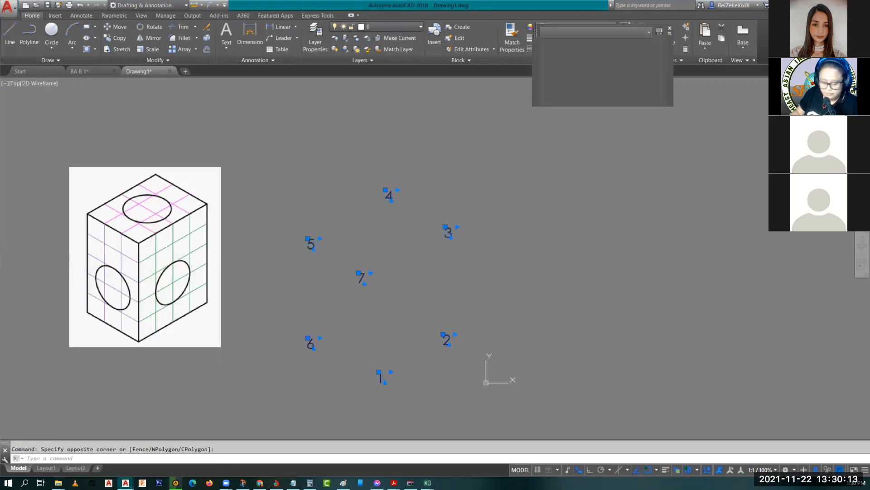
Step: Select the reference cube picture beside the 1–7 number labels
left_click(145, 198)
Step: Send the reference cube picture behind the number labels using Draw Order
type("M")
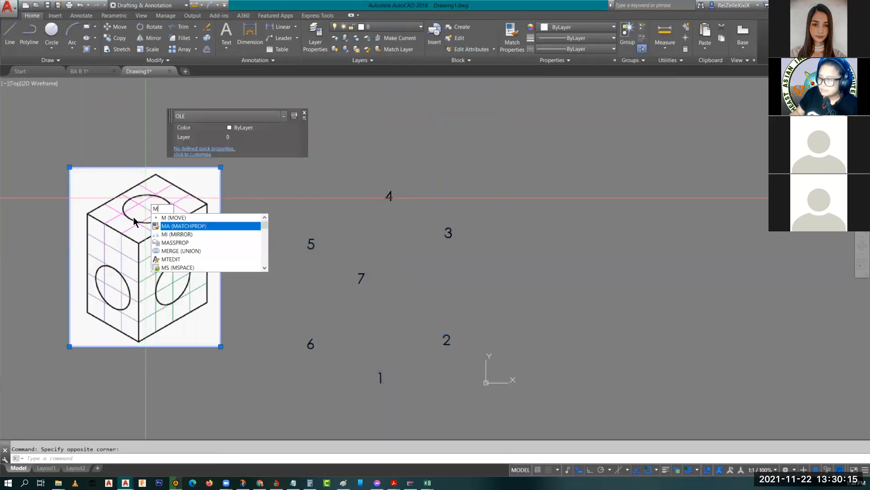
key("Escape")
right_click(135, 219)
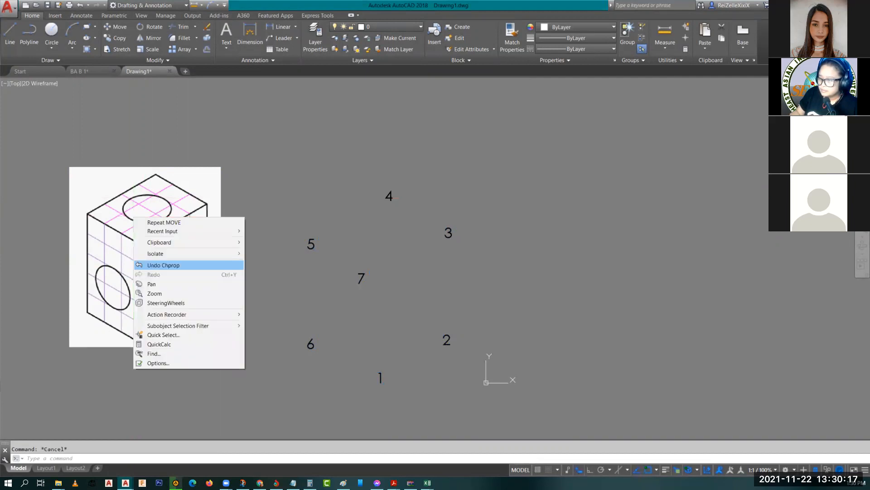
left_click(130, 239)
right_click(143, 290)
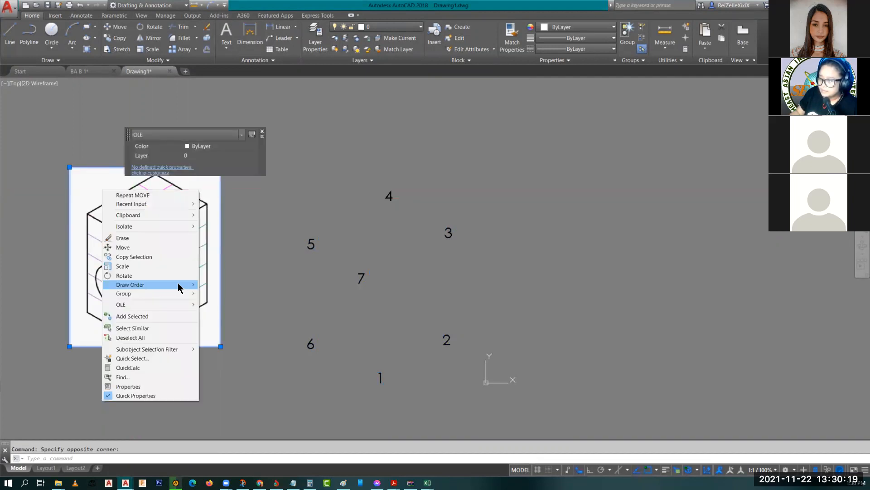
left_click(226, 294)
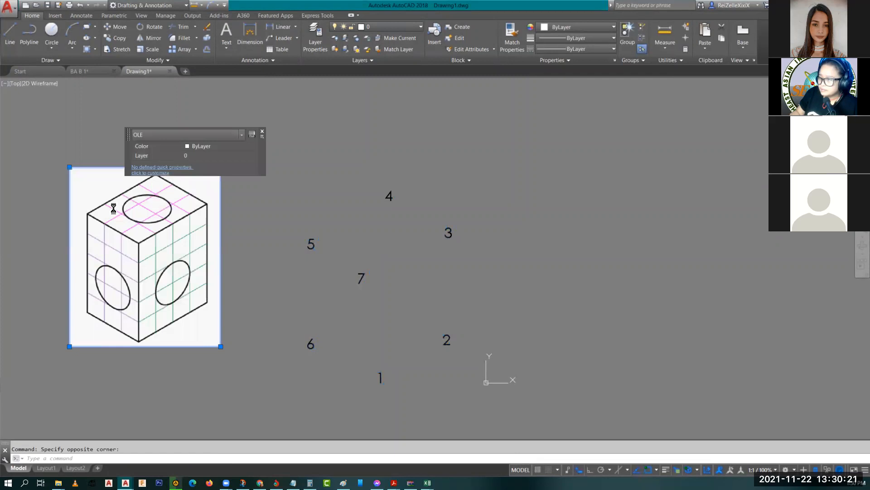
key("Escape")
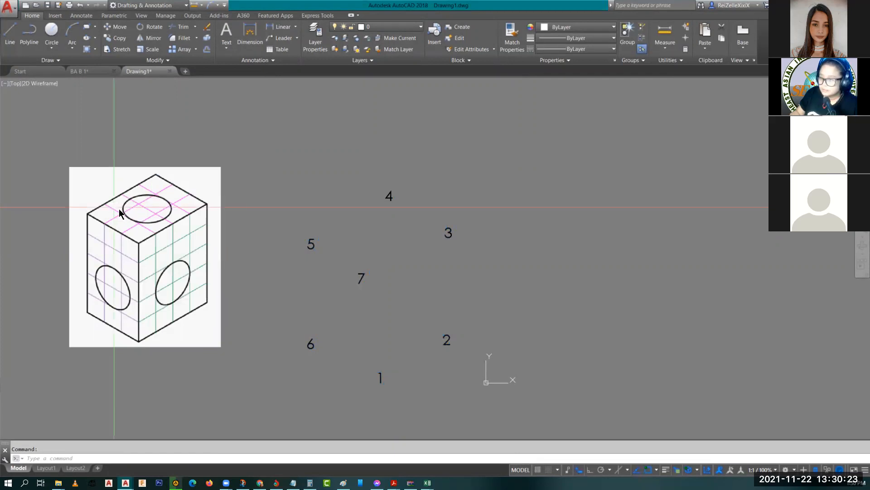
Step: Move the cube picture under the labels so numbers 1–7 sit on its corners
type("M")
key("Return")
left_click(116, 207)
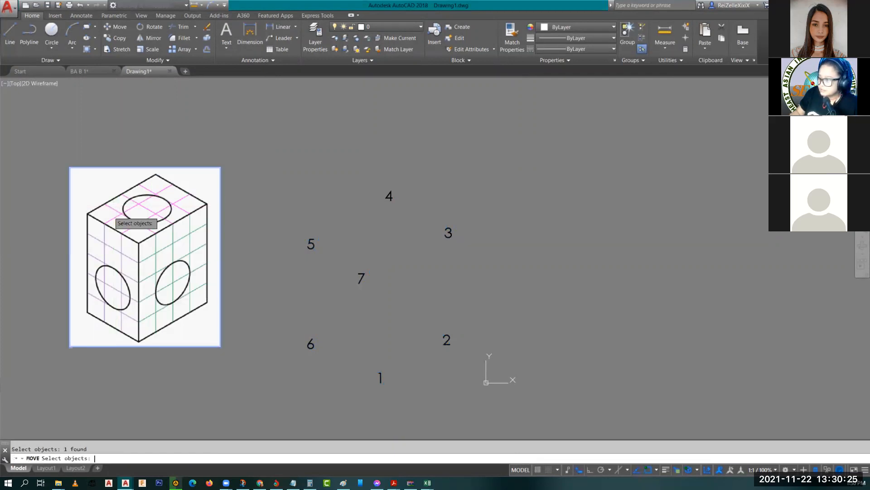
key("Return")
left_click(135, 256)
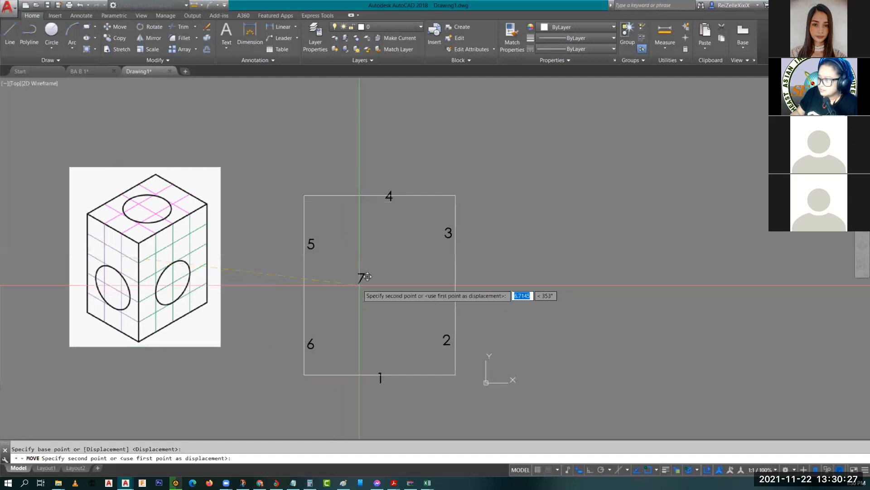
left_click(359, 285)
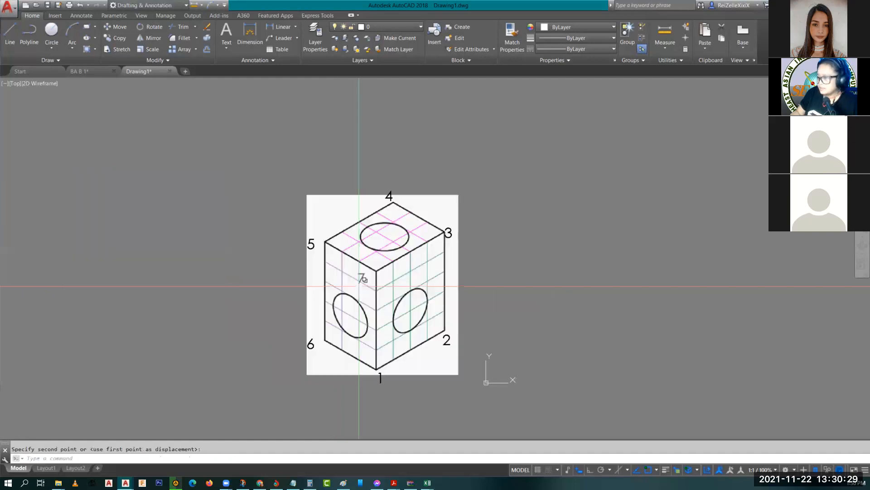
left_click(386, 297)
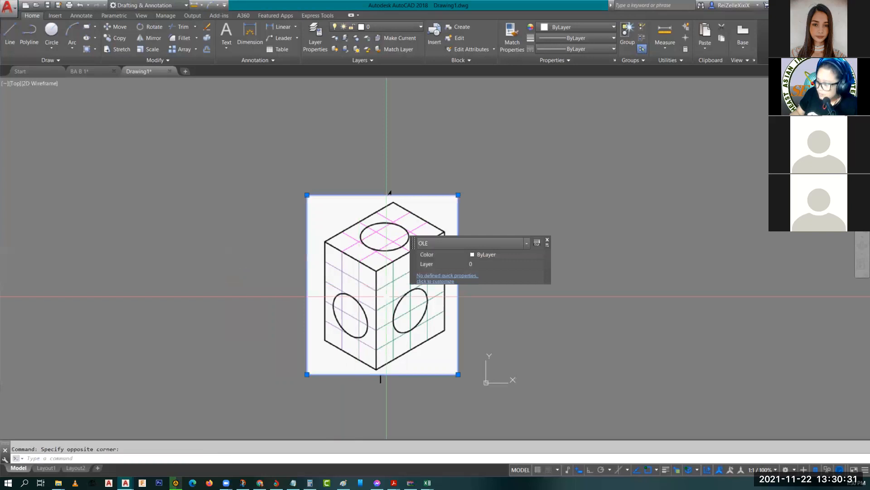
left_click(386, 299)
left_click(386, 300)
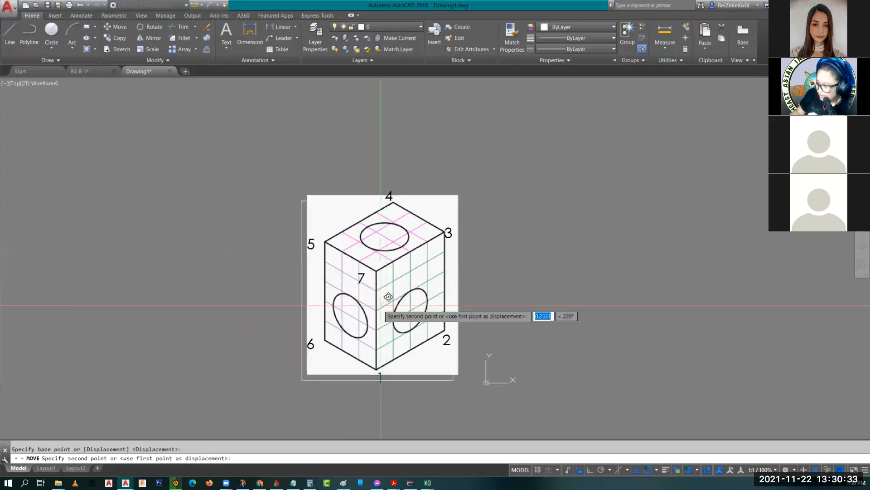
left_click(380, 305)
key("Escape")
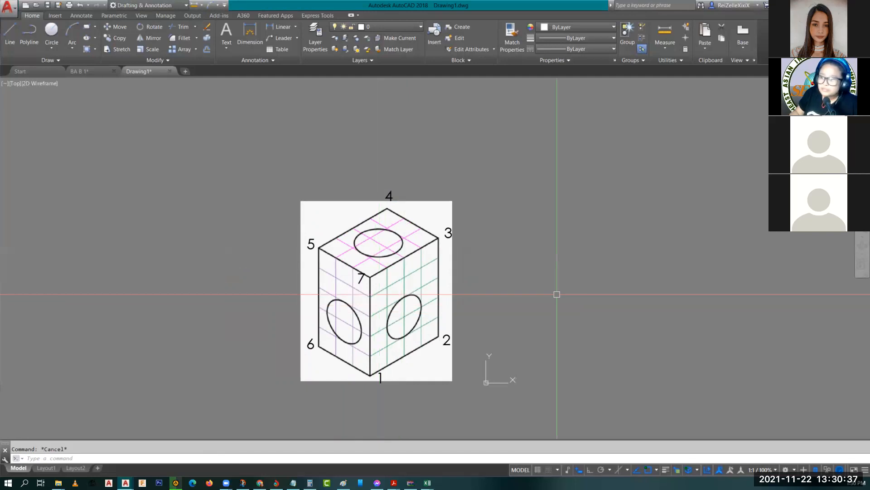
Step: Zoom to extents and pan the drawing, then switch to the Paint angle sketch
left_click(585, 291)
left_click(589, 298)
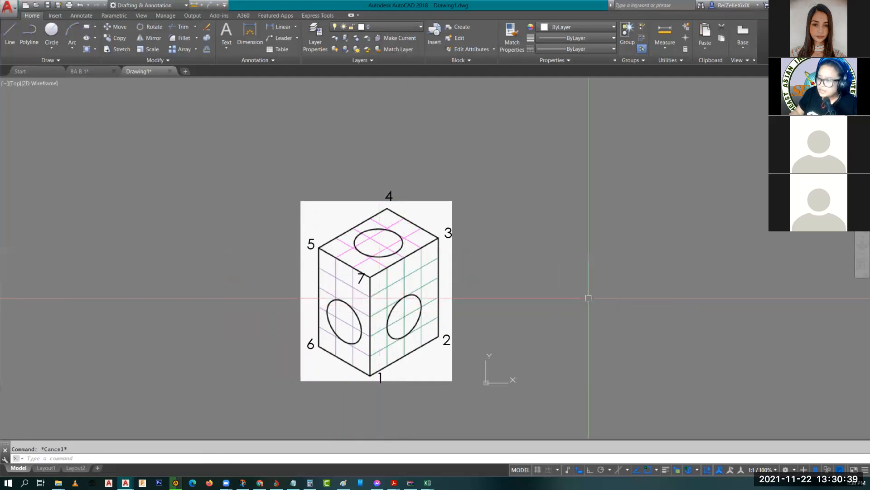
middle_click_drag(588, 298, 436, 309)
scroll(287, 316, "up", 2)
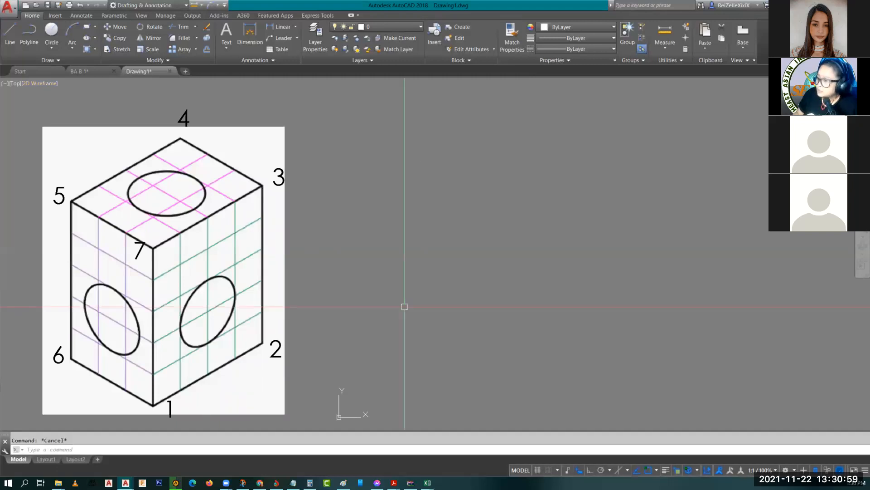
middle_click(579, 274)
middle_click(579, 274)
scroll(579, 274, "down", 4)
middle_click_drag(596, 303, 384, 297)
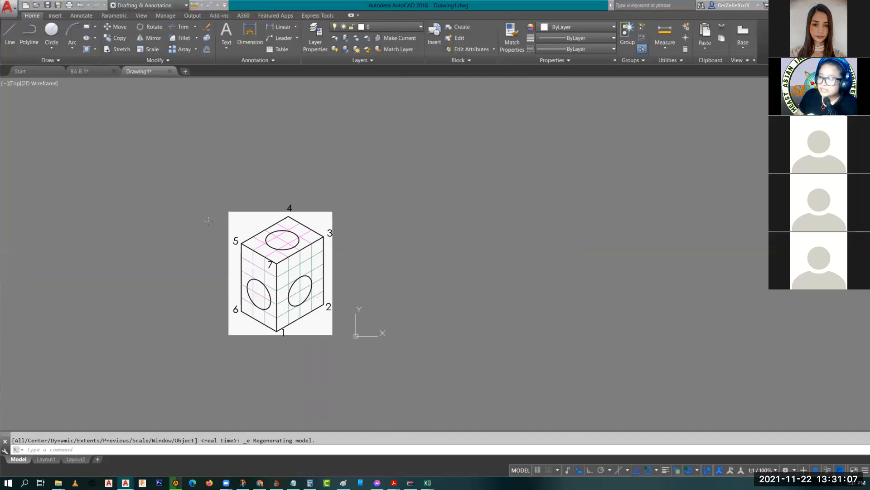
key("alt+Tab")
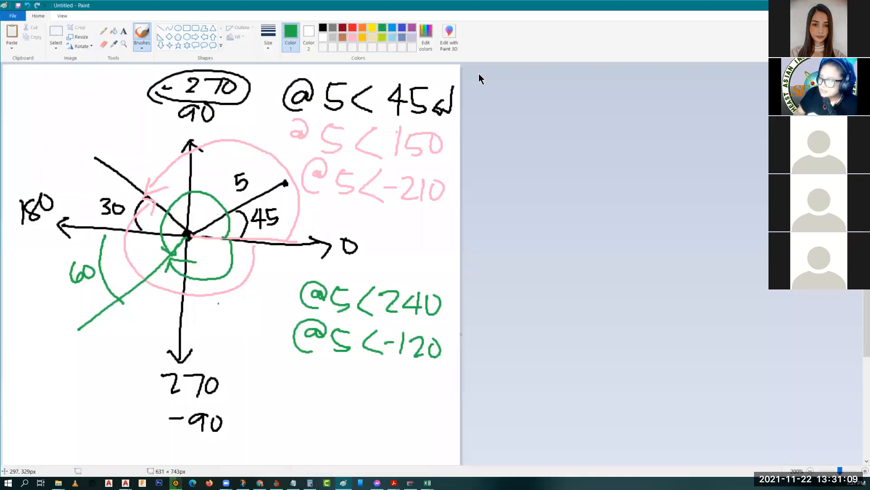
mouse_move(250, 404)
left_mouse_down()
mouse_move(272, 403)
mouse_move(260, 415)
left_mouse_up()
mouse_move(297, 394)
left_mouse_down()
mouse_move(299, 408)
mouse_move(310, 411)
left_mouse_up()
left_click_drag(328, 395, 320, 414)
mouse_move(337, 380)
left_mouse_down()
mouse_move(338, 411)
mouse_move(345, 392)
left_mouse_up()
left_click_drag(356, 399, 358, 411)
mouse_move(361, 399)
left_mouse_down()
mouse_move(376, 411)
mouse_move(413, 396)
left_mouse_up()
mouse_move(309, 422)
left_mouse_down()
mouse_move(309, 448)
mouse_move(341, 440)
mouse_move(397, 456)
left_mouse_up()
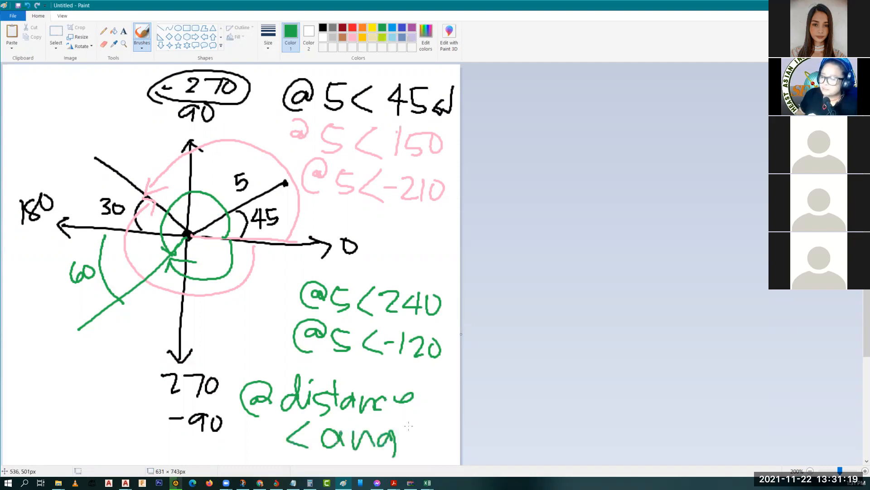
left_click(405, 446)
mouse_move(411, 421)
left_mouse_down()
mouse_move(401, 458)
mouse_move(427, 454)
left_mouse_up()
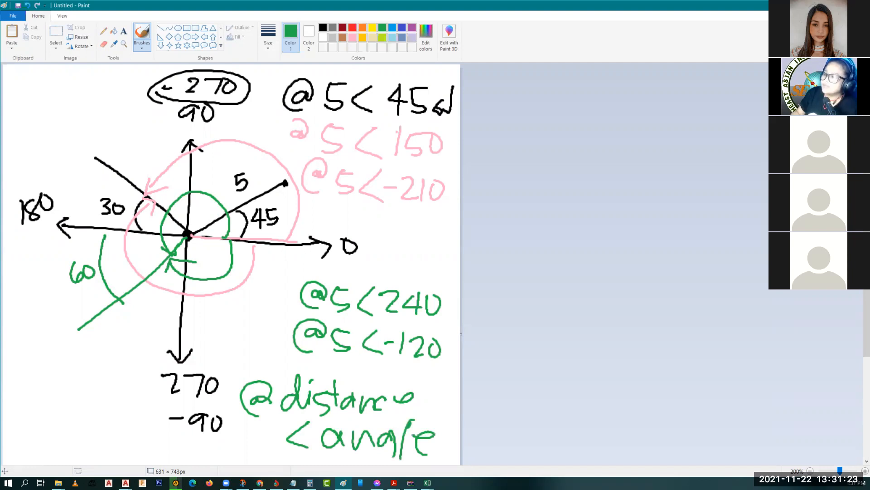
key("alt+Tab")
scroll(318, 295, "up", 2)
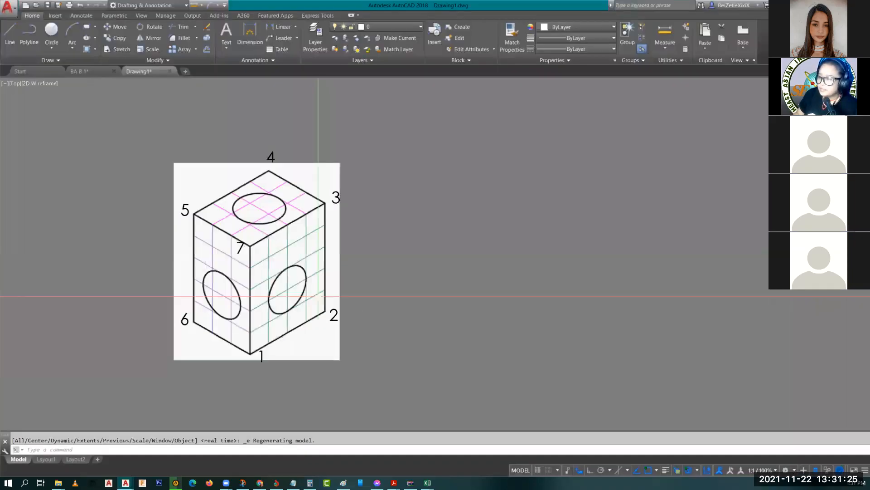
Step: Zoom and pan around the numbered cube image, then switch back to the Paint notes
scroll(318, 296, "up", 2)
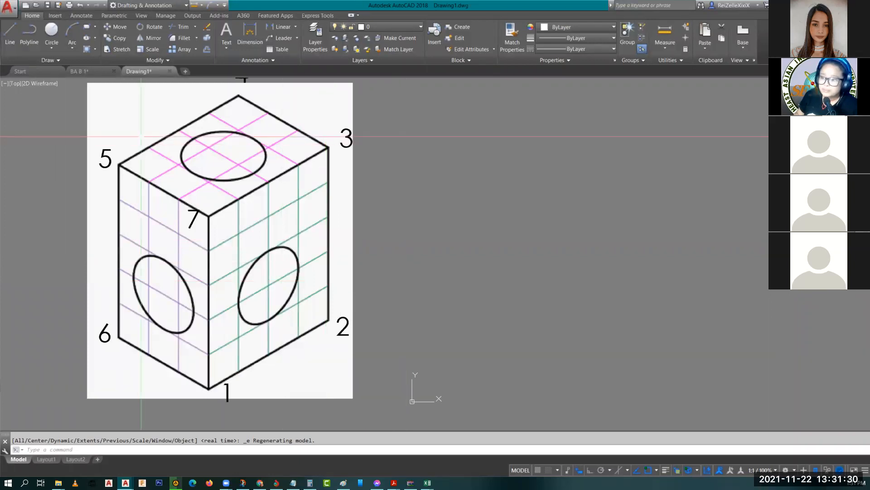
scroll(491, 180, "down", 2)
scroll(526, 207, "up", 2)
key("Escape")
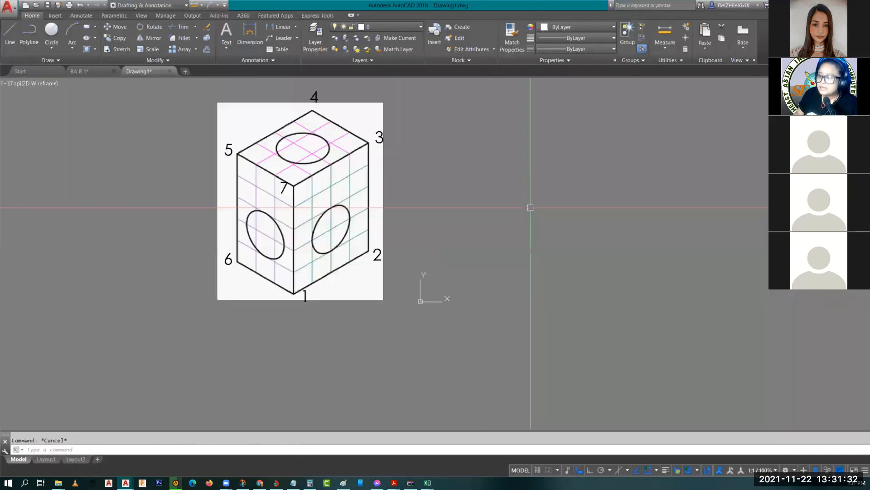
middle_click_drag(578, 223, 511, 268)
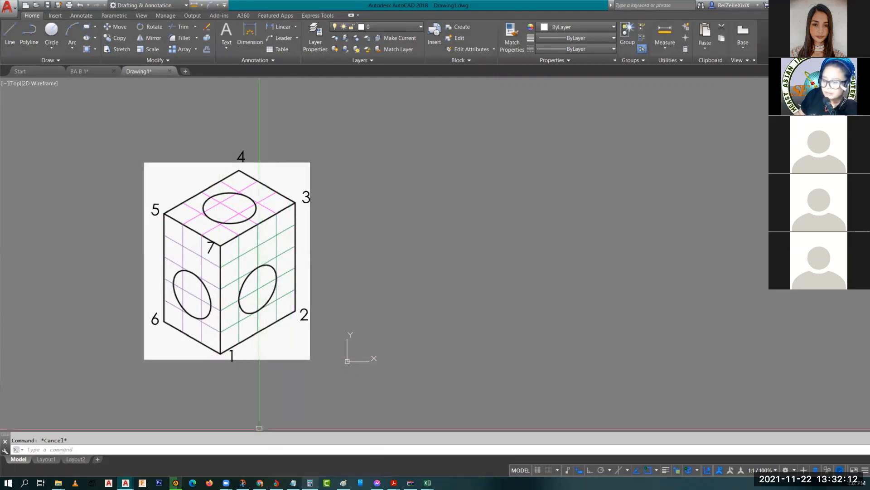
key("alt+Tab")
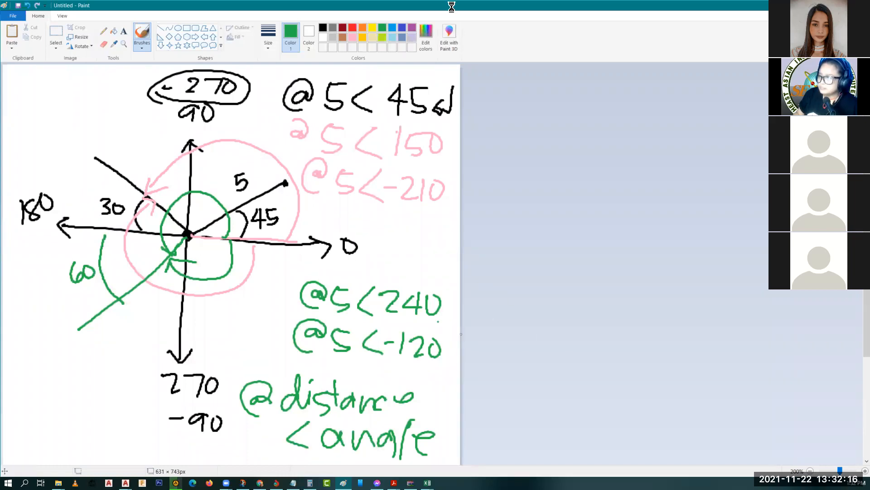
Step: Erase all the angle notes and paste the cube reference drawing into Paint
key("ctrl+s")
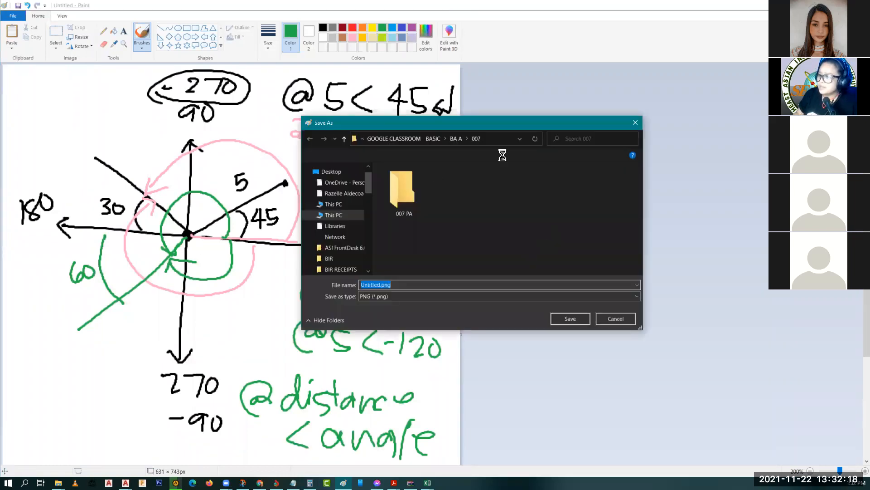
key("Escape")
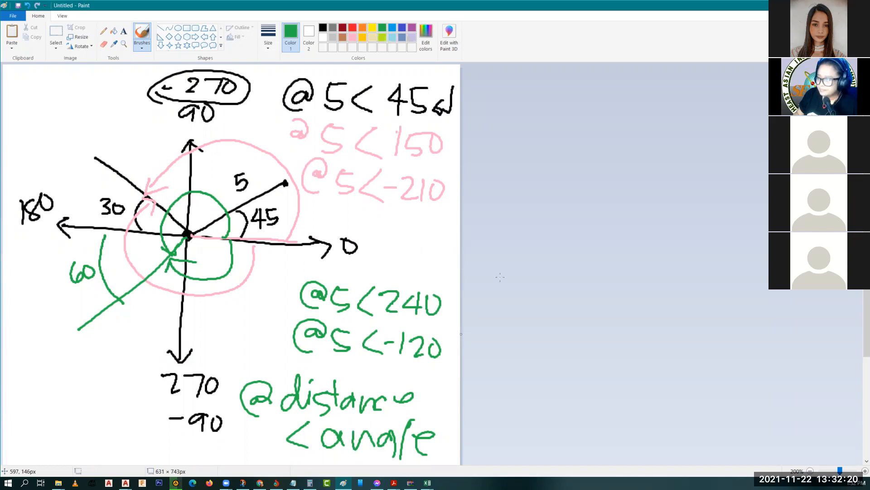
key("ctrl+y")
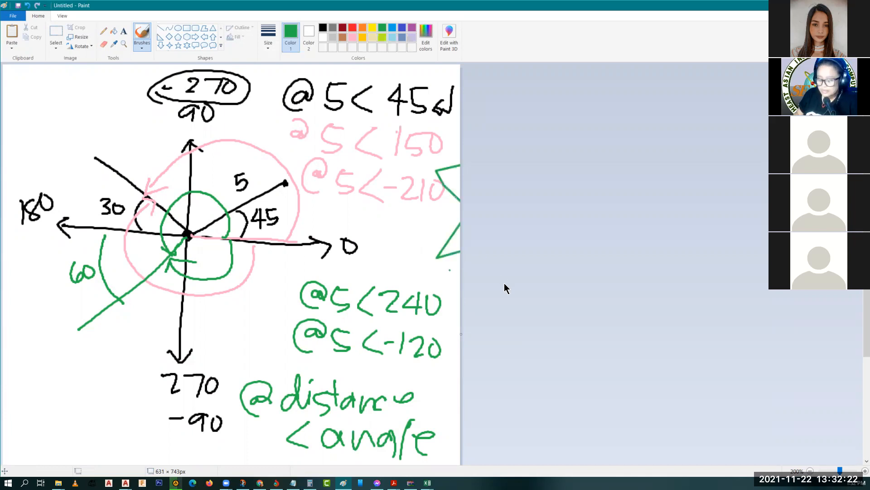
key("ctrl+a")
key("Delete")
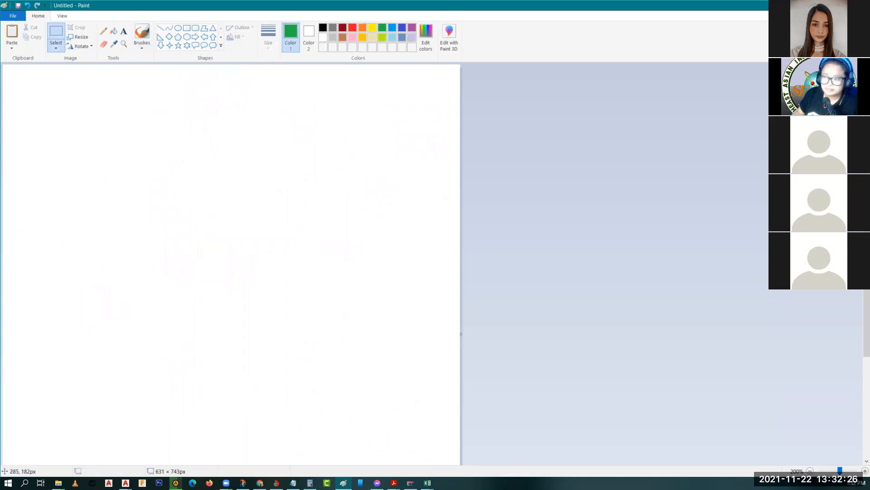
key("alt+Tab")
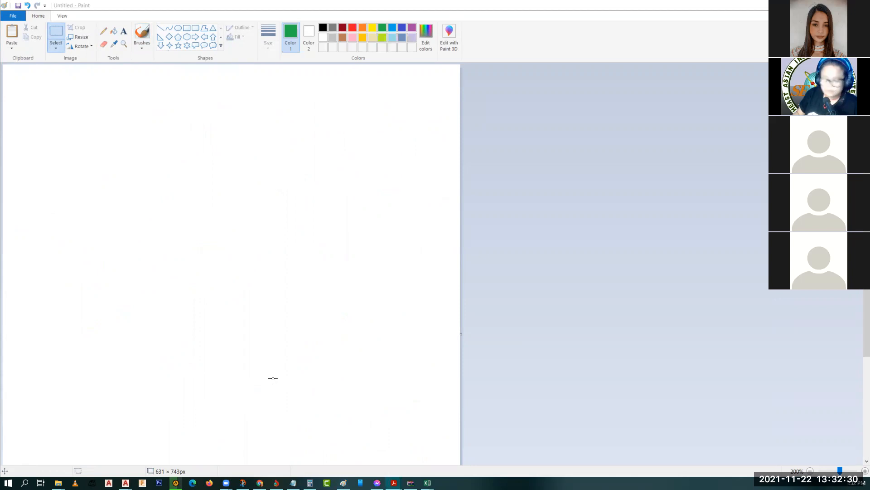
left_click(240, 392)
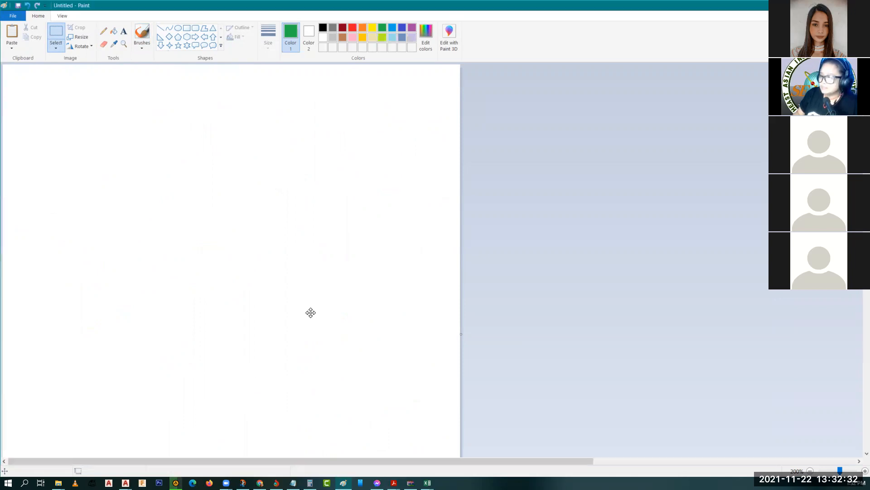
key("ctrl+v")
scroll(315, 310, "down", 5)
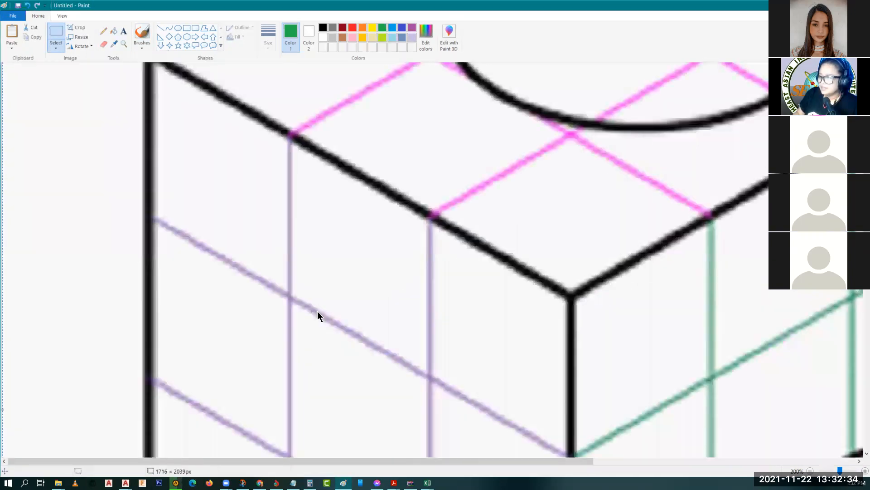
scroll(318, 311, "down", 5)
scroll(317, 311, "down", 4, "ctrl")
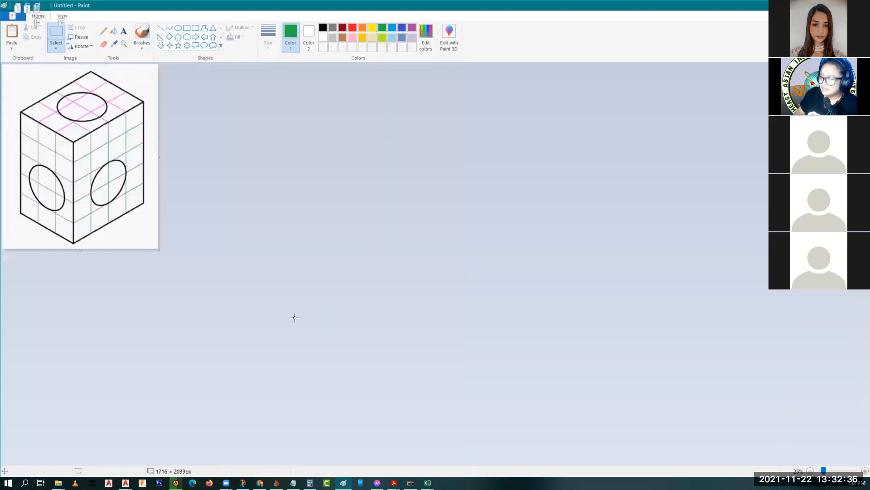
scroll(295, 318, "up", 1, "ctrl")
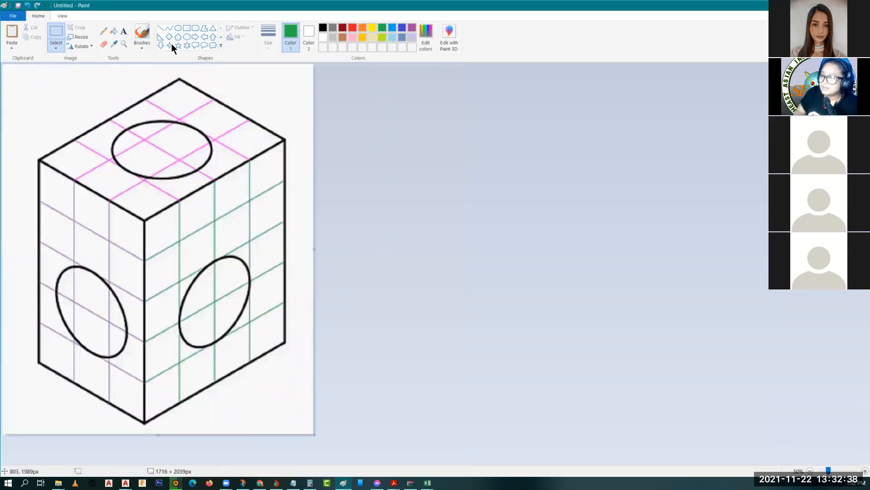
Step: With a thin blue brush, number the cube's corners 1 to 7
left_click(142, 34)
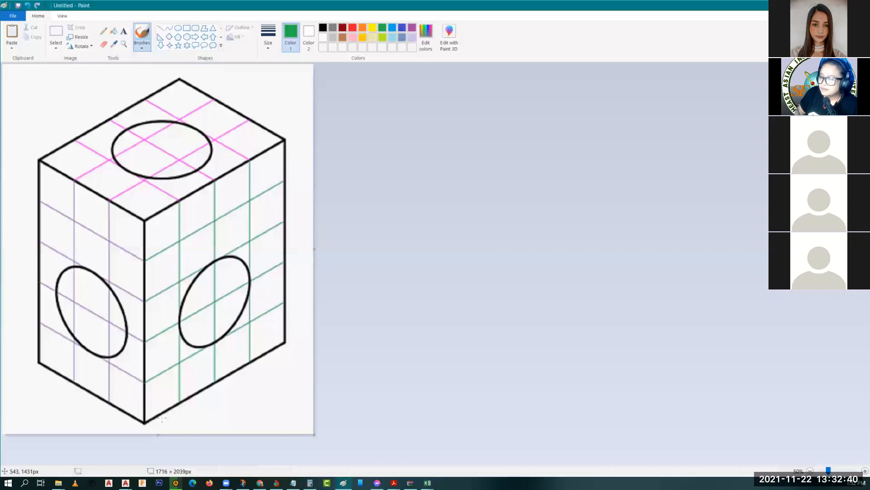
left_click_drag(158, 404, 154, 434)
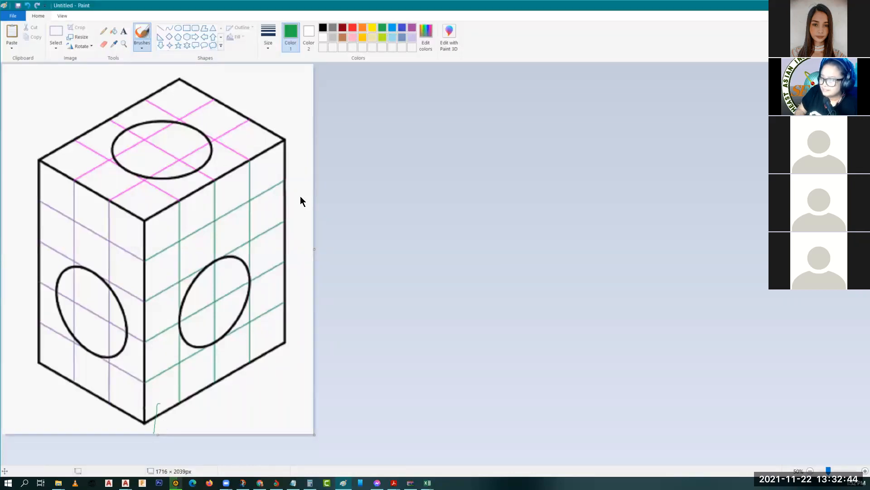
left_click(267, 37)
left_click(288, 80)
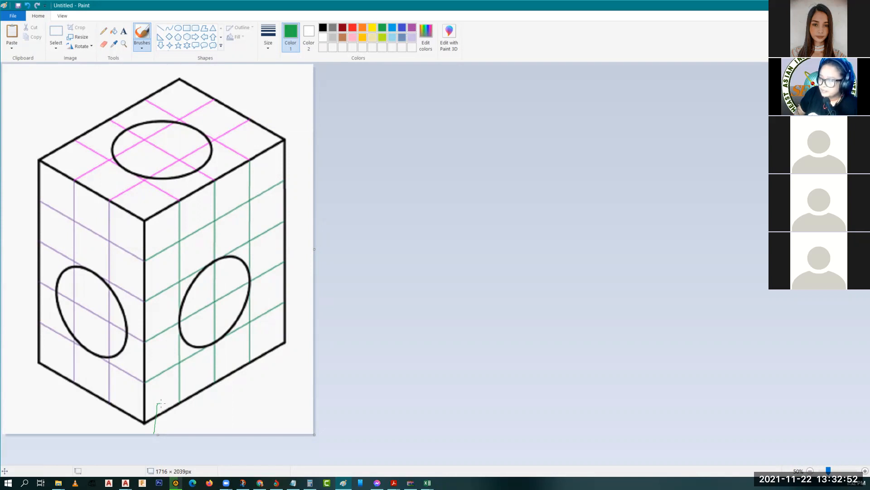
left_click_drag(162, 403, 162, 433)
left_click_drag(290, 352, 303, 366)
left_click_drag(295, 133, 295, 146)
left_click_drag(172, 64, 188, 71)
left_click_drag(28, 145, 27, 158)
left_click_drag(27, 144, 40, 143)
left_click_drag(30, 359, 25, 371)
left_click(143, 205)
left_click_drag(143, 205, 148, 218)
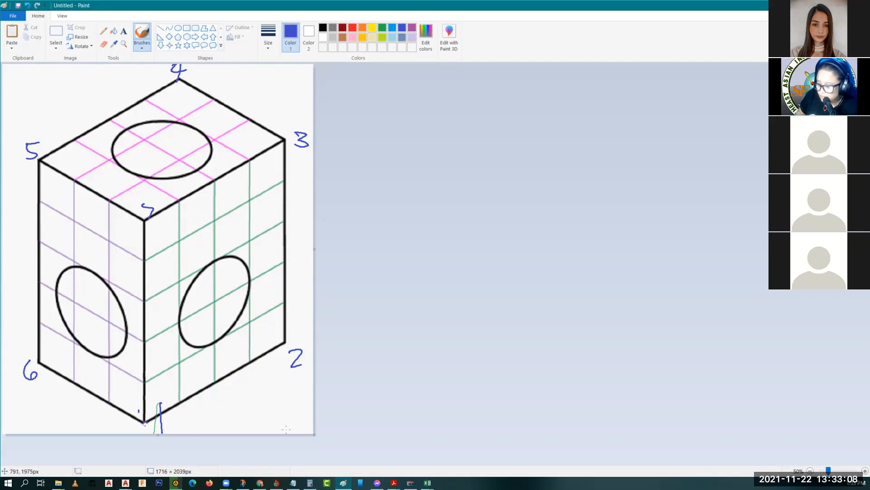
Step: Draw a baseline and 30° arc at the bottom corner, and widen the canvas to 4660 × 2074 px
left_click_drag(145, 422, 286, 429)
left_click(226, 418)
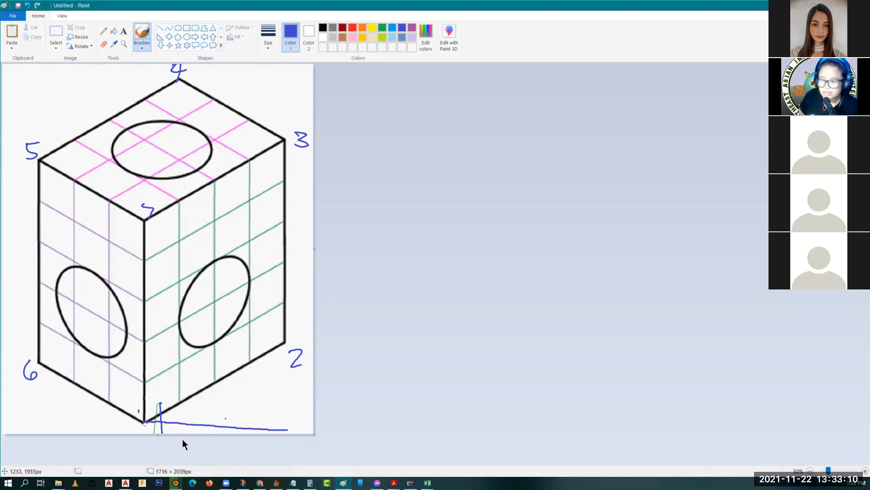
left_click(144, 424)
left_click_drag(145, 423, 276, 426)
mouse_move(179, 402)
left_mouse_down()
mouse_move(183, 422)
mouse_move(222, 408)
left_mouse_up()
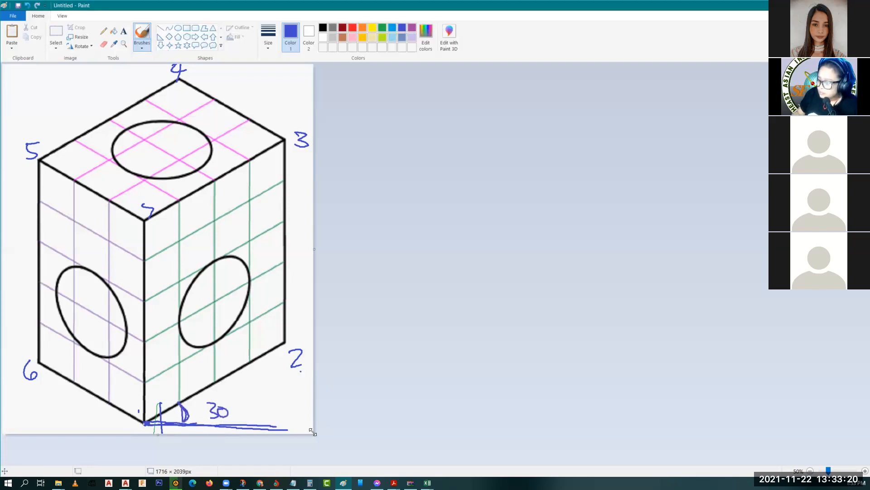
left_click_drag(841, 438, 847, 440)
left_click(383, 237)
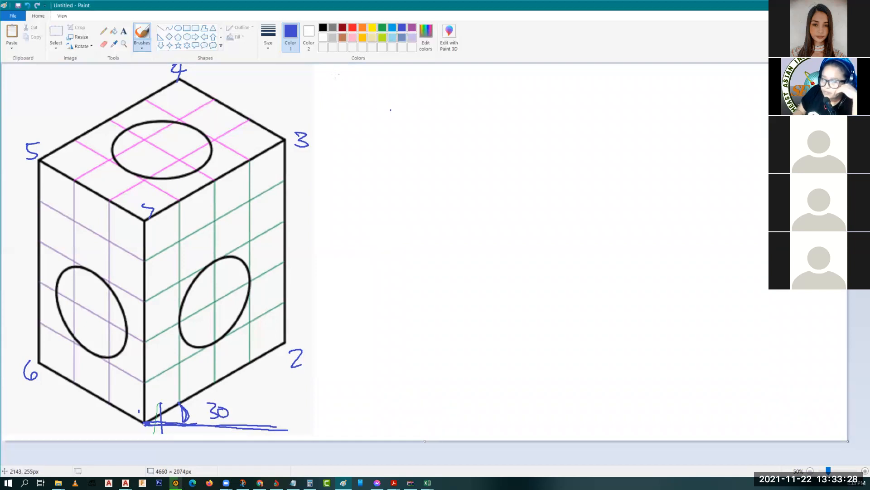
Step: Handwrite 'L' and 'click anywhere' in the blank area right of the cube
left_click_drag(332, 68, 349, 85)
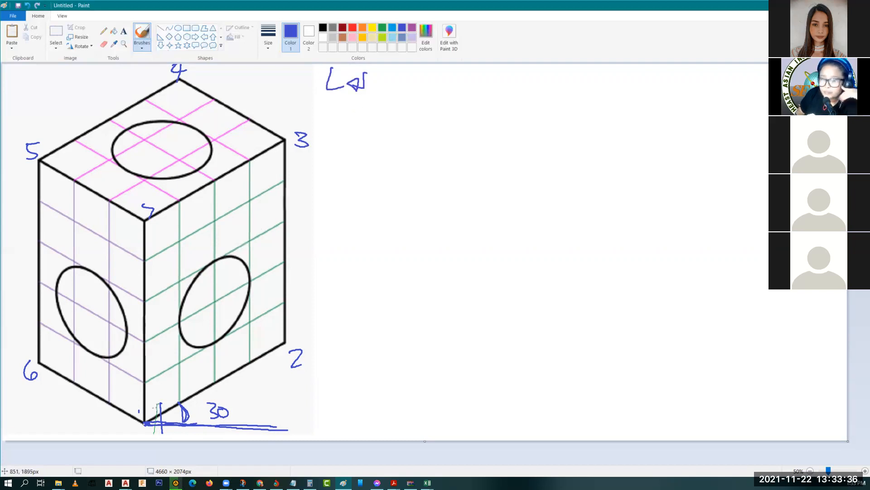
left_click(334, 134)
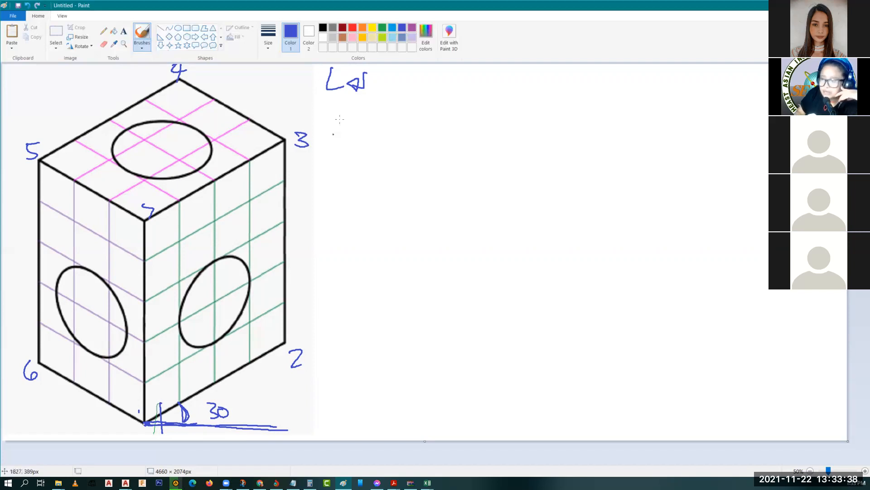
left_click_drag(338, 108, 390, 116)
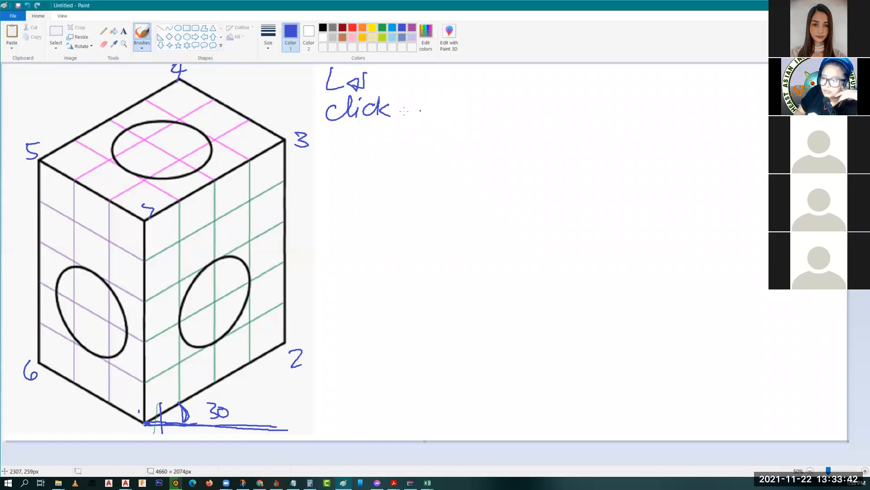
mouse_move(417, 106)
left_mouse_down()
mouse_move(442, 108)
mouse_move(433, 130)
left_mouse_up()
left_click_drag(446, 102, 506, 119)
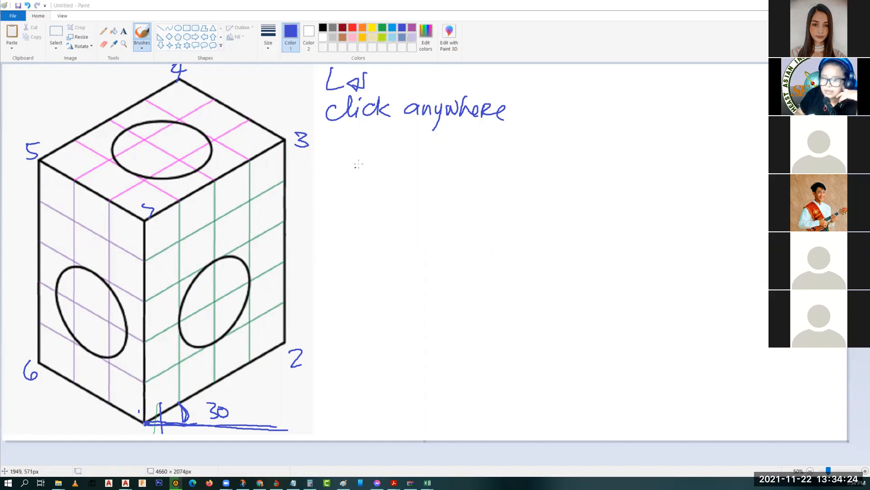
Step: Write the next line step '@4<30' with a return mark
left_click(341, 143)
left_click_drag(333, 143, 352, 152)
left_click_drag(376, 132, 378, 166)
left_click_drag(420, 138, 422, 163)
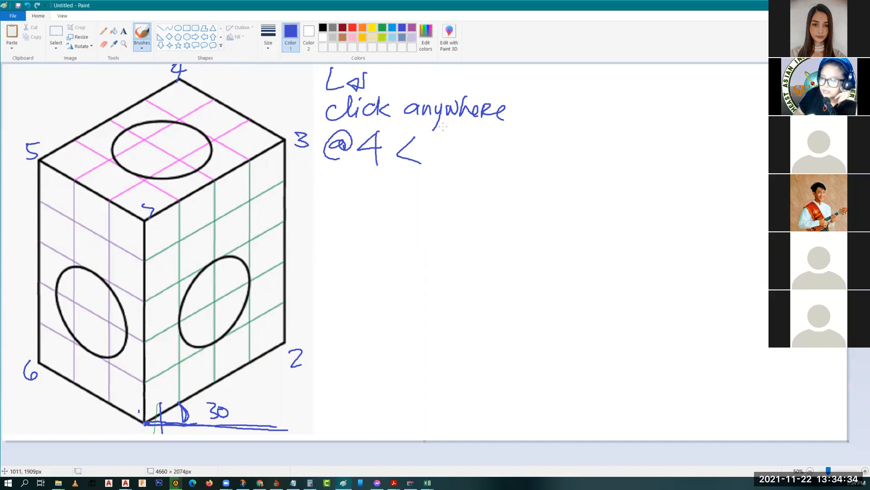
left_click_drag(429, 143, 432, 157)
left_click_drag(451, 142, 453, 142)
mouse_move(488, 134)
left_mouse_down()
mouse_move(491, 142)
mouse_move(473, 154)
mouse_move(484, 155)
left_mouse_up()
Step: Tick unit marks up the cube's right edge from corner 2
left_click_drag(289, 341, 285, 343)
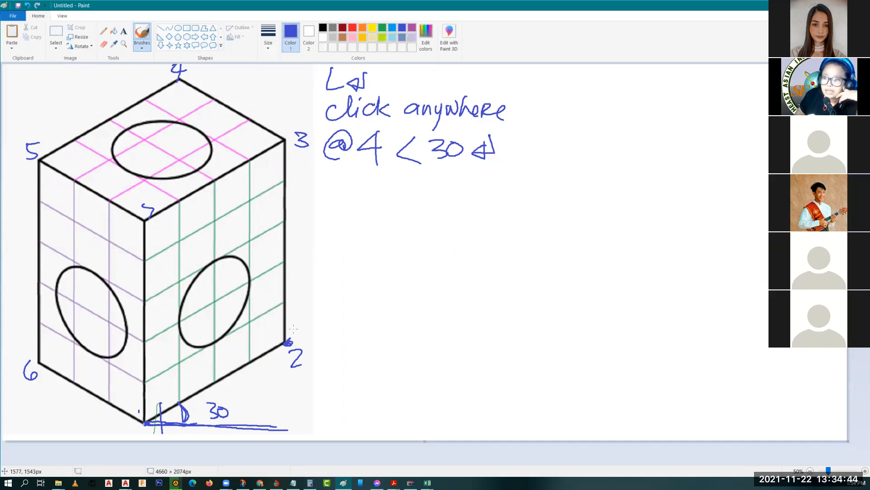
left_click_drag(284, 286, 293, 285)
left_click_drag(283, 236, 290, 235)
left_click_drag(285, 198, 292, 198)
left_click_drag(282, 160, 285, 161)
Step: Write the line step '@5<90' below '@4<30'
mouse_move(348, 190)
left_mouse_down()
mouse_move(354, 204)
mouse_move(375, 204)
mouse_move(392, 182)
left_mouse_up()
left_click_drag(425, 181, 427, 209)
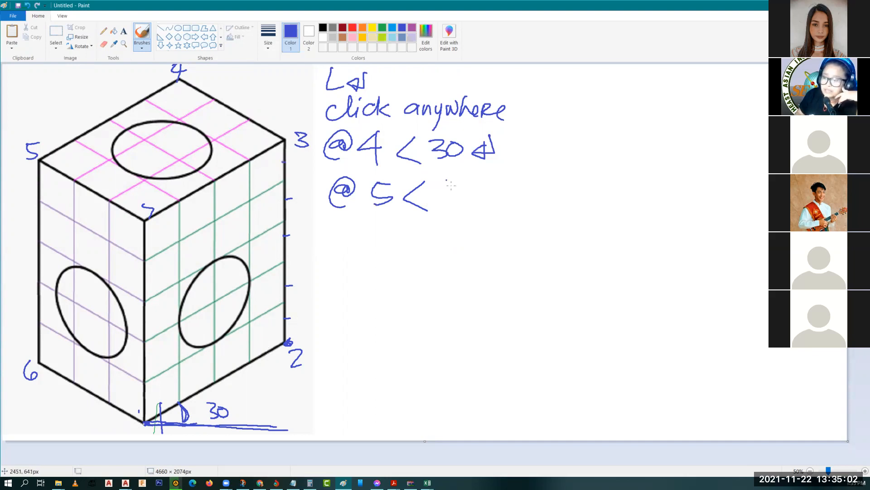
left_click_drag(454, 186, 446, 206)
left_click_drag(462, 186, 467, 186)
left_click(49, 84)
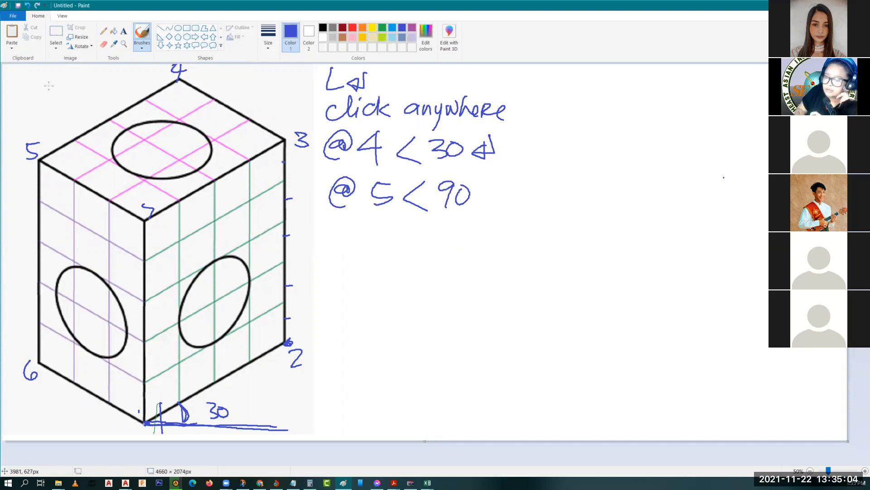
Step: Draw an angle compass at top left labelled 0, 90, 180 and 270
left_click_drag(28, 87, 37, 87)
mouse_move(40, 73)
left_mouse_down()
mouse_move(38, 107)
mouse_move(59, 88)
left_mouse_up()
left_click_drag(68, 85, 41, 73)
left_click_drag(47, 66, 13, 90)
left_click_drag(20, 82, 18, 91)
left_click_drag(25, 83, 48, 116)
left_click_drag(57, 109, 57, 109)
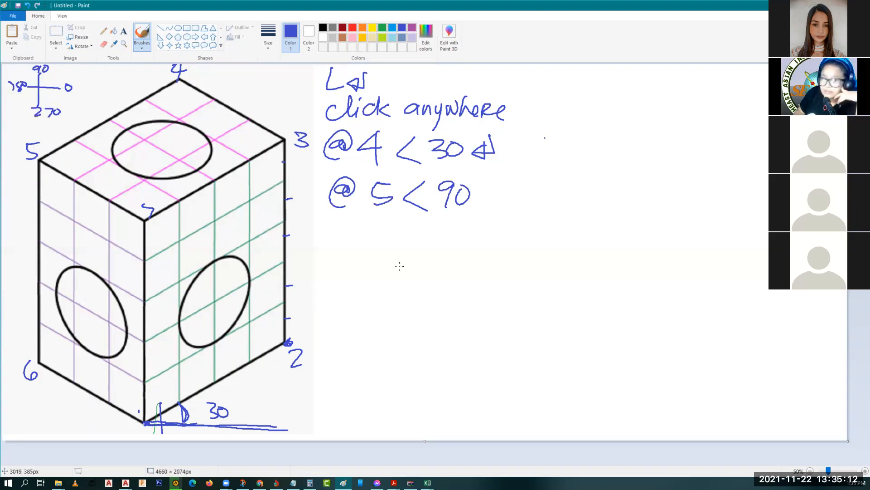
Step: Dot corners 3 and 4, and draw a gold reference line and 30° arc at corner 3
left_click(286, 140)
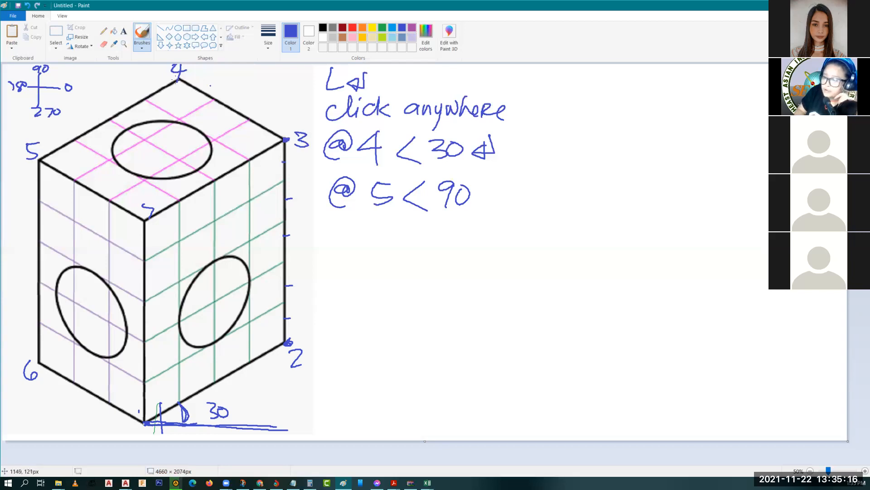
left_click(178, 77)
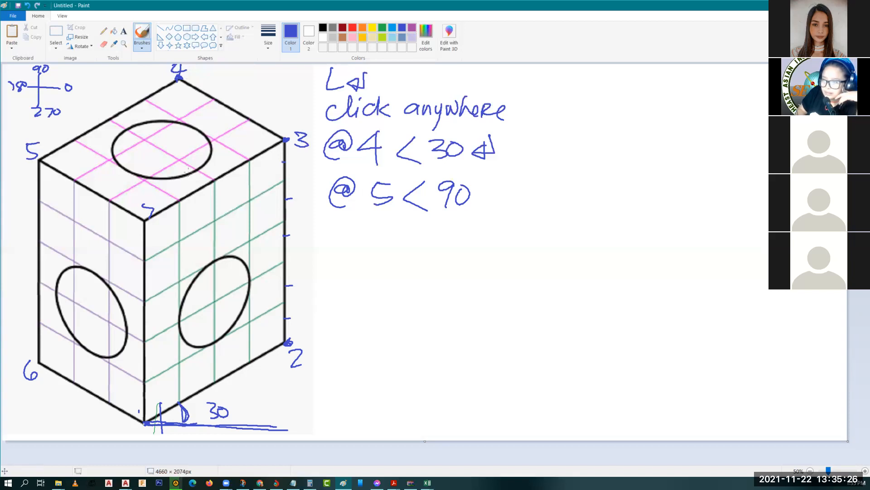
left_click_drag(239, 142, 343, 142)
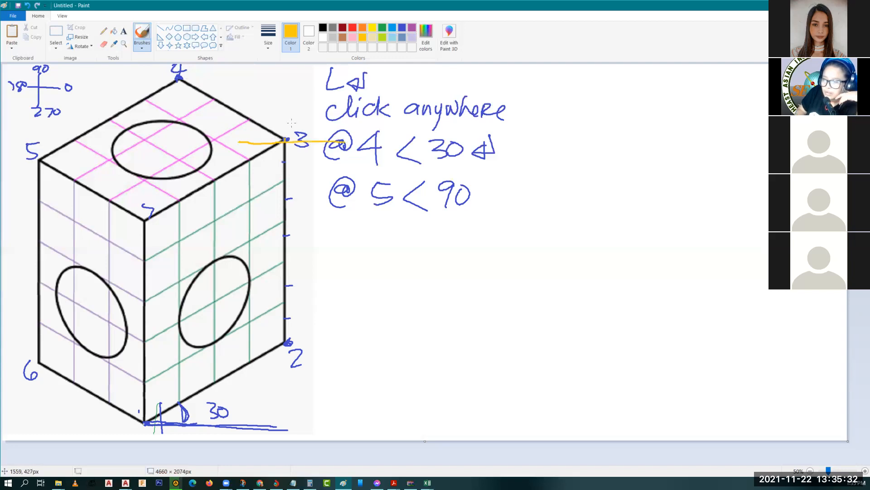
mouse_move(323, 138)
left_mouse_down()
mouse_move(290, 112)
mouse_move(264, 125)
left_mouse_up()
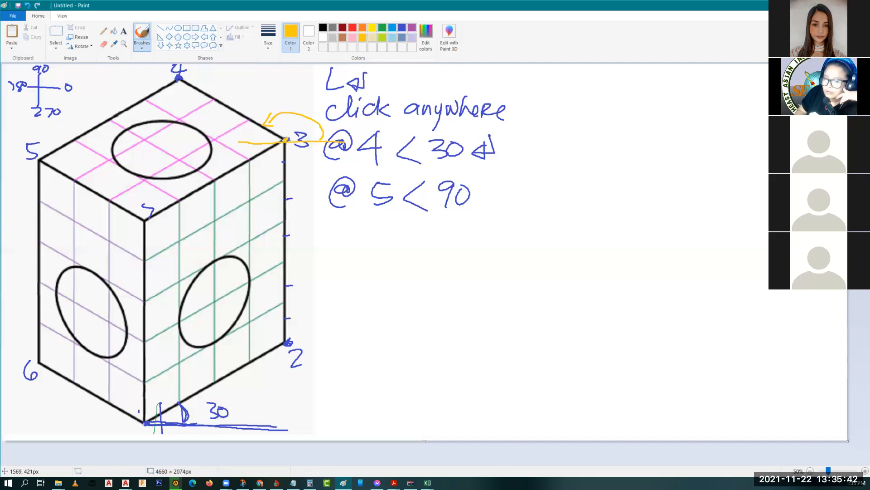
left_click_drag(231, 122, 232, 130)
mouse_move(256, 125)
left_mouse_down()
mouse_move(255, 143)
mouse_move(233, 133)
left_mouse_up()
left_click_drag(244, 124, 246, 125)
left_click(258, 163)
left_click(269, 105)
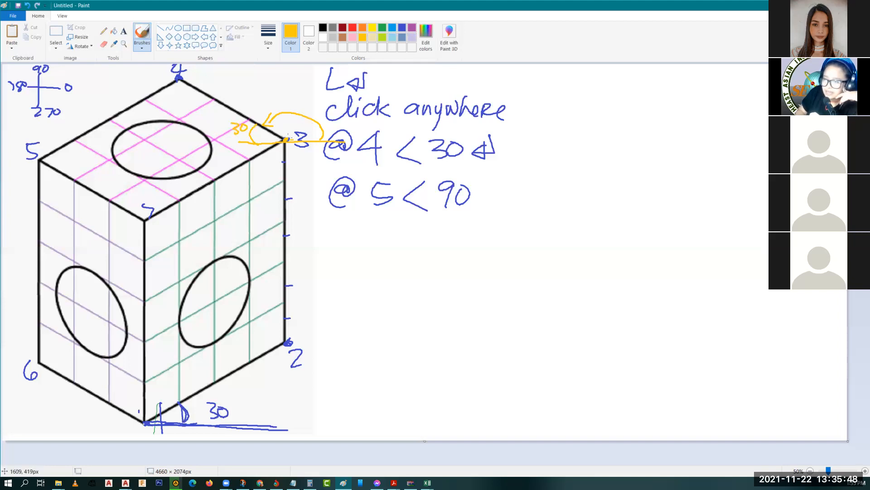
Step: Add a gold baseline and 30° mark at the cube's bottom-left angle
left_click_drag(57, 421, 189, 427)
mouse_move(111, 408)
left_mouse_down()
mouse_move(99, 426)
mouse_move(77, 421)
left_mouse_up()
left_click_drag(93, 409, 95, 417)
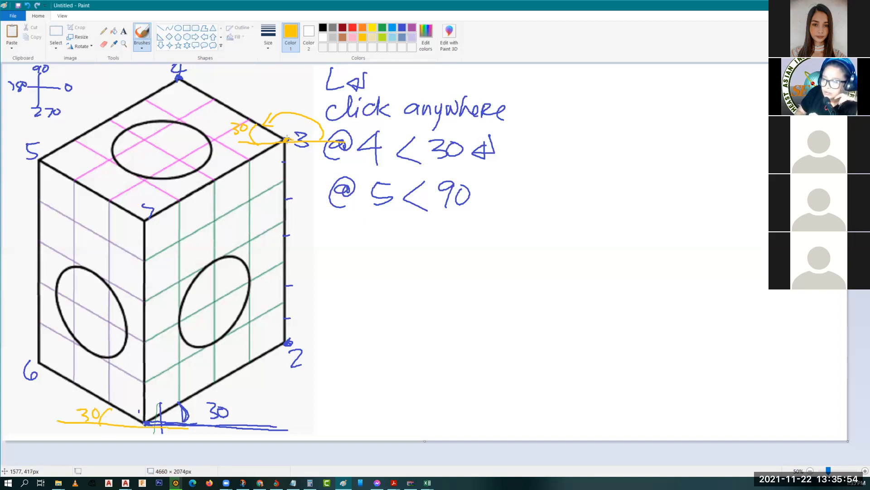
left_click(279, 122)
left_click(354, 215)
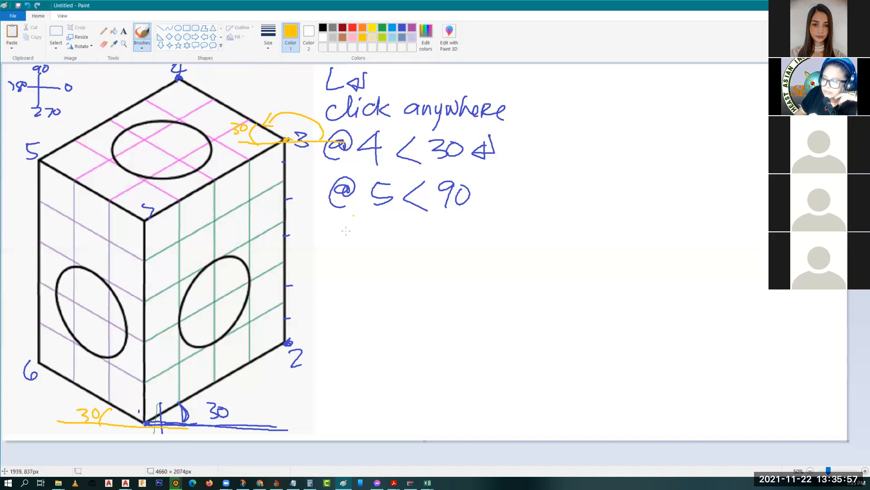
Step: In blue, write the final line step '@3<150' with return marks
left_click(402, 29)
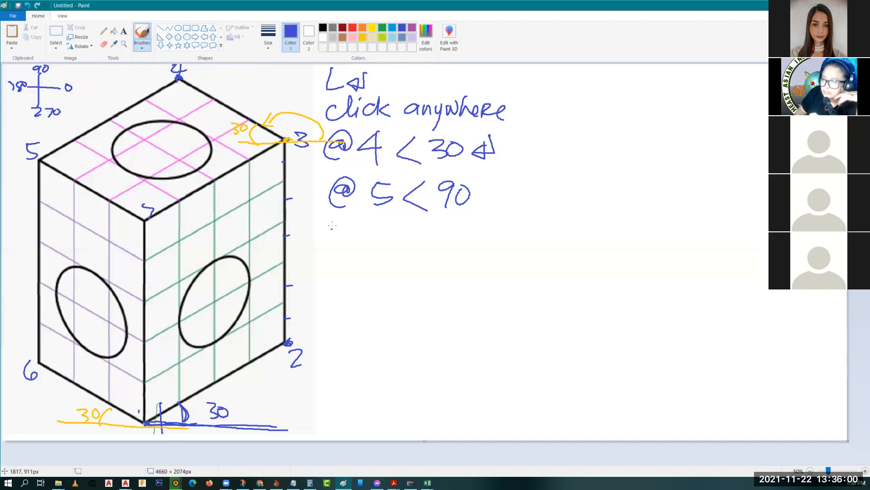
left_click_drag(354, 227, 356, 248)
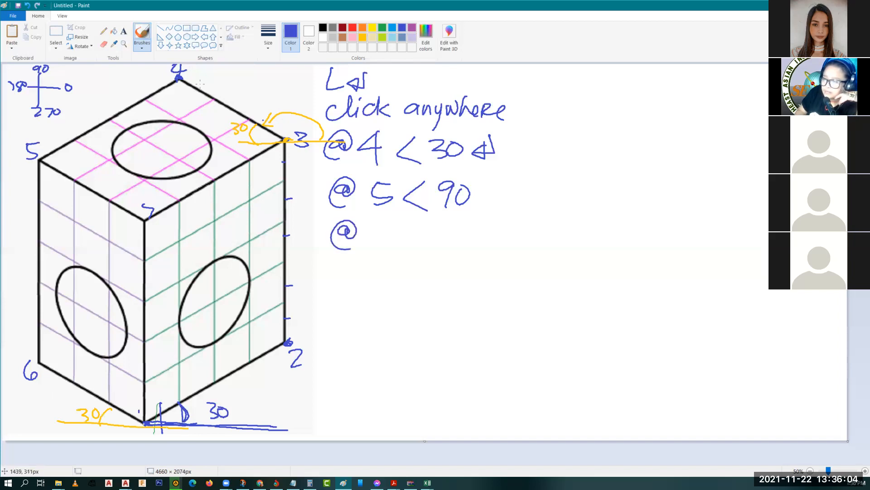
left_click_drag(367, 233, 369, 250)
left_click_drag(416, 232, 417, 257)
left_click(439, 232)
left_click_drag(438, 231, 435, 247)
left_click_drag(466, 230, 444, 248)
left_click_drag(506, 181, 493, 198)
left_click_drag(471, 230, 471, 232)
left_click_drag(497, 190, 501, 202)
mouse_move(510, 228)
left_mouse_down()
mouse_move(509, 249)
mouse_move(490, 248)
left_mouse_up()
left_click_drag(498, 239, 499, 251)
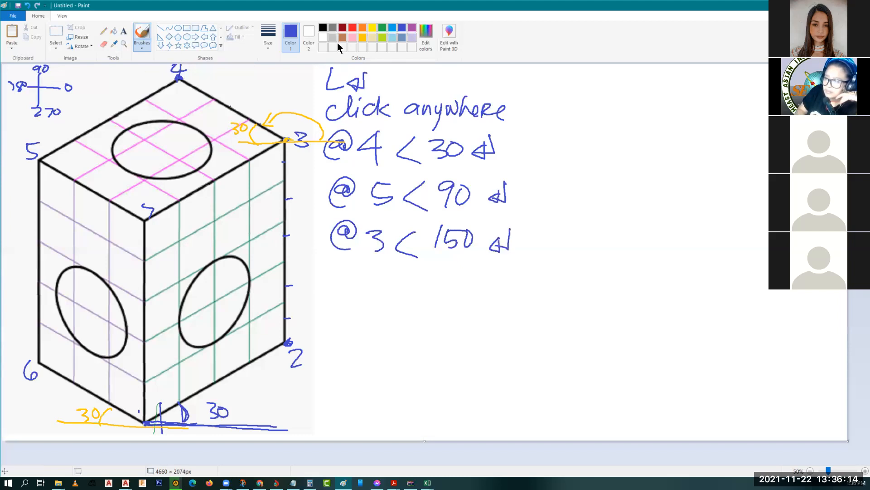
Step: Draw a gold horizontal line through corner 4 and mark the 30° angles on both sides
left_click(126, 77)
left_click_drag(197, 79, 258, 80)
left_click_drag(118, 77, 270, 80)
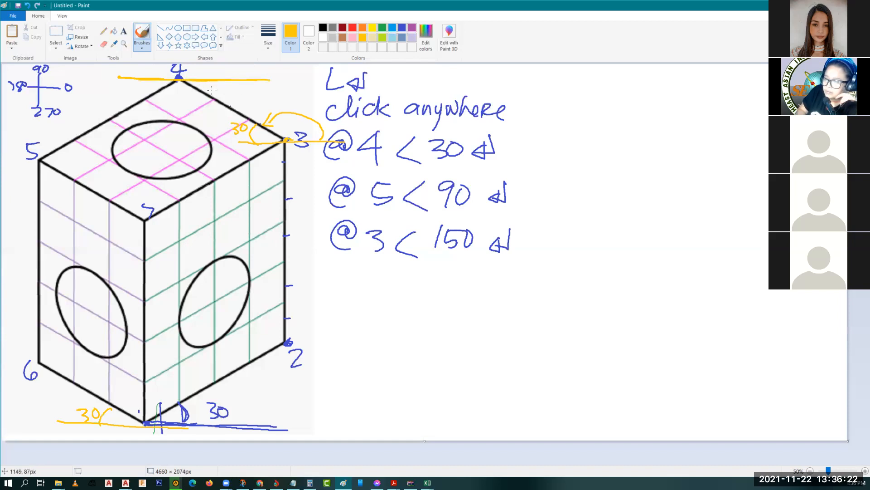
left_click_drag(211, 81, 209, 96)
left_click_drag(220, 87, 222, 96)
left_click_drag(232, 88, 234, 88)
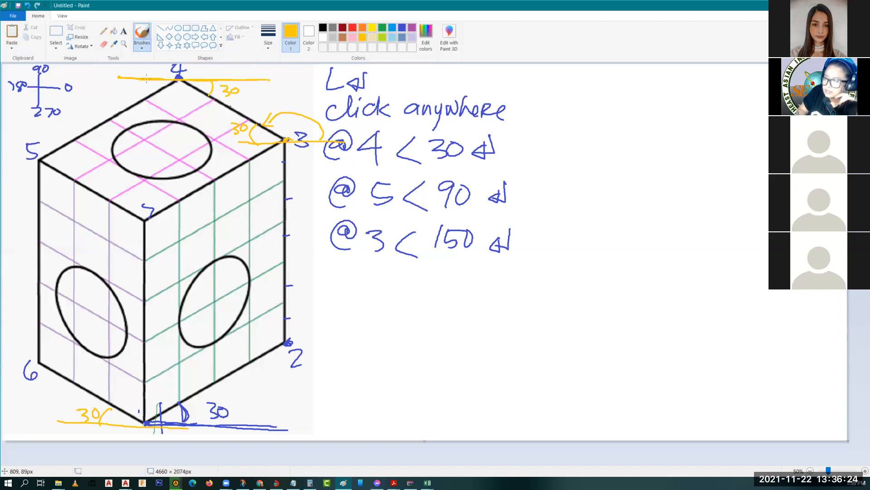
left_click_drag(142, 80, 145, 98)
mouse_move(120, 83)
left_mouse_down()
mouse_move(123, 94)
mouse_move(134, 85)
left_mouse_up()
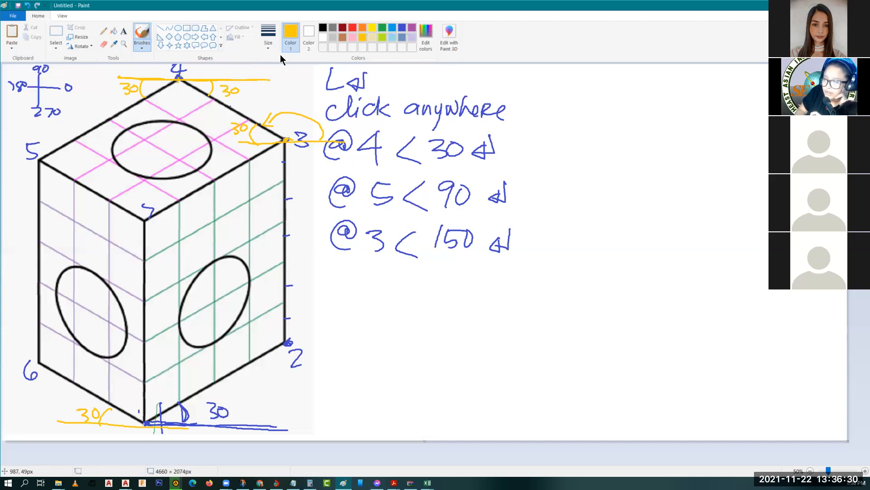
Step: Add a blue angle arc and a red angle arc at corner 4
left_click(392, 29)
mouse_move(202, 80)
left_mouse_down()
mouse_move(180, 96)
mouse_move(158, 80)
left_mouse_up()
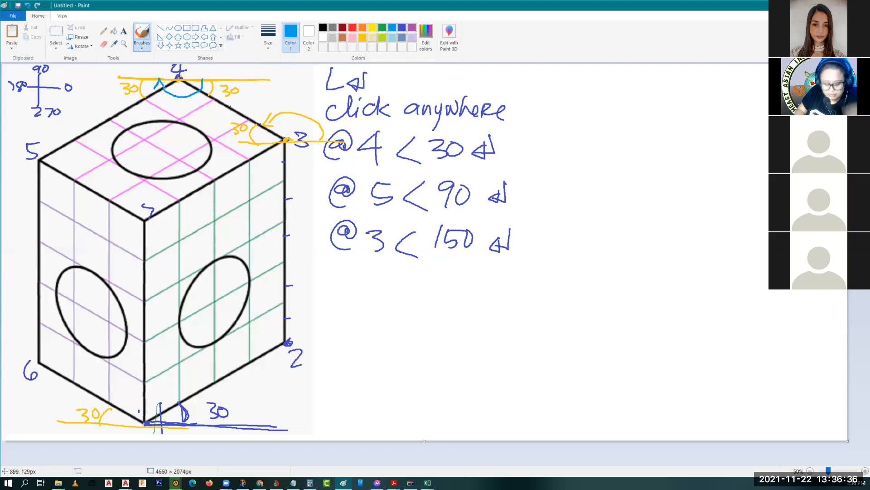
key("ctrl+z")
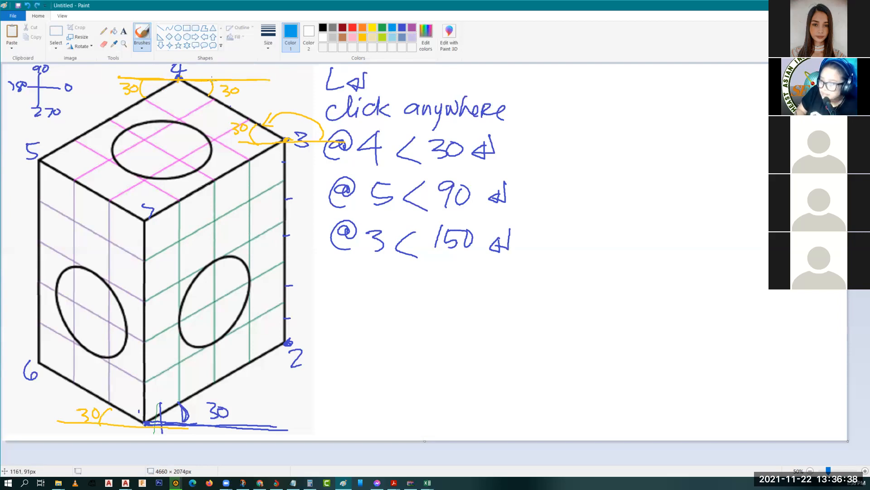
mouse_move(202, 80)
left_mouse_down()
mouse_move(164, 89)
mouse_move(180, 87)
left_mouse_up()
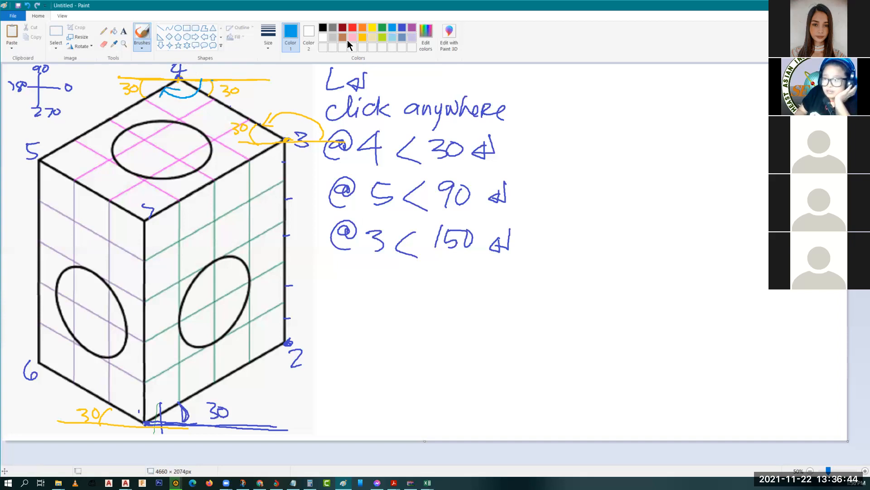
left_click(353, 28)
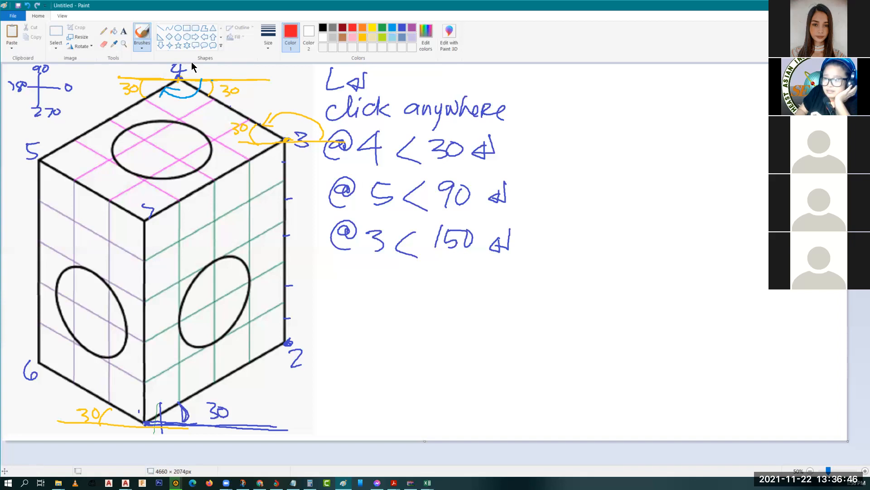
mouse_move(195, 78)
left_mouse_down()
mouse_move(181, 63)
mouse_move(162, 79)
mouse_move(169, 74)
left_mouse_up()
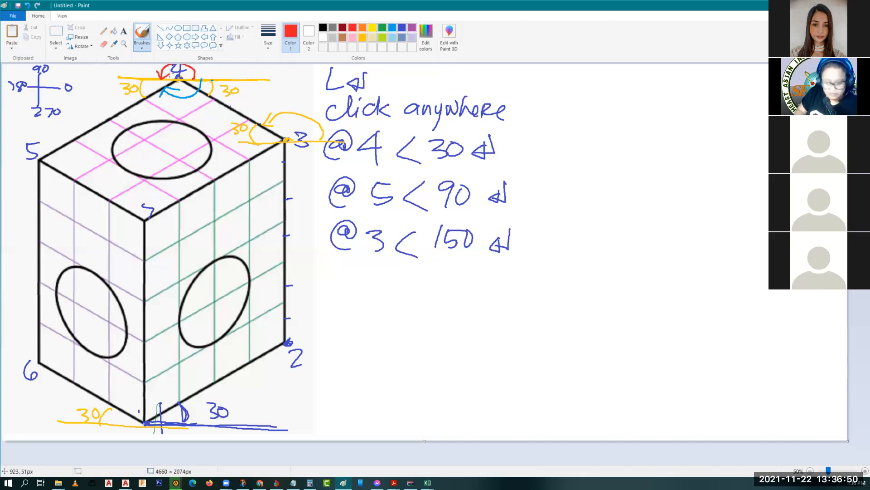
key("ctrl+z")
key("ctrl+z")
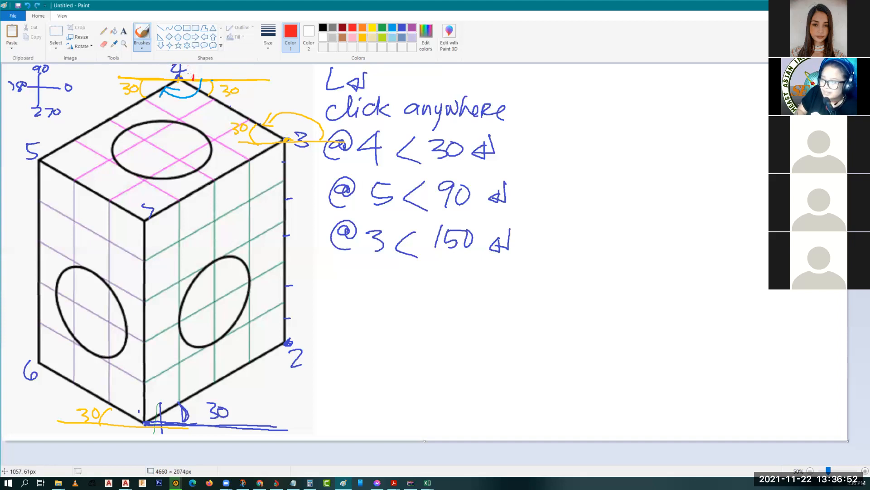
mouse_move(194, 80)
left_mouse_down()
mouse_move(176, 64)
mouse_move(153, 90)
mouse_move(160, 87)
left_mouse_up()
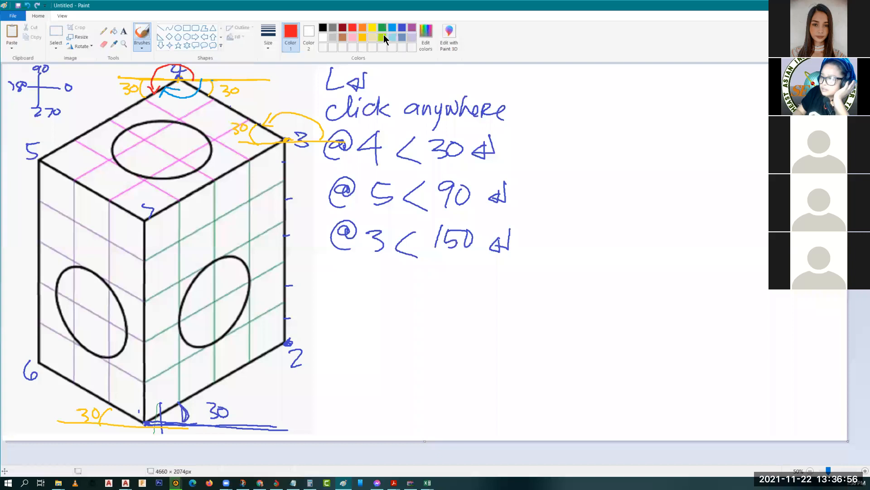
Step: Switch back to blue and write '@' to begin a new command line
left_click(402, 27)
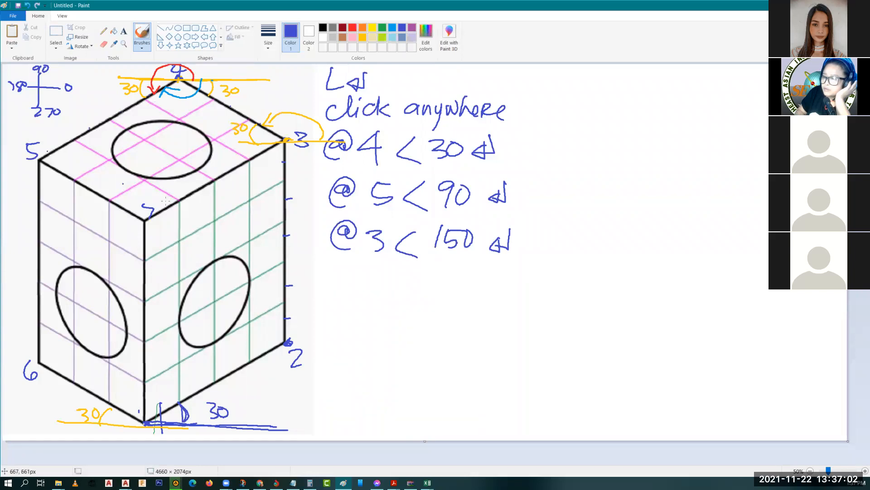
left_click_drag(351, 279, 392, 291)
left_click(387, 283)
Step: Write '@4<-150' in the command list with '210' beneath it
left_click_drag(385, 274, 385, 300)
mouse_move(425, 275)
left_mouse_down()
mouse_move(410, 289)
mouse_move(426, 307)
left_mouse_up()
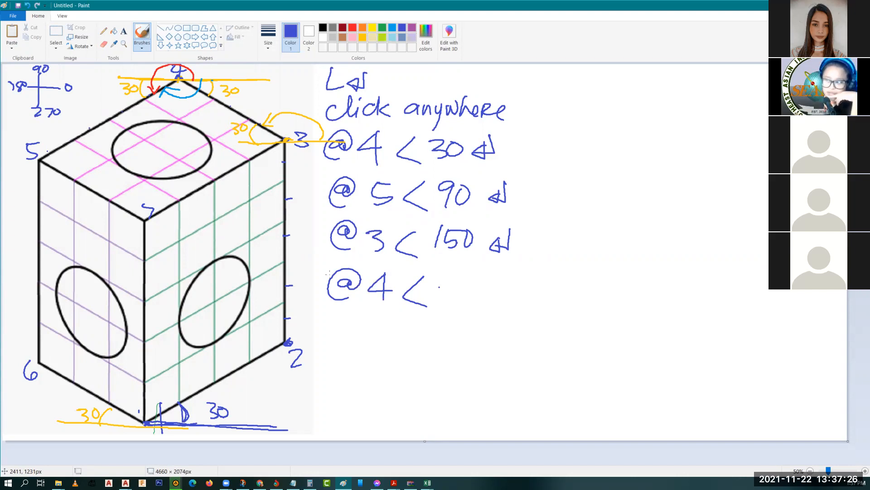
left_click_drag(430, 289, 455, 297)
left_click_drag(461, 282, 483, 283)
left_click_drag(462, 283, 469, 282)
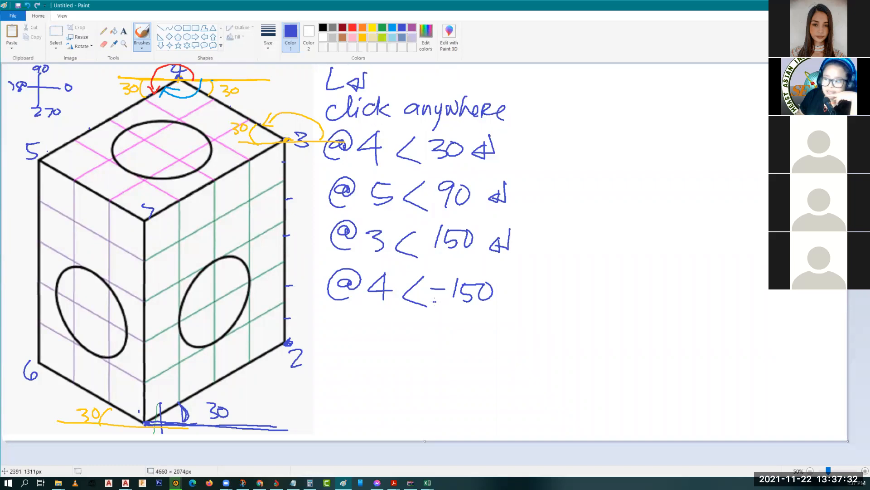
left_click_drag(435, 306, 451, 316)
left_click_drag(462, 307, 463, 320)
left_click_drag(467, 308, 467, 309)
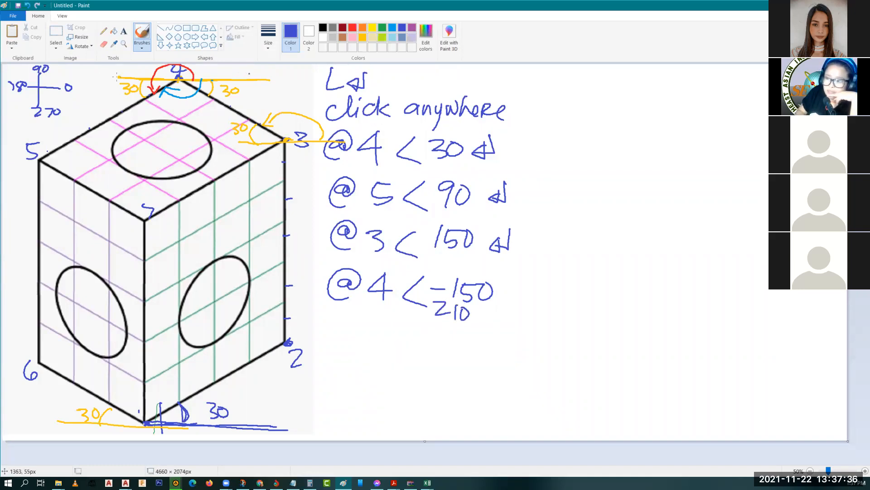
Step: Mark the angle beside the top-left 30 and put blue dots on corners 5 and 6
left_click_drag(144, 97, 140, 83)
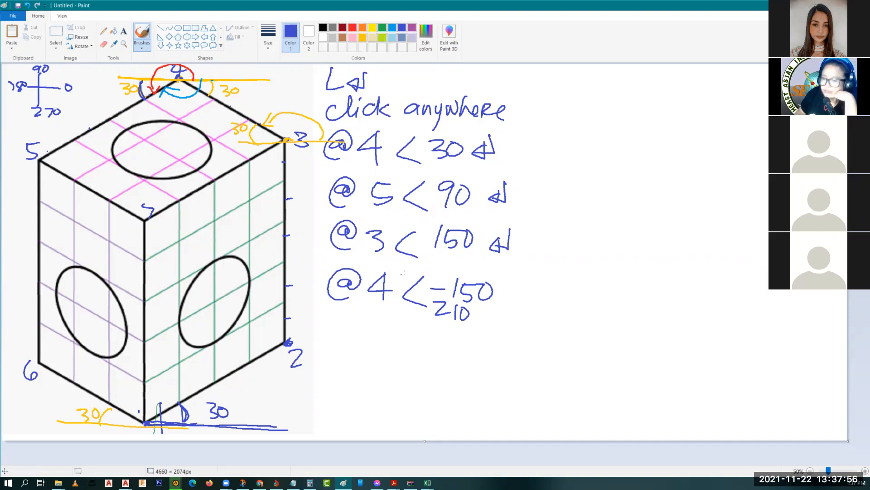
left_click(40, 159)
left_click(39, 362)
Step: Write '@5<270' on a new line with '-90' beneath it
mouse_move(358, 340)
left_mouse_down()
mouse_move(337, 340)
mouse_move(365, 350)
left_mouse_up()
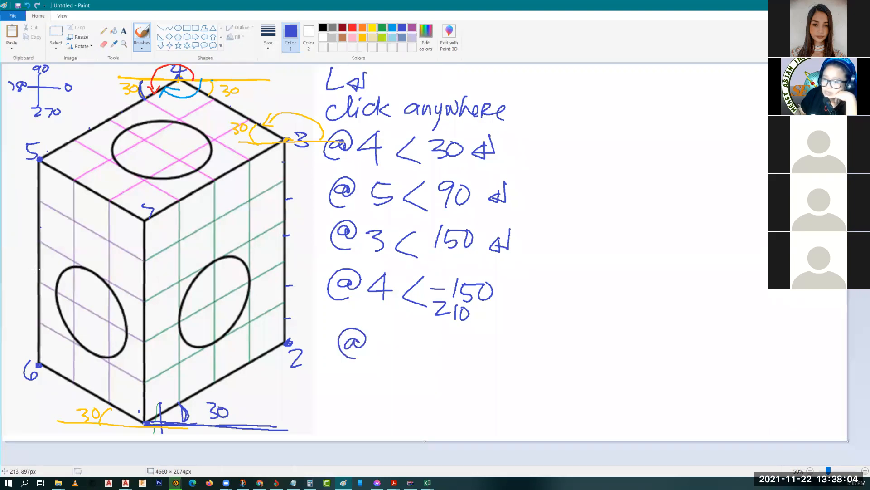
mouse_move(380, 336)
left_mouse_down()
mouse_move(377, 362)
mouse_move(400, 339)
left_mouse_up()
left_click_drag(424, 340, 424, 368)
left_click(449, 363)
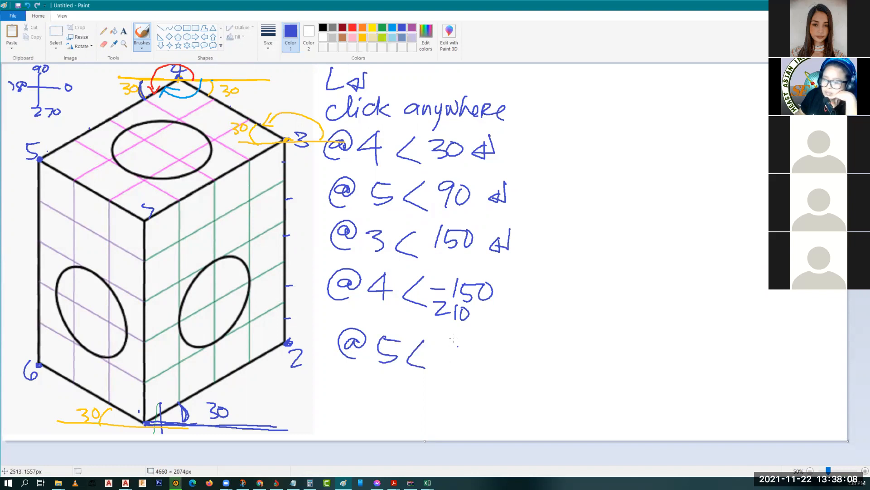
left_click_drag(436, 336, 453, 348)
left_click_drag(456, 336, 459, 349)
left_click_drag(474, 333, 474, 334)
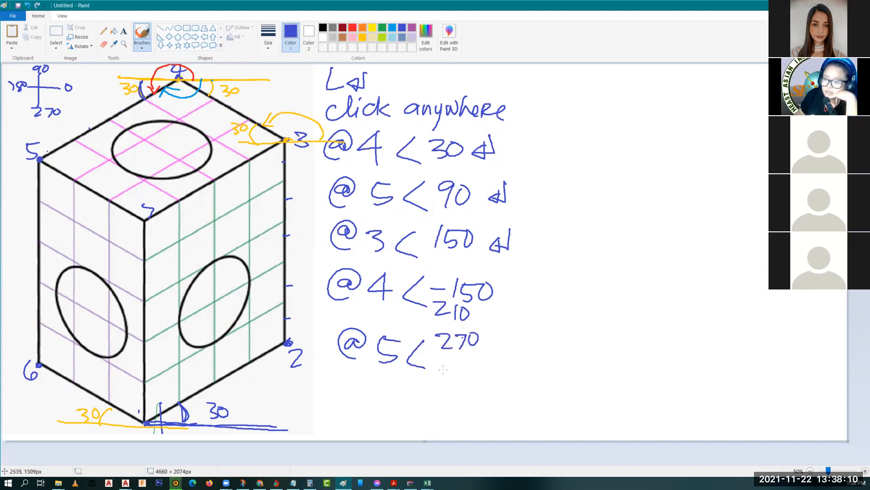
left_click_drag(437, 360, 448, 360)
mouse_move(453, 361)
left_mouse_down()
mouse_move(466, 358)
mouse_move(461, 373)
left_mouse_up()
left_click_drag(478, 358, 477, 357)
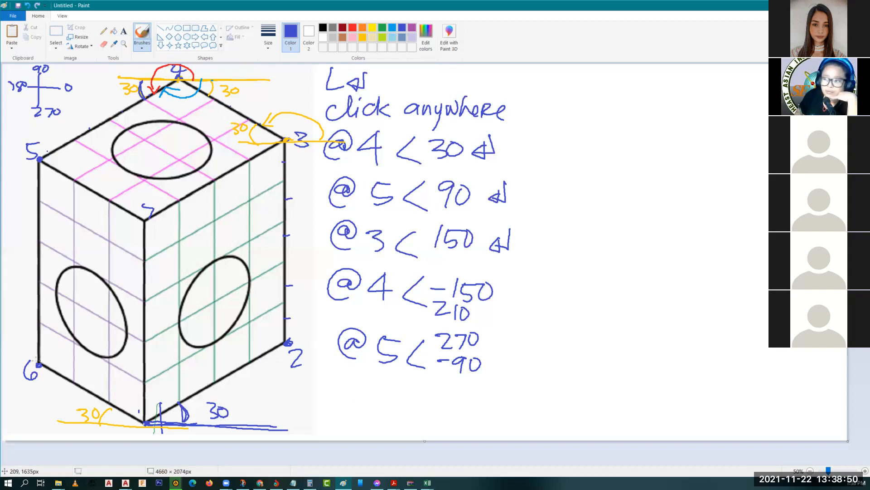
Step: Dot corner 6, start the next '@' line, and draw a 30° reference line at corner 6
left_click(40, 363)
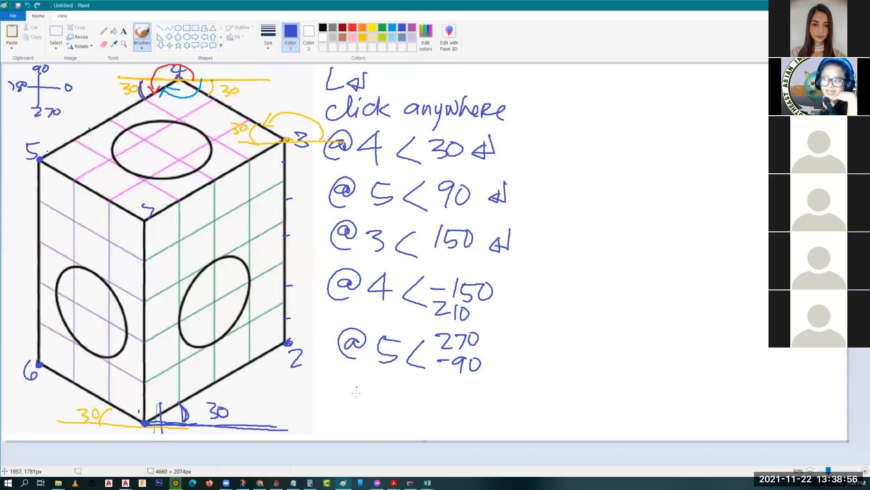
left_click_drag(365, 390, 365, 408)
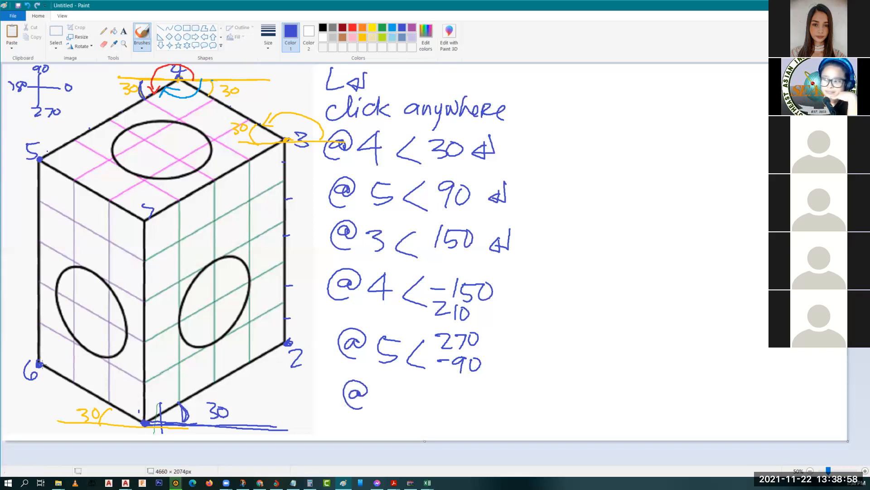
left_click_drag(41, 363, 137, 363)
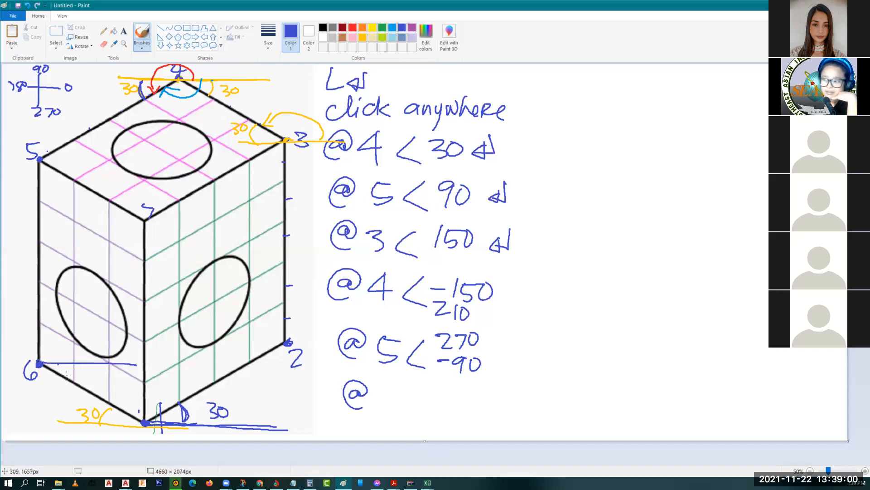
left_click_drag(64, 366, 67, 379)
mouse_move(76, 368)
left_mouse_down()
mouse_move(75, 379)
mouse_move(90, 371)
left_mouse_up()
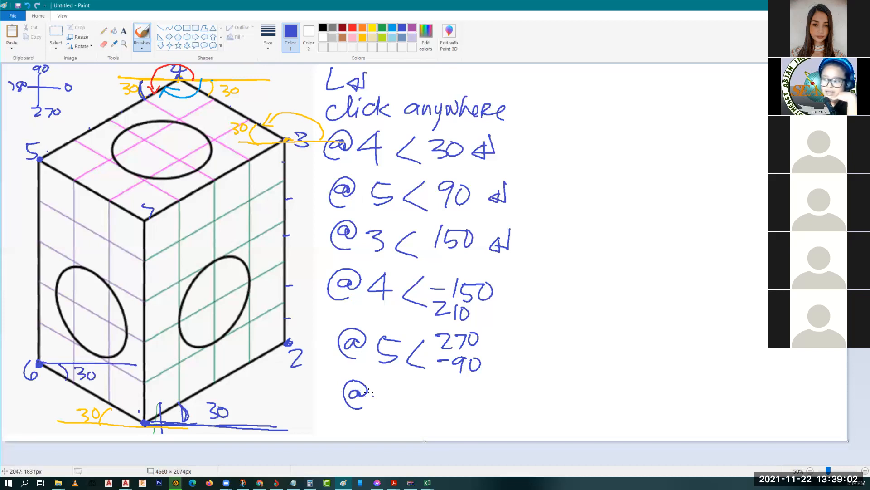
Step: Write '@3<-30' with '330' beneath it
left_click_drag(380, 388, 384, 410)
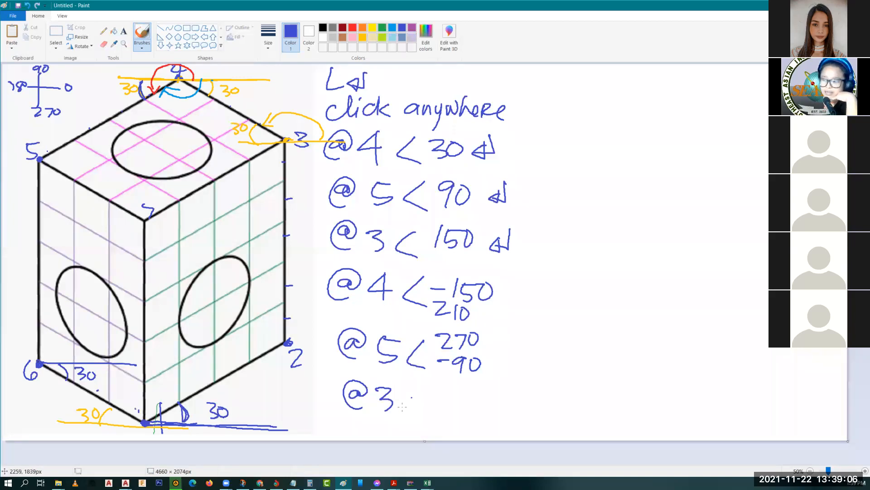
left_click_drag(423, 389, 422, 414)
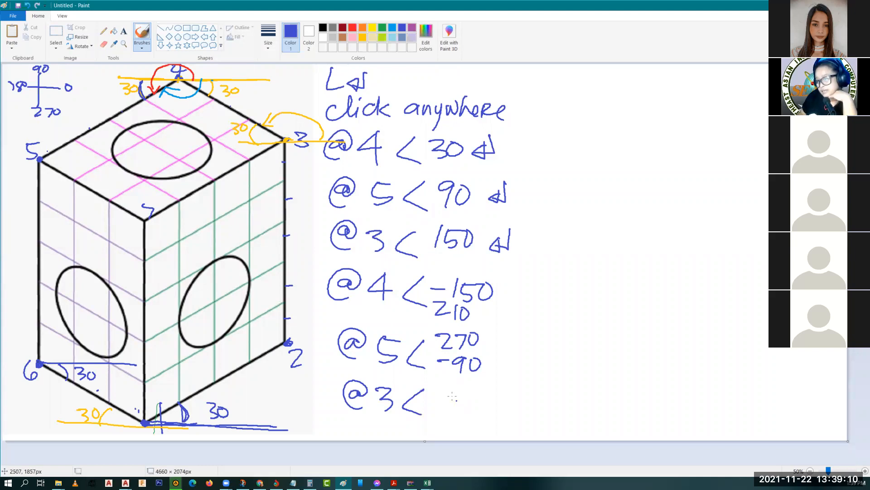
left_click_drag(439, 397, 460, 411)
left_click_drag(478, 398, 480, 412)
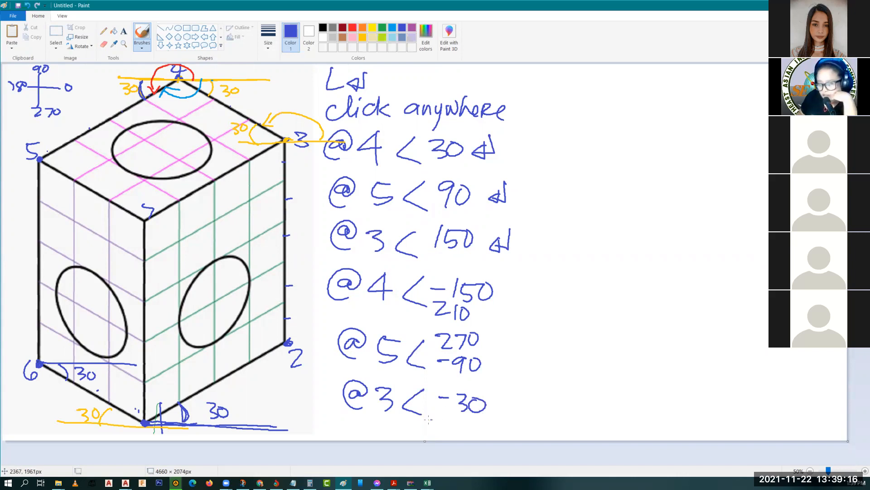
left_click_drag(427, 418, 436, 430)
mouse_move(441, 418)
left_mouse_down()
mouse_move(453, 429)
mouse_move(461, 420)
left_mouse_up()
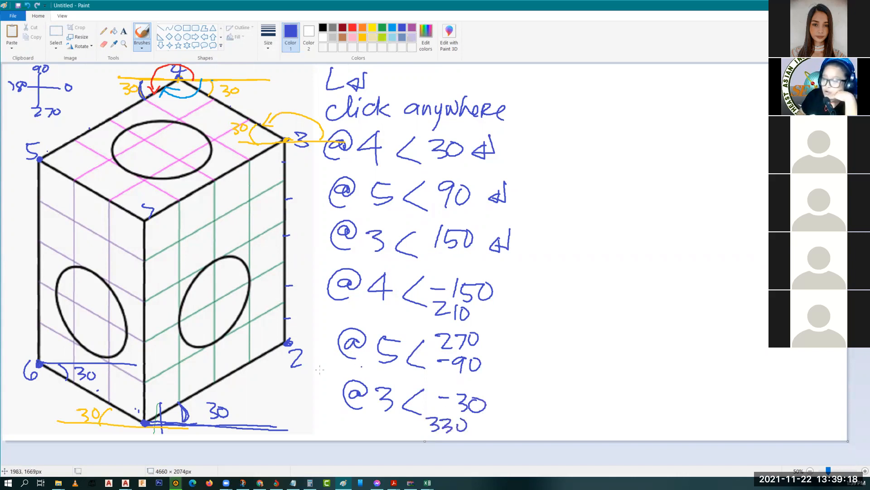
Step: Underline the @5< entry, add a slash, Enter marks and the closing C
left_click_drag(319, 370, 540, 388)
mouse_move(632, 393)
left_mouse_down()
mouse_move(540, 388)
mouse_move(484, 439)
left_mouse_up()
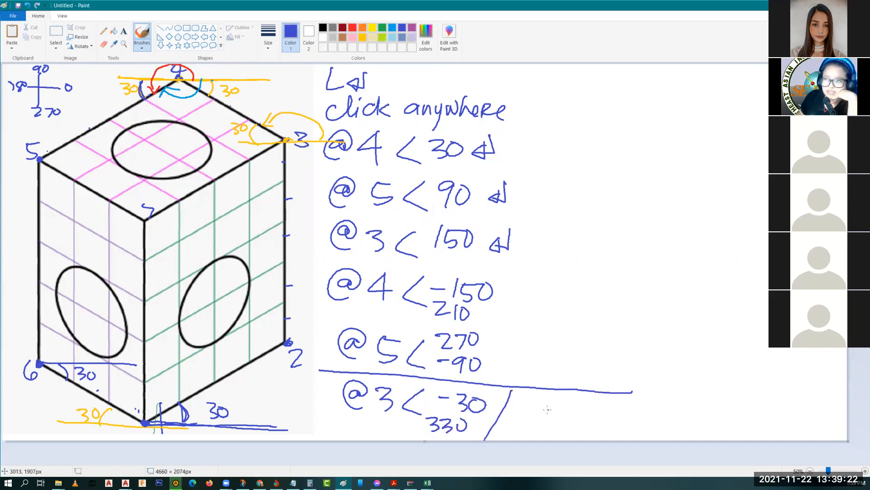
left_click_drag(538, 411, 578, 422)
mouse_move(494, 388)
left_mouse_down()
mouse_move(494, 398)
mouse_move(482, 396)
mouse_move(499, 401)
left_mouse_up()
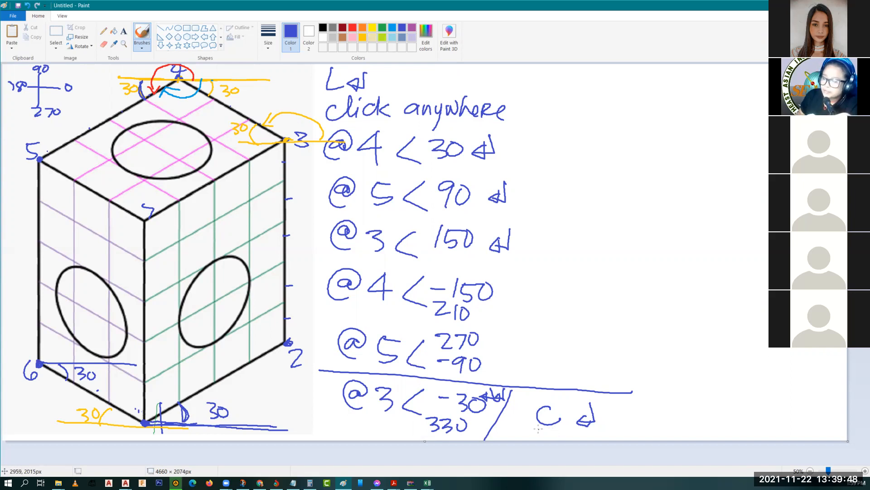
left_click_drag(538, 427, 566, 434)
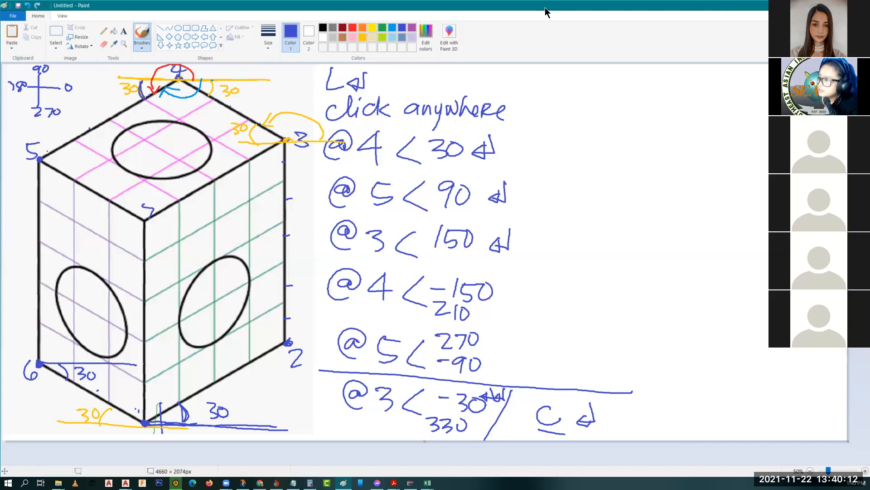
Step: Place Paint's annotated cube sketch beside the AutoCAD drawing, then return to AutoCAD
key("super+Right")
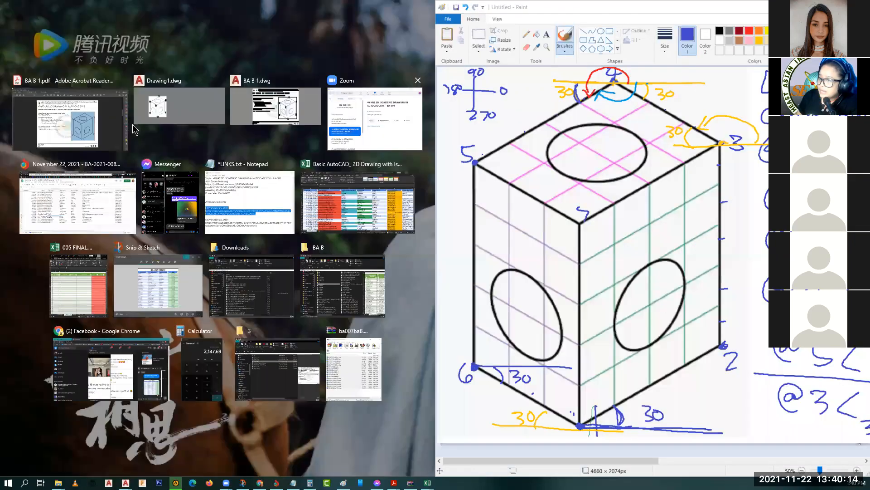
left_click(188, 103)
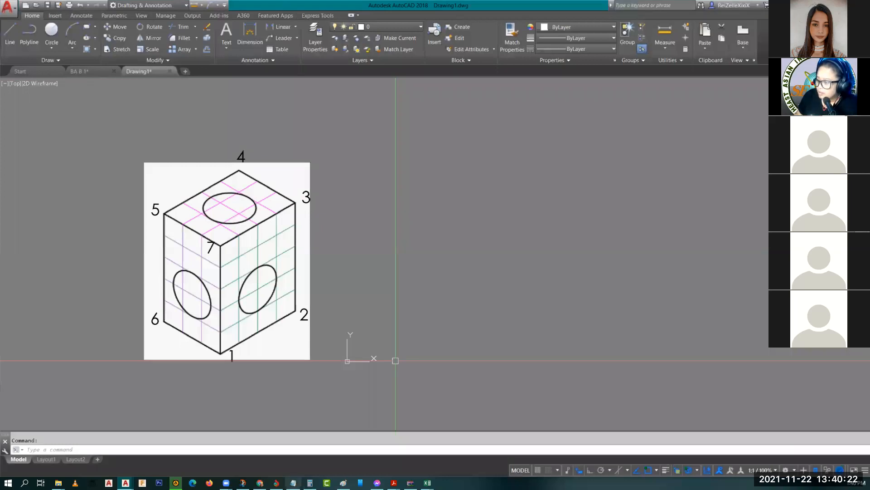
key("alt+Tab")
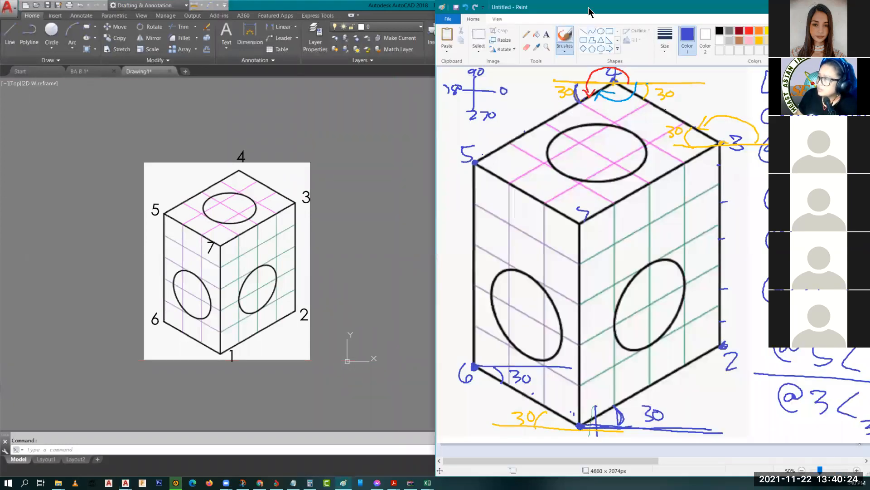
left_click_drag(588, 12, 586, 13)
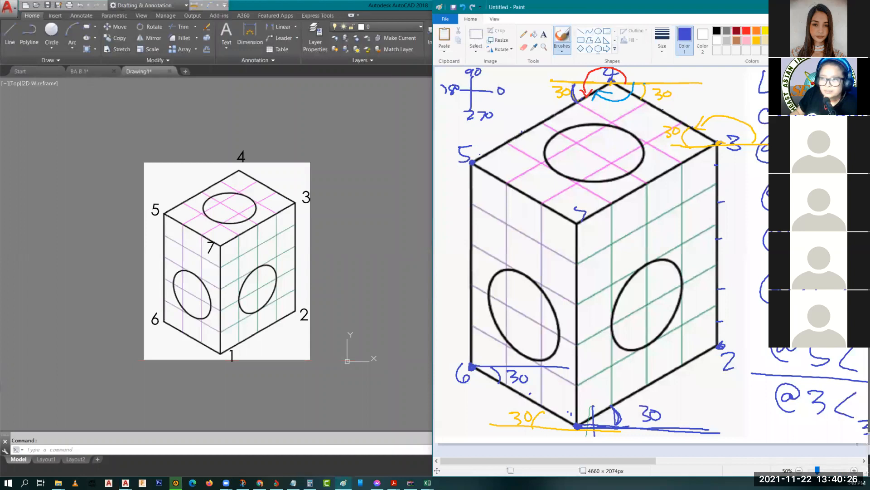
key("alt+Tab")
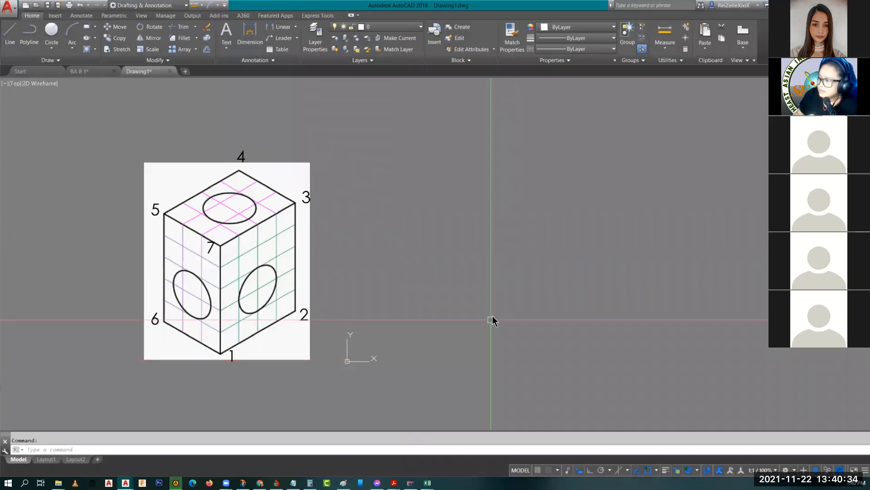
Step: Start LINE at a picked corner and draw the first 4-unit edge at 30°
type("l")
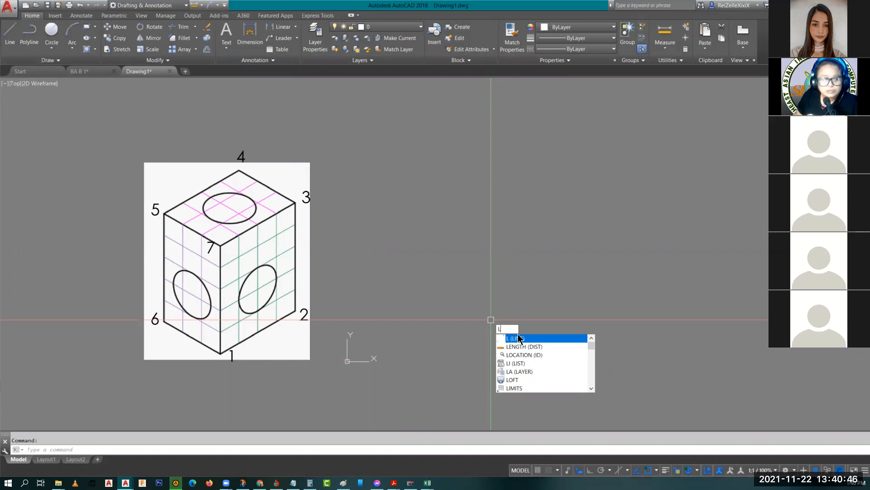
type("In")
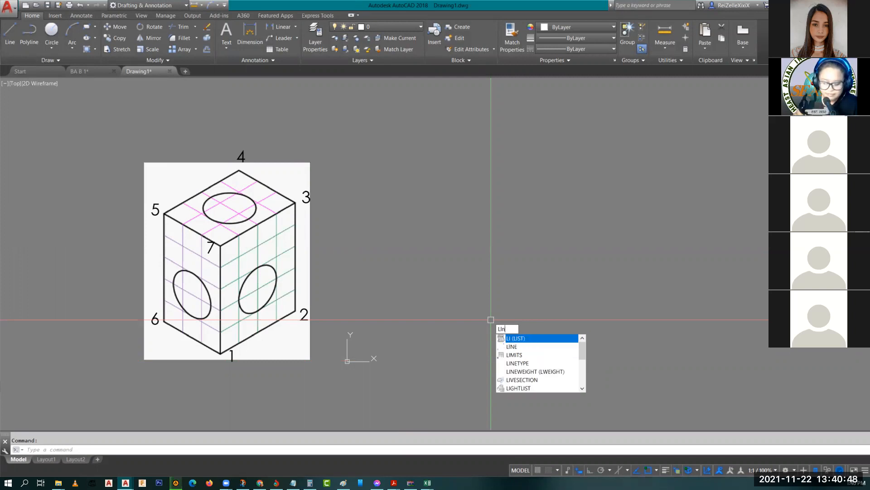
type("e")
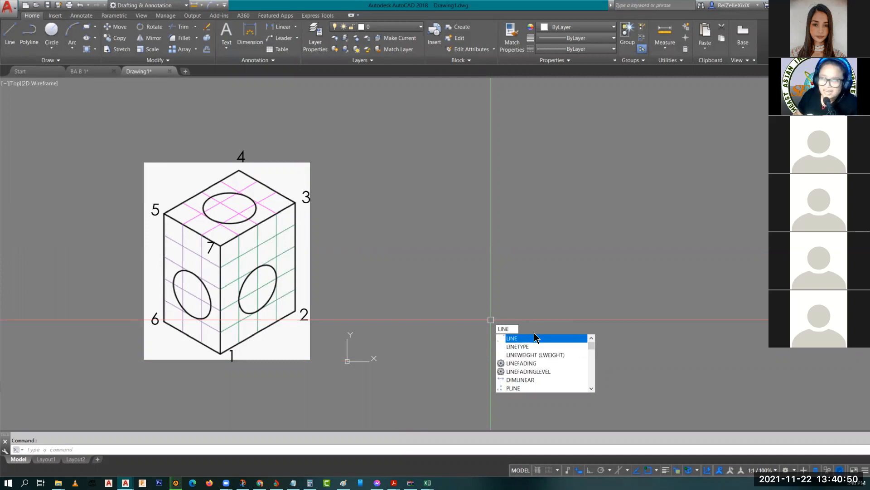
key("Return")
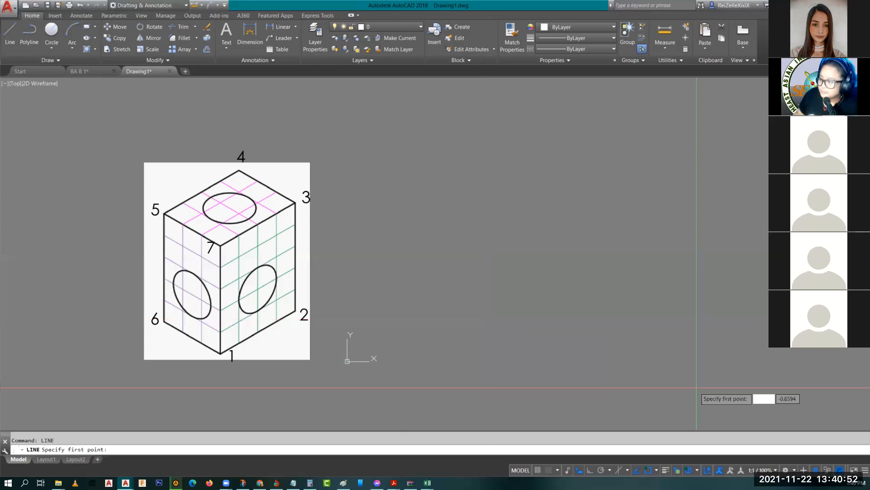
left_click(520, 312)
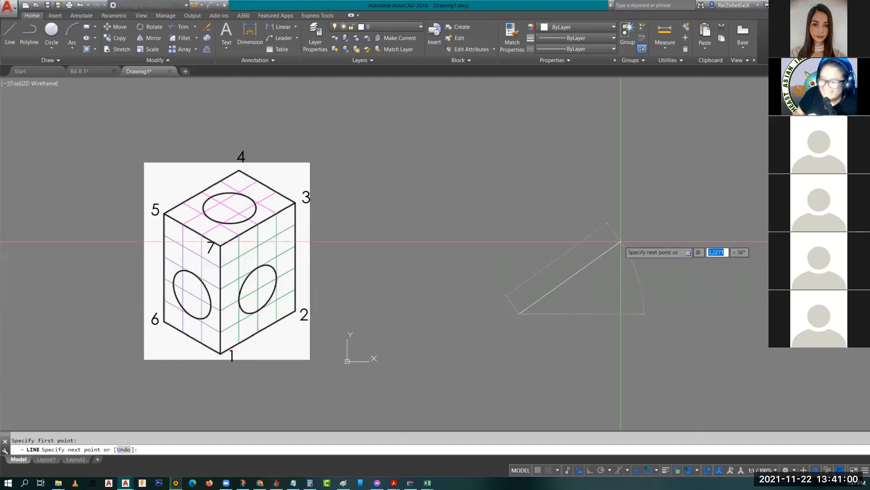
type("4")
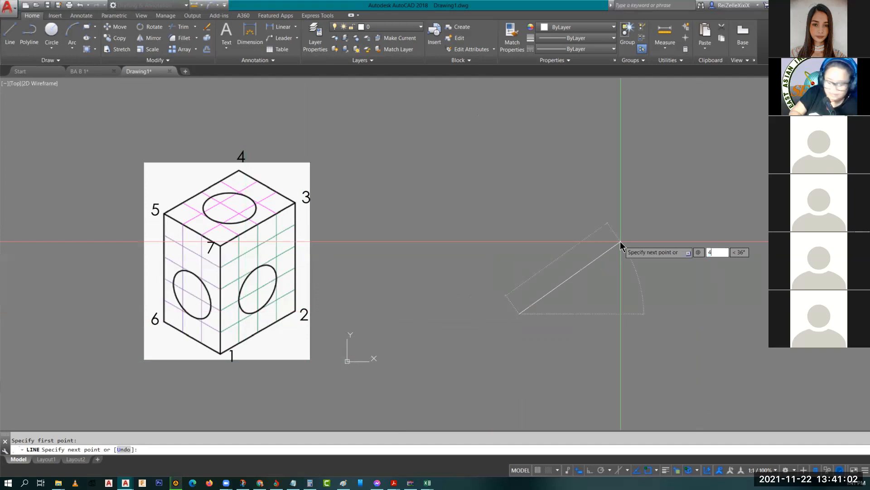
key("Tab")
type("30")
key("Return")
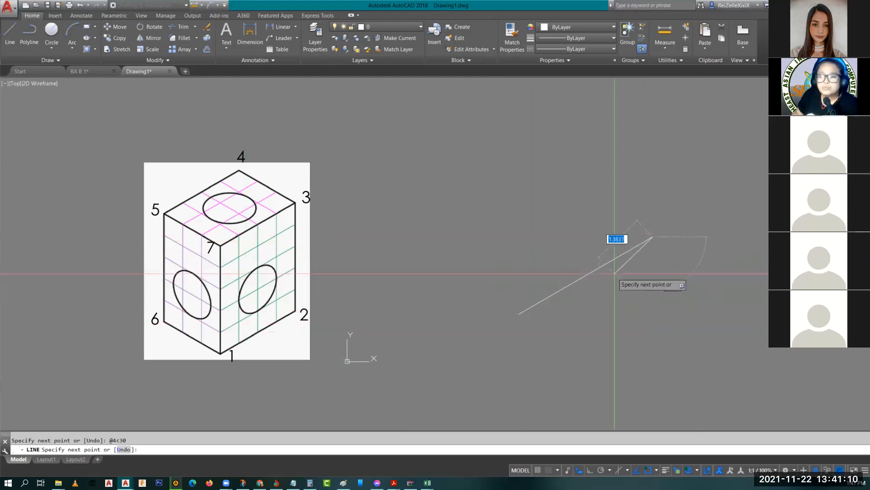
Step: Continue with @5<90, @3<150, @4<-150 and @5<-90, then close the outline with C
middle_click_drag(661, 229, 665, 338)
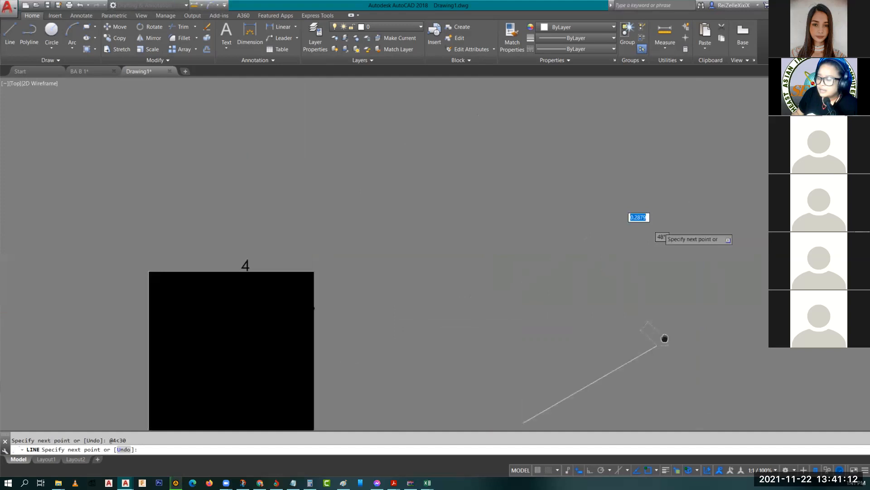
scroll(668, 320, "down", 2)
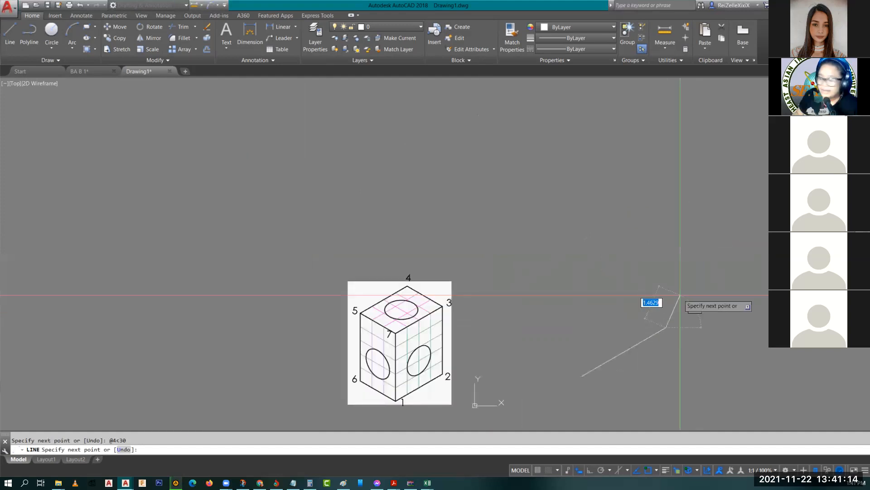
type("@")
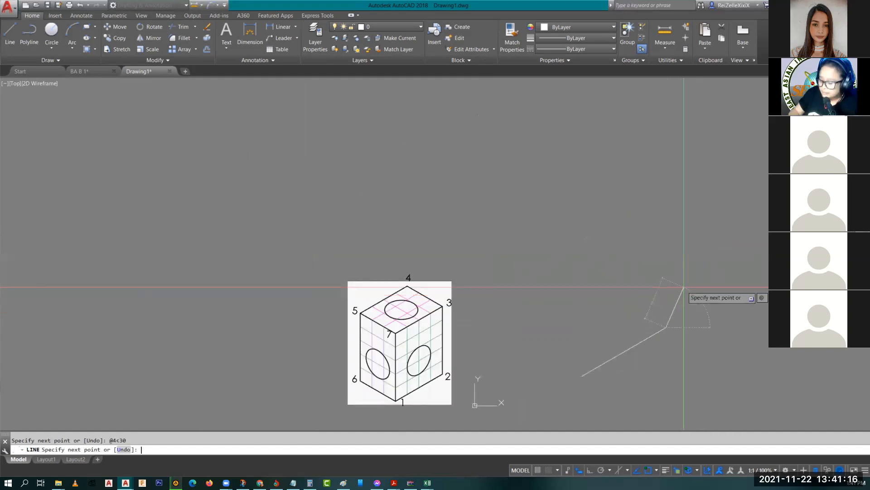
type("5<90")
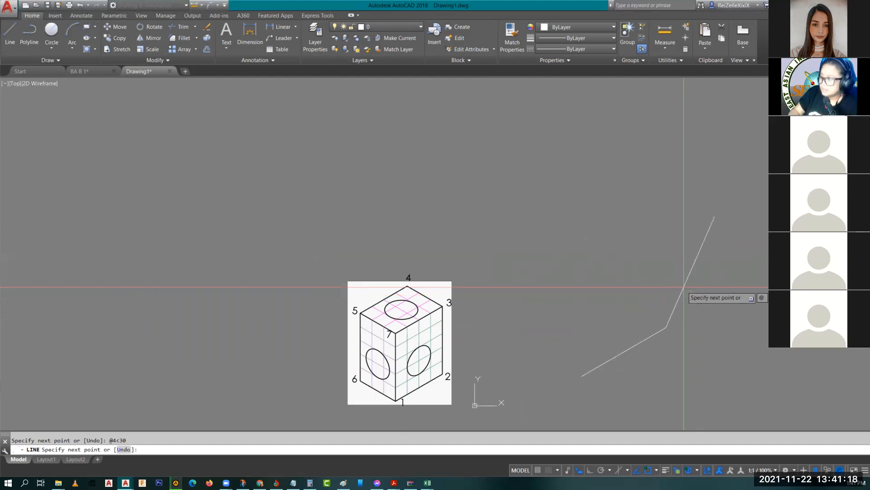
key("Return")
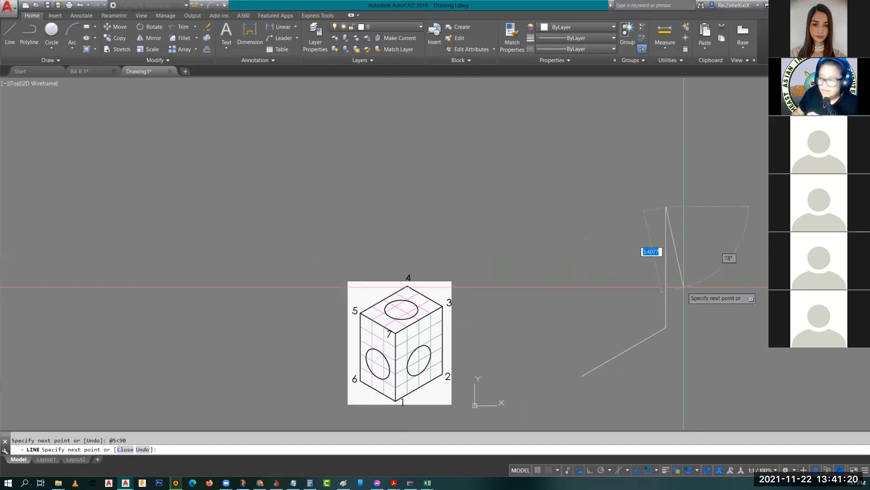
type("@")
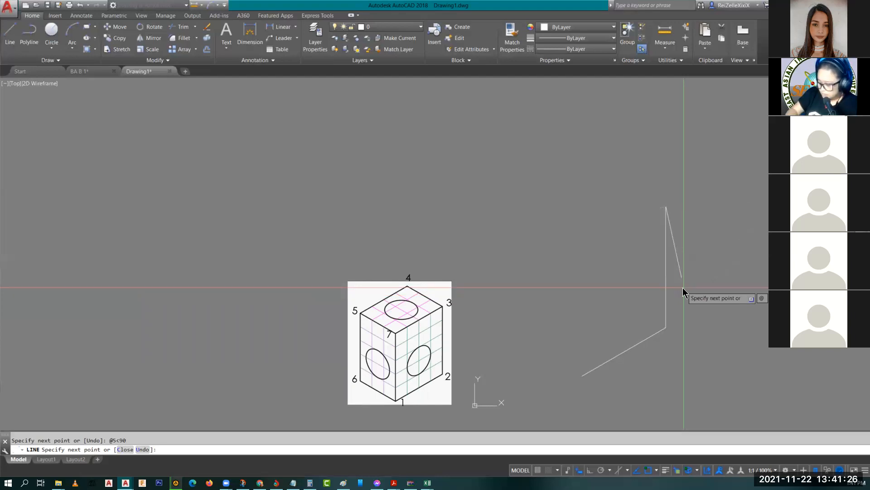
type("@3<150")
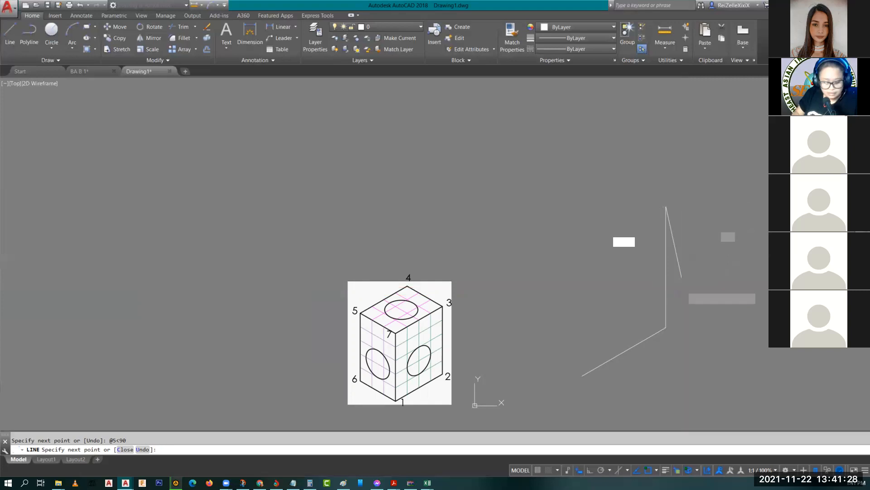
key("Return")
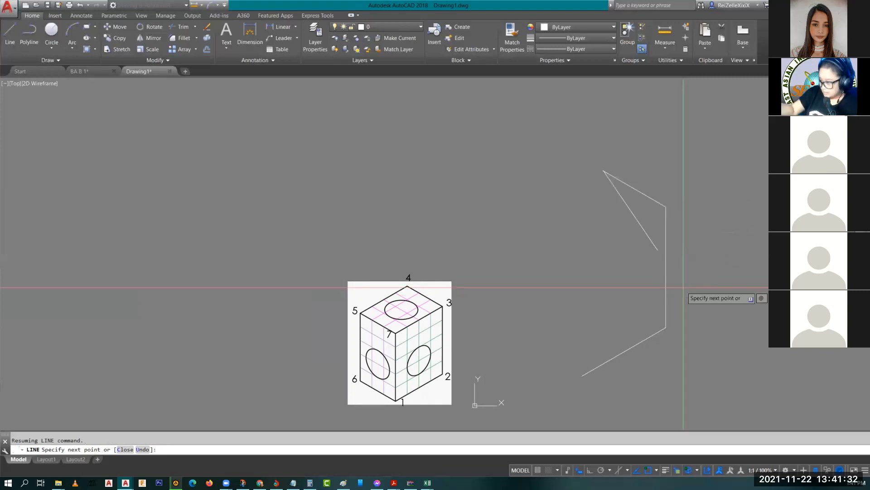
type("@4<-150")
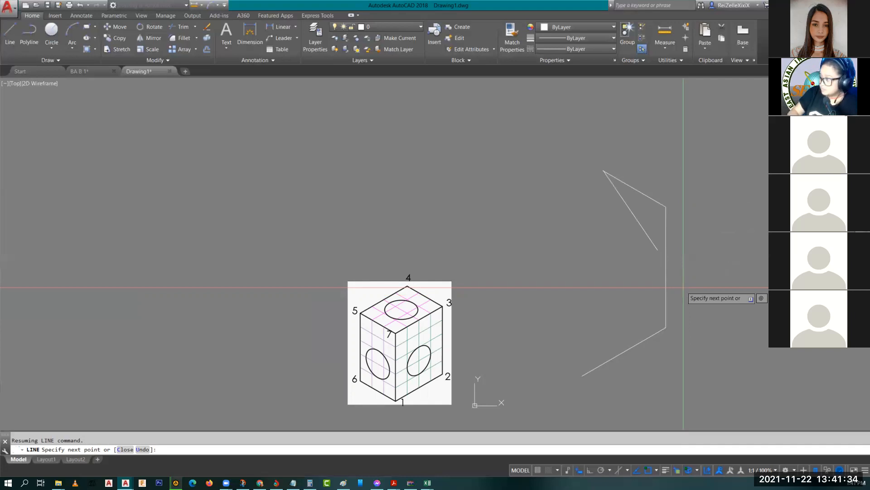
key("Return")
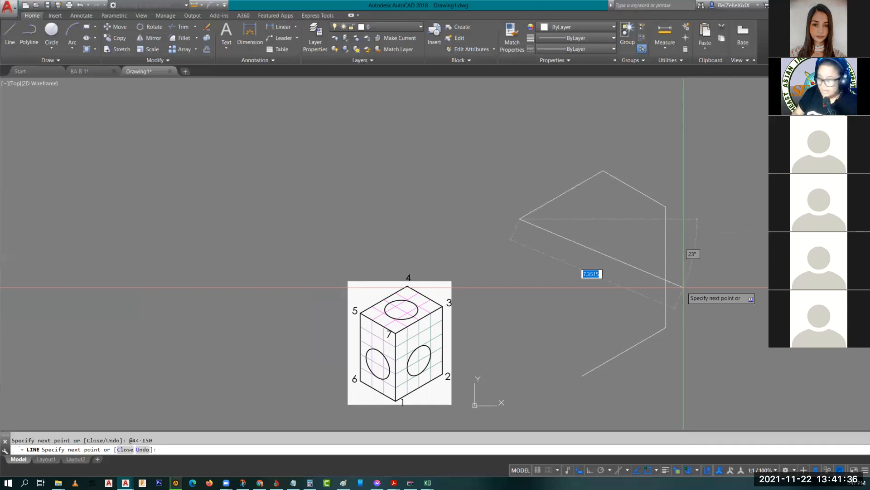
type("@")
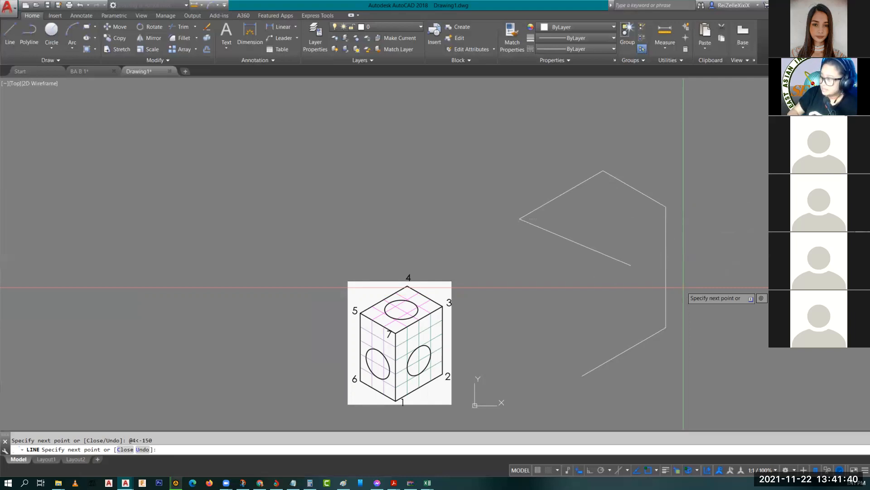
type("5<-90")
key("Return")
type("c")
key("Return")
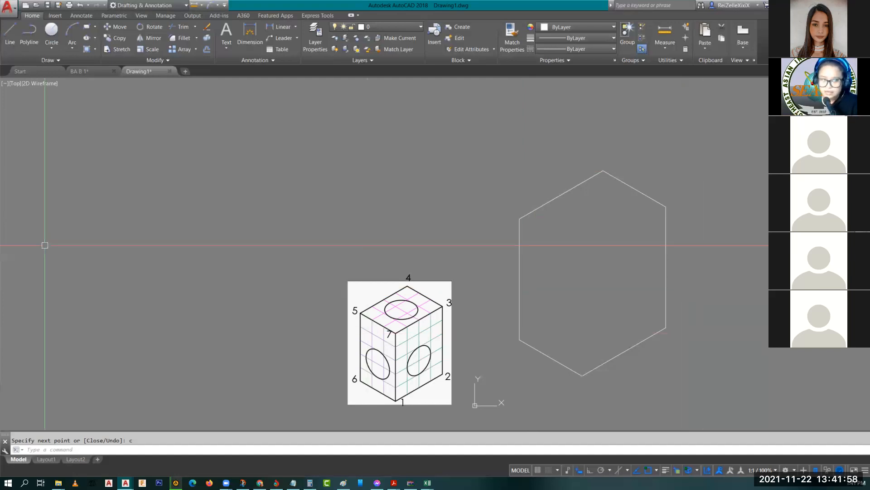
Step: Draw a 3-unit inner edge at -30° from the hexagon's upper-left corner to its upper-right corner
type("1")
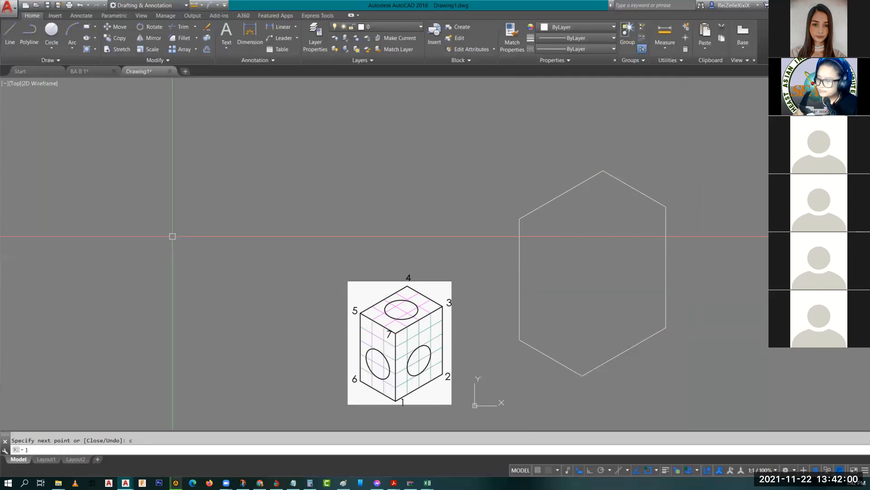
key("Return")
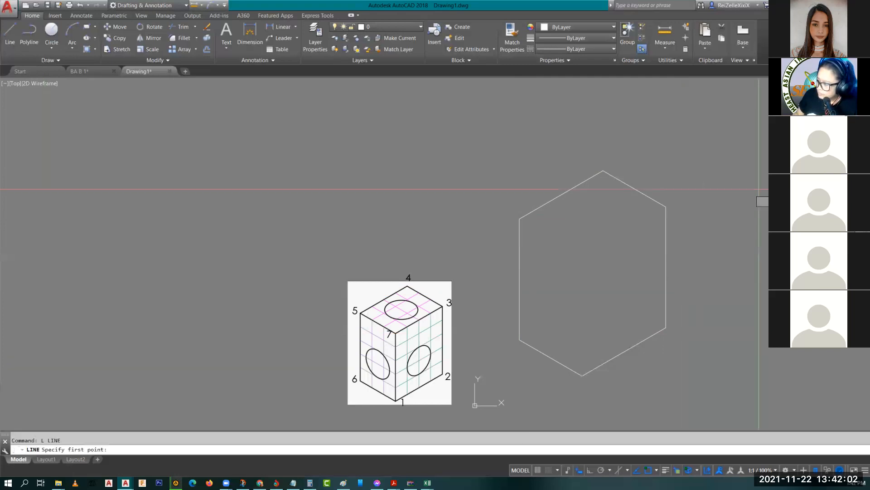
left_click(519, 218)
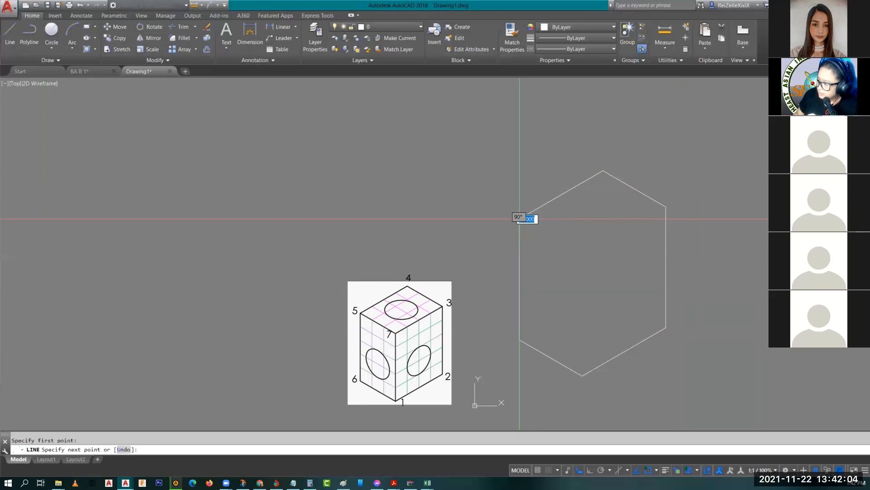
type("@")
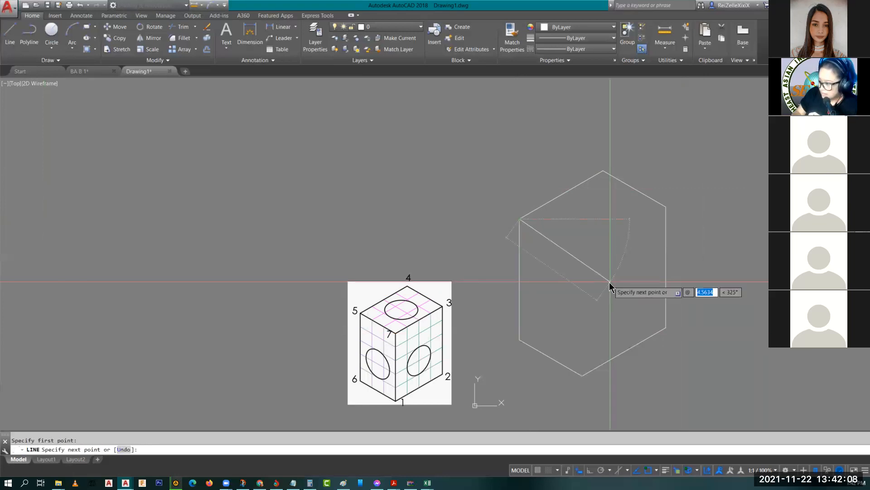
type("3")
key("Tab")
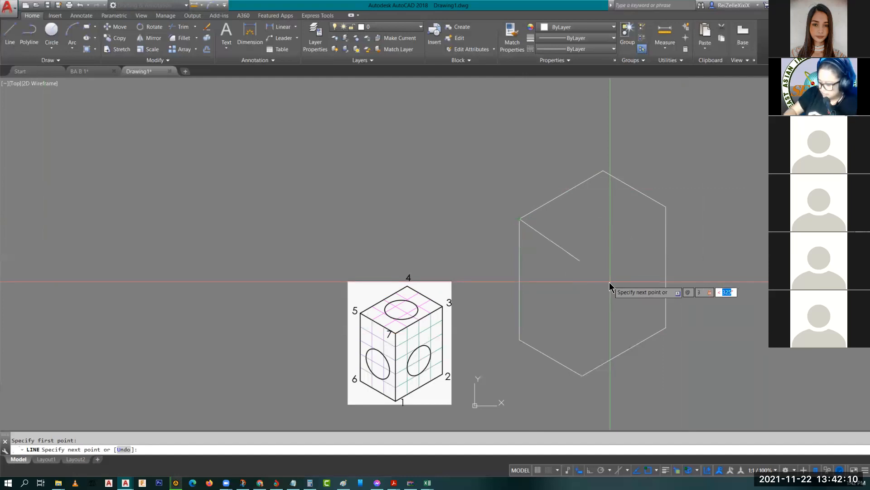
type("-30")
key("Return")
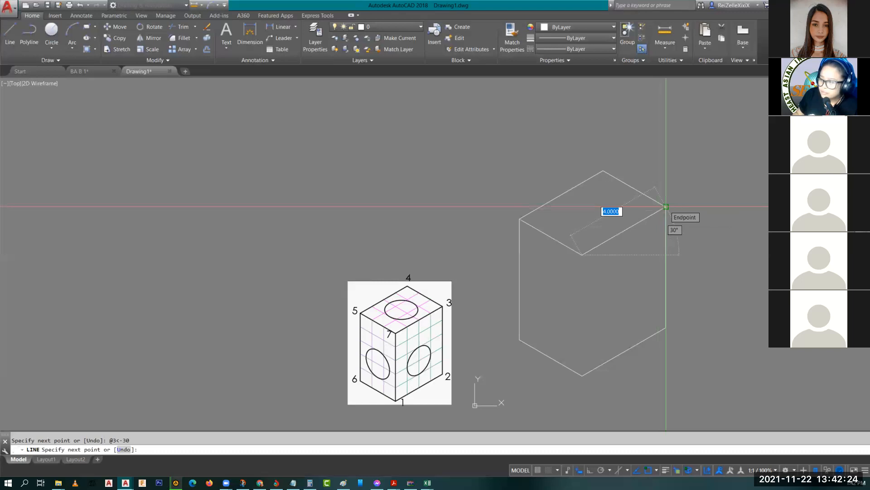
left_click(666, 206)
key("Return")
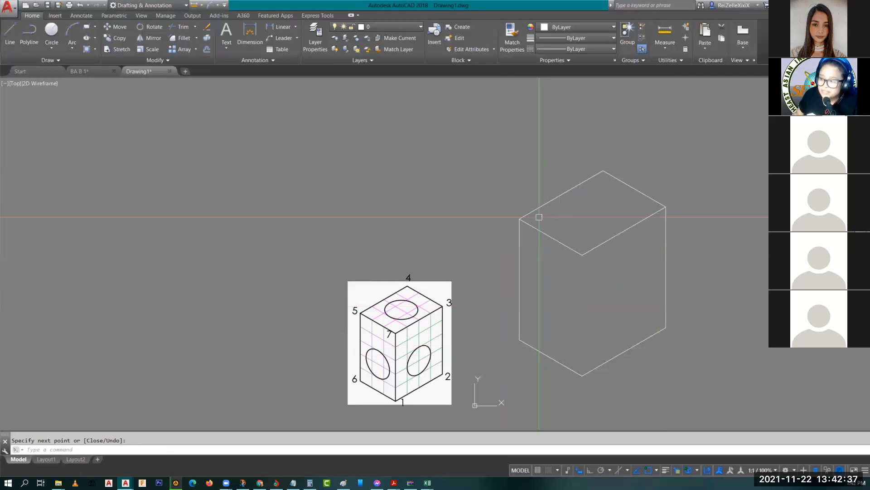
Step: Draw the vertical line from the inner top corner down to the bottom corner
key("Return")
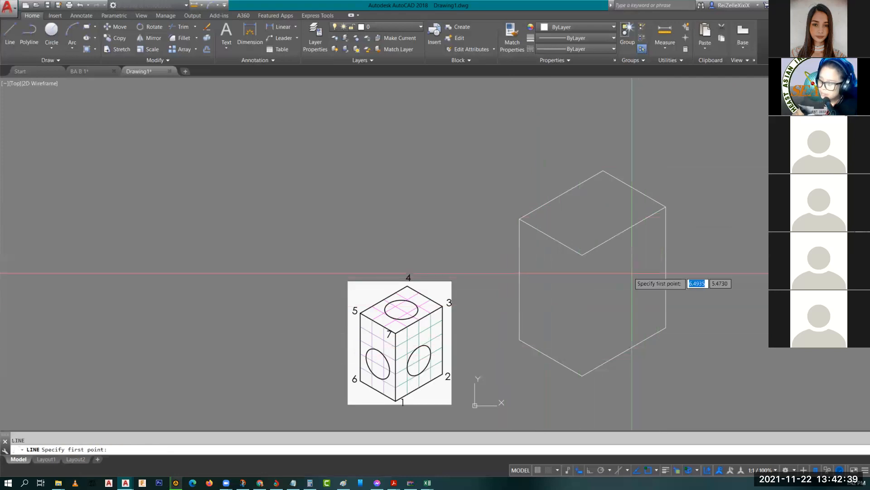
left_click(582, 255)
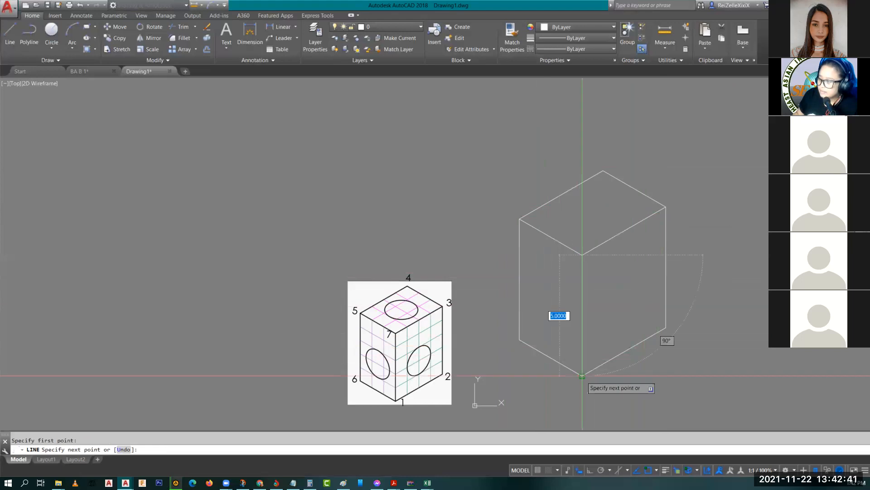
left_click(582, 376)
key("Escape")
key("Escape")
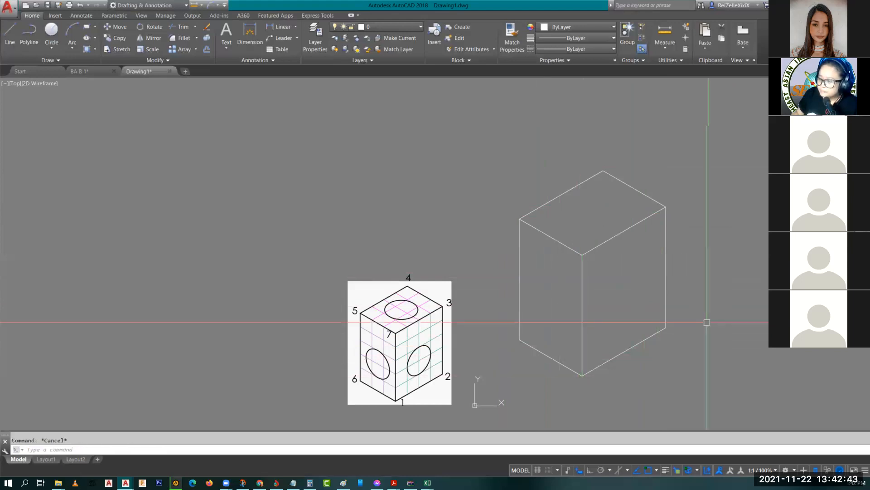
Step: Pan the box and reference cube leftward in two moves to free the right side
middle_click_drag(707, 322, 565, 332)
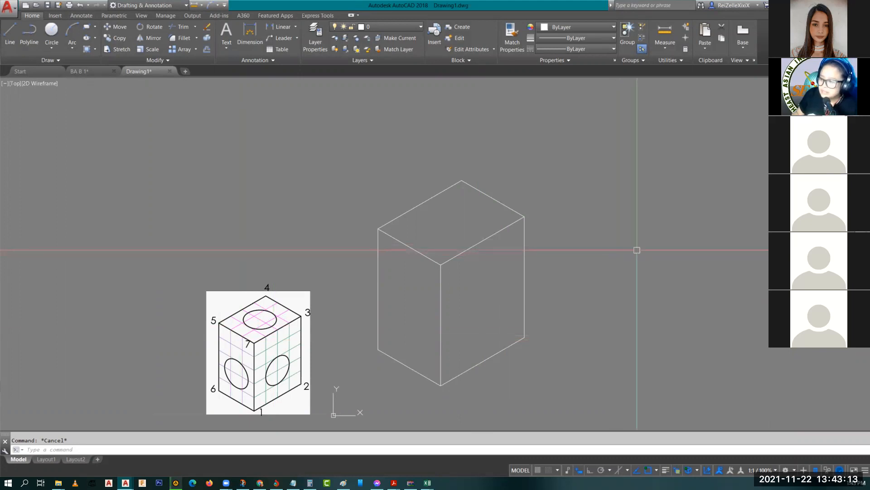
middle_click_drag(636, 249, 458, 245)
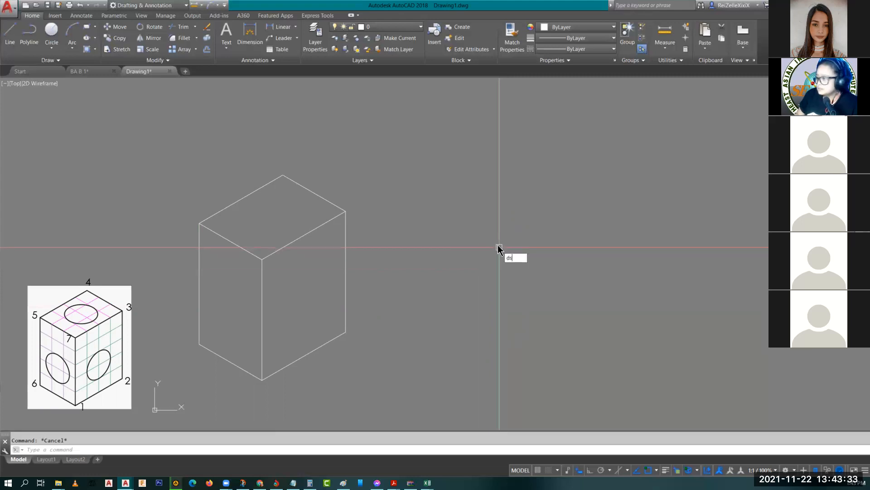
Step: In Drafting Settings (DS), set the snap type to Isometric snap and confirm
key("Return")
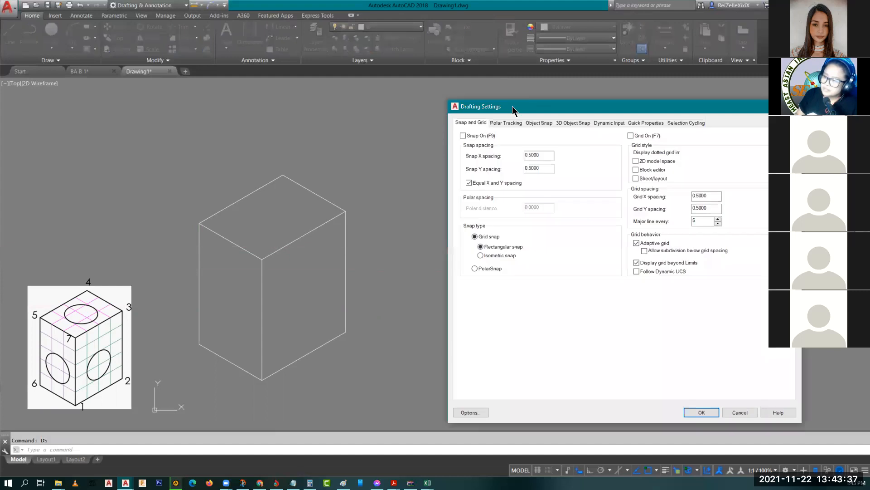
left_click_drag(514, 110, 412, 104)
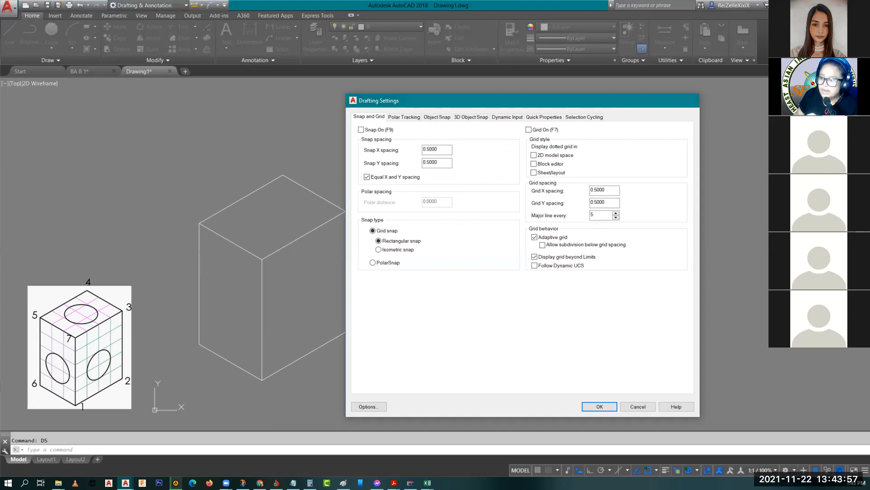
key("Escape")
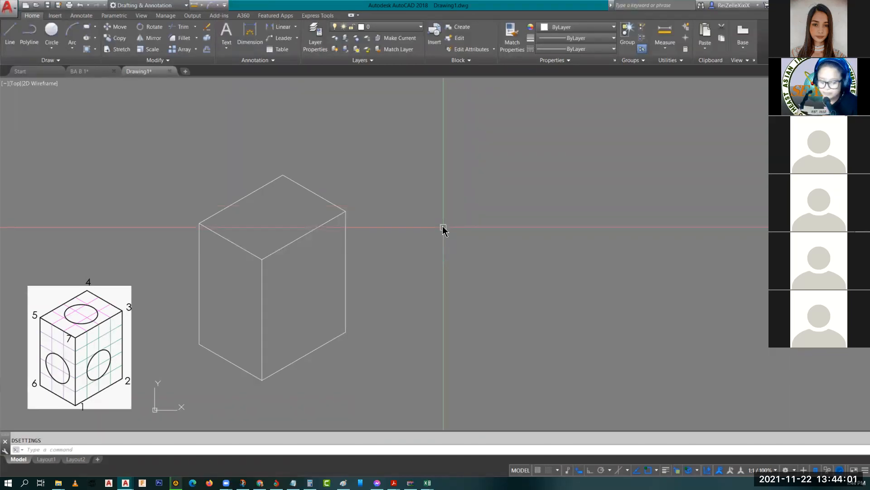
type("ds")
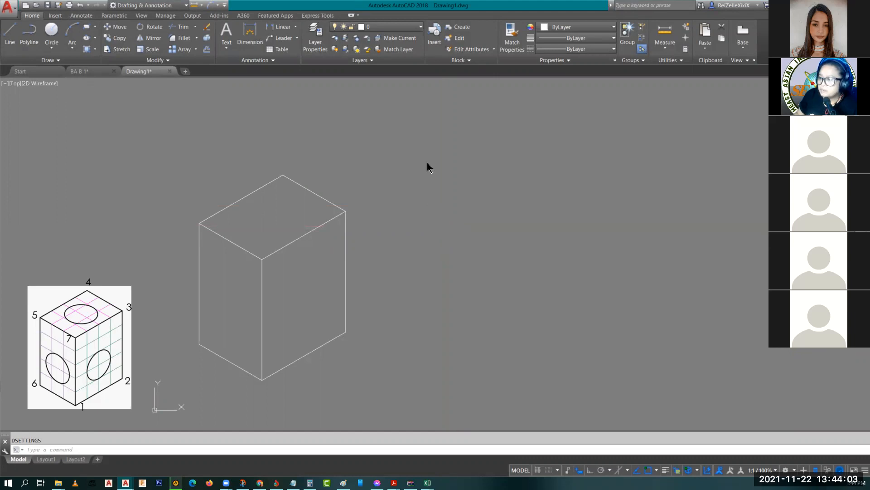
key("Return")
left_click(481, 255)
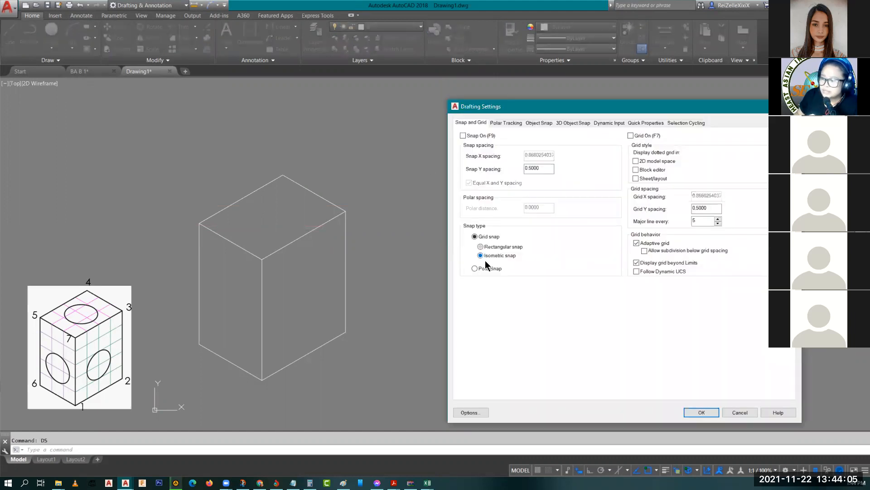
left_click(701, 412)
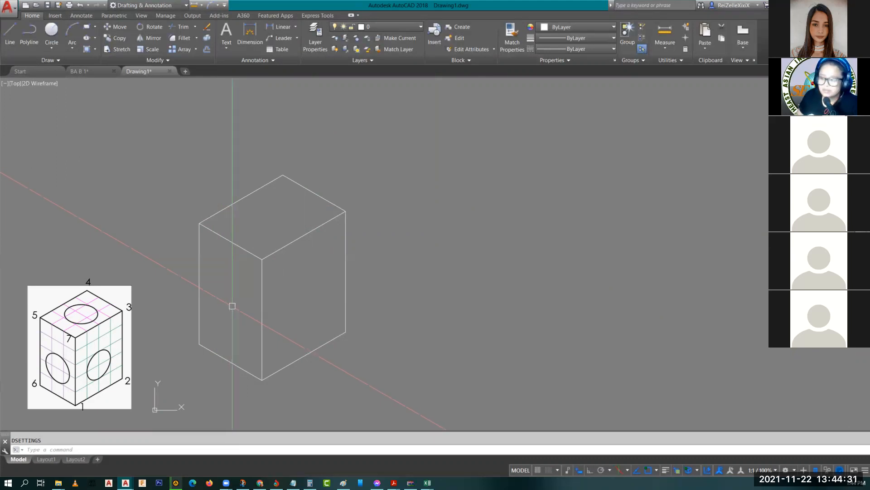
Step: Cycle the isoplane with F5 from Top to Right
key("F5")
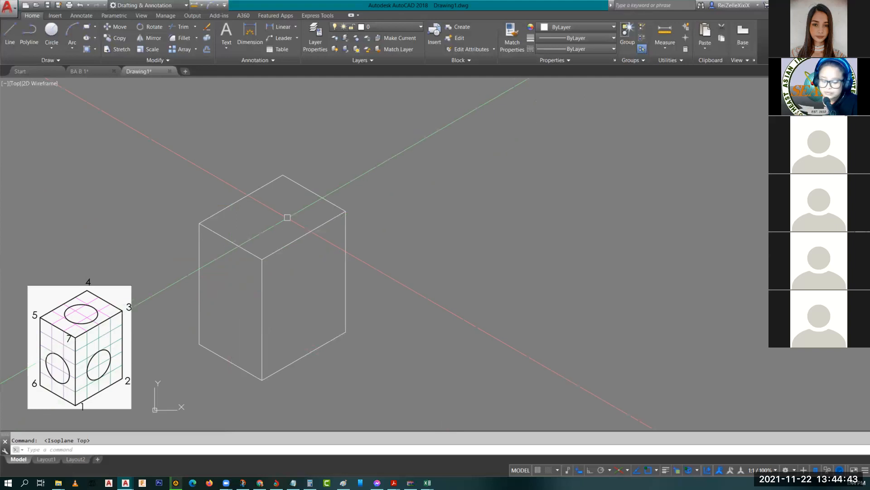
key("F5")
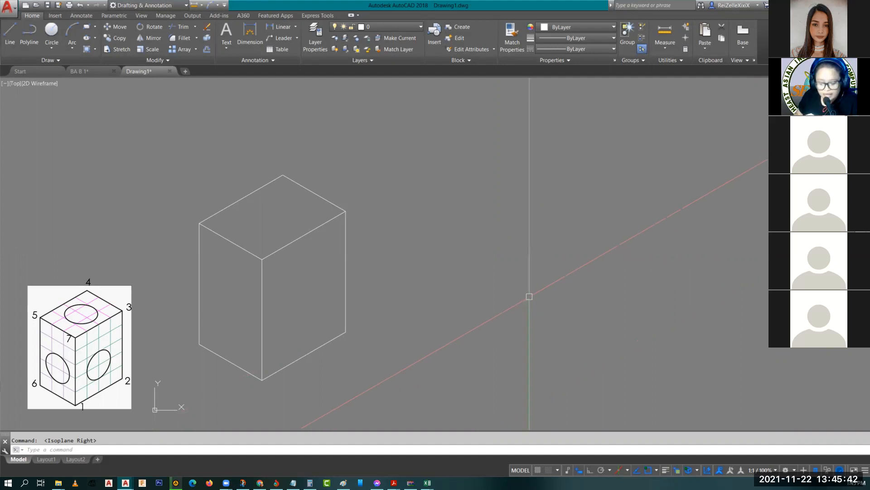
type("L")
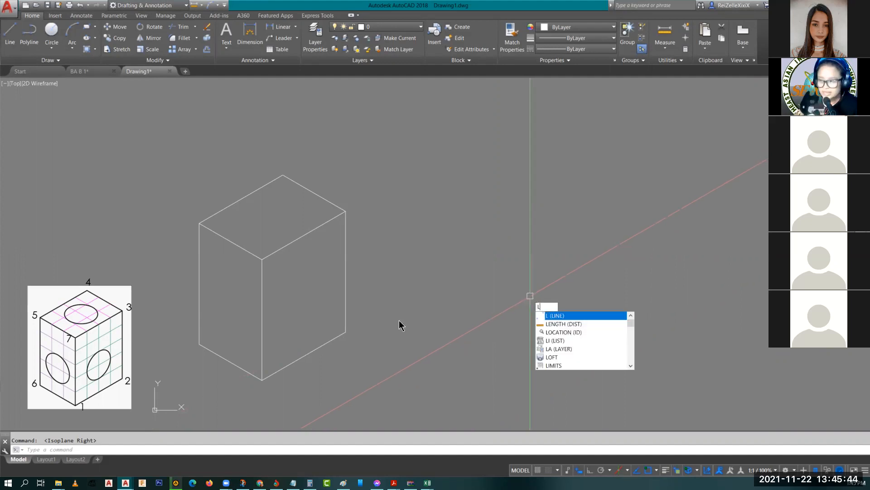
key("Return")
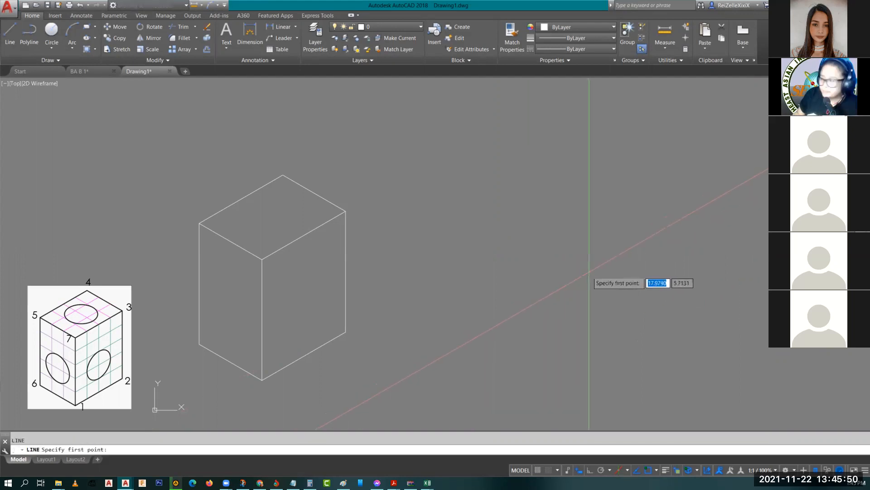
left_click(635, 246)
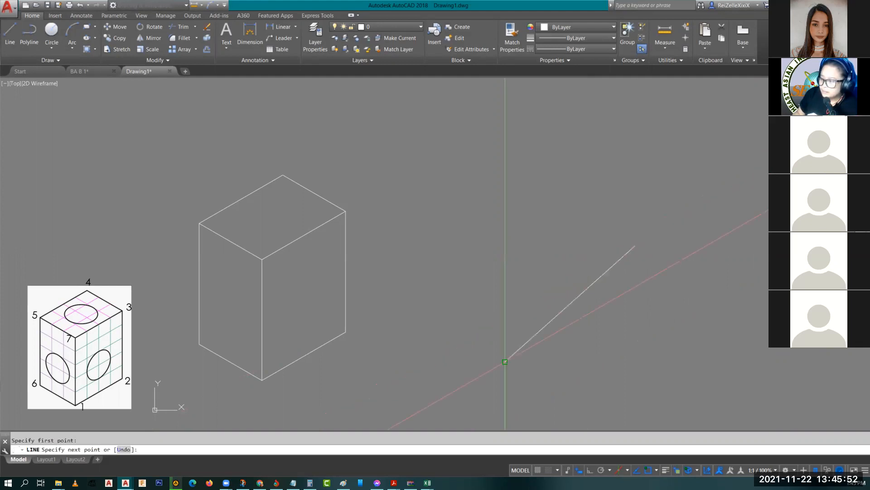
left_click(505, 361)
left_click(513, 149)
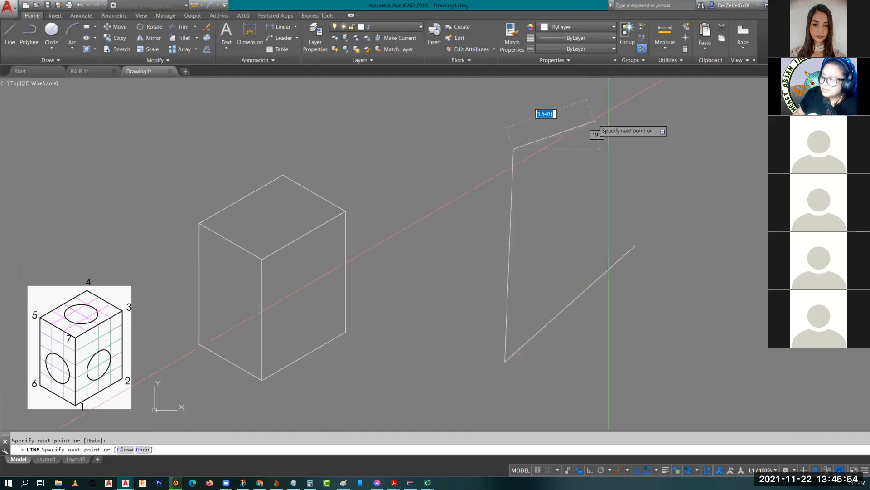
left_click(617, 99)
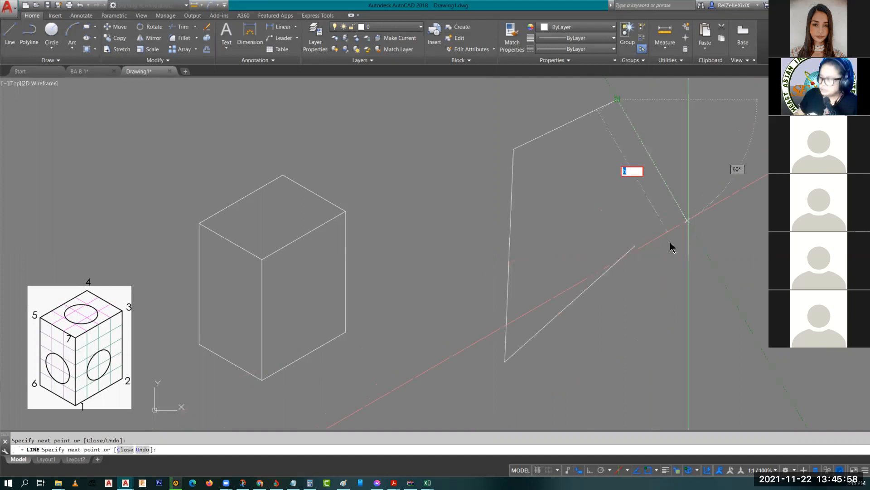
key("Escape")
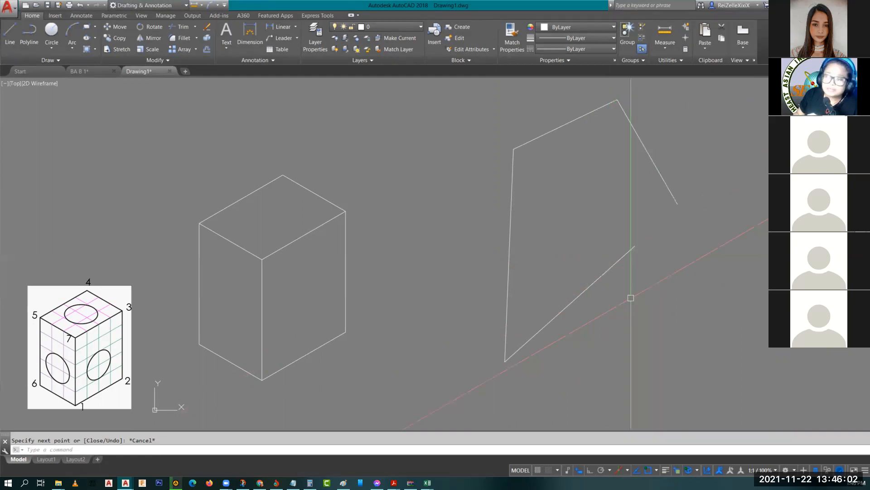
left_click(693, 311)
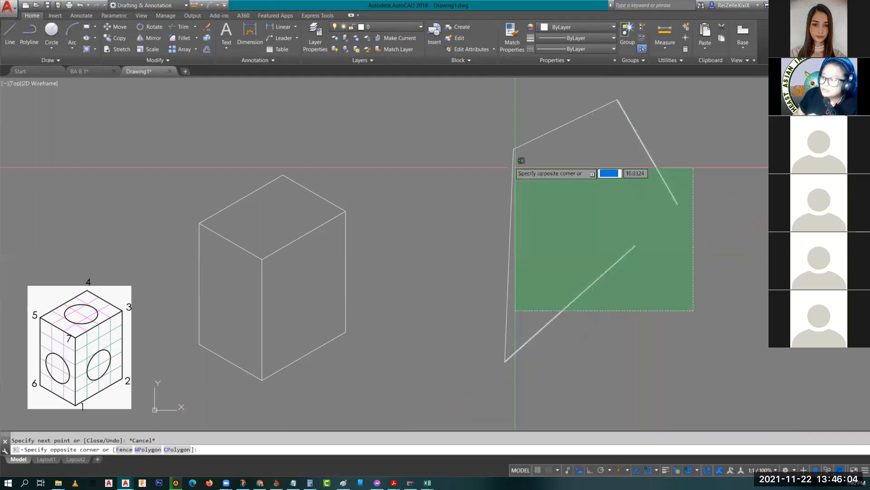
left_click(515, 168)
type("e")
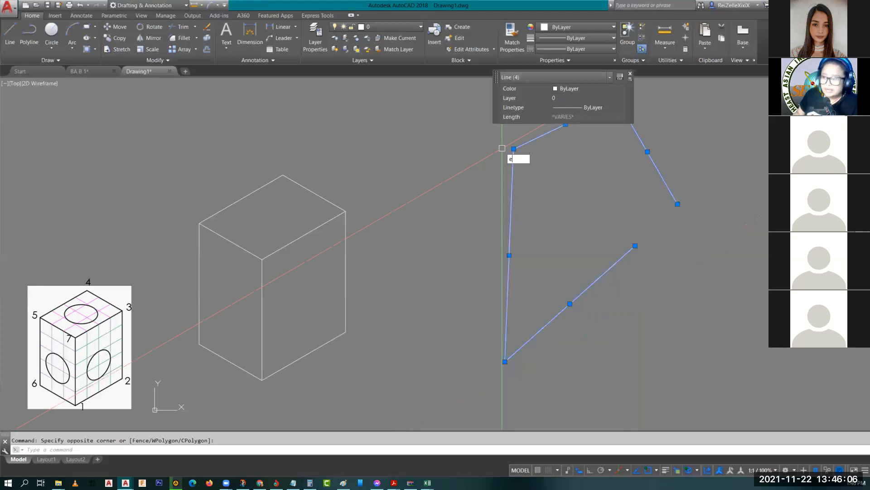
key("Return")
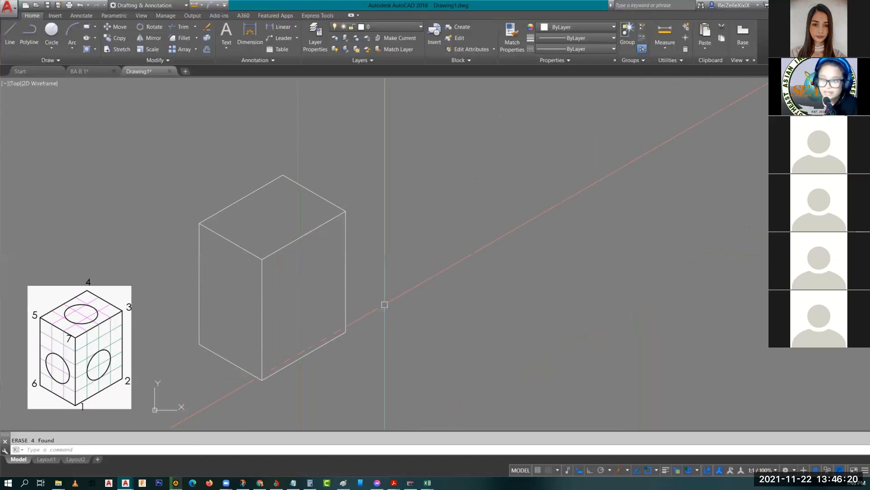
key("F8")
key("F8")
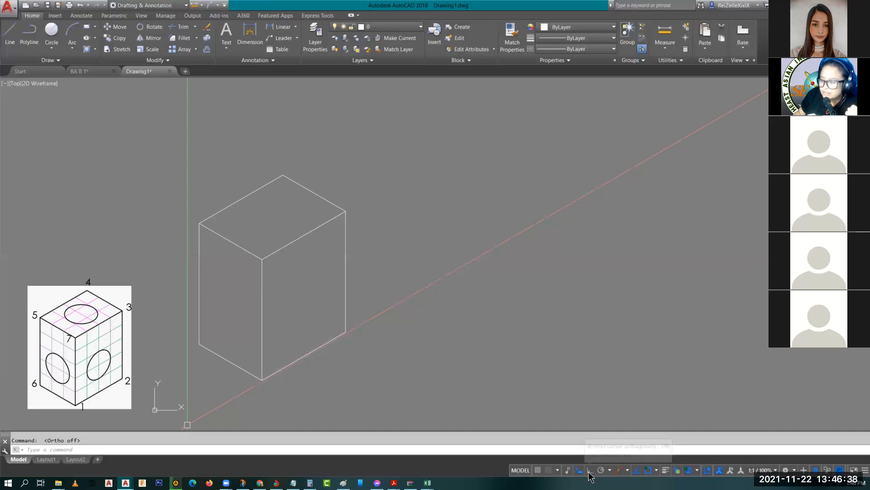
Step: Enable Ortho mode on the status bar and start LINE with L
left_click(589, 472)
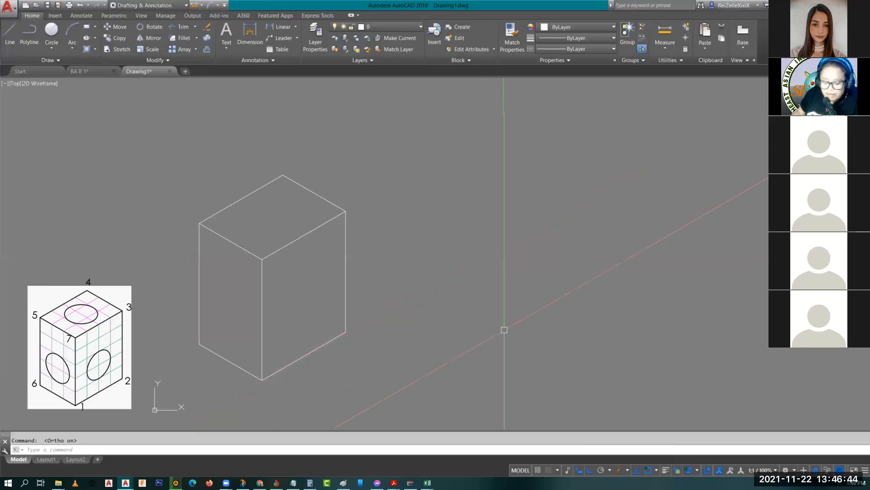
type("l")
key("Return")
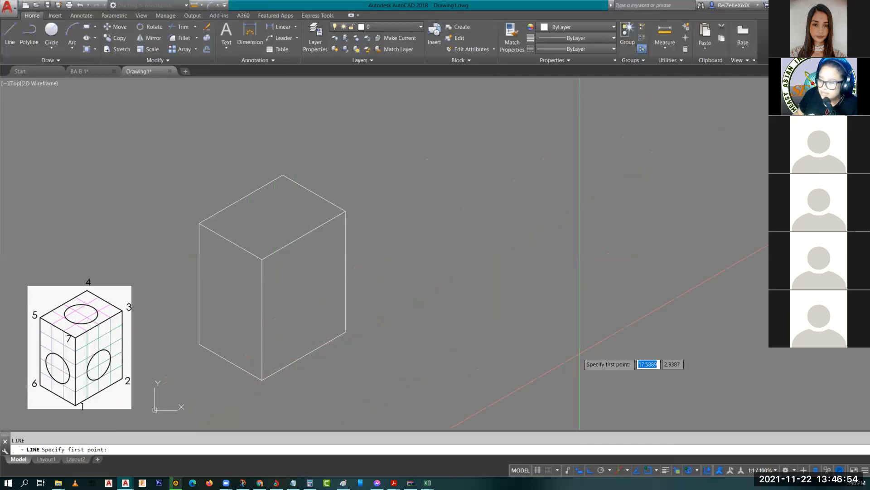
Step: Start the second box at a new corner with a 4-unit edge and a 5-unit vertical
left_click(589, 361)
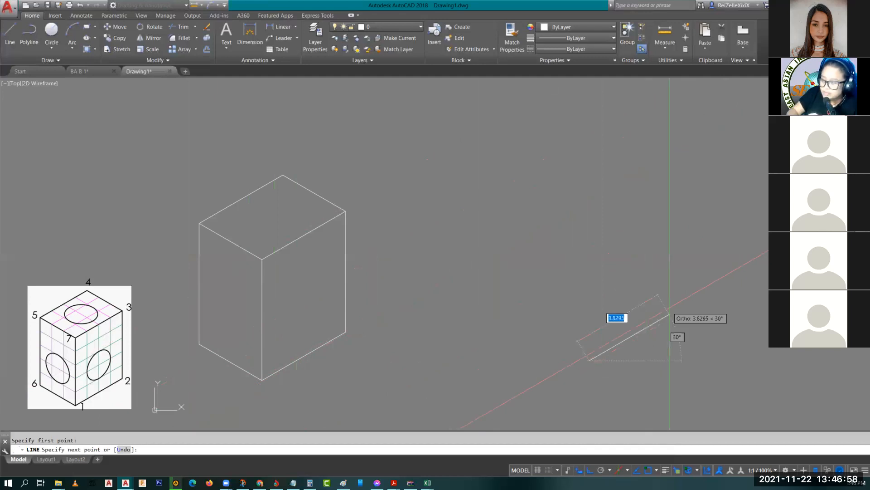
type("4")
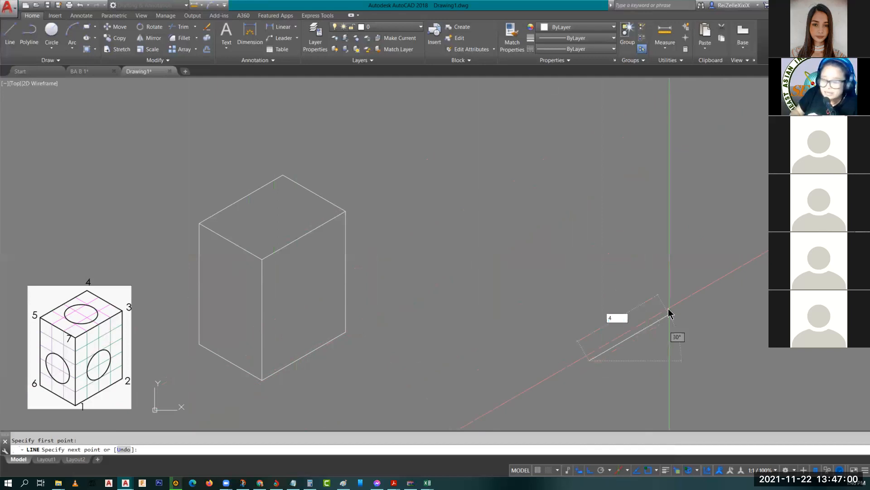
key("Return")
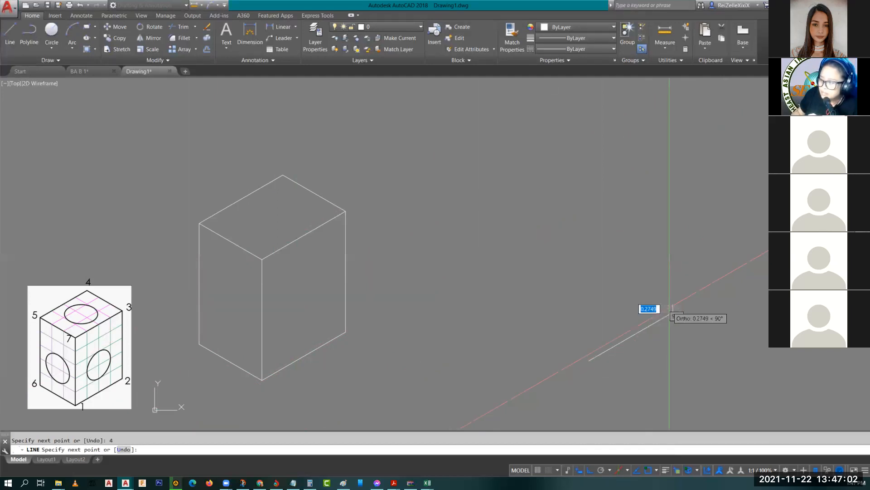
type("5")
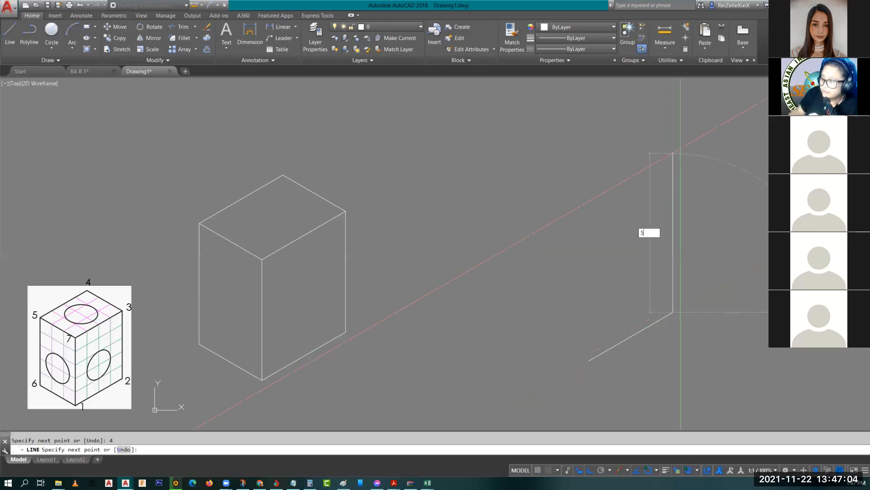
key("Return")
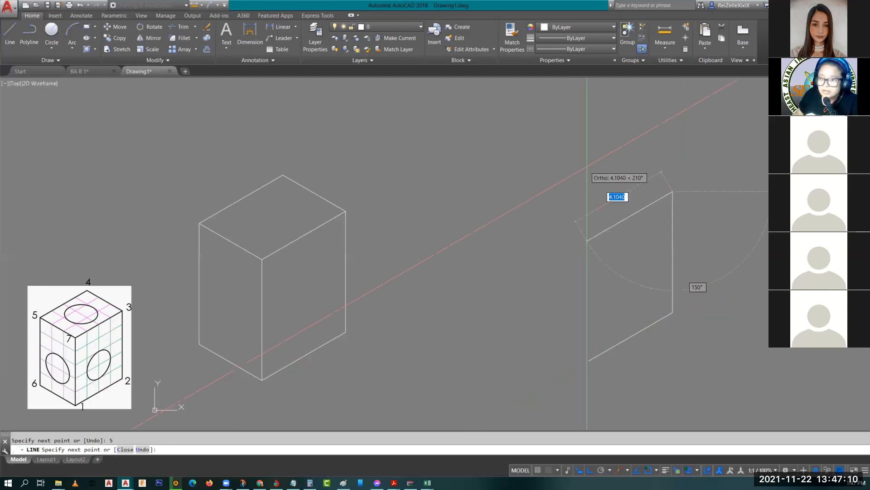
Step: Switching isoplanes, add the 3- and 4-unit top edges, a 5-unit vertical down, and close with C
key("F5")
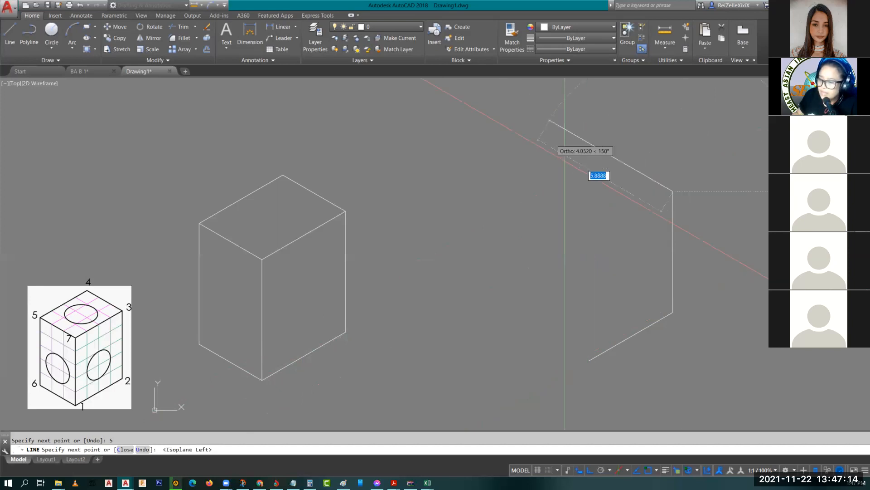
key("F5")
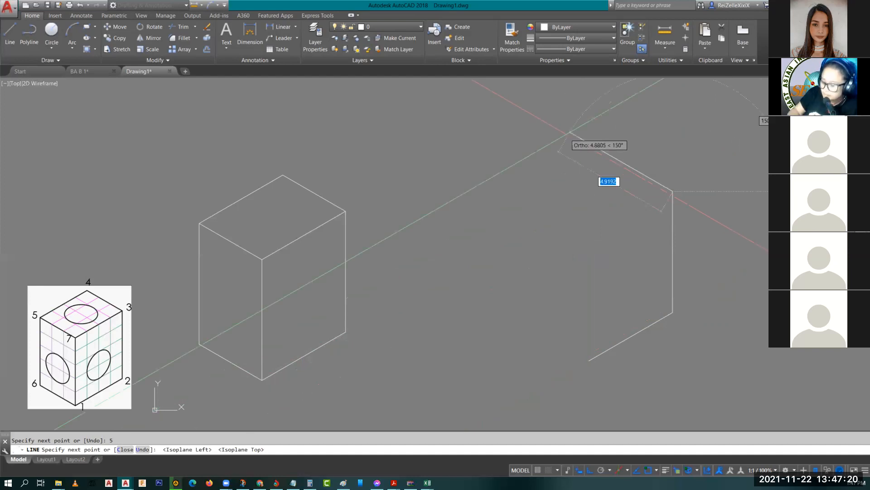
type("3")
key("Return")
type("4")
key("Return")
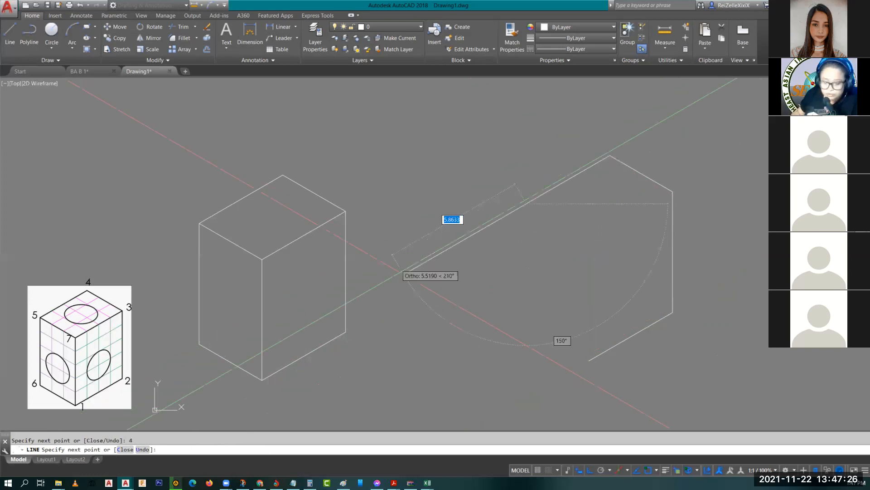
key("F5")
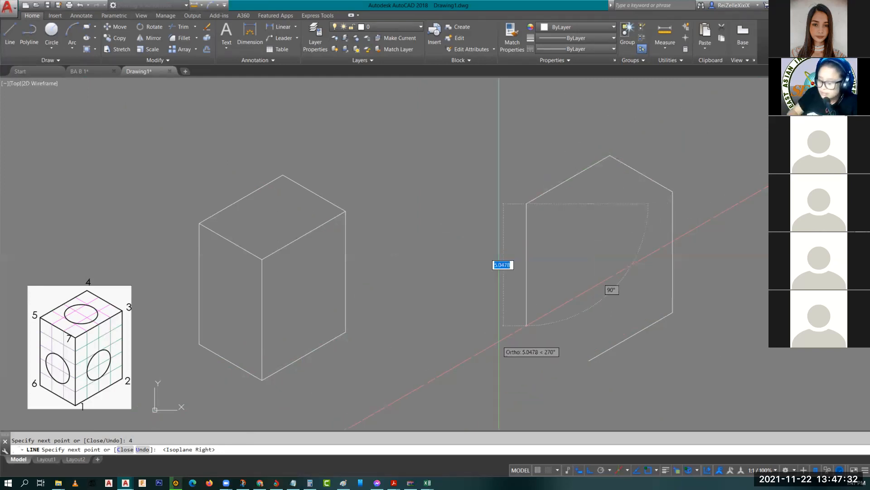
type("5")
key("Return")
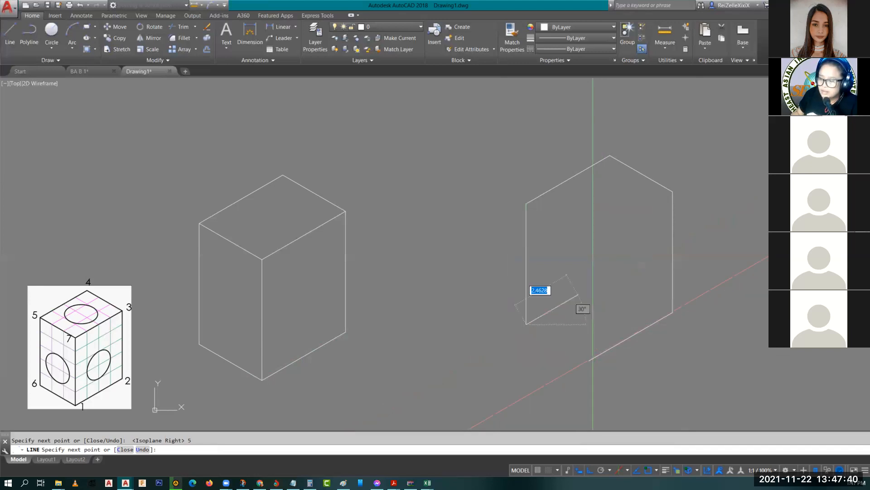
type("c")
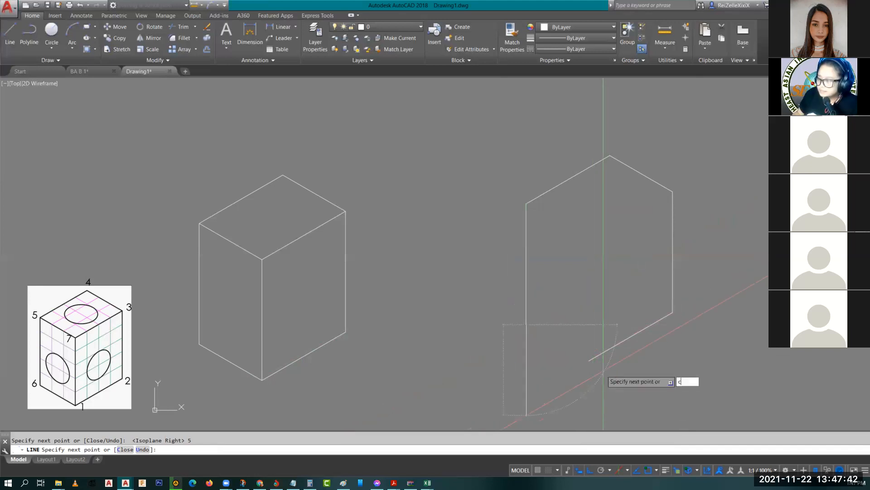
key("Return")
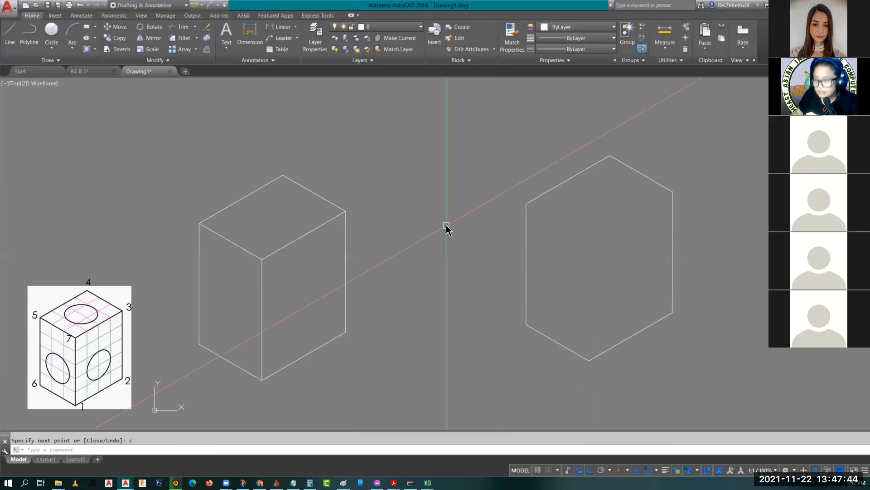
key("Return")
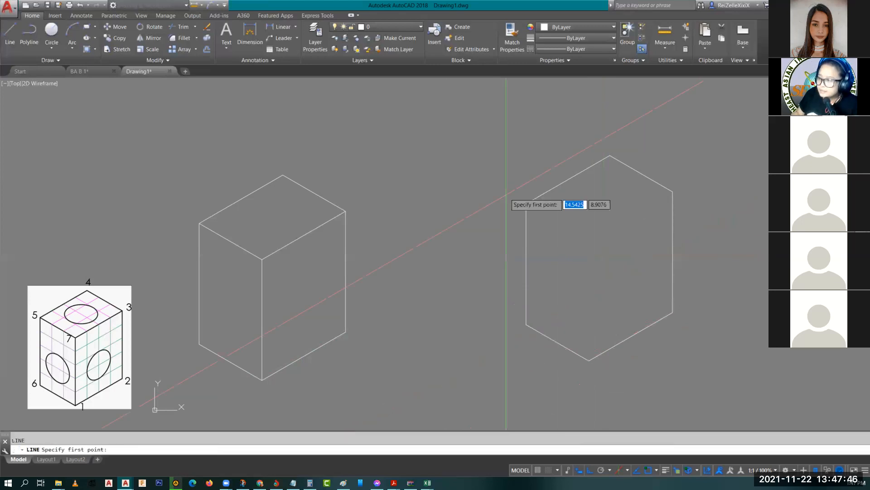
Step: Draw the 3-unit inner edge at 330° from the hexagon's upper-left vertex to the right corner
left_click(526, 205)
key("F5")
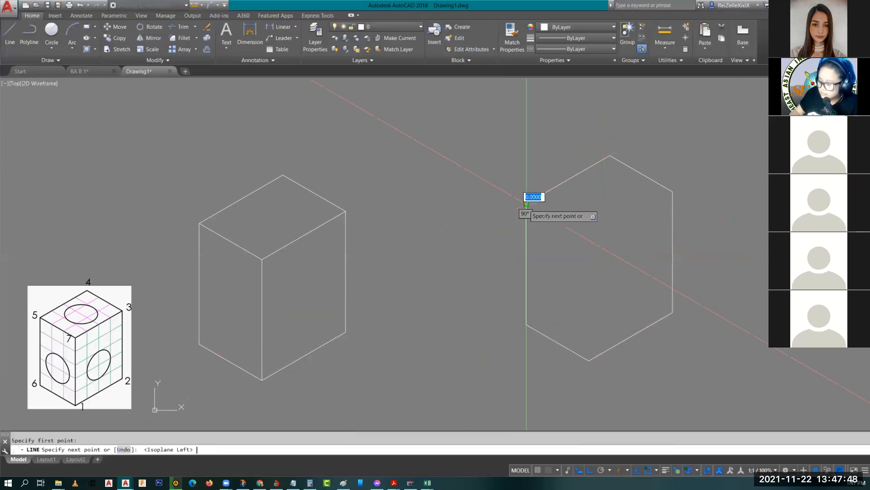
type("3")
key("Return")
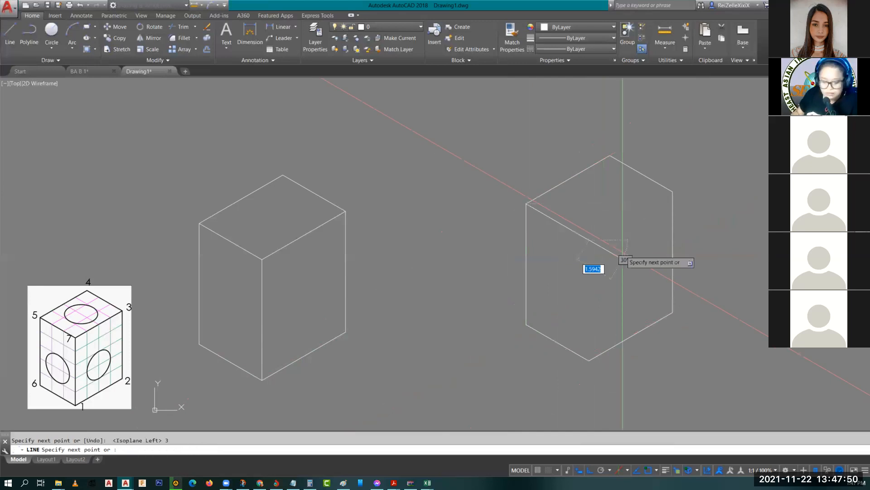
key("F5")
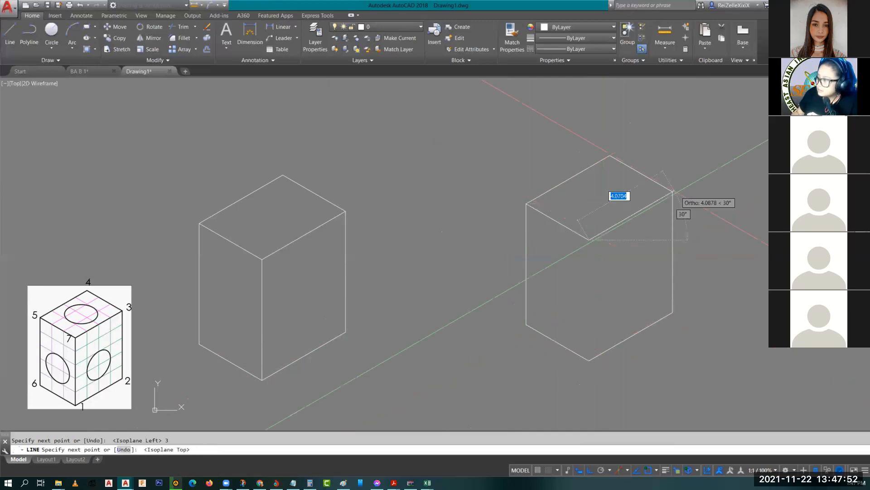
left_click(672, 192)
key("Return")
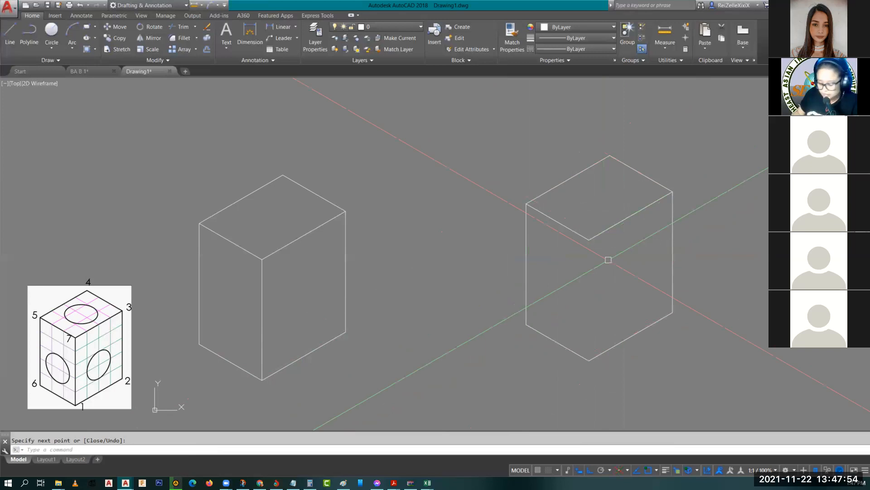
Step: Draw the vertical inner edge from the top face's front corner down to the bottom vertex
key("Return")
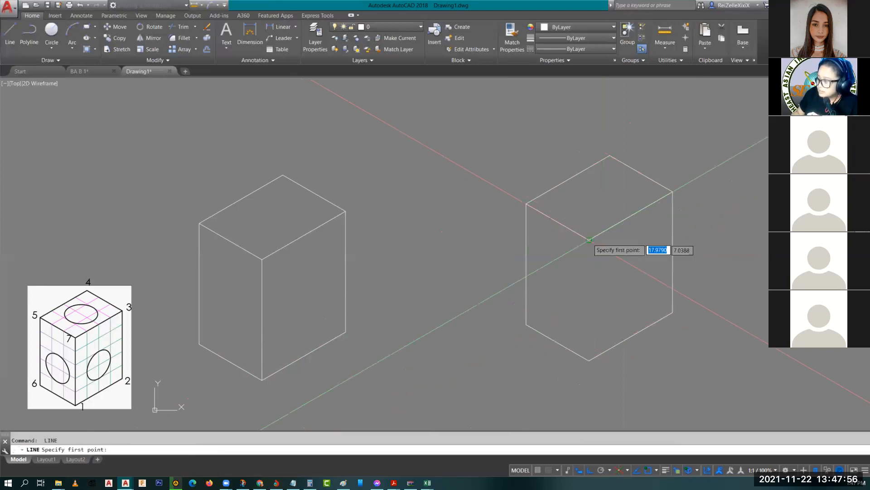
left_click(590, 240)
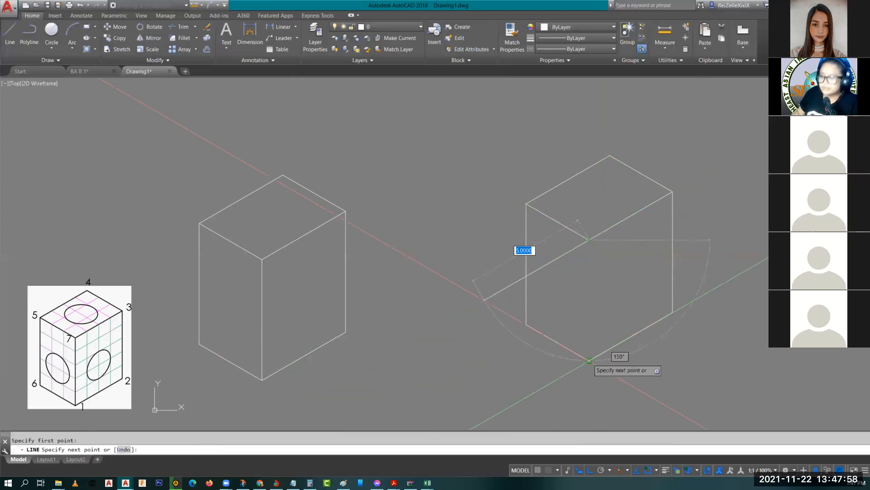
left_click(590, 360)
key("Escape")
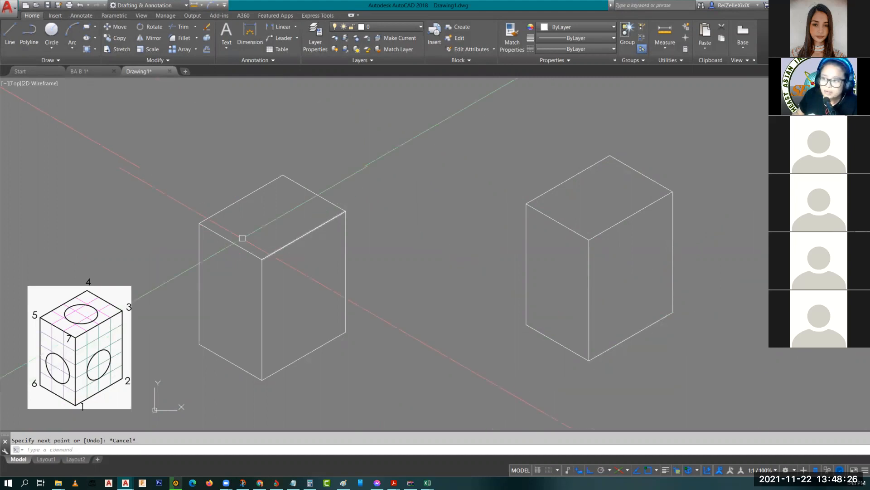
type("l")
key("Return")
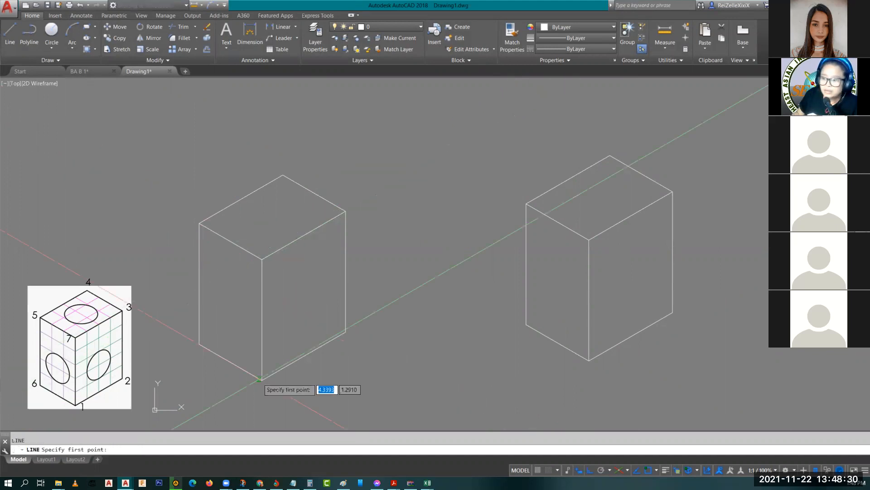
left_click(261, 379)
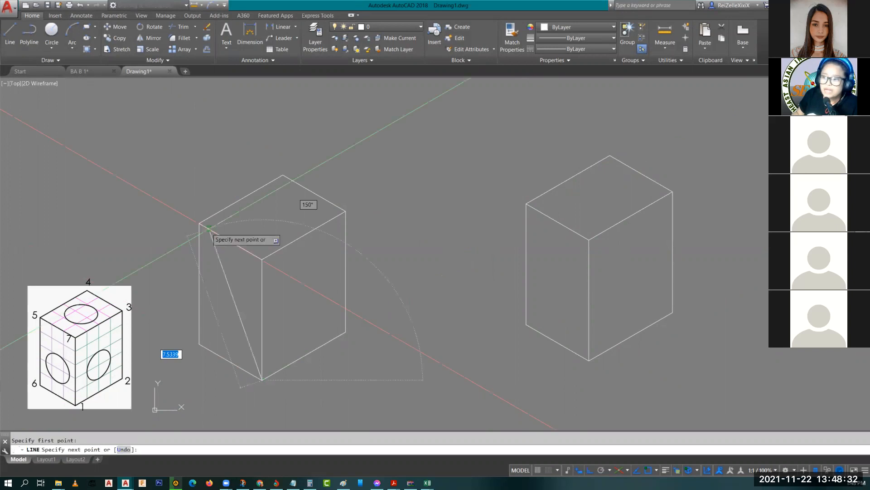
left_click(208, 227)
key("Escape")
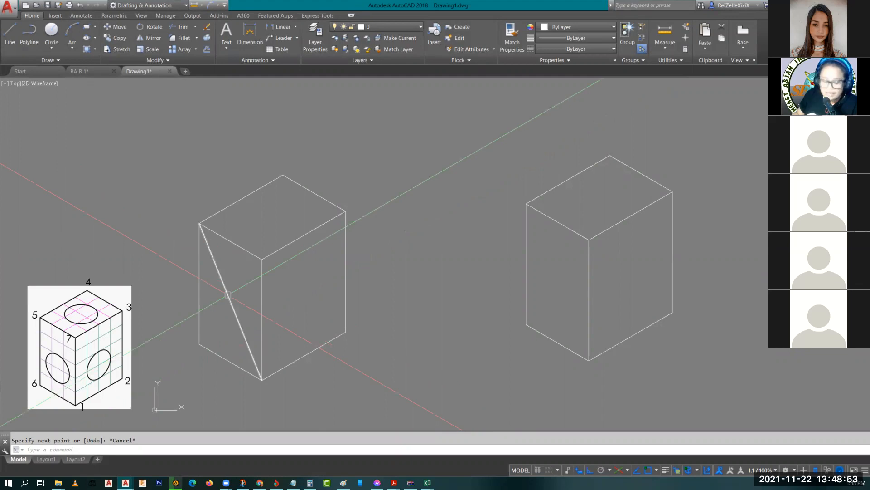
left_click(232, 292)
type("e")
key("Return")
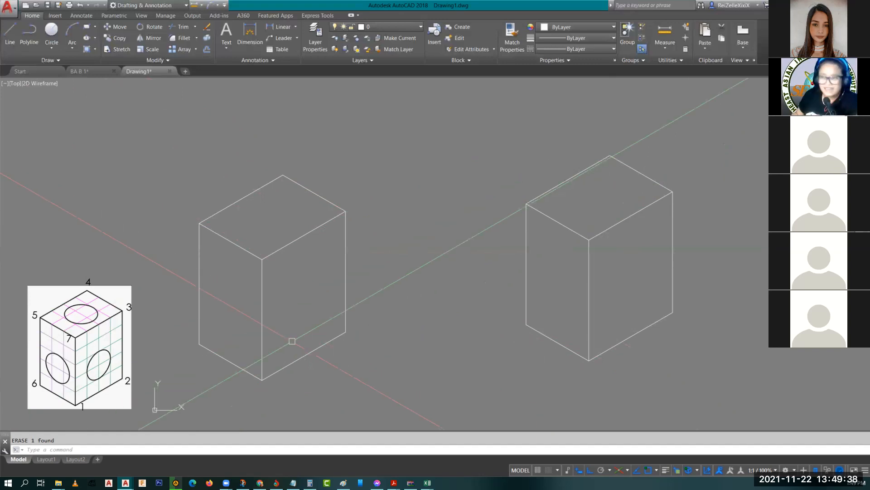
key("Escape")
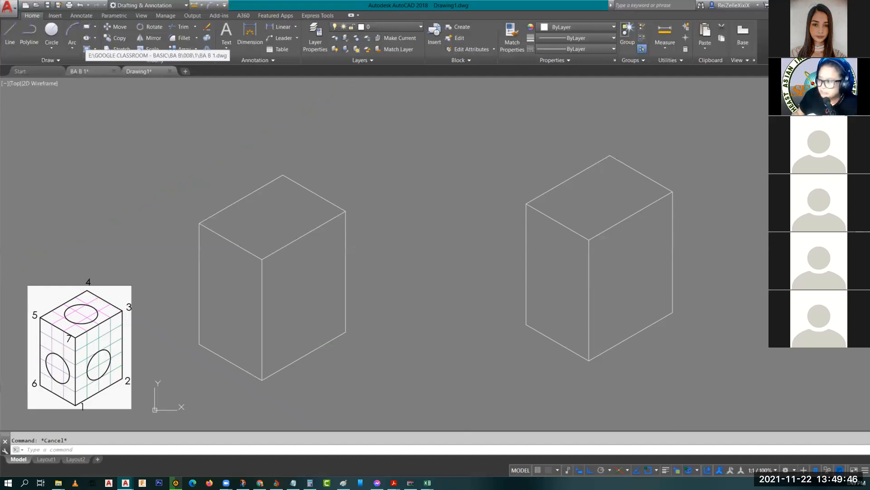
left_click(79, 71)
left_click(87, 469)
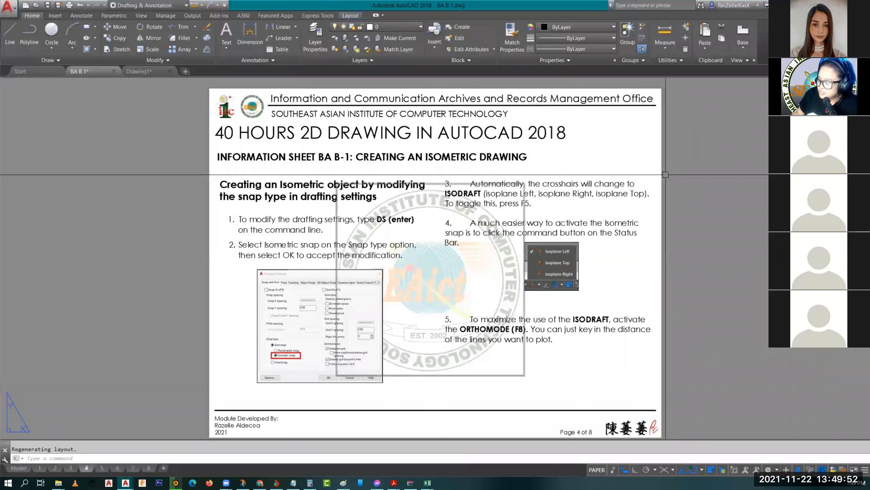
left_click(104, 469)
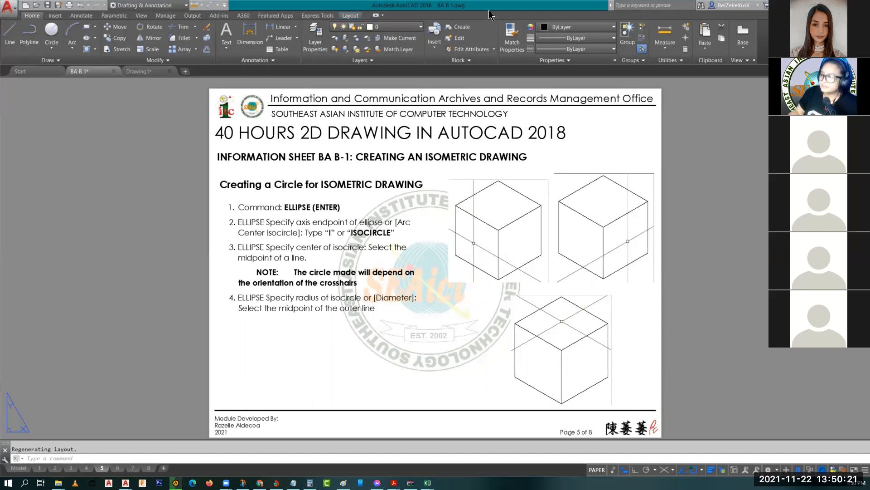
left_click(138, 72)
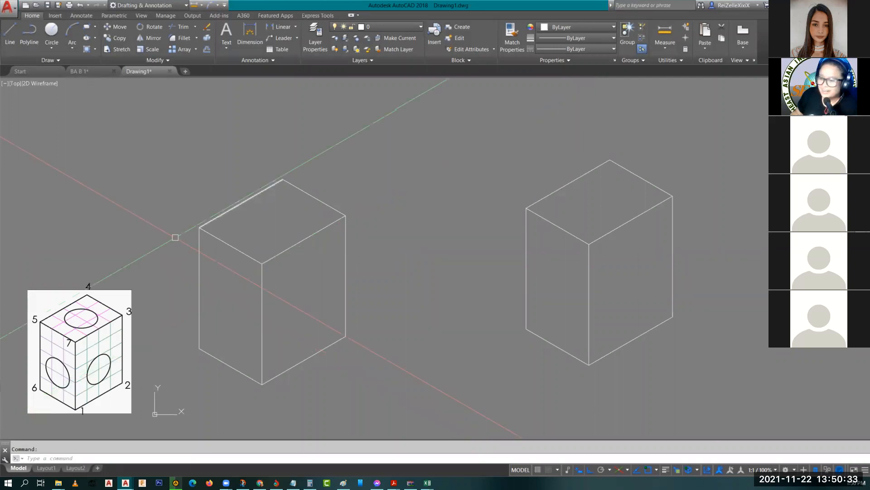
Step: Draw a line across the left box's top face from its left corner to its right corner
scroll(52, 328, "up", 4)
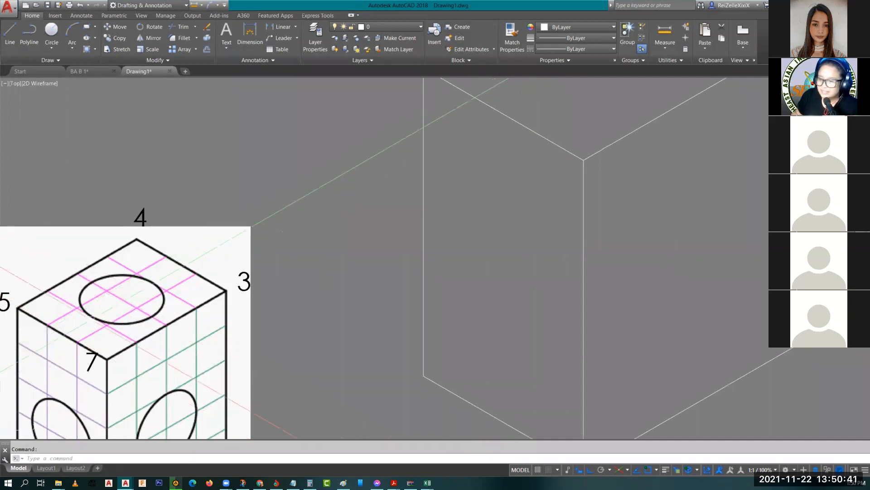
mouse_move(521, 204)
middle_mouse_down()
mouse_move(486, 327)
mouse_move(499, 307)
middle_mouse_up()
type("l")
key("Return")
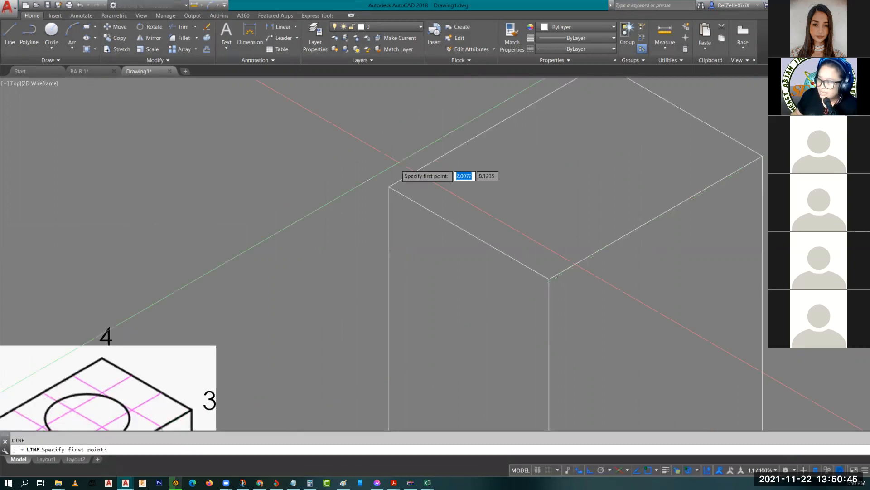
left_click(390, 185)
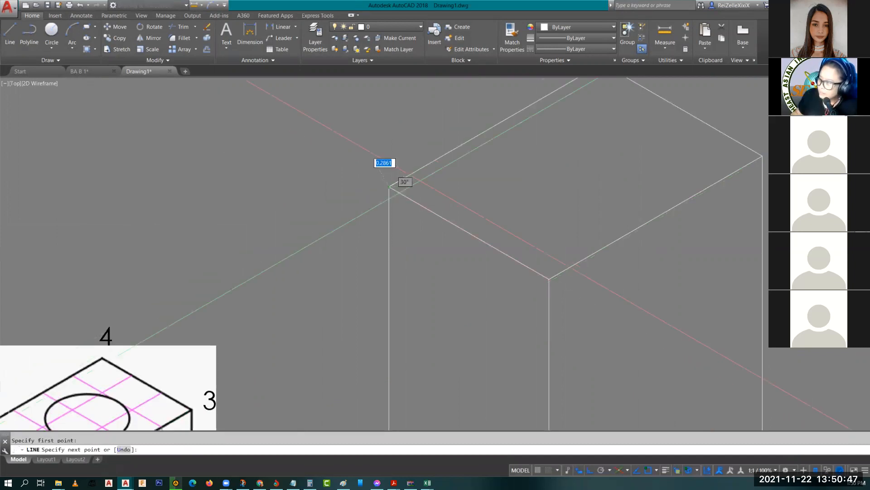
left_click(757, 153)
key("Escape")
Step: Recentre the view on the left box and start the Circle command
scroll(641, 198, "down", 2)
middle_click_drag(641, 198, 455, 233)
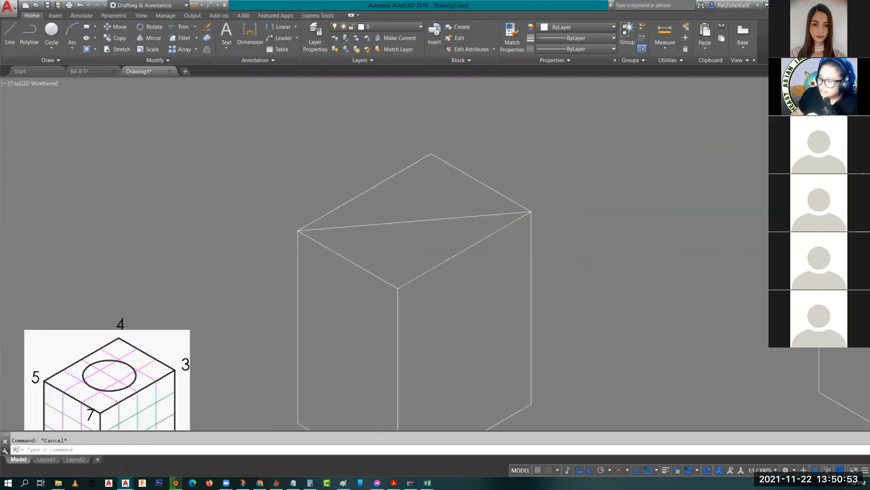
scroll(455, 234, "down", 1)
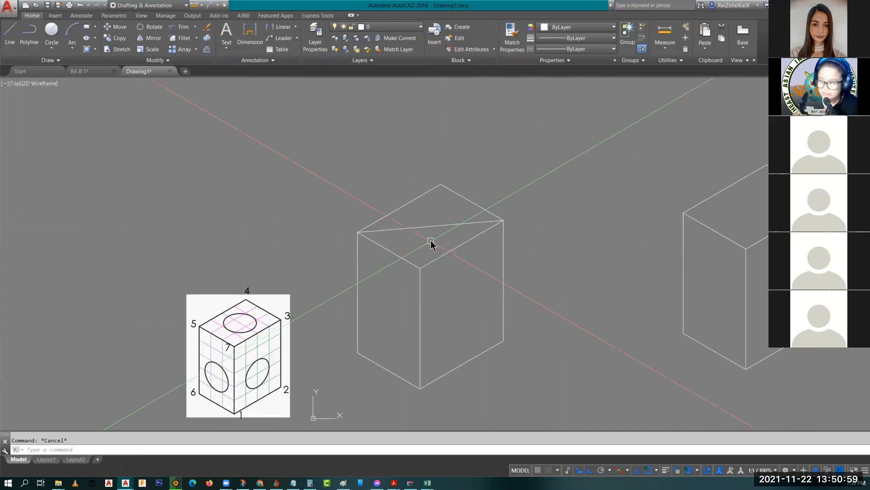
type("c")
key("Return")
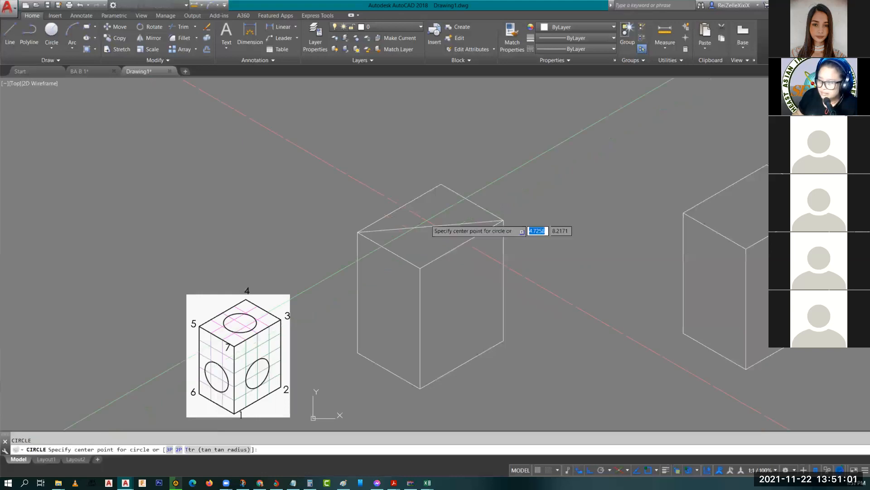
Step: Draw a circle centred at the top-face diagonal's midpoint, radius snapped to an edge midpoint
left_click(431, 225)
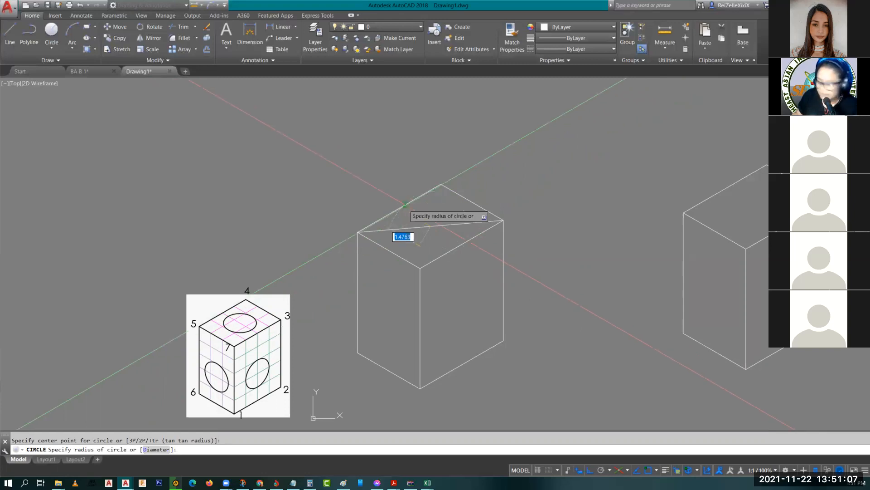
type("mid")
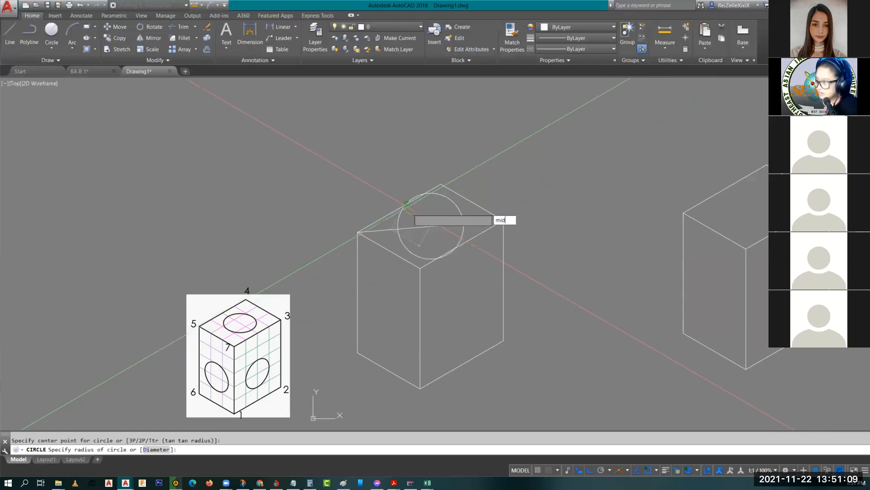
key("Return")
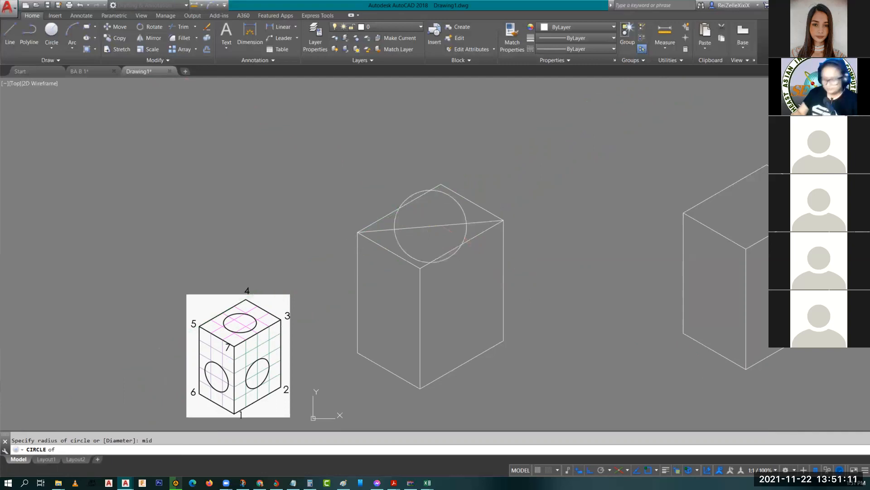
key("Escape")
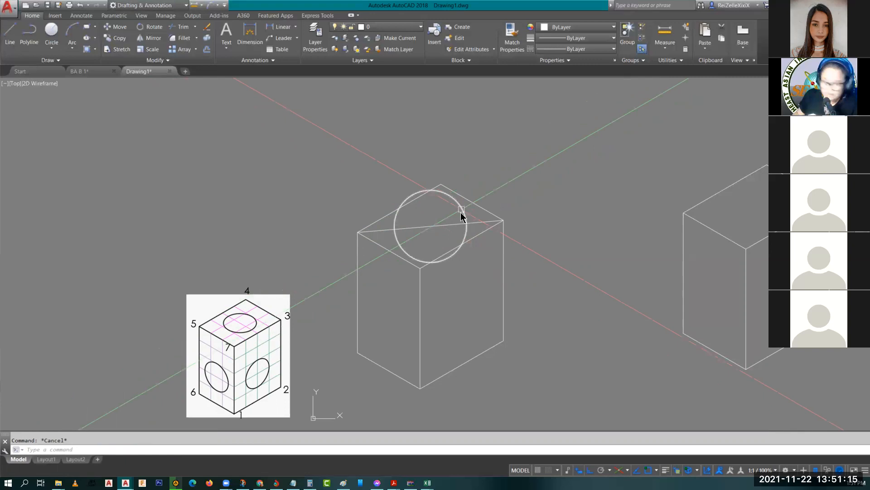
Step: Move the circle by its centre into empty space above the box
left_click(462, 209)
type("m")
key("Return")
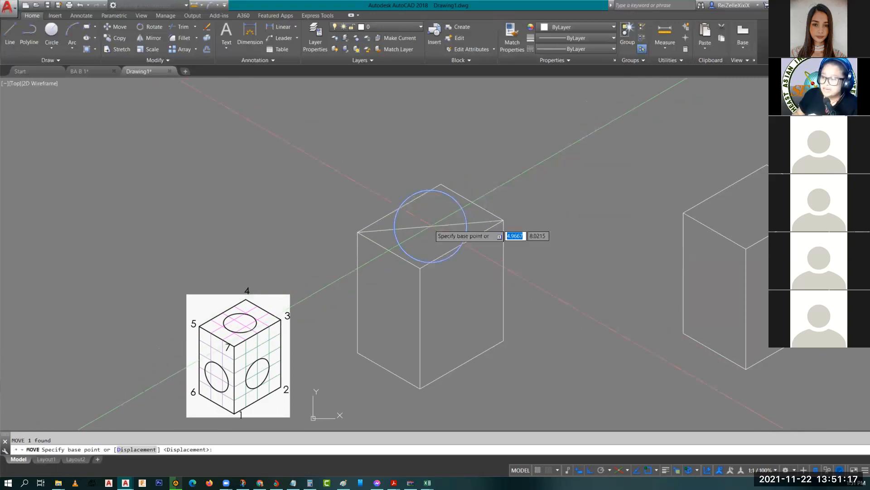
left_click(432, 225)
left_click(217, 159)
key("Escape")
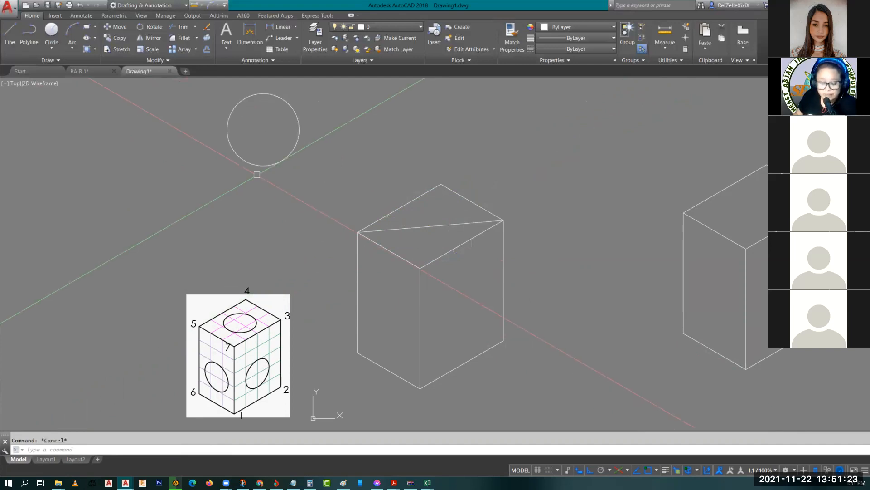
Step: Draw a radius-1 isocircle with ELLIPSE centred at the midpoint of the top-face diagonal
type("e")
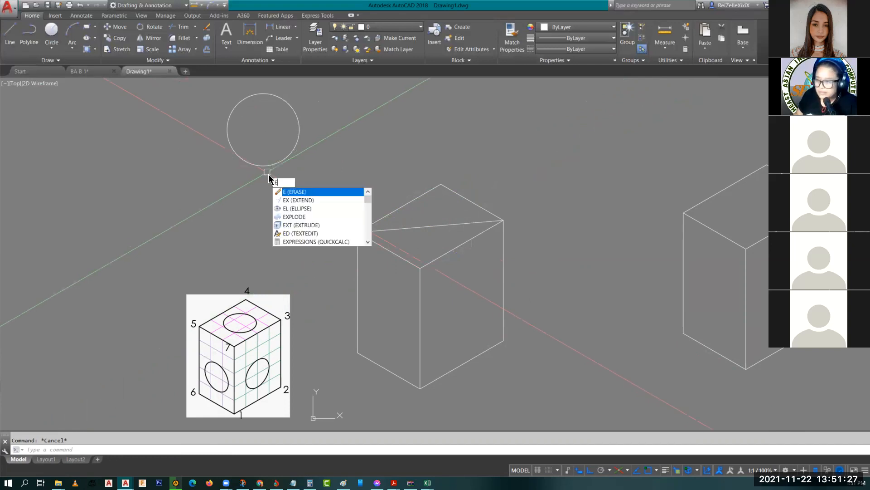
type("l")
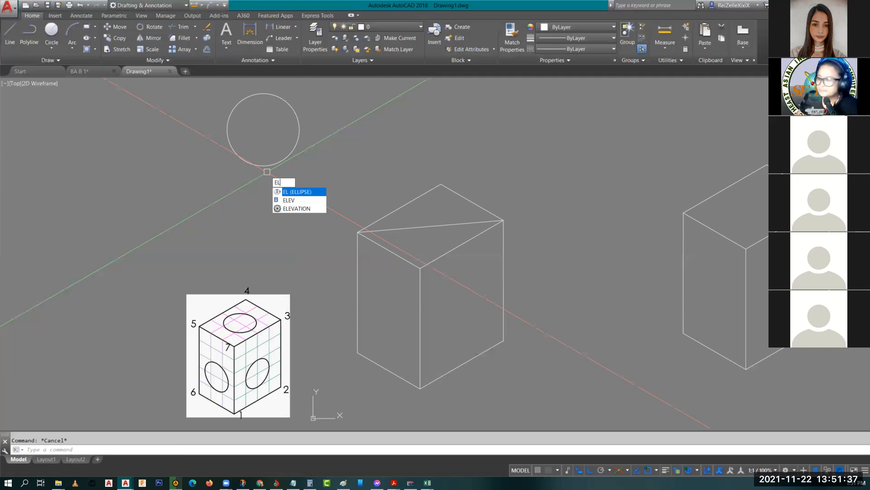
key("Escape")
type("el")
key("Return")
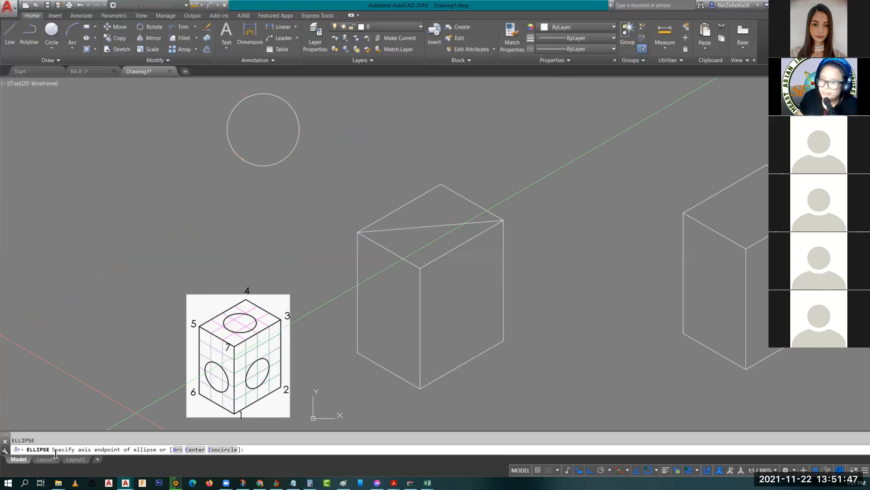
mouse_move(60, 457)
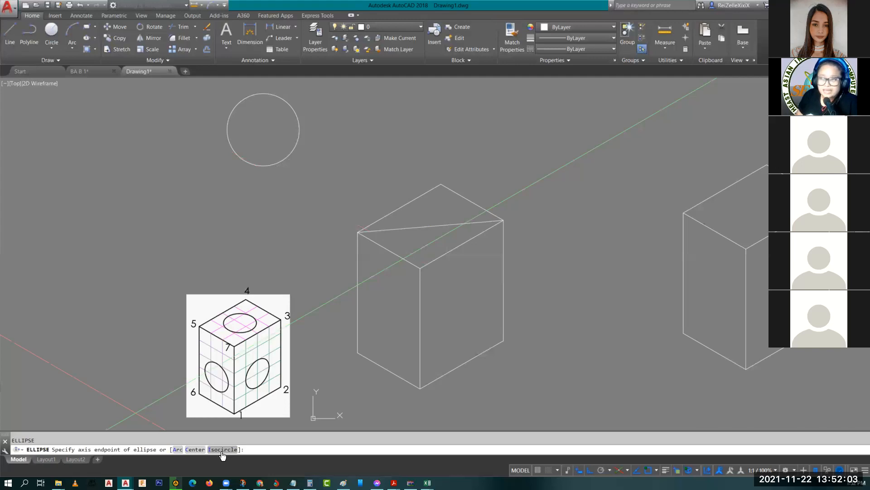
type("i")
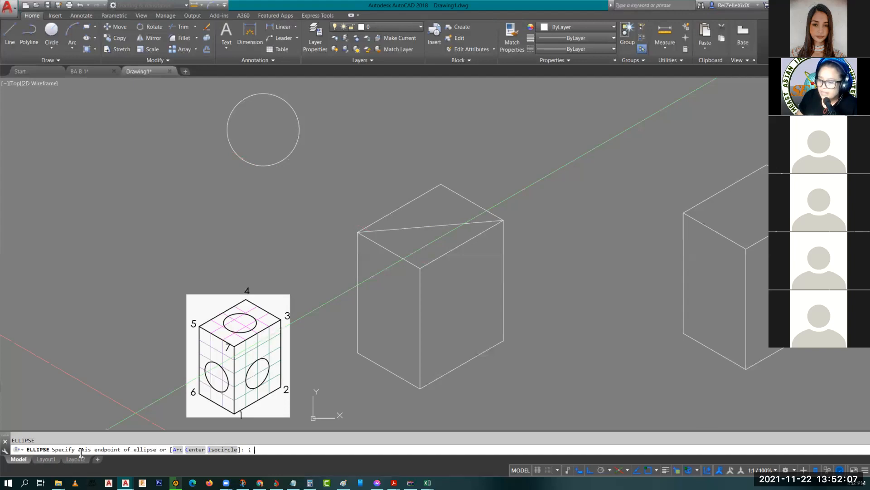
key("Return")
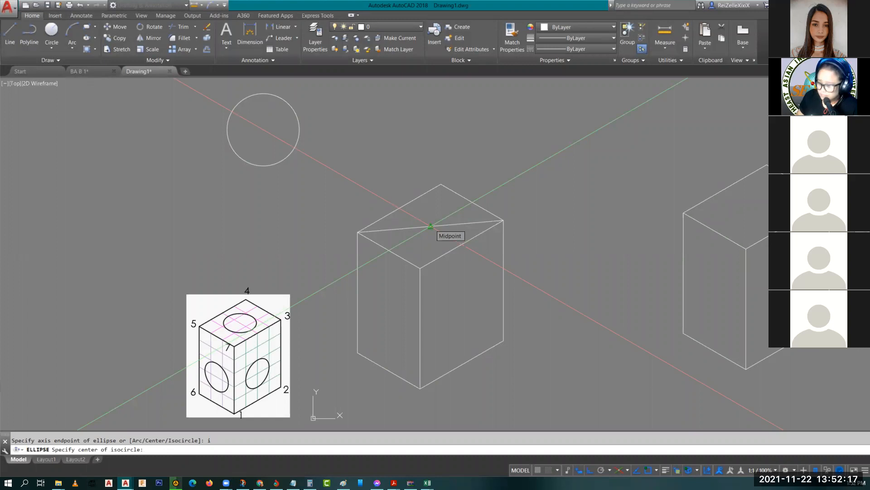
left_click(431, 226)
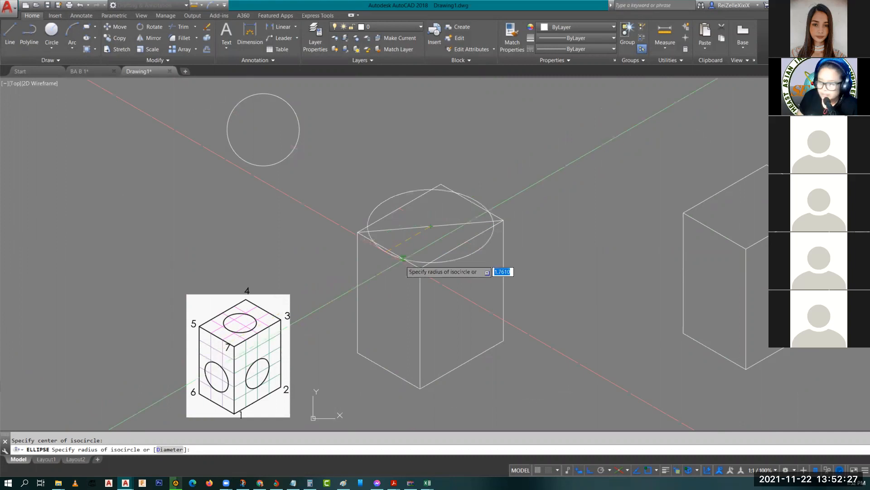
scroll(262, 331, "up", 2)
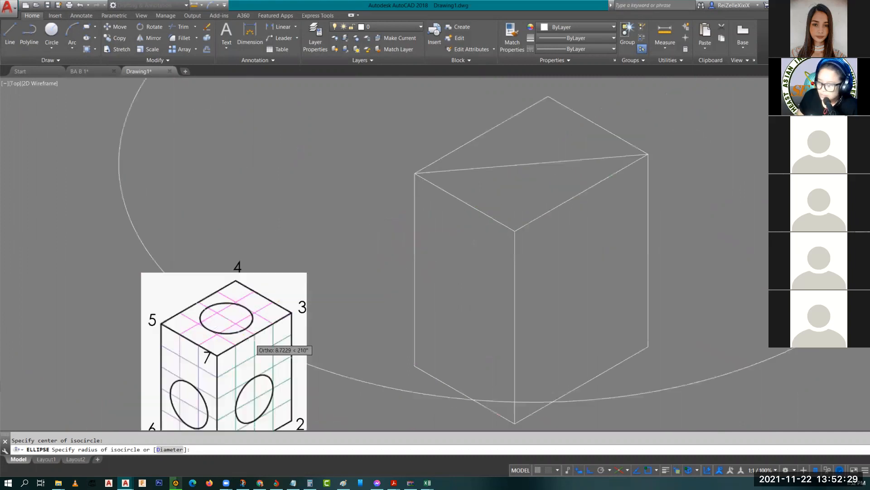
scroll(252, 340, "up", 2)
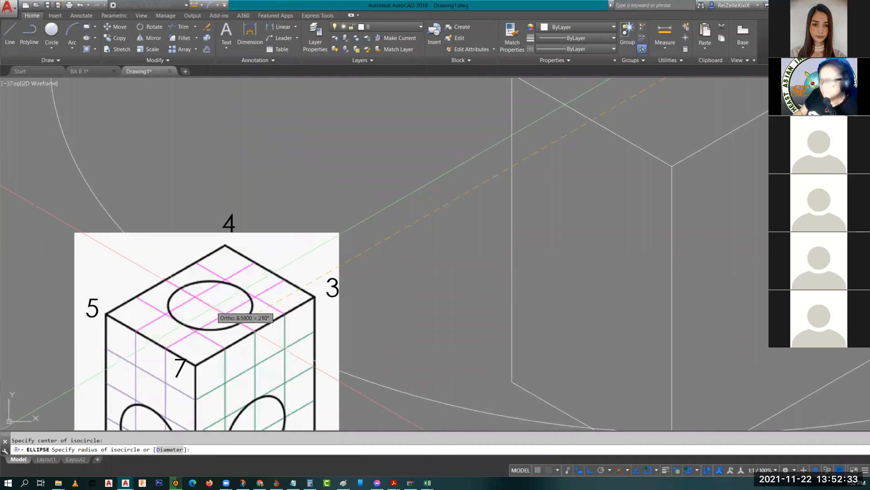
scroll(369, 254, "down", 4)
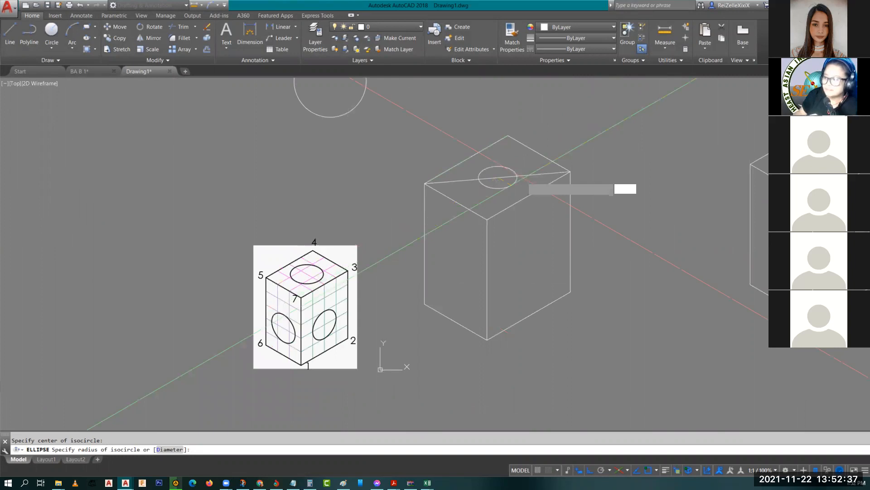
type("1")
key("Return")
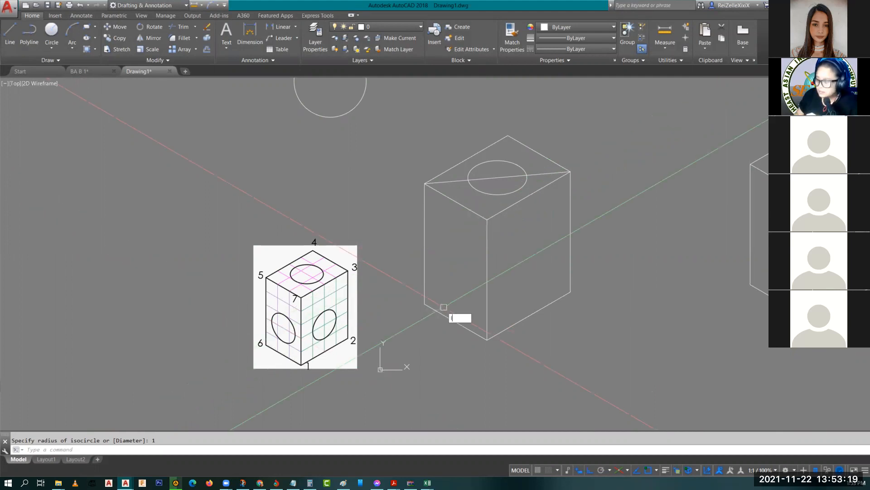
Step: Draw a 2-unit line at 90° from the midpoint of the box's bottom-left edge
type("l")
key("Return")
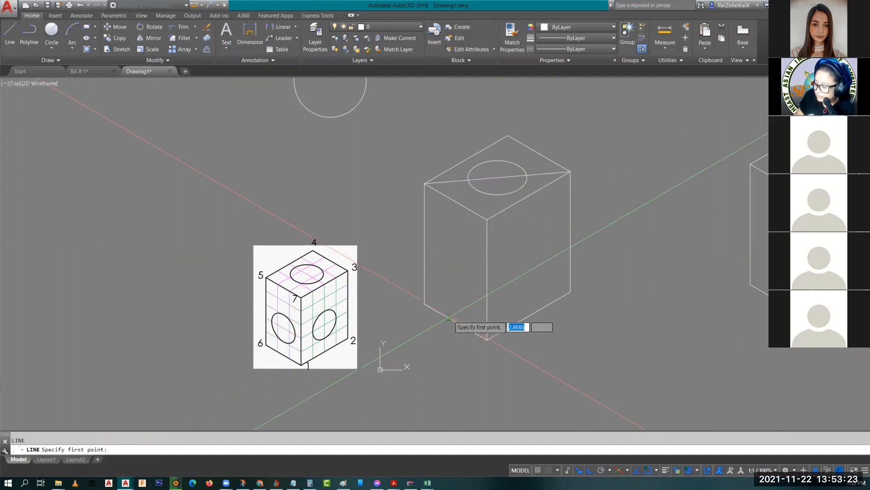
type("mi")
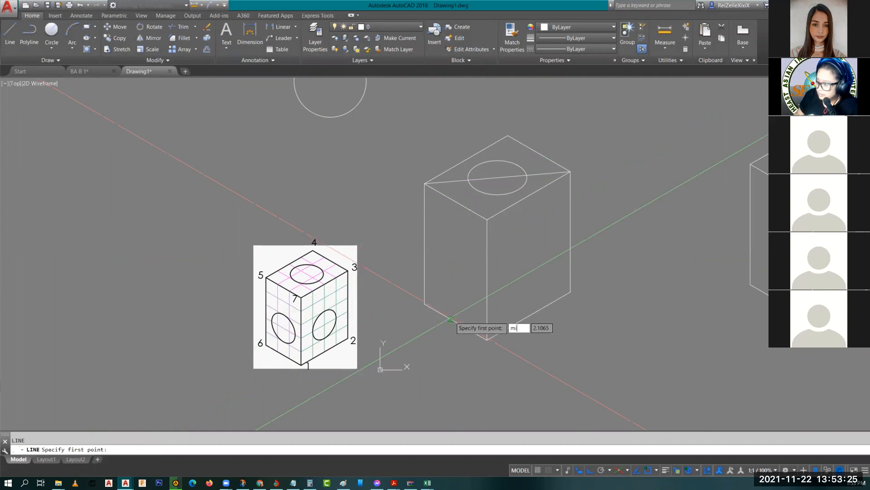
type("d")
key("Return")
left_click(451, 319)
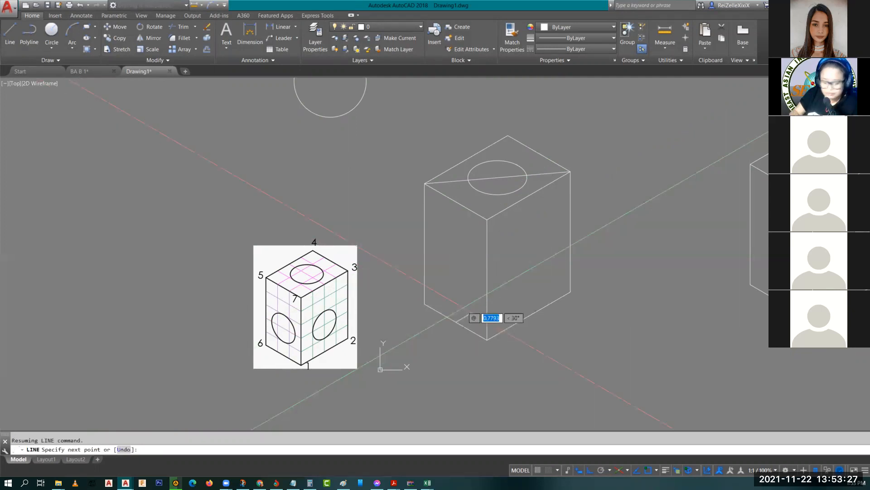
type("2")
key("Tab")
type("90")
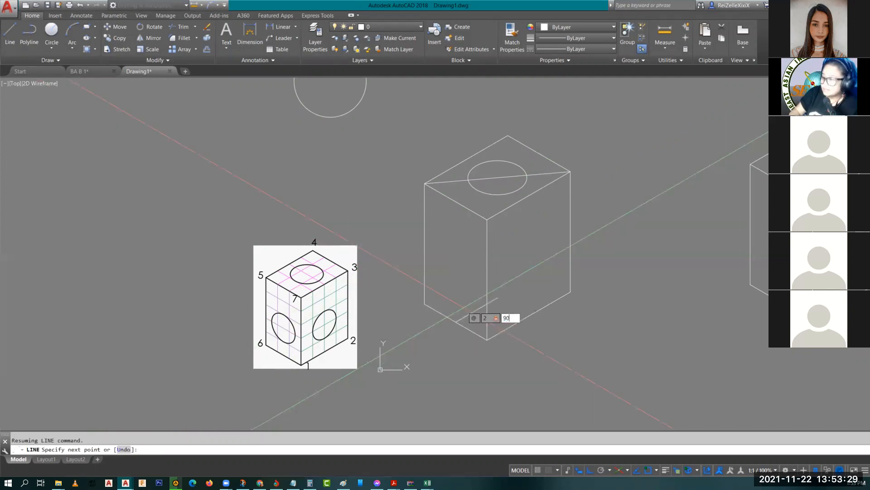
key("Return")
key("Escape")
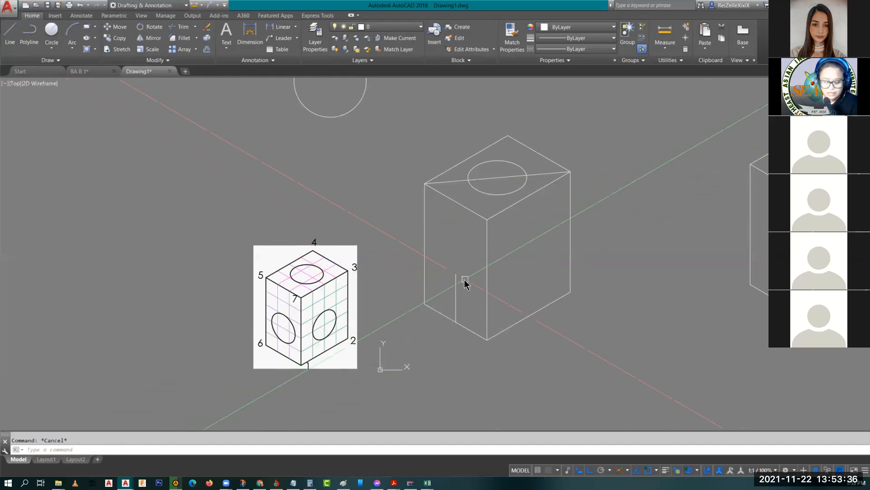
Step: Try a radius-1 isocircle at the line's top, then delete it as wrongly oriented
type("EL")
key("Return")
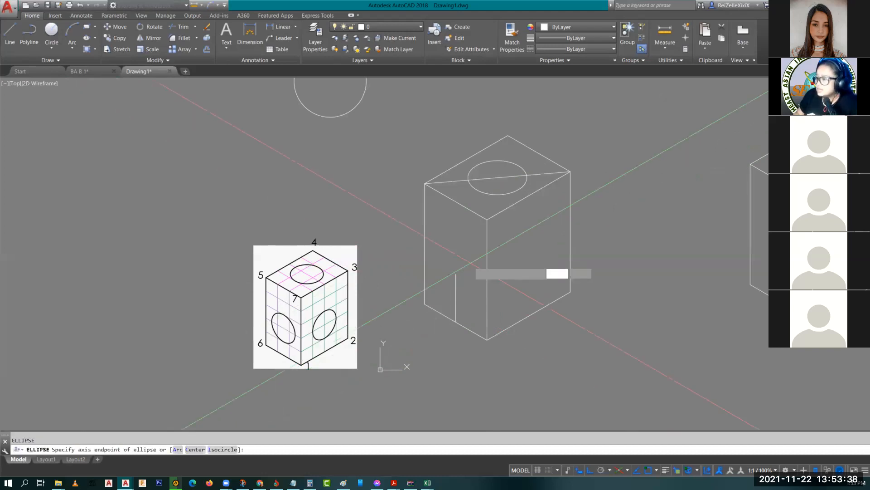
type("i")
key("Return")
left_click(456, 274)
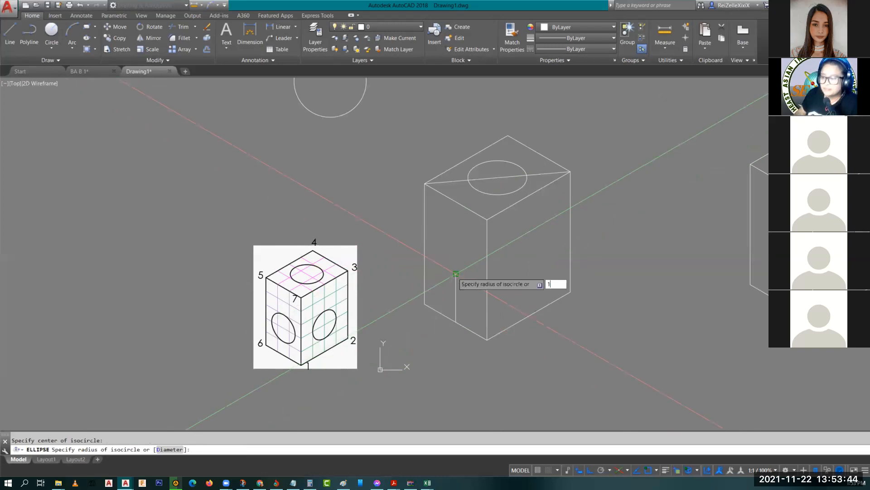
key("Return")
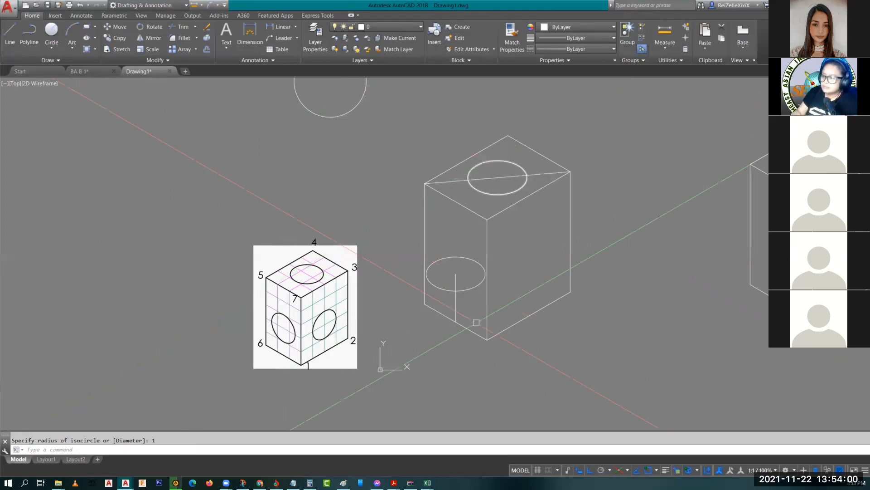
left_click(443, 262)
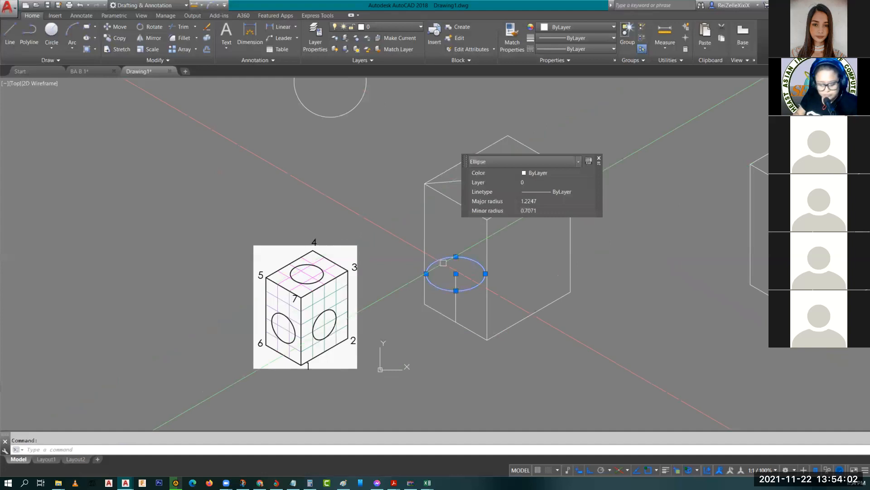
key("Delete")
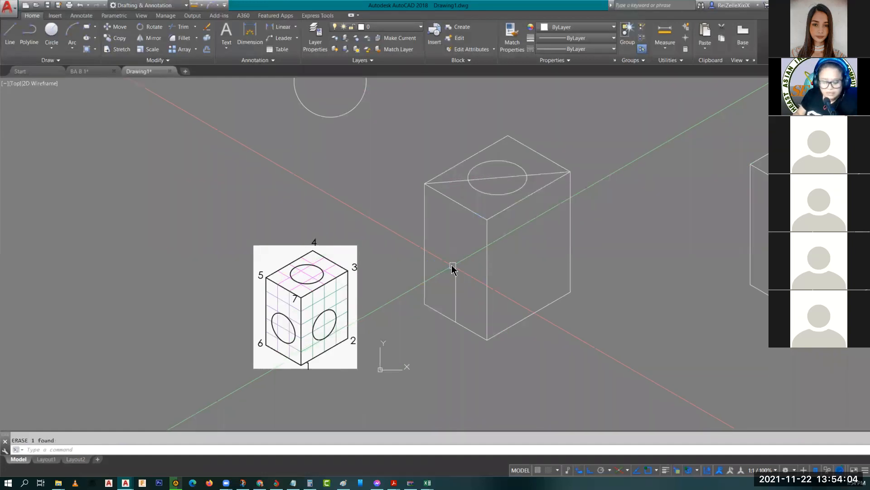
Step: Draw a radius-1 isocircle in the Left isoplane centred on the vertical line's top end
type("el")
key("Return")
type("i")
key("Return")
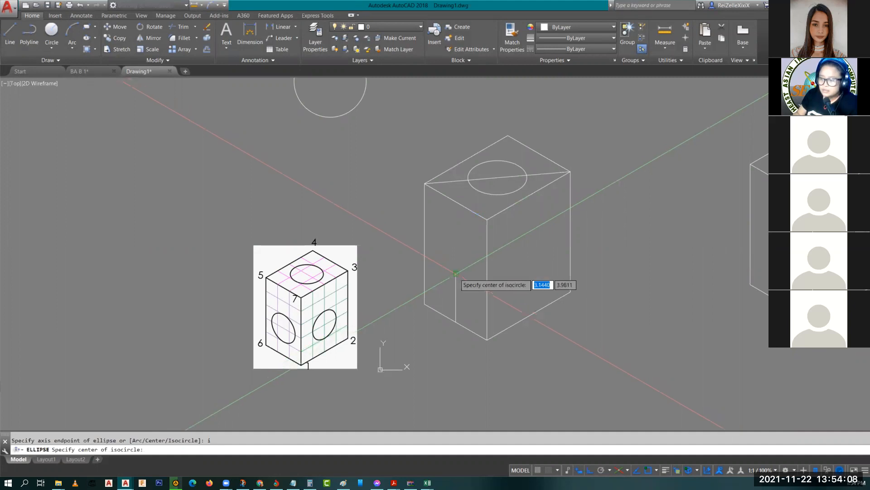
left_click(456, 273)
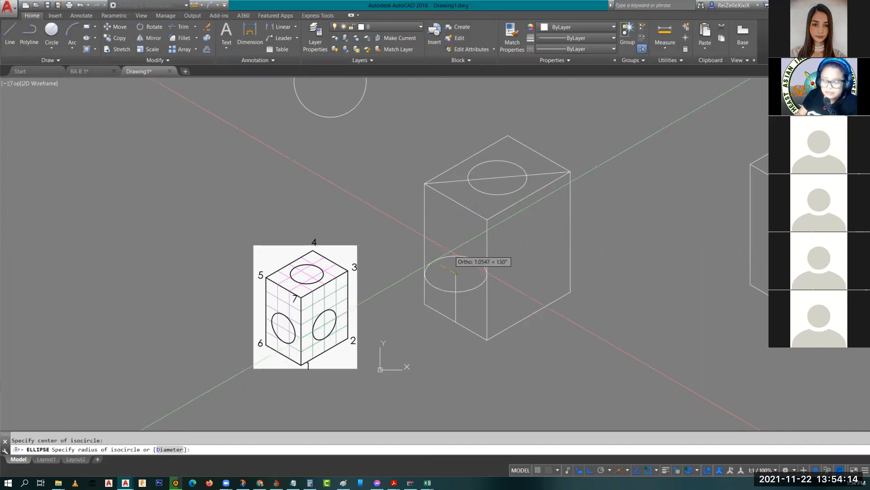
key("F5")
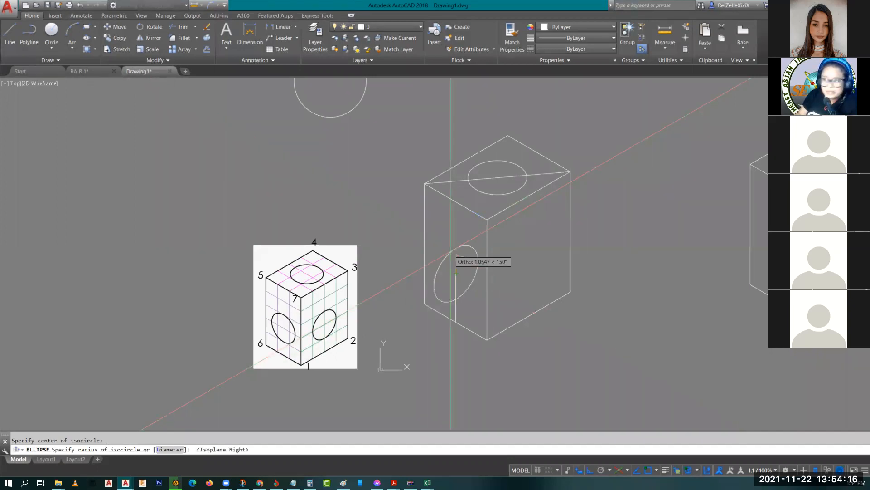
key("F5")
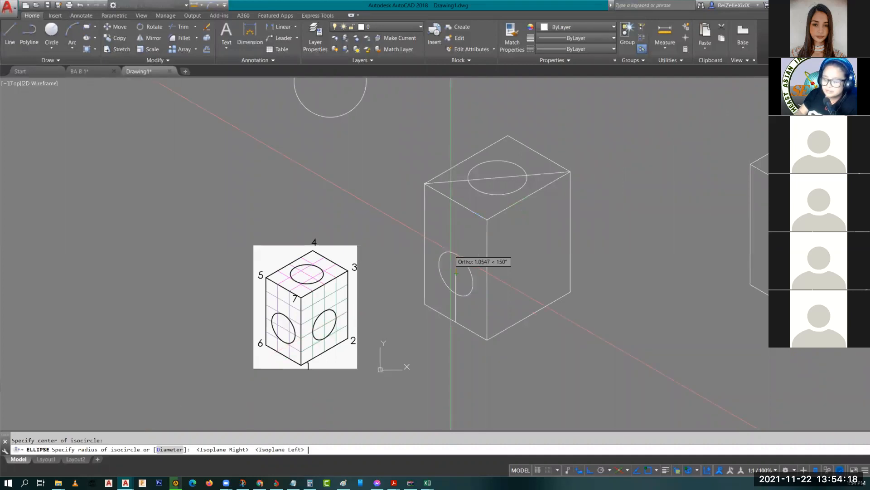
type("1")
key("Return")
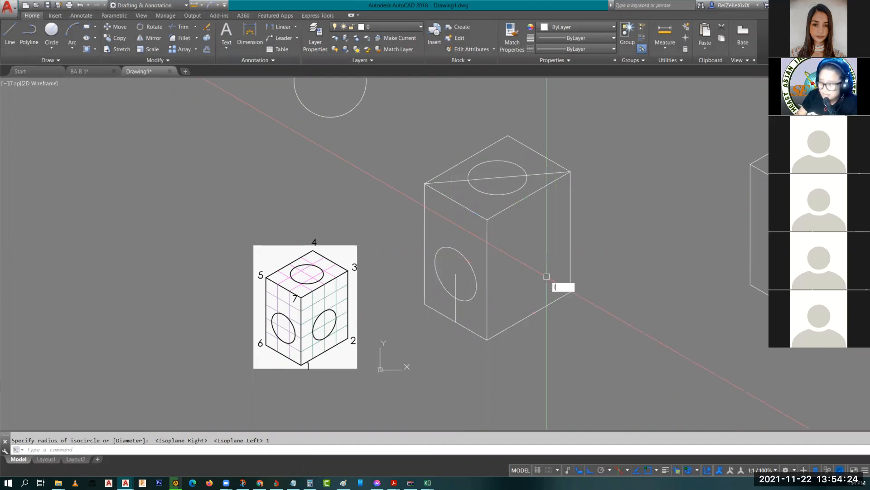
type("l")
key("Return")
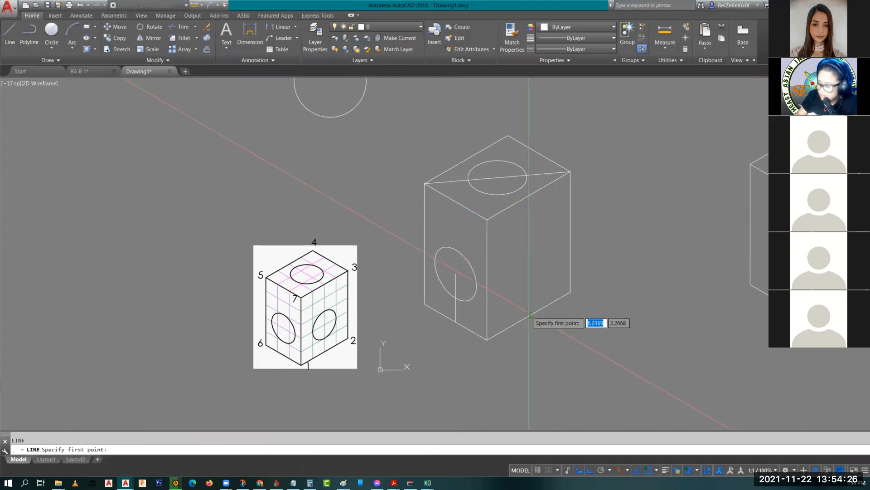
Step: Draw a 2-unit vertical line up from the midpoint of the right face's bottom edge
type("mid")
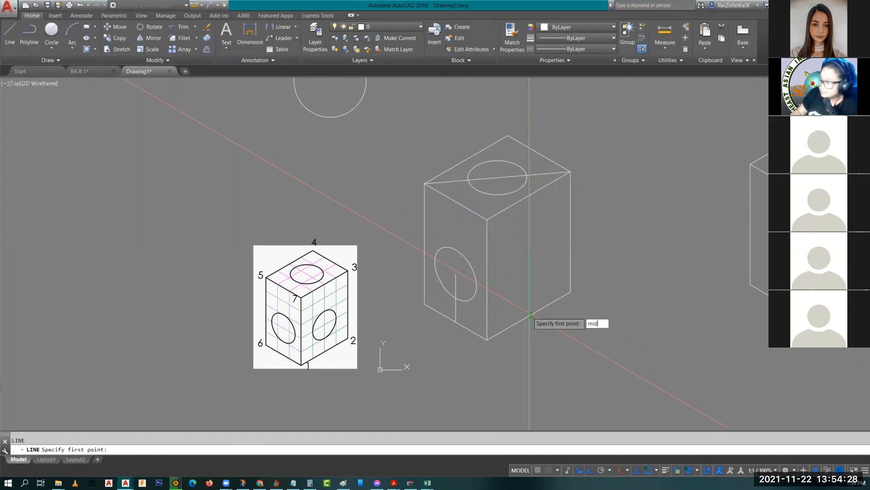
key("Return")
left_click(529, 315)
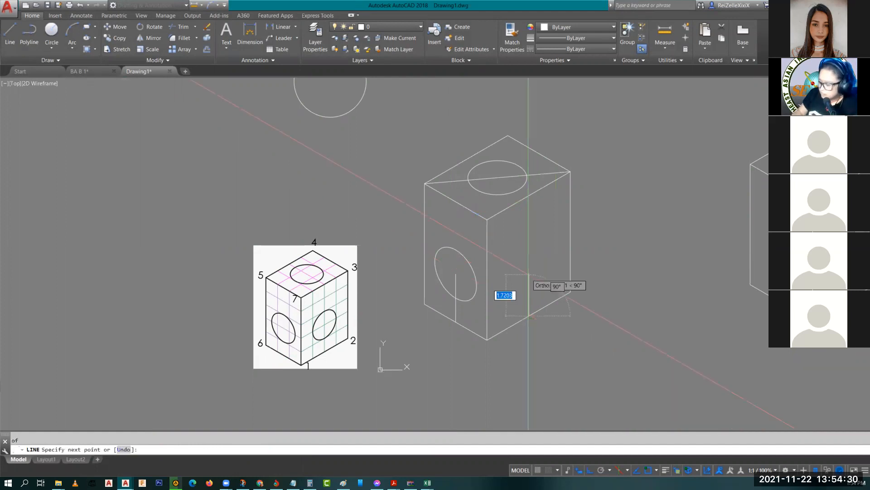
type("2")
key("Return")
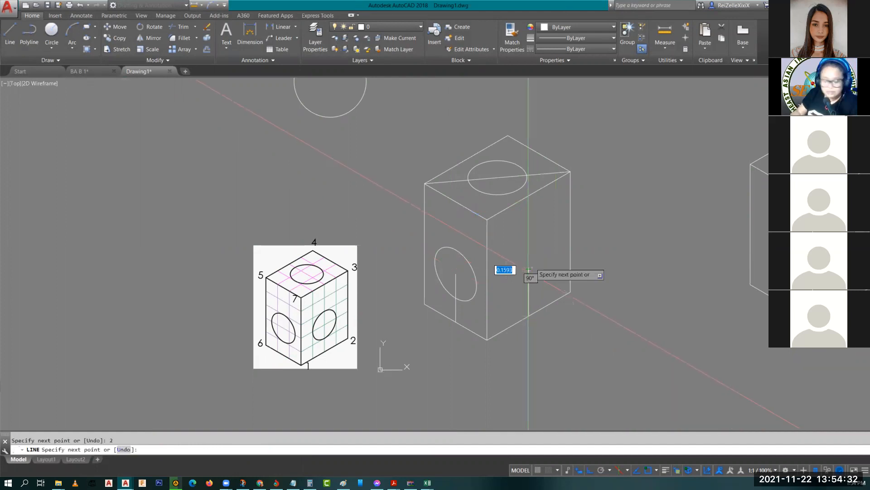
key("Escape")
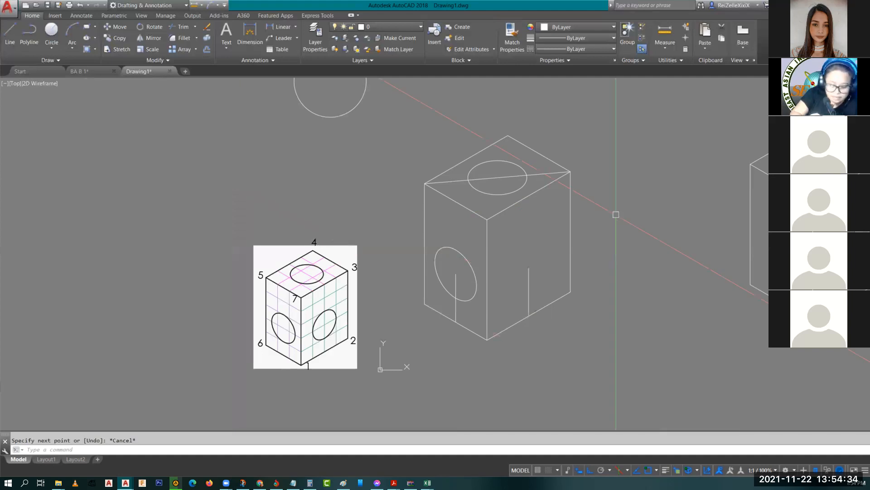
Step: Draw a radius-1 isocircle in the Right isoplane centred on that line's top end
type("el")
key("Return")
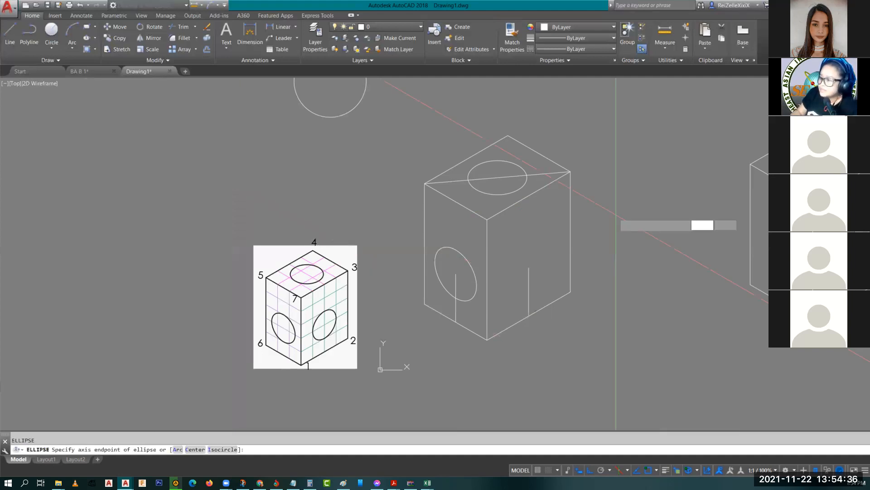
type("i")
key("Return")
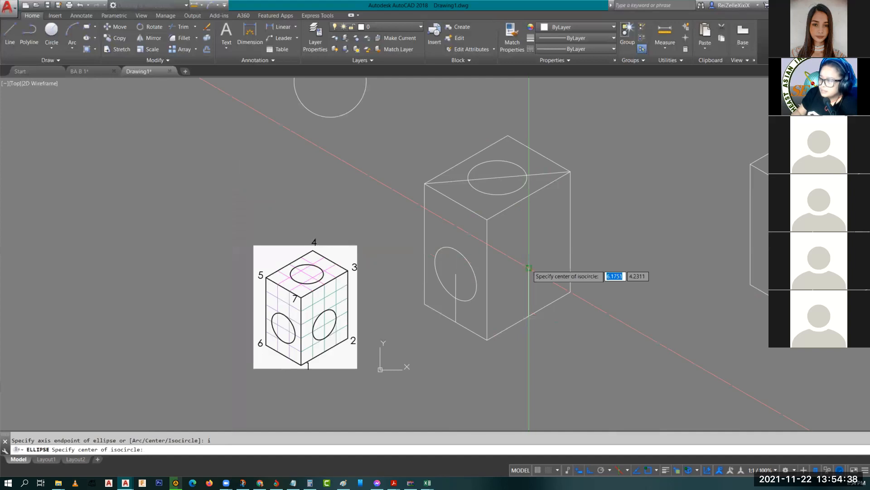
left_click(529, 268)
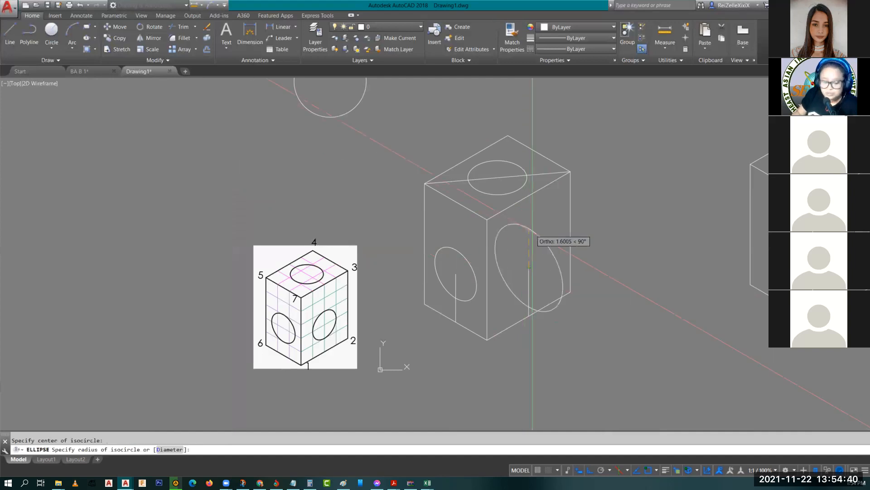
key("F5")
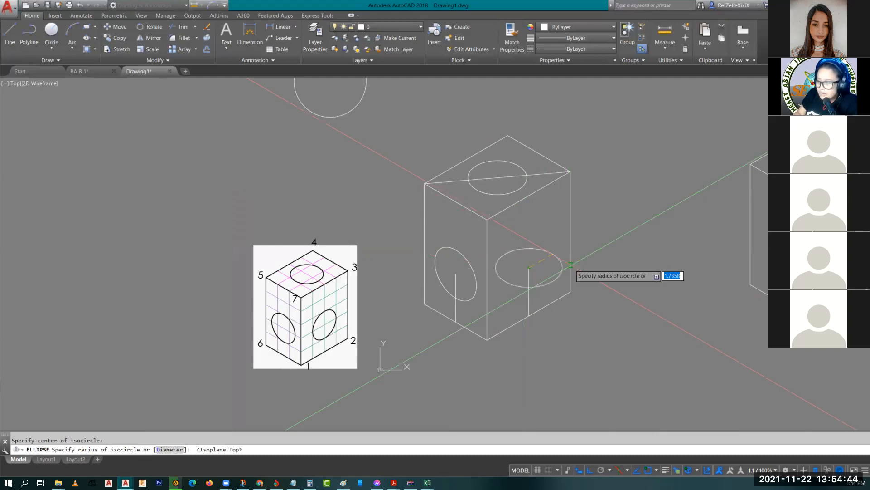
key("F5")
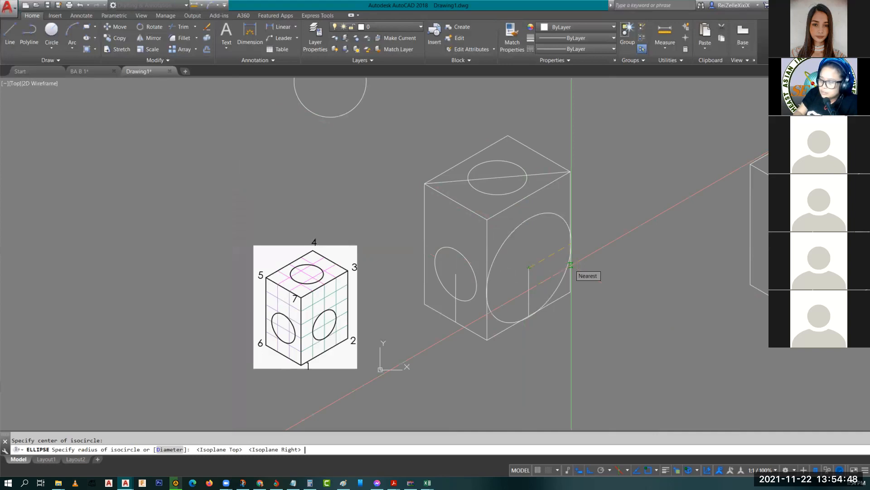
type("1")
key("Return")
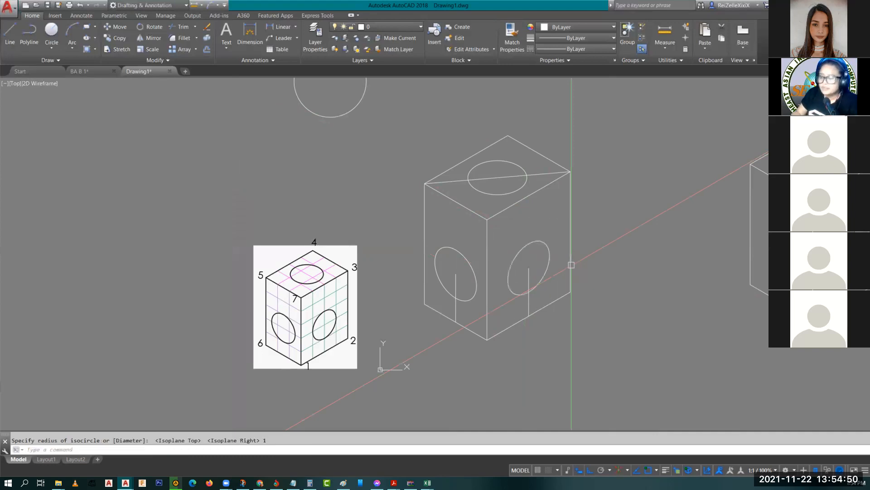
key("Escape")
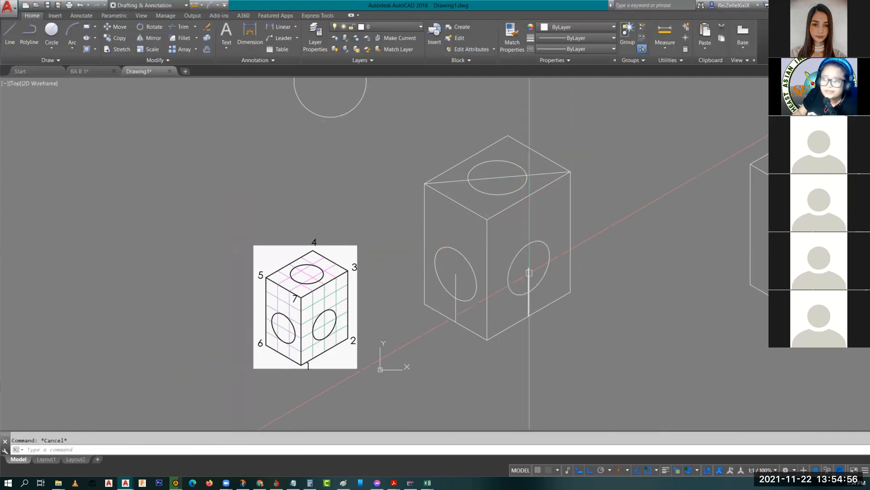
Step: Erase the two vertical helper lines and the top-face diagonal with E
left_click(533, 265)
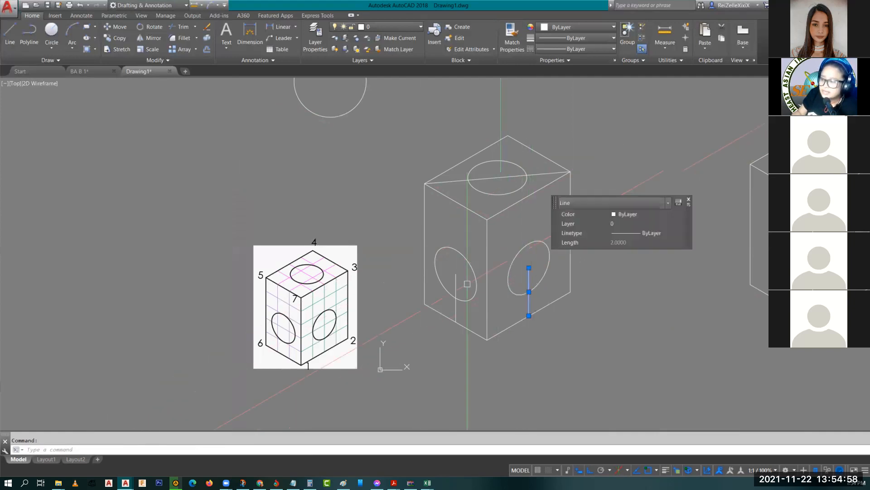
left_click(455, 276)
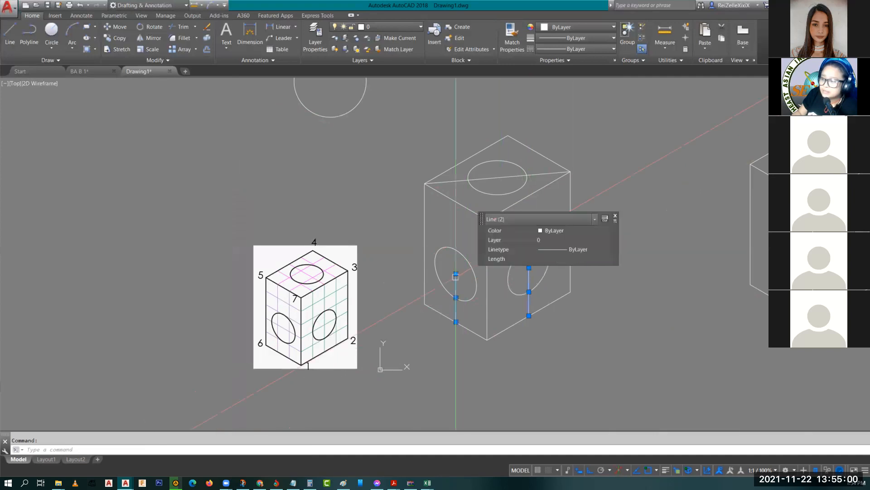
left_click(498, 178)
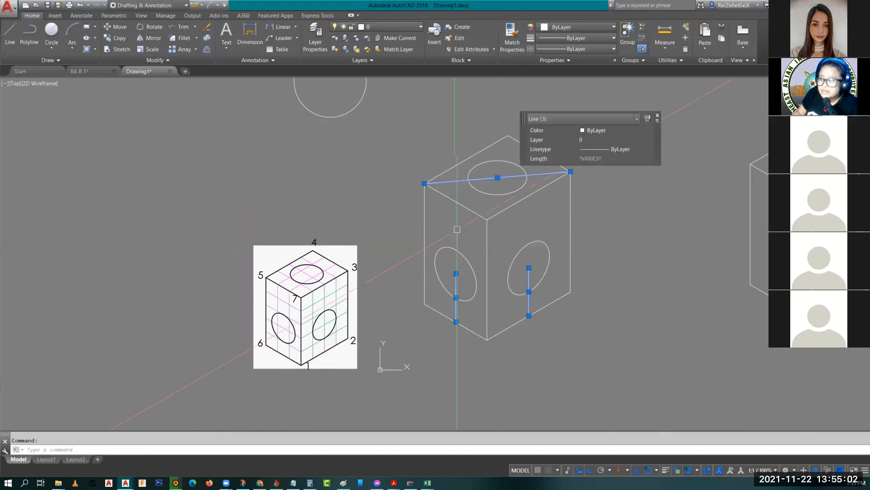
middle_click_drag(521, 223, 453, 240)
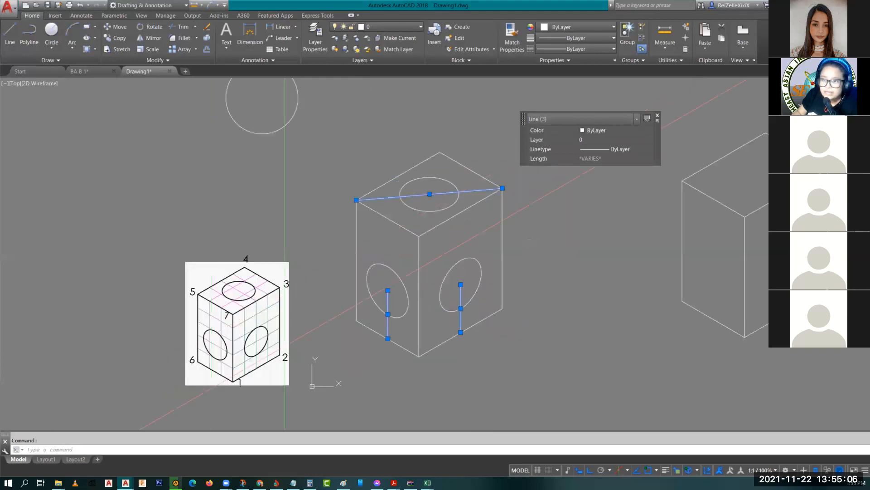
type("e")
key("Return")
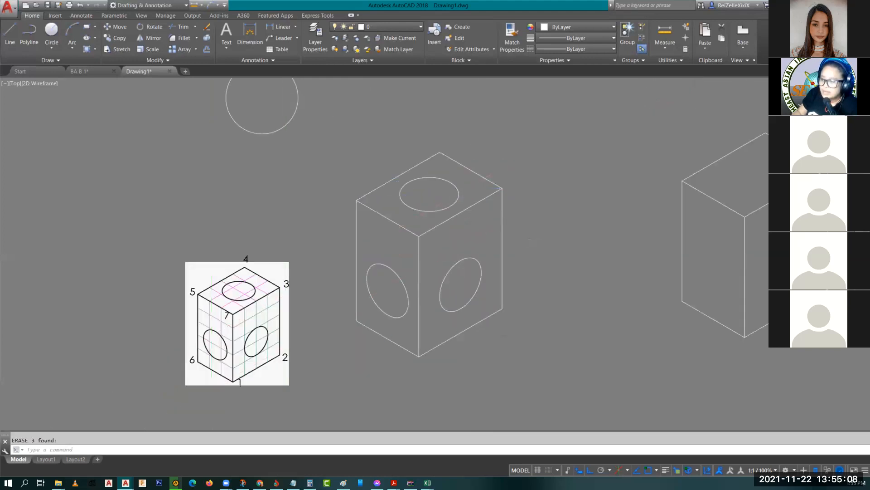
middle_click_drag(494, 268, 400, 264)
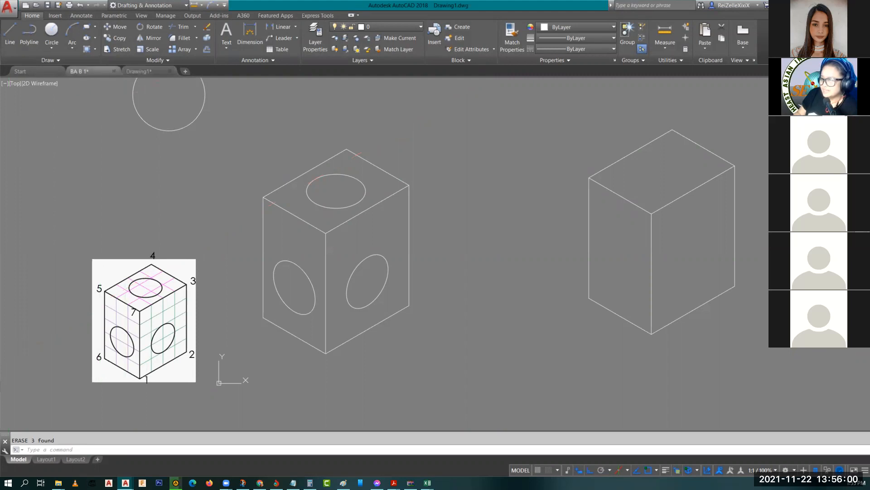
Step: Switch to the BA B 1 drawing and display layout page 6, the Activity Sheet
key("ctrl+Tab")
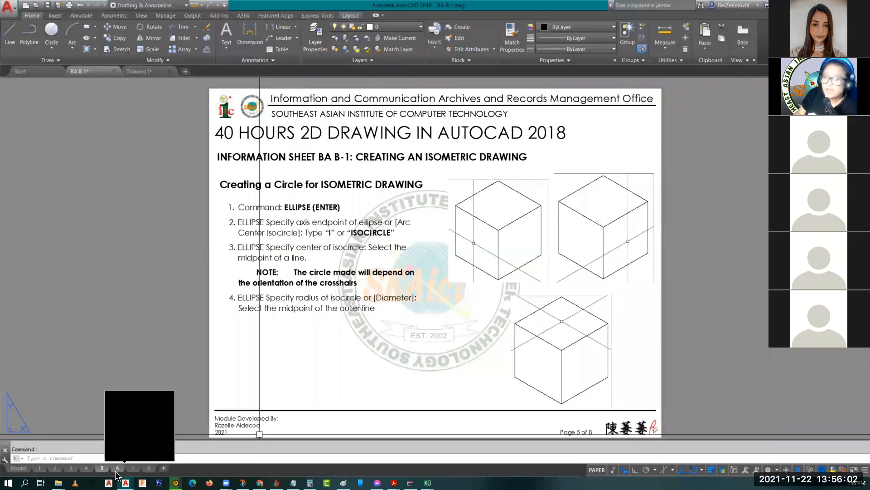
mouse_move(117, 471)
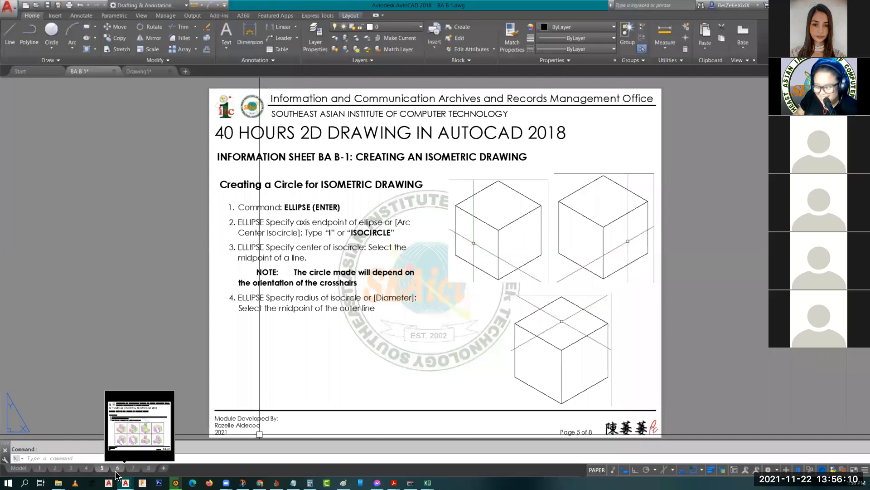
left_click(117, 468)
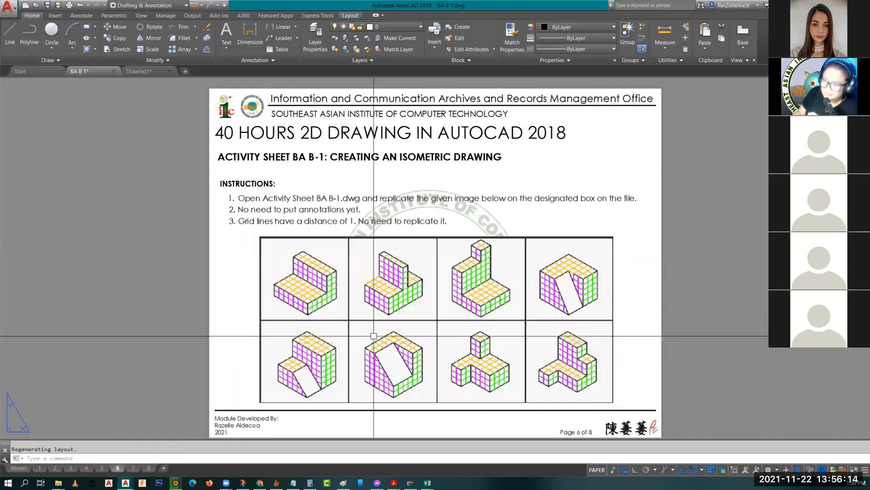
scroll(360, 336, "up", 3)
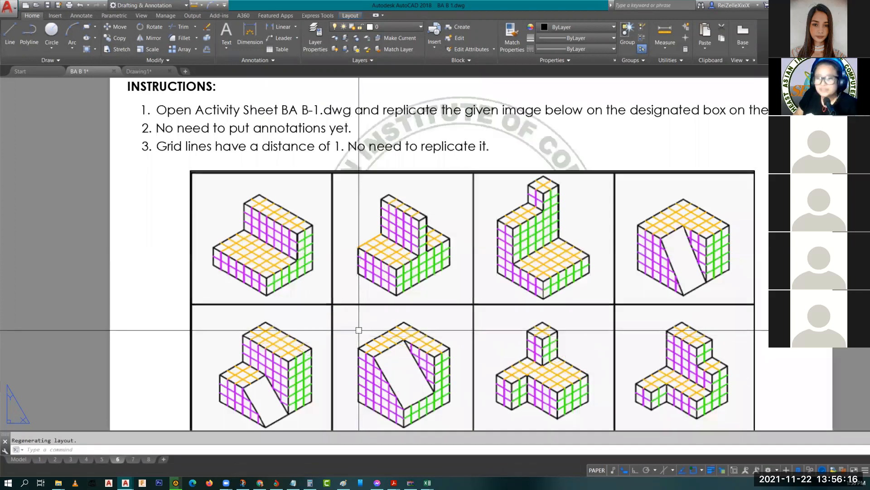
scroll(375, 315, "down", 3)
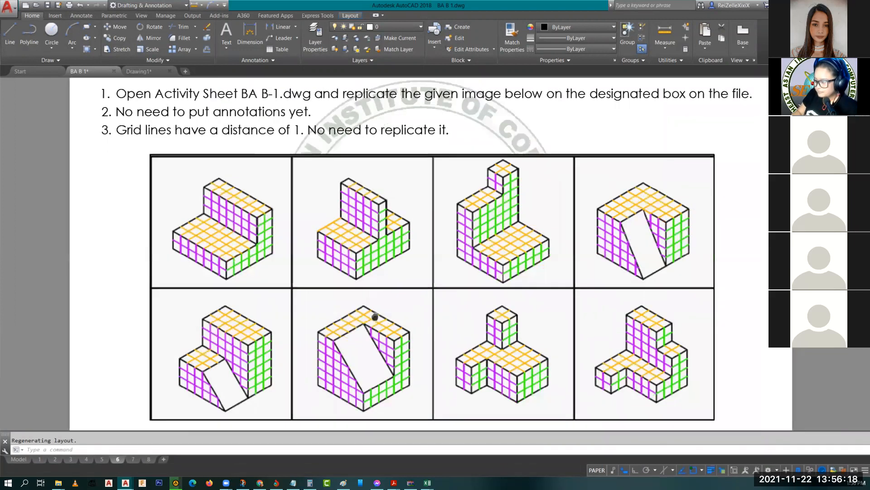
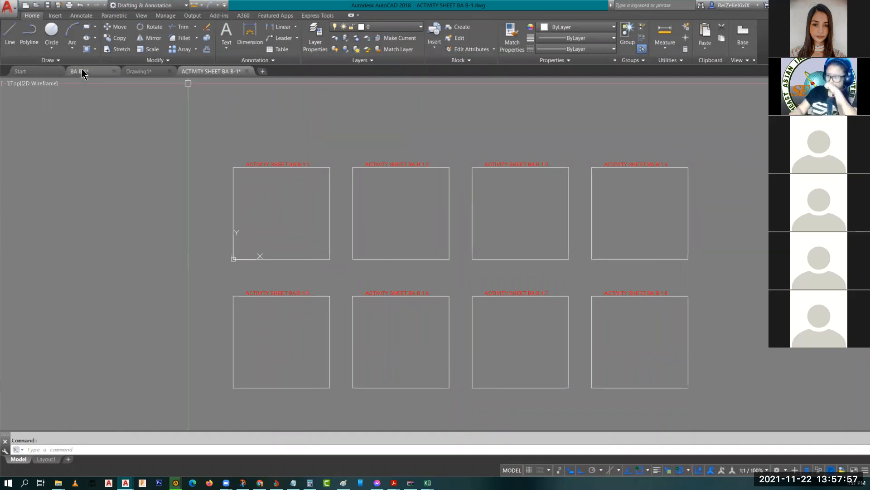
Step: Preview the BA B 1 drawing's layouts from its file tab, with ACTIVITY SHEET BA B-1 open
mouse_move(82, 73)
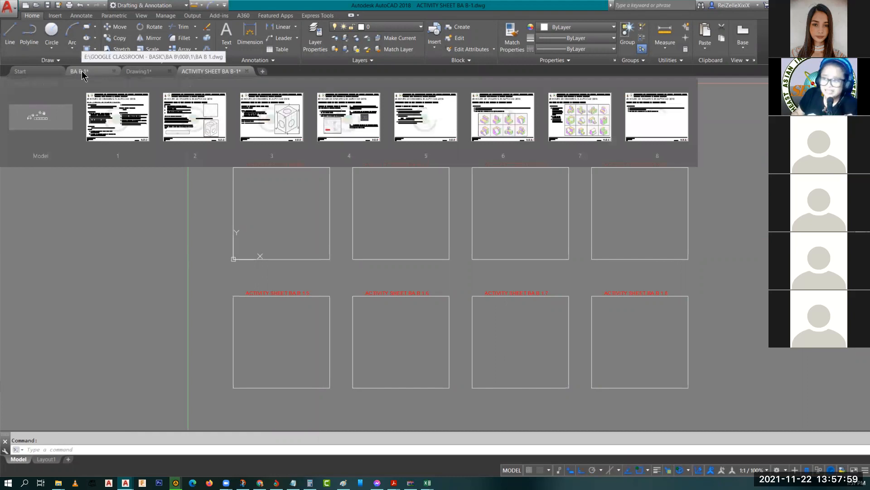
Step: Copy the eight-figure isometric reference image from BA B 1's layout 6 with Ctrl+C
left_click(503, 117)
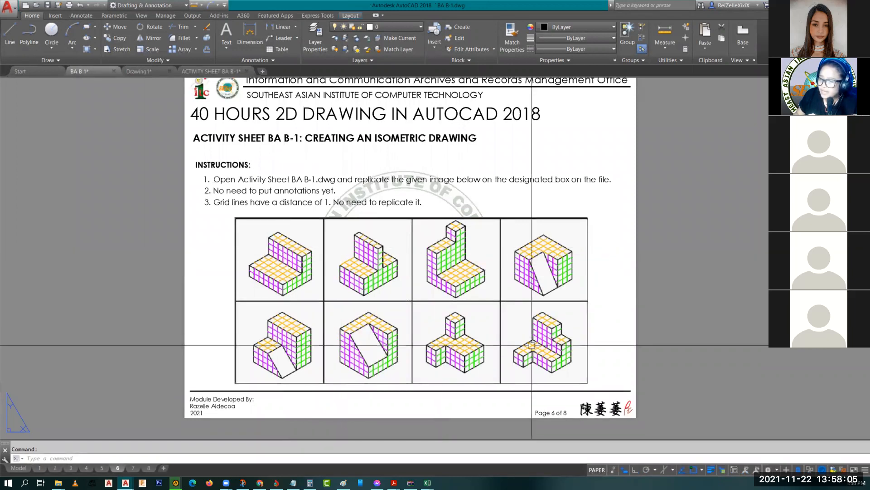
left_click(196, 70)
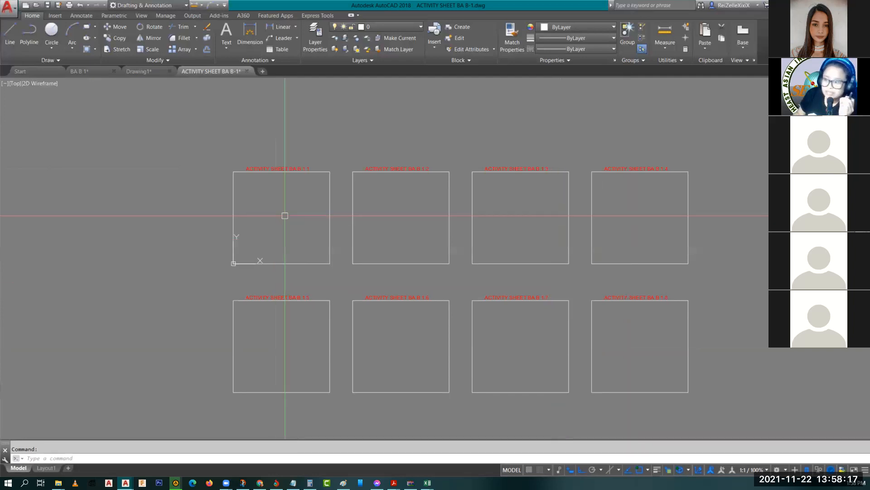
scroll(285, 215, "up", 2)
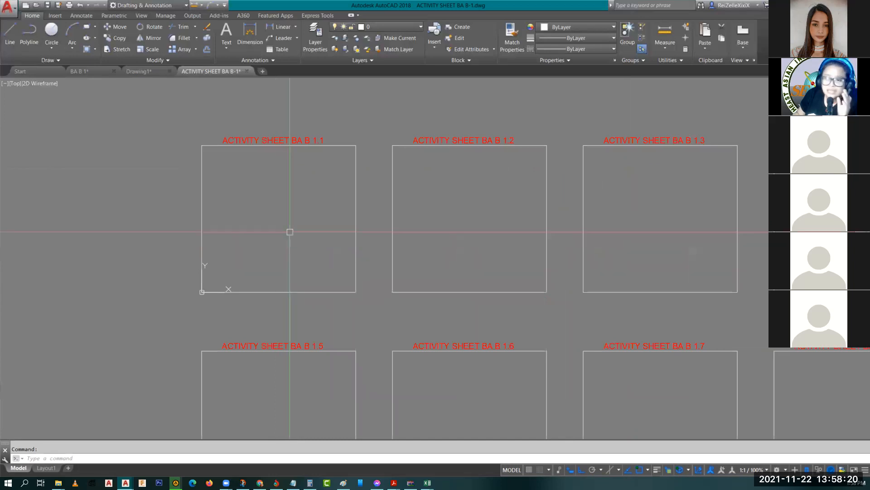
scroll(290, 232, "up", 2)
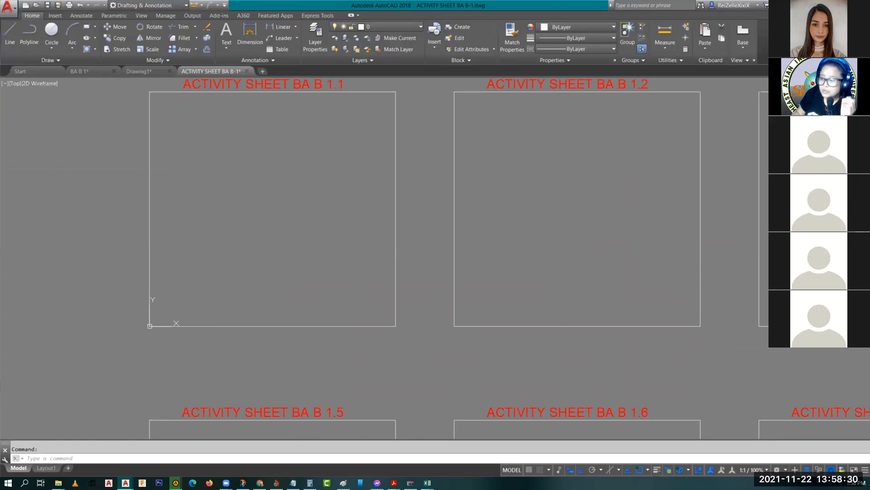
left_click(86, 70)
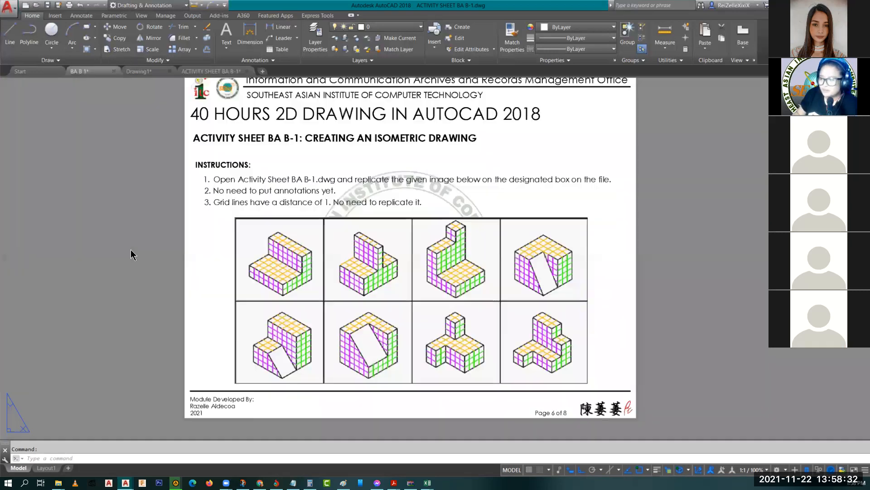
left_click(371, 284)
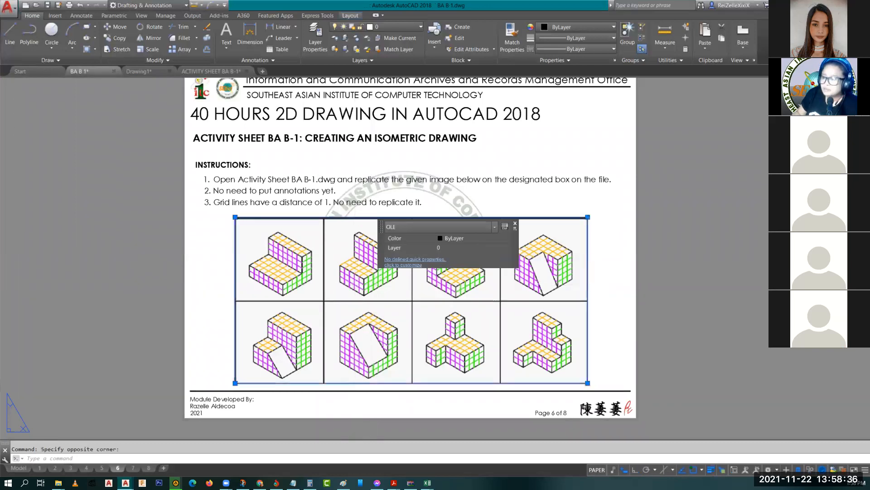
key("ctrl+c")
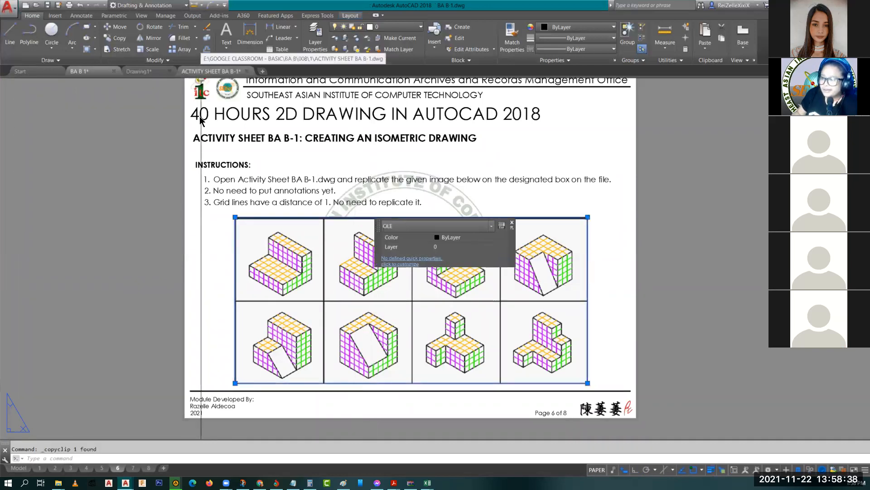
key("ctrl+Tab")
Step: Paste the eight-figure reference image left of the activity boxes and zoom to it
key("ctrl+v")
scroll(293, 264, "down", 5)
scroll(145, 272, "up", 6)
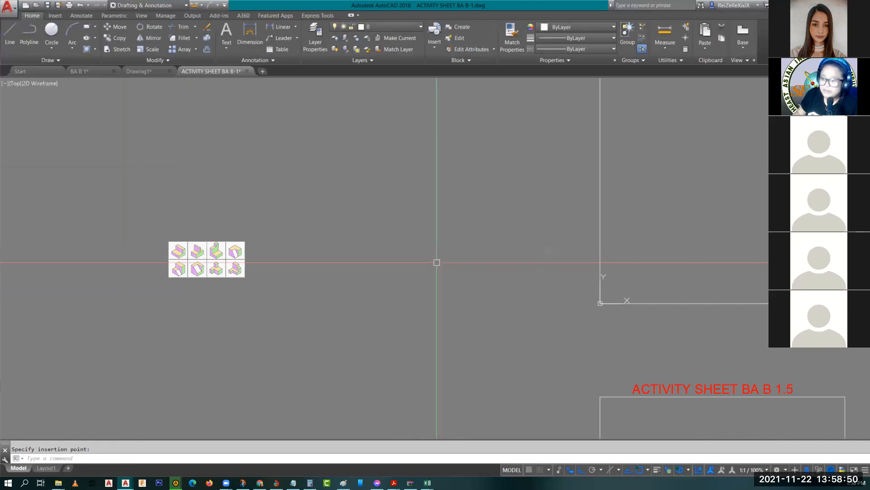
key("Escape")
scroll(296, 274, "down", 2)
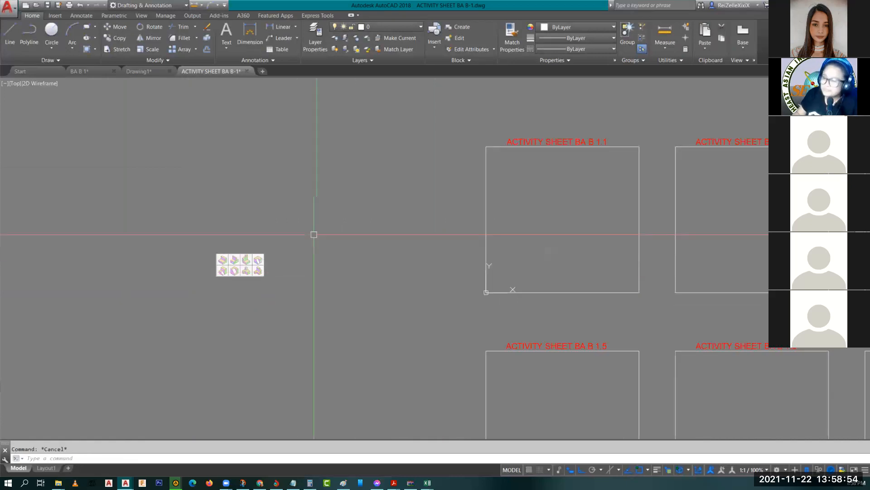
scroll(259, 284, "up", 2)
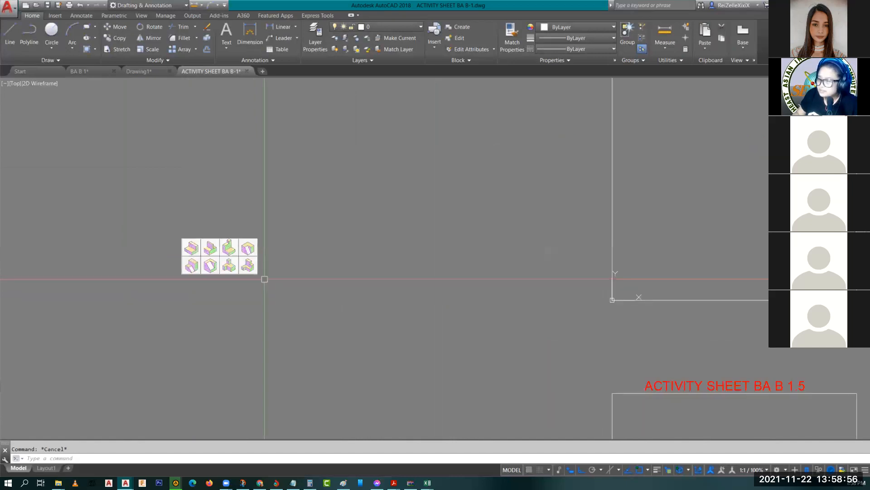
scroll(212, 251, "up", 5)
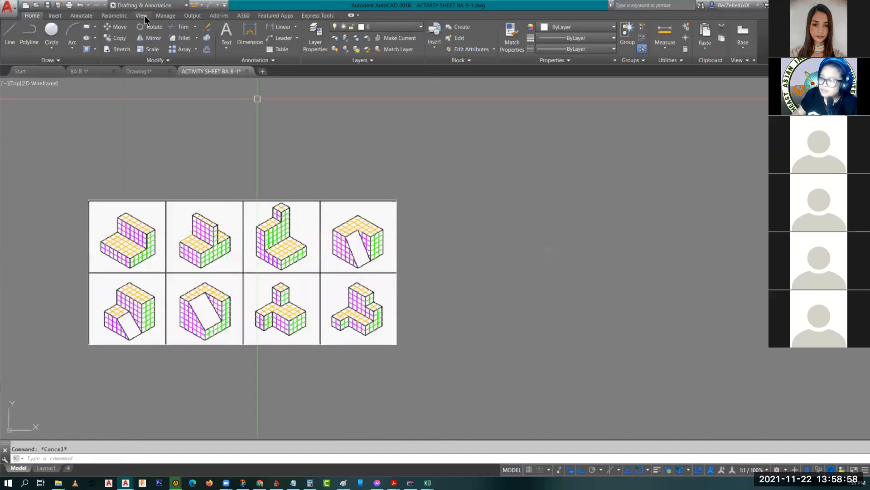
left_click(142, 15)
Step: Apply Two: Vertical viewports, framing the reference figures left and box BA B 1.1 right
left_click(97, 47)
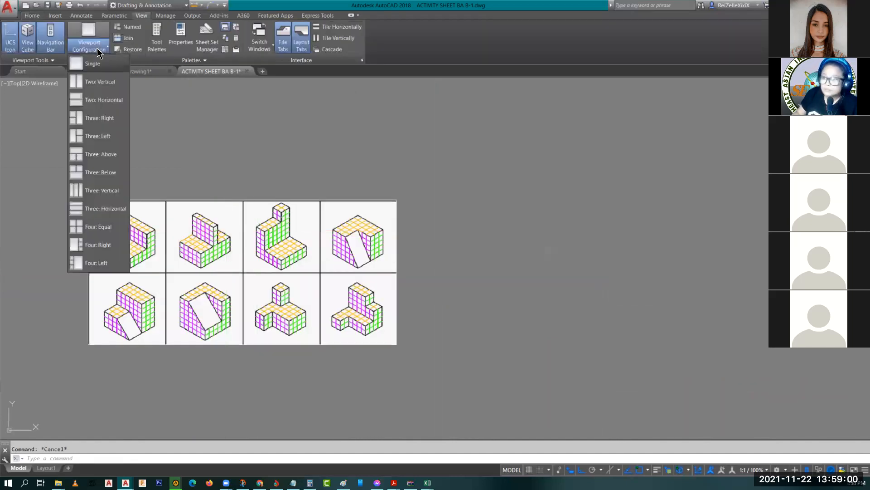
left_click(97, 81)
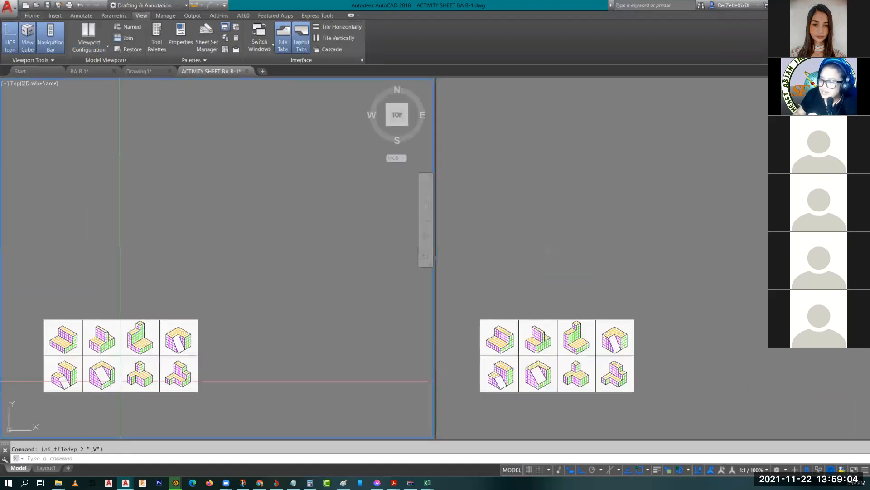
scroll(84, 401, "up", 4)
middle_click_drag(83, 401, 142, 402)
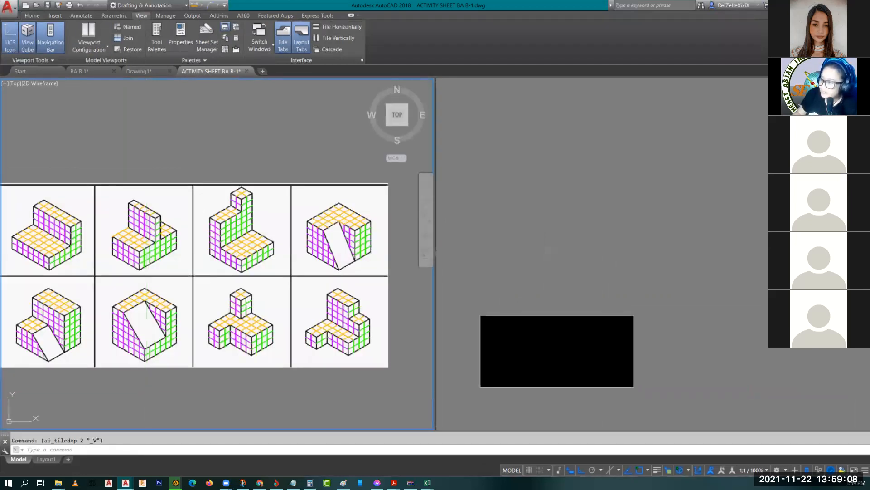
left_click(613, 270)
scroll(718, 270, "down", 5)
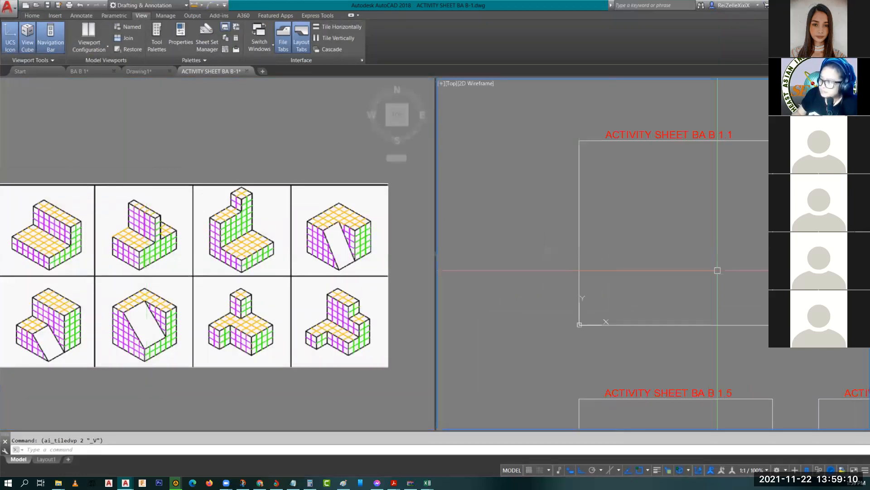
middle_click_drag(731, 218, 702, 269)
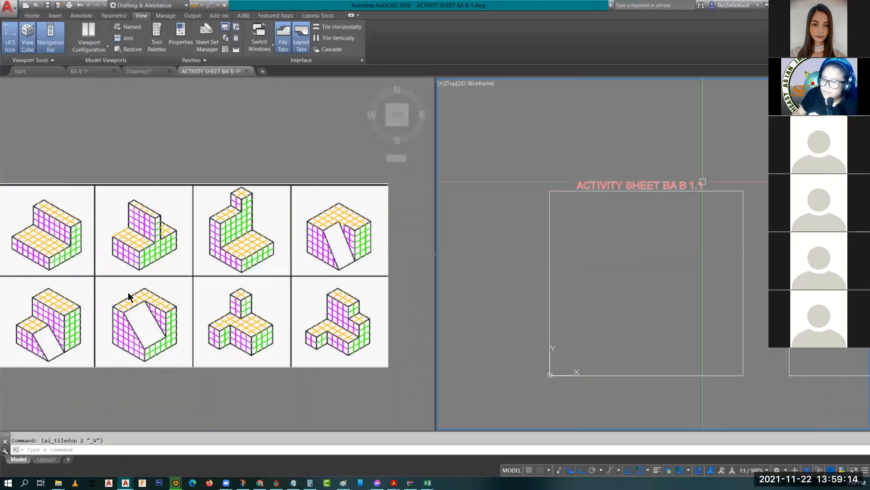
left_click(149, 149)
middle_click_drag(149, 150, 151, 169)
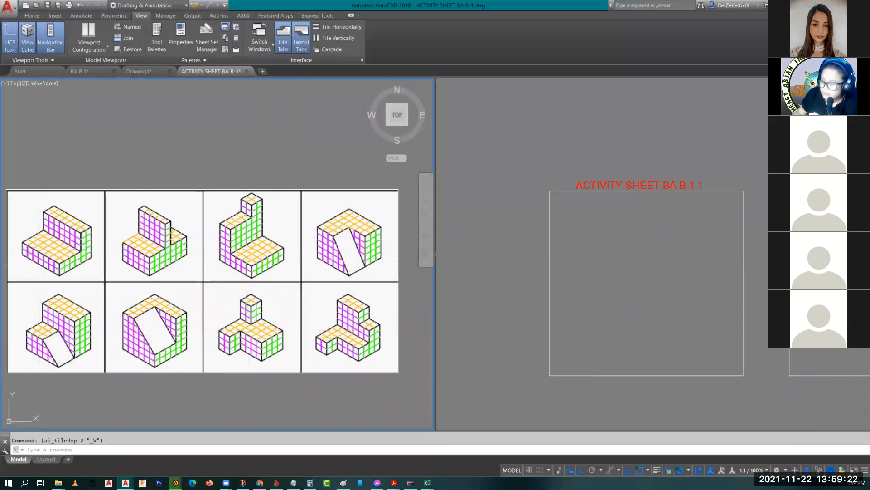
Step: Activate the right viewport and turn on isometric drafting in the Right isoplane
left_click(500, 359)
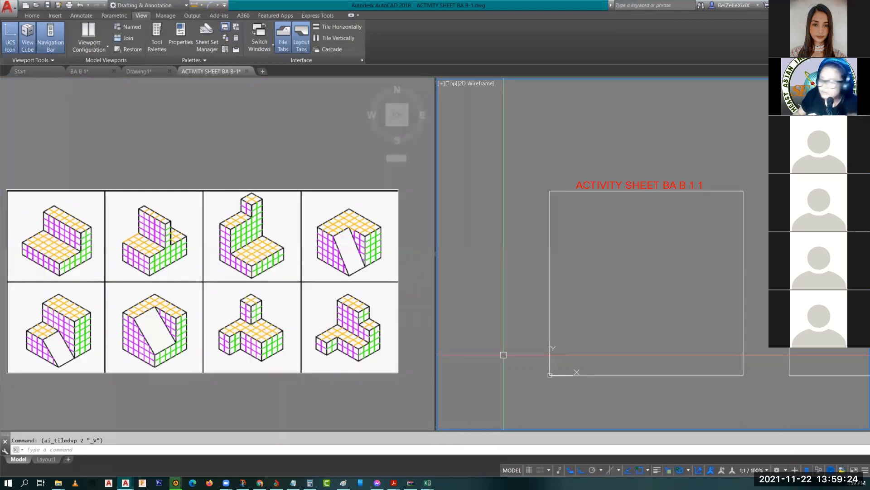
left_click(610, 470)
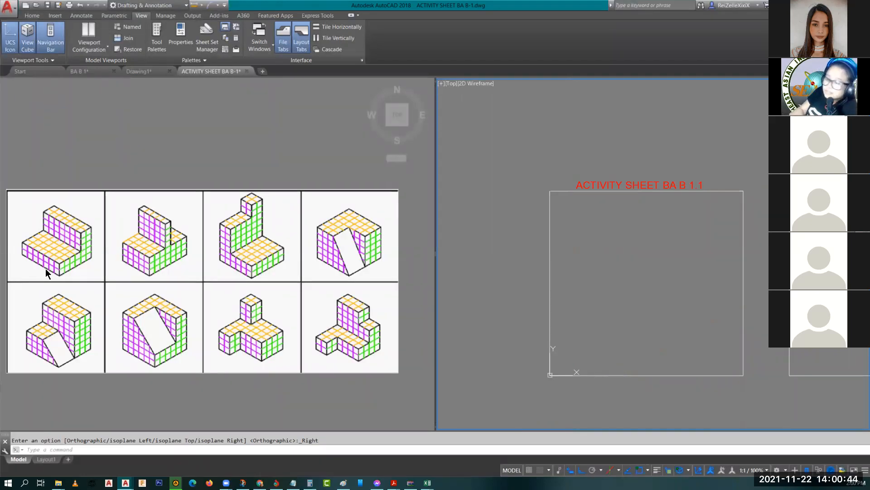
Step: Zoom the left viewport onto the first L-shaped figure, then make the right viewport active
left_click(62, 250)
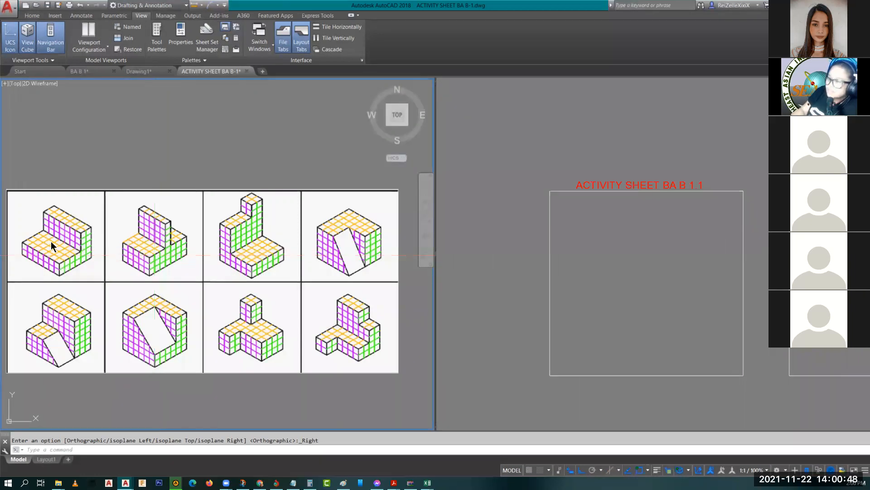
left_click(647, 272)
left_click(218, 255)
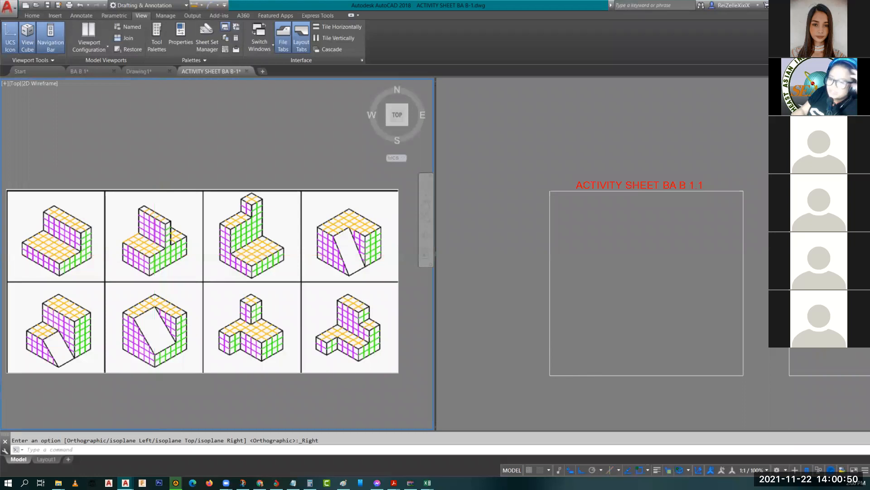
scroll(68, 258, "up", 4)
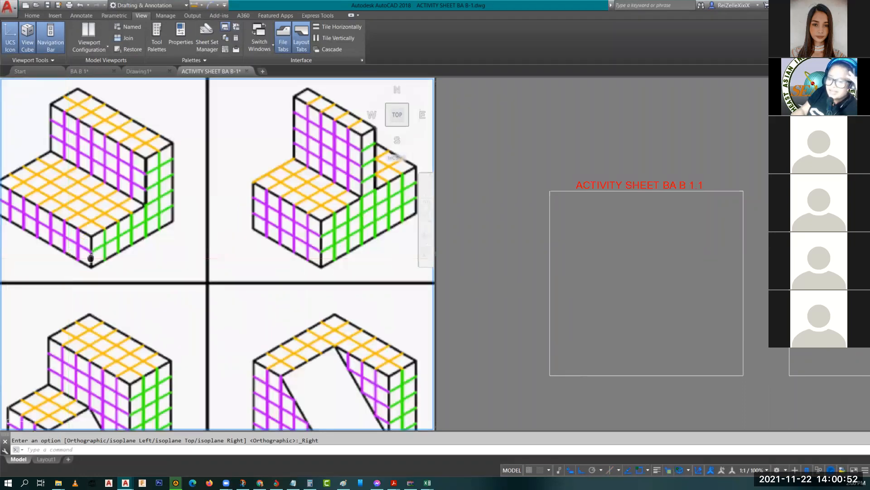
middle_click_drag(90, 258, 147, 297)
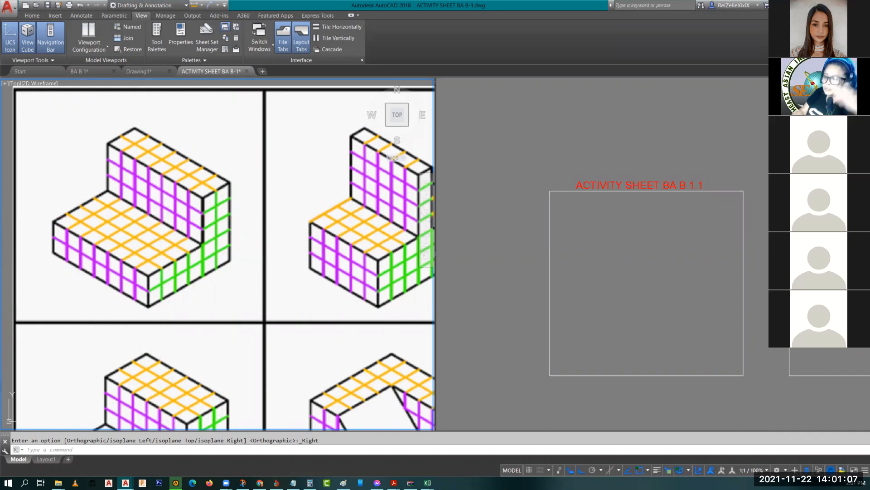
left_click(631, 332)
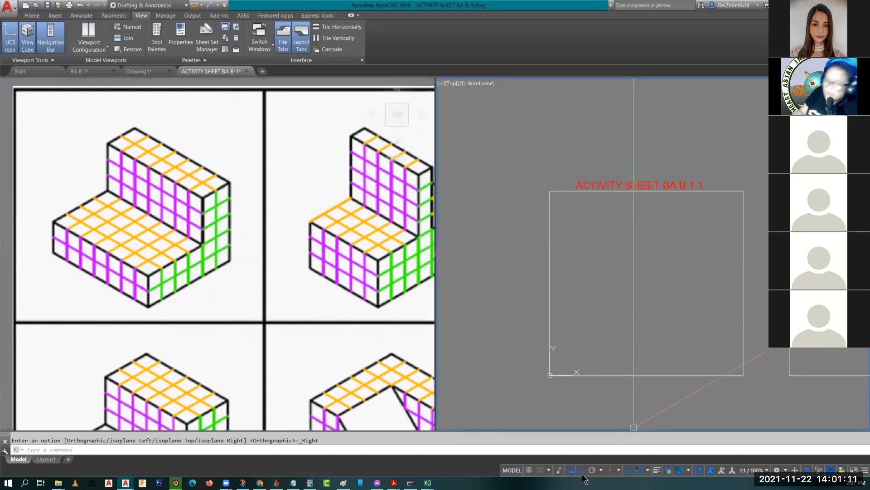
Step: Draw the stepped side outline with LINE using segments of 6, 2, 3 and 4
type("l")
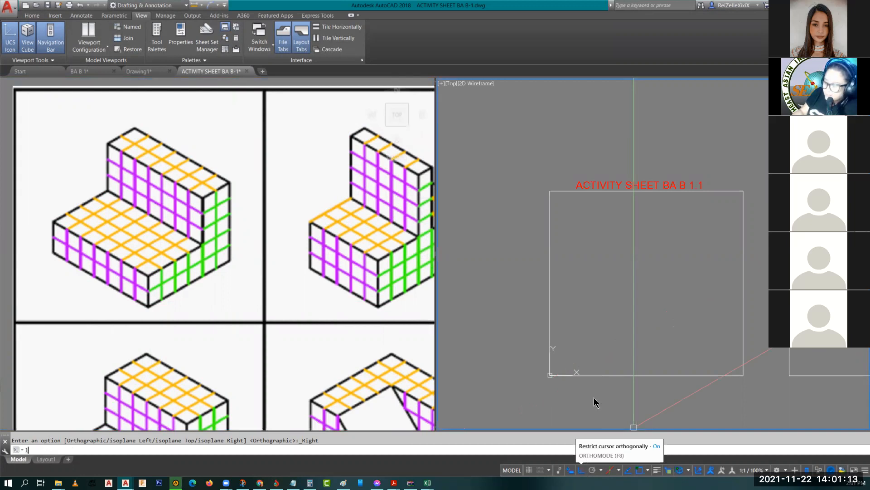
key("Return")
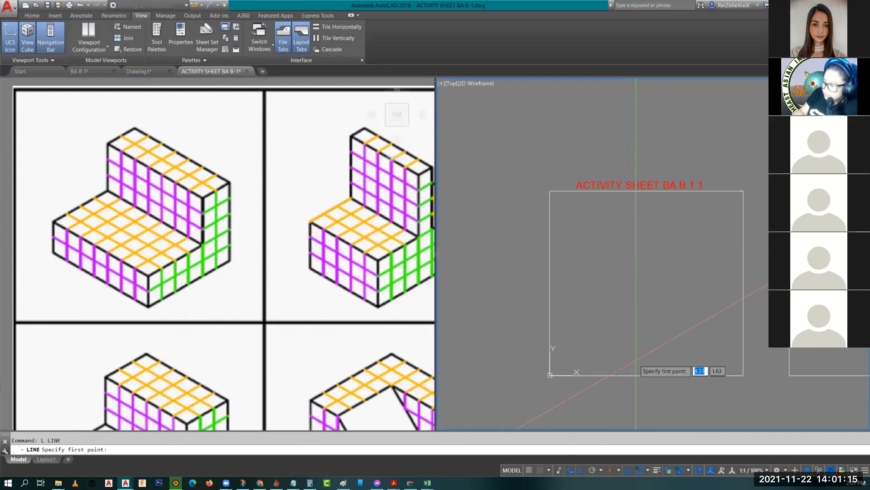
left_click(634, 359)
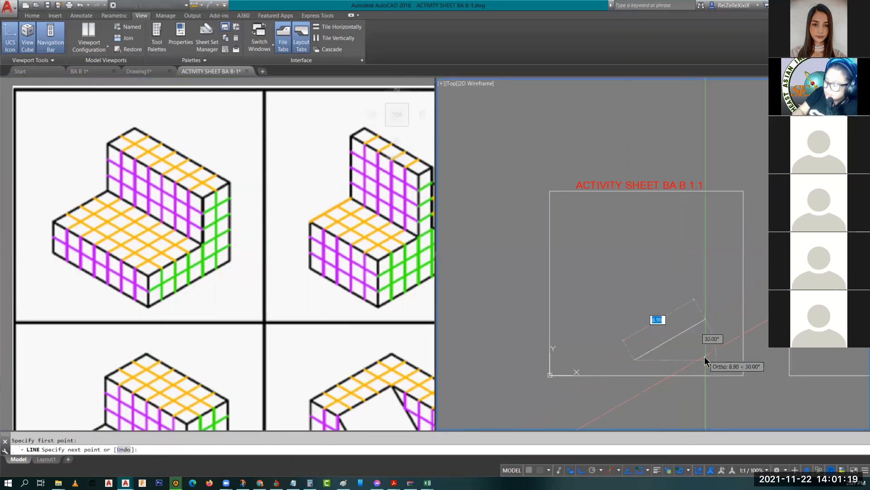
type("6")
key("Return")
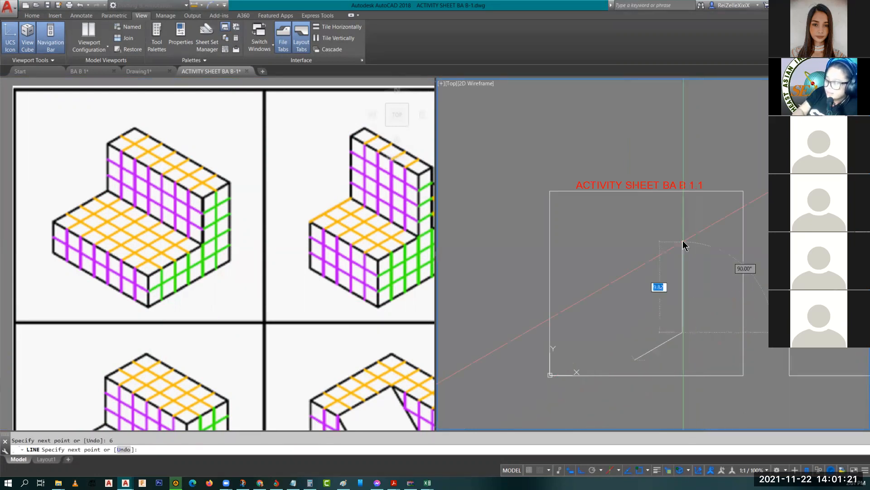
type("2")
key("Return")
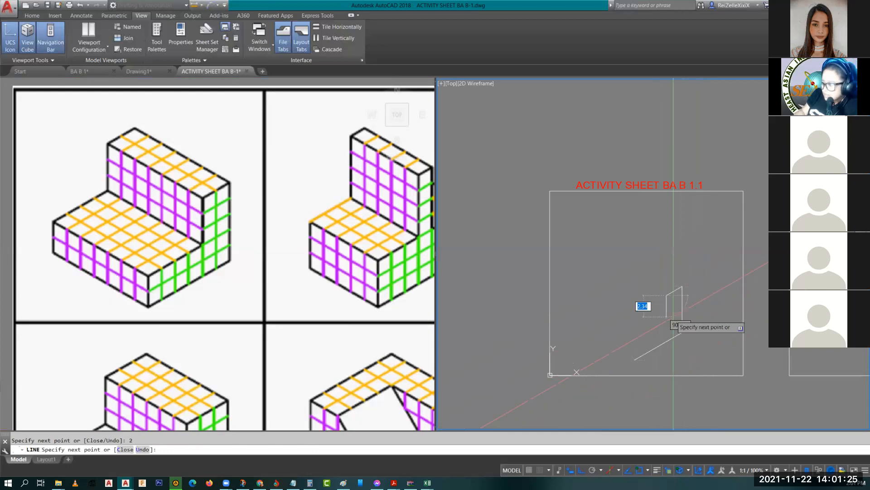
type("3")
key("Return")
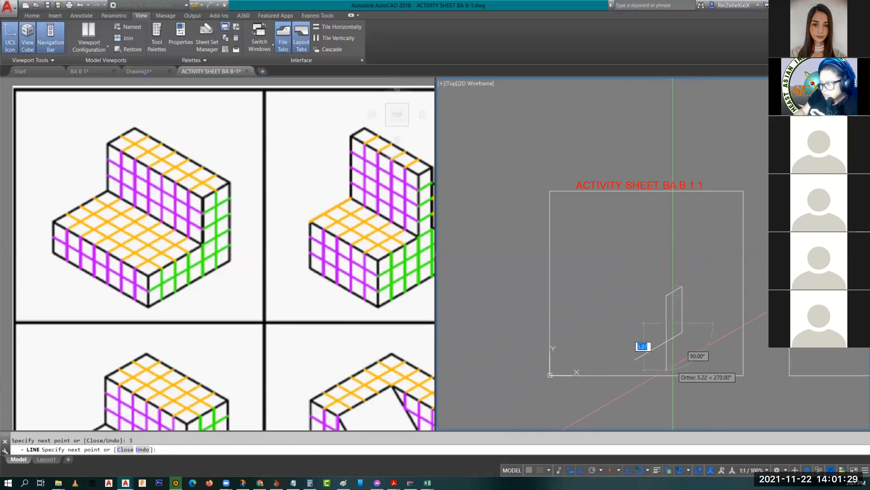
type("4")
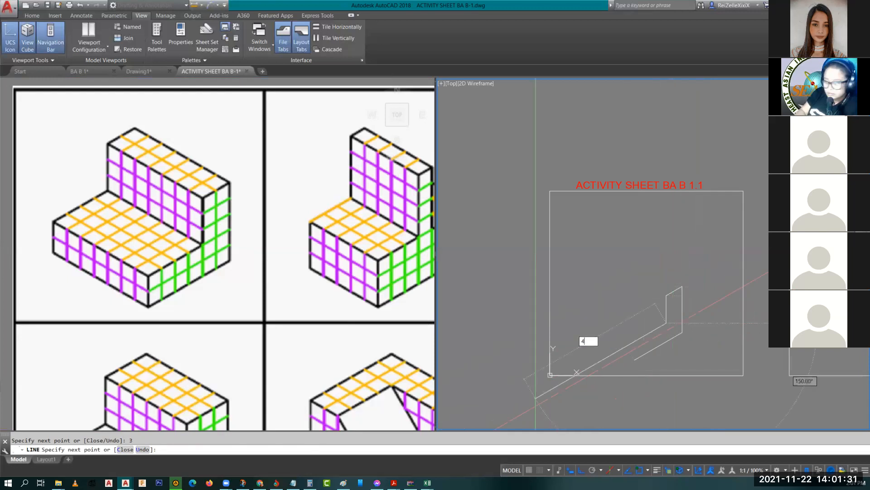
key("Return")
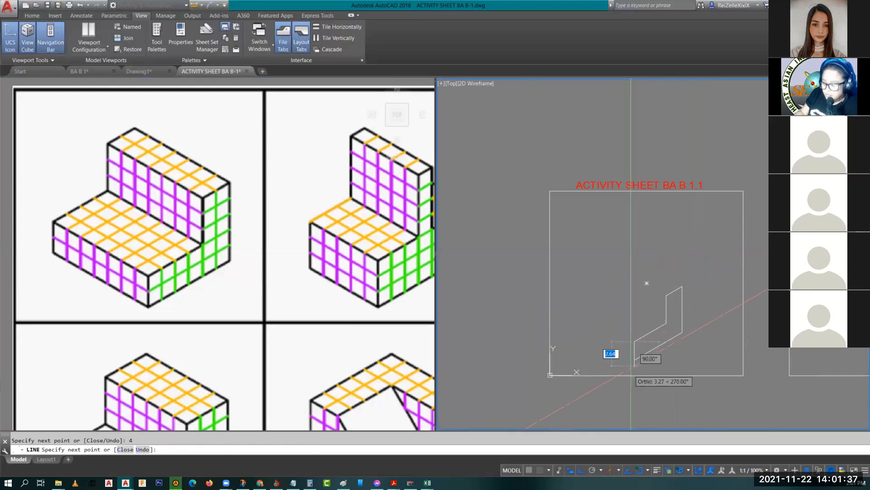
Step: Add the 2-unit vertical edge, then a 7-unit receding edge on the Left isoplane
left_click(634, 359)
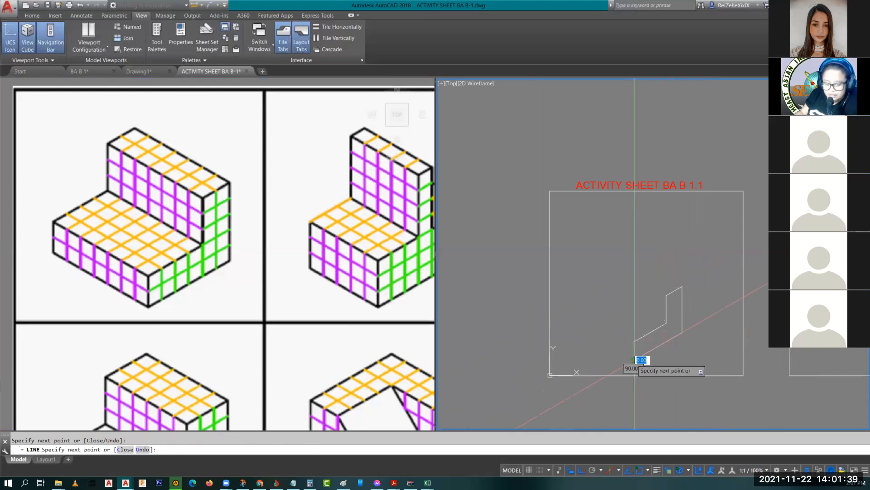
key("F5")
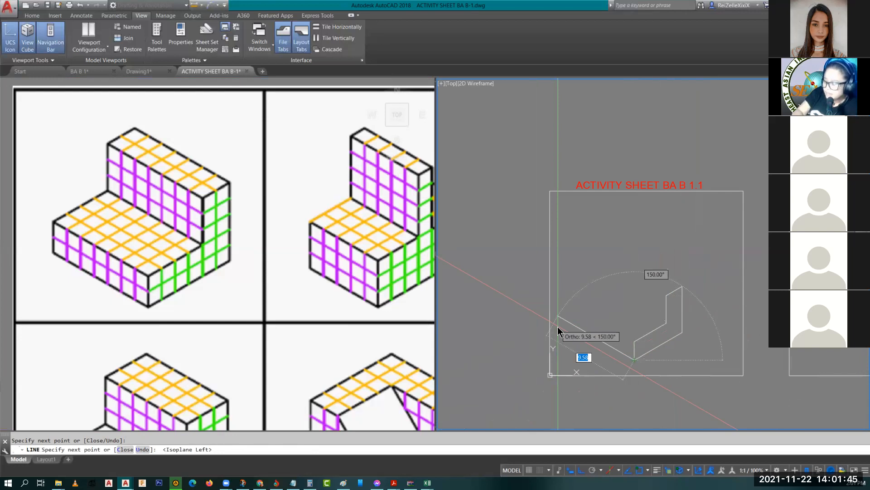
type("7")
key("Return")
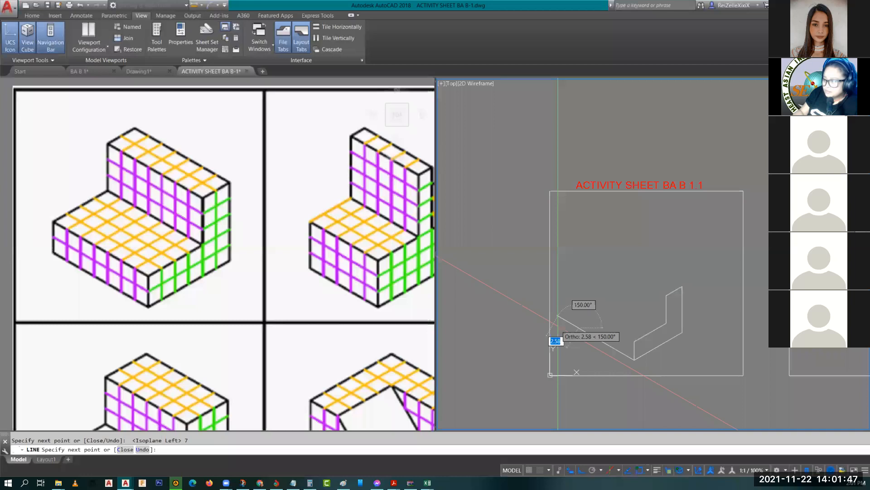
key("Escape")
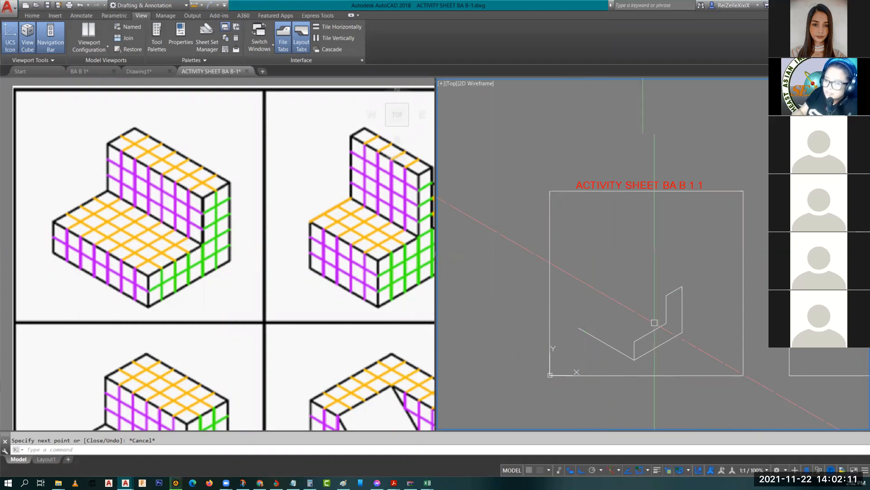
Step: Copy the side outline lines back to the block's rear face
scroll(654, 322, "up", 2)
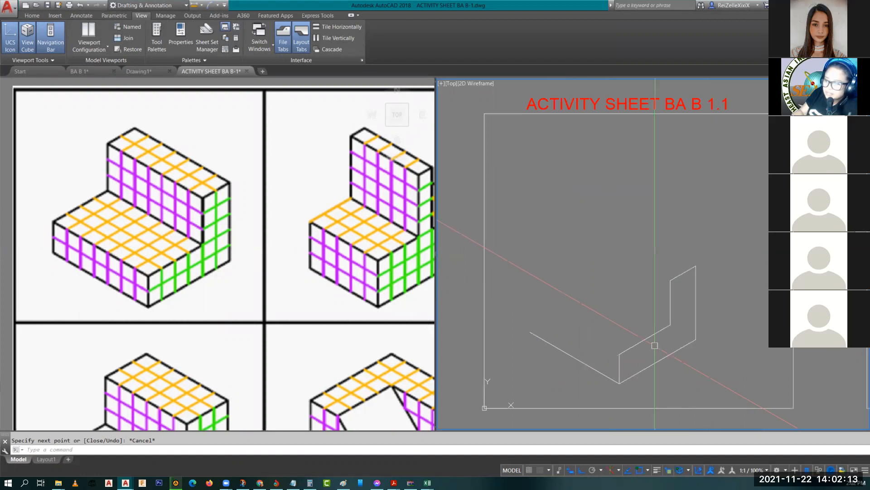
left_click(686, 285)
left_click(664, 271)
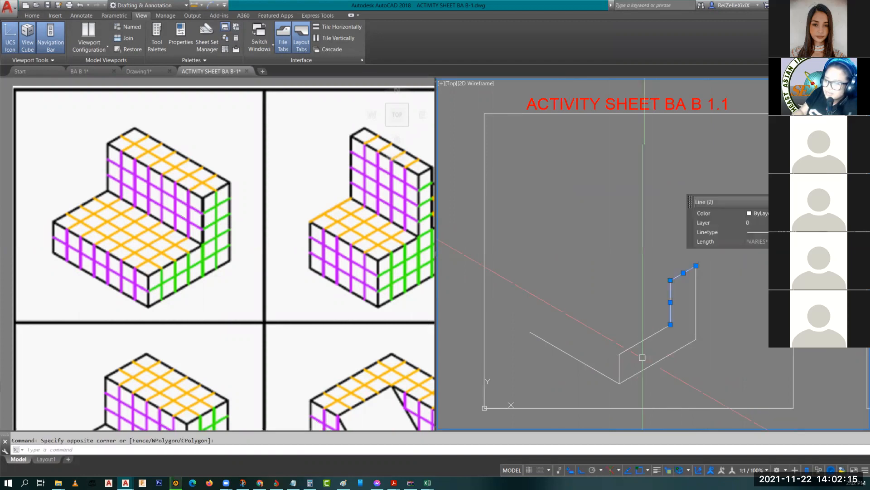
left_click(642, 357)
left_click(606, 325)
left_click(605, 325)
type("Co")
key("Return")
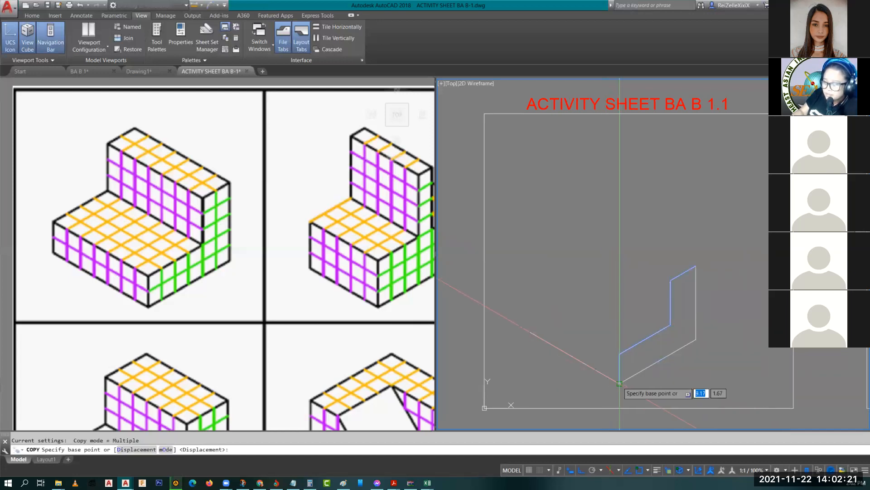
left_click(620, 383)
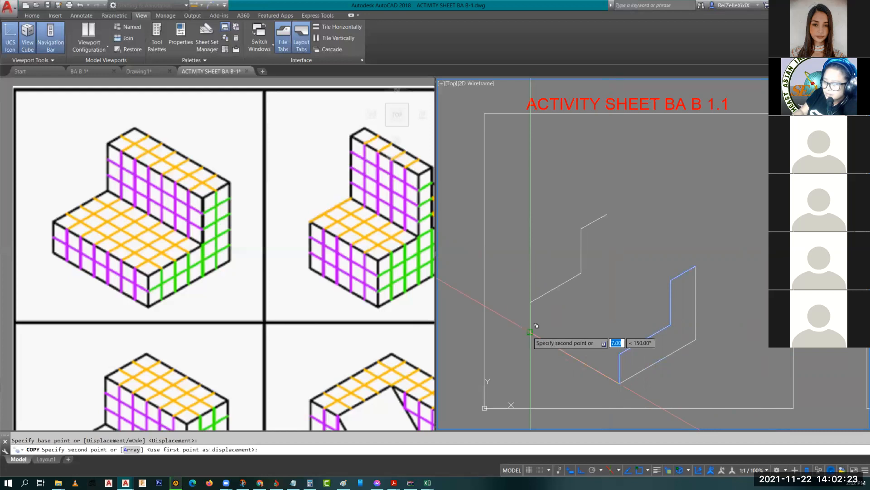
left_click(537, 325)
key("Escape")
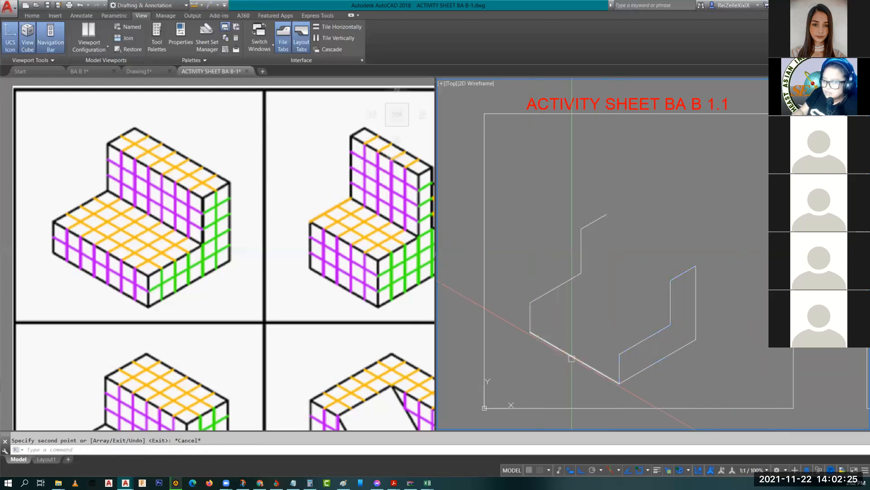
Step: Copy the 7-unit bottom edge to the step corner and the upper corner
left_click(571, 358)
type("co")
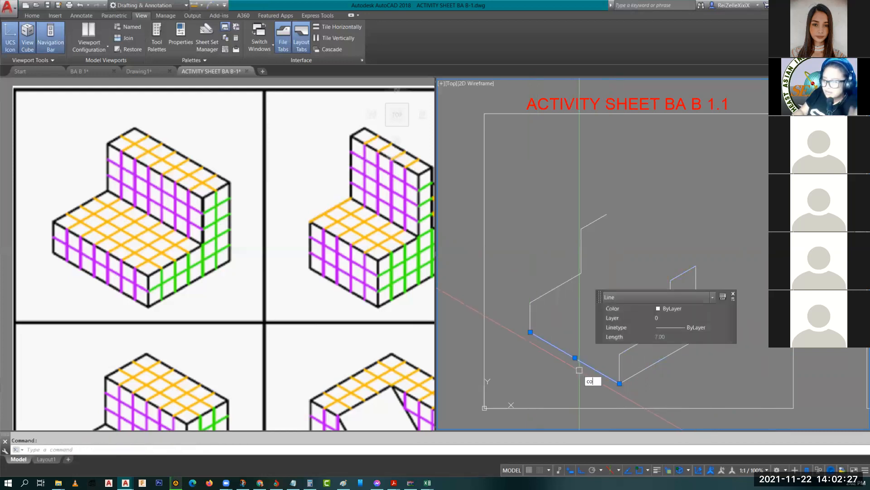
key("Return")
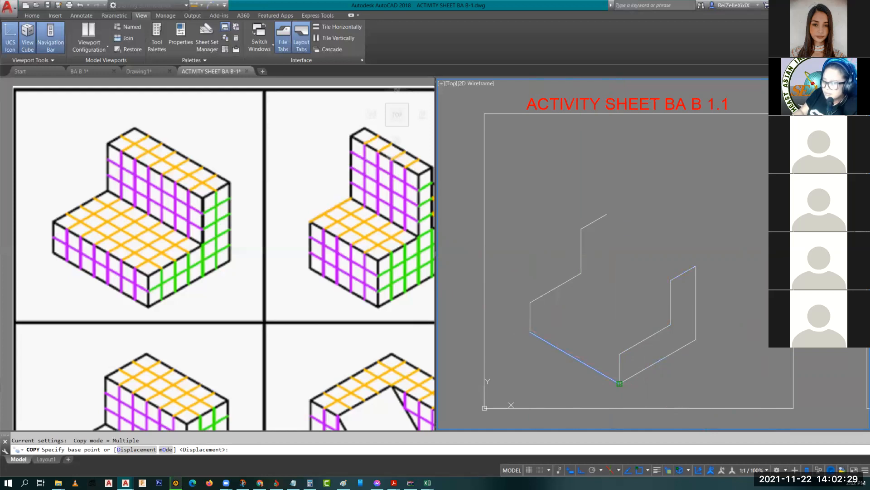
left_click(619, 383)
left_click(621, 351)
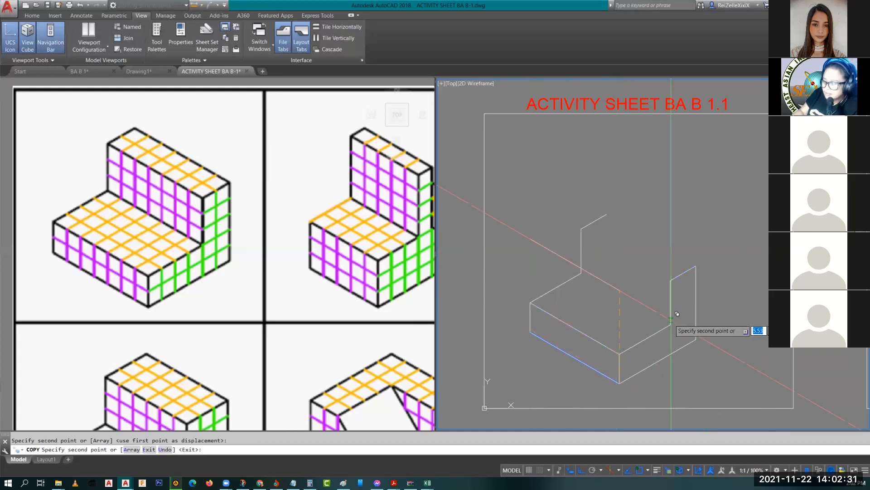
left_click(677, 314)
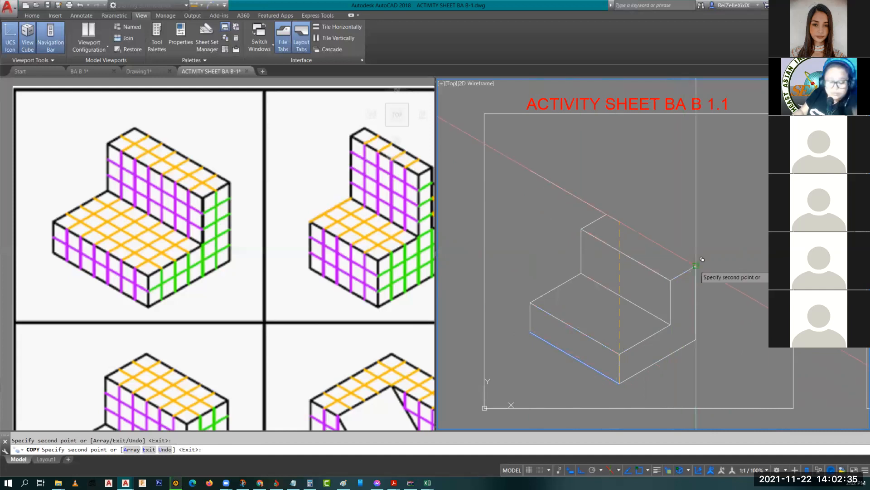
key("Escape")
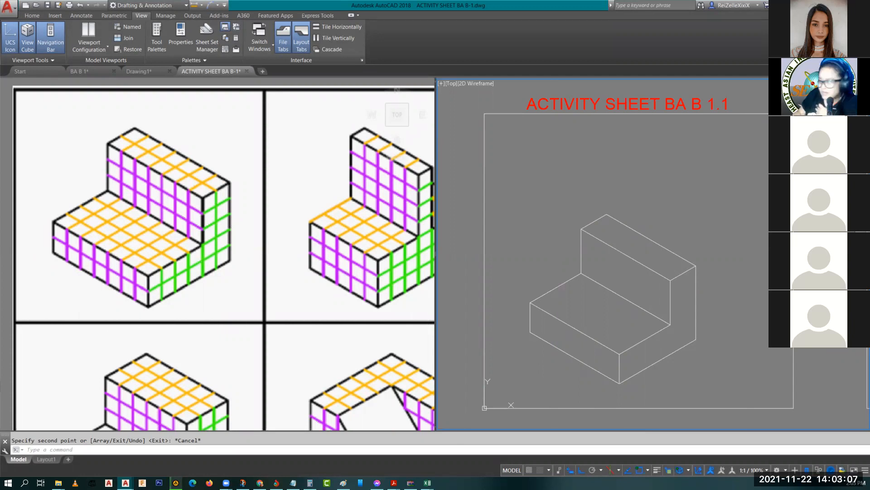
Step: Cancel the selection window and zoom out from the finished block
left_click(459, 421)
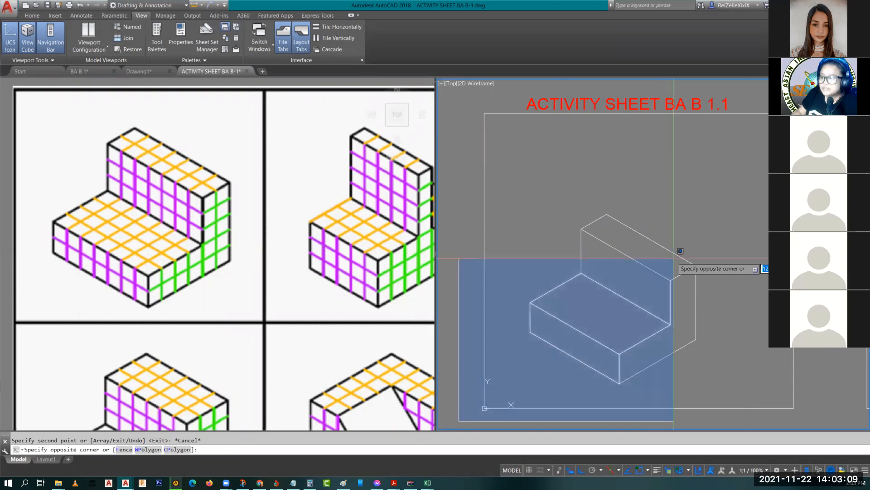
key("Escape")
scroll(677, 195, "down", 2)
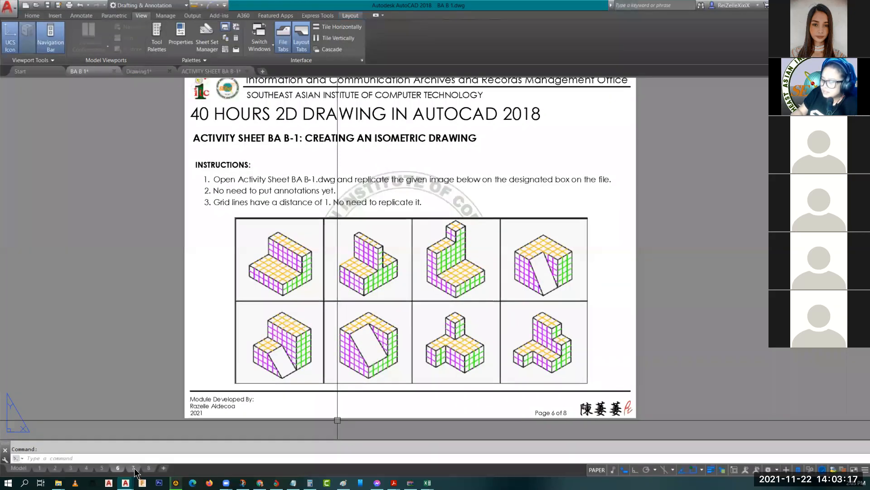
Step: Show the page 7 Job Sheet BA B-1 layout zoomed out to the full page
left_click(132, 467)
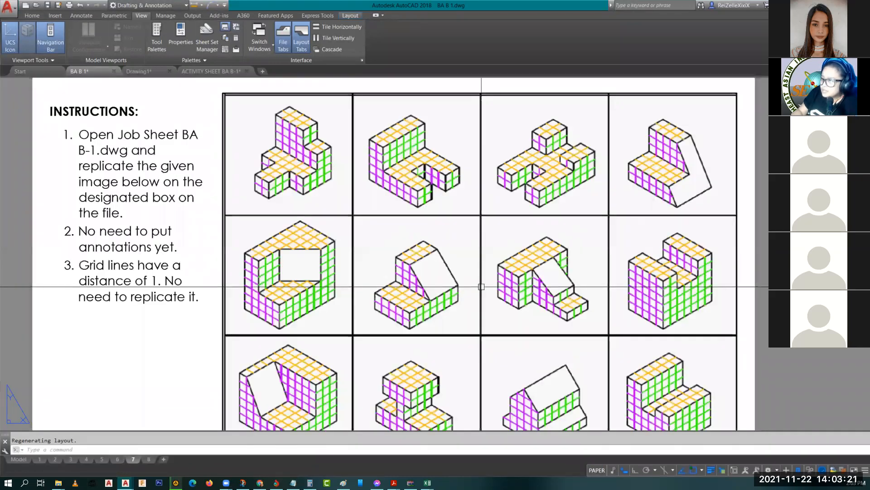
scroll(482, 286, "down", 2)
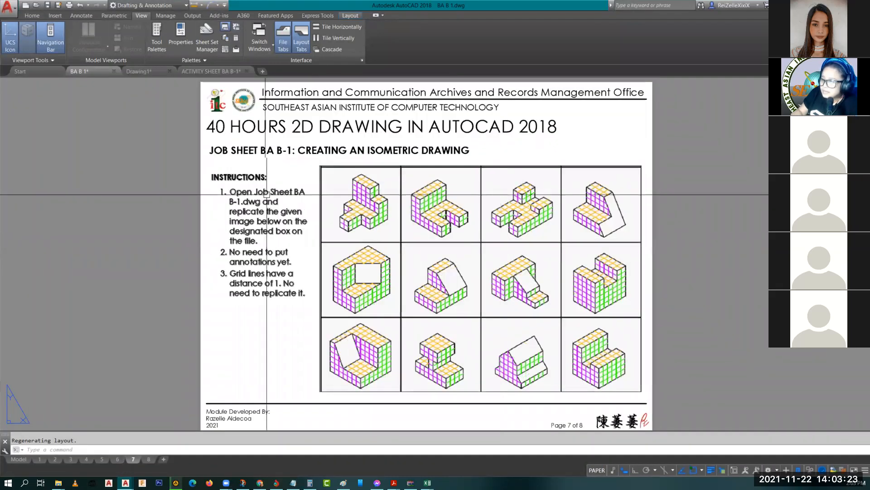
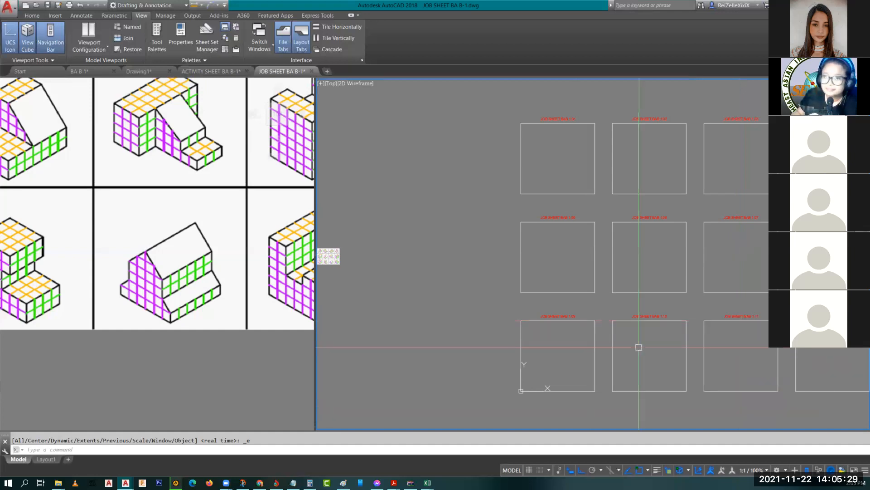
Step: Zoom and pan so the empty JOB SHEET BAB 1.11 frame sits centred in the right viewport
scroll(725, 363, "up", 2)
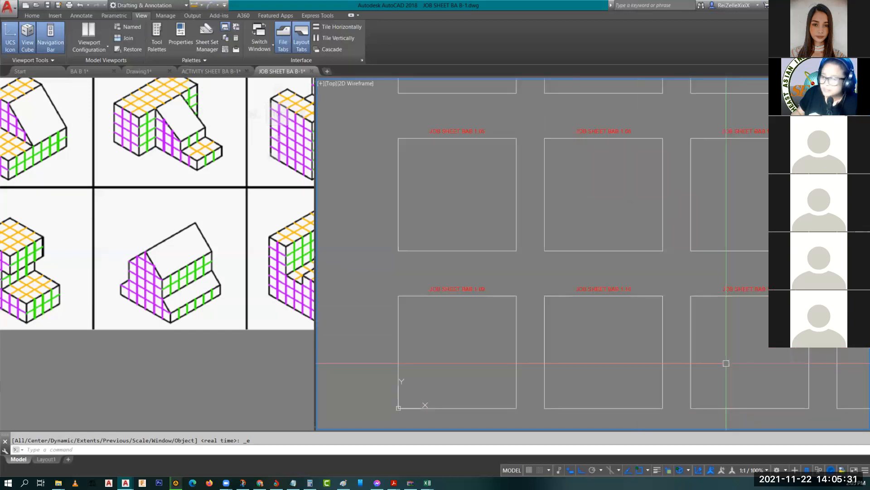
scroll(726, 363, "up", 2)
mouse_move(765, 360)
middle_mouse_down()
mouse_move(555, 304)
mouse_move(601, 303)
middle_mouse_up()
Step: Zoom into the 1.11 frame and pan the reference house image to the centre of the left pane
scroll(556, 304, "up", 2)
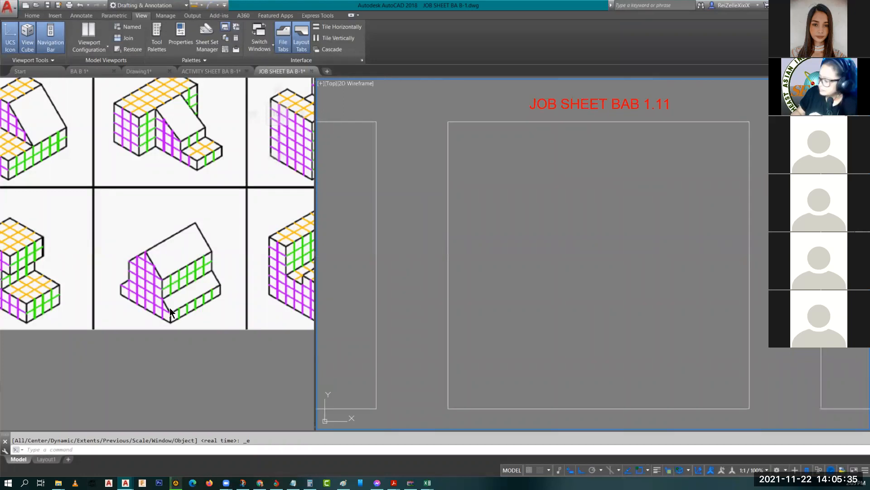
left_click(279, 114)
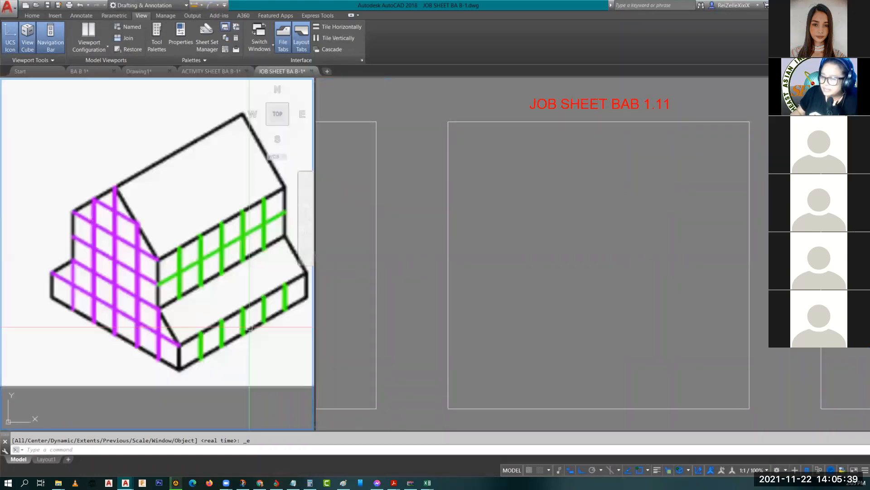
middle_click_drag(250, 327, 217, 320)
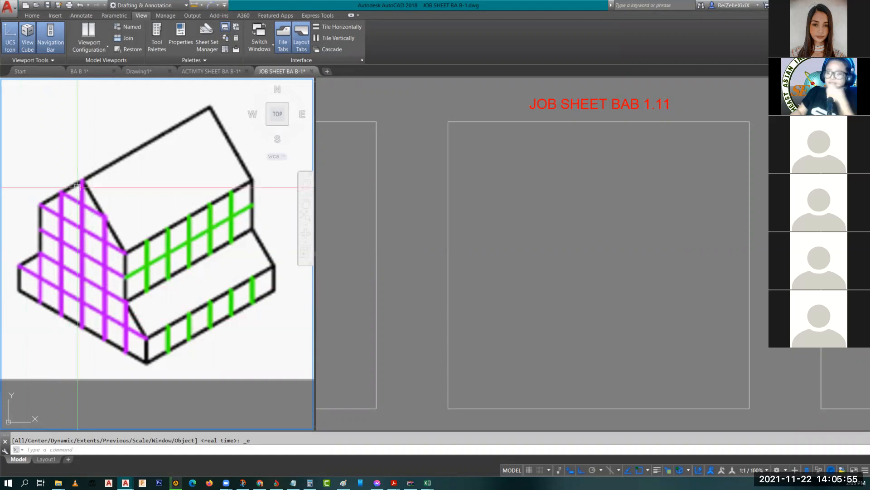
left_click(567, 287)
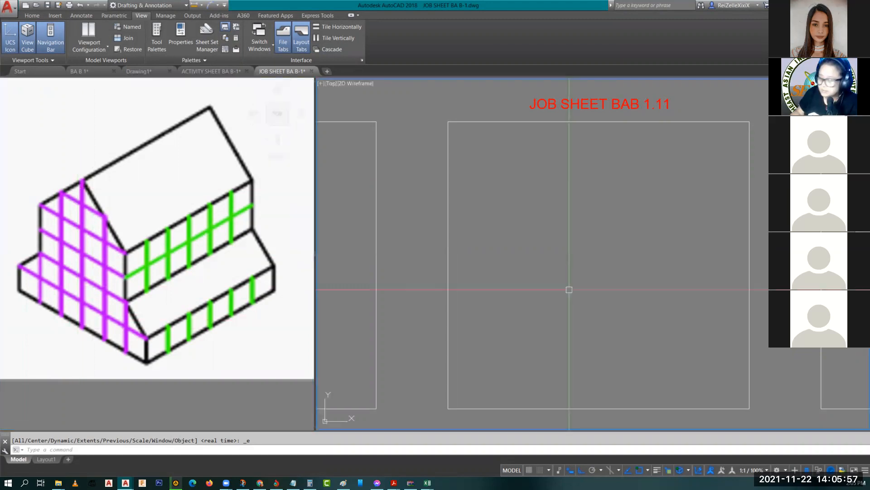
Step: Switch to the Left isoplane and draw a 6-unit isometric base edge plus a vertical edge
left_click(612, 471)
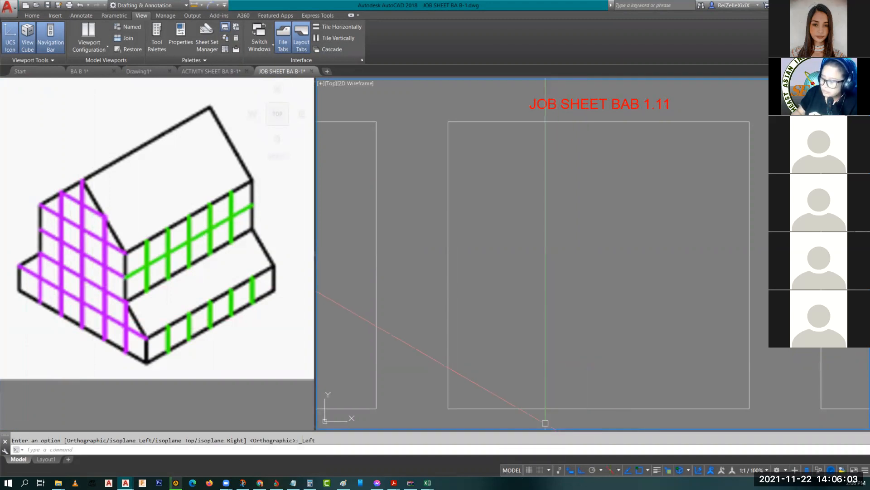
type("1")
key("Return")
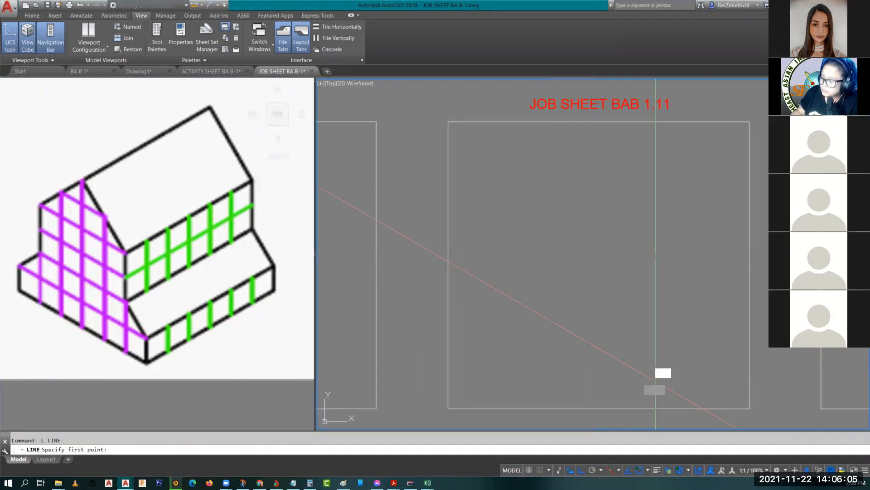
left_click(655, 380)
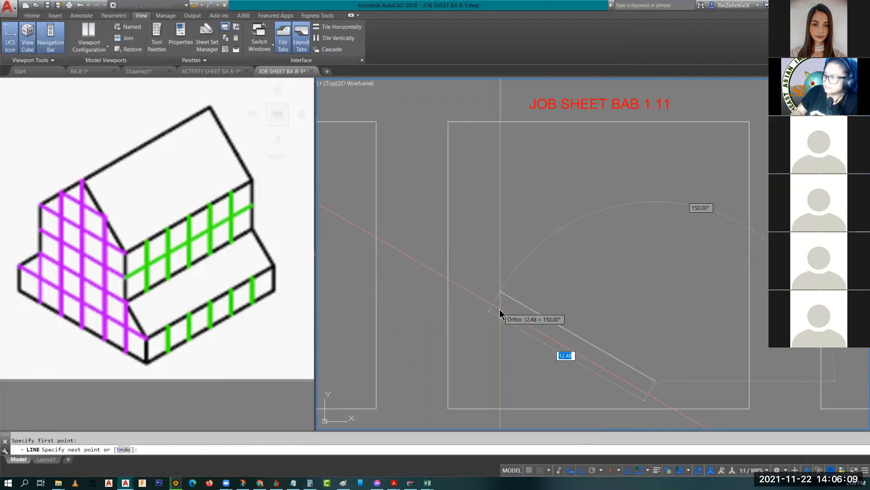
type("6")
key("Return")
key("Return")
key("Return")
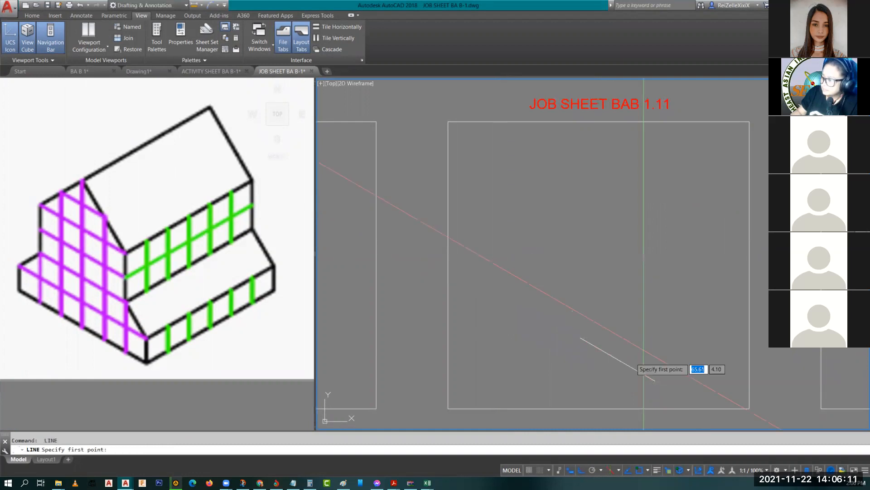
left_click(619, 359)
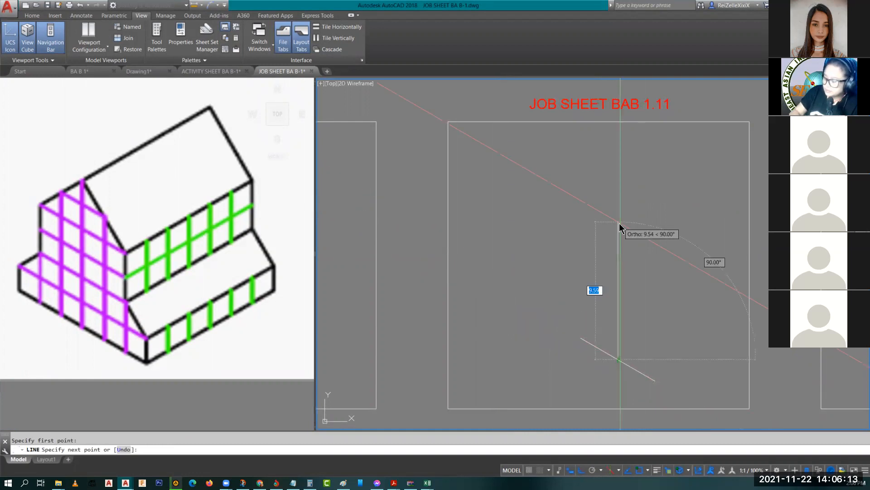
key("Return")
key("Return")
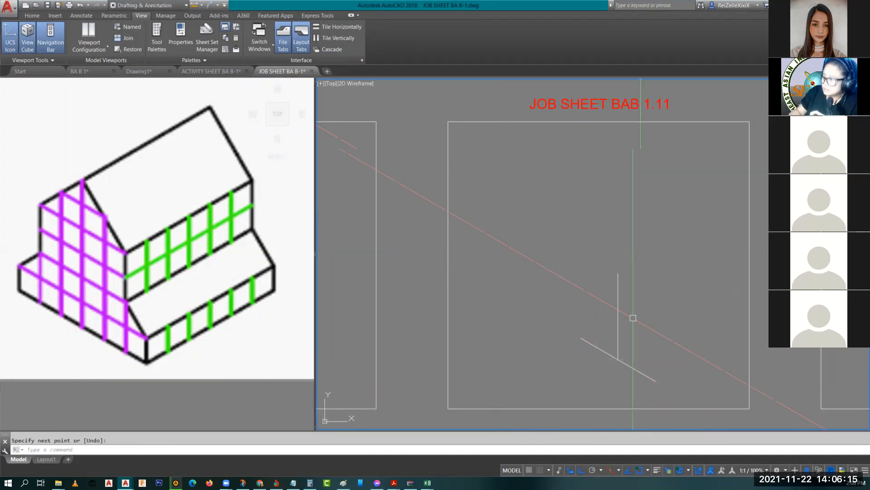
scroll(632, 318, "up", 2)
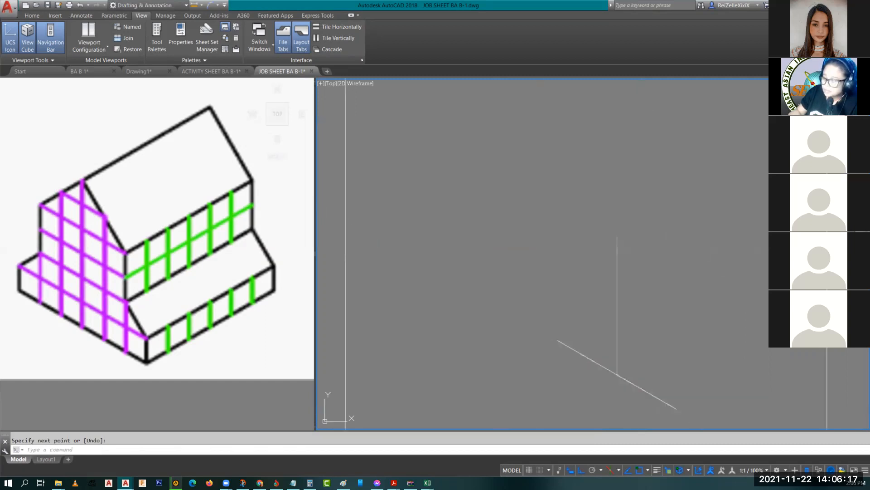
Step: Draw 1-unit vertical, sloped and vertical step segments from the base edge's end
key("Return")
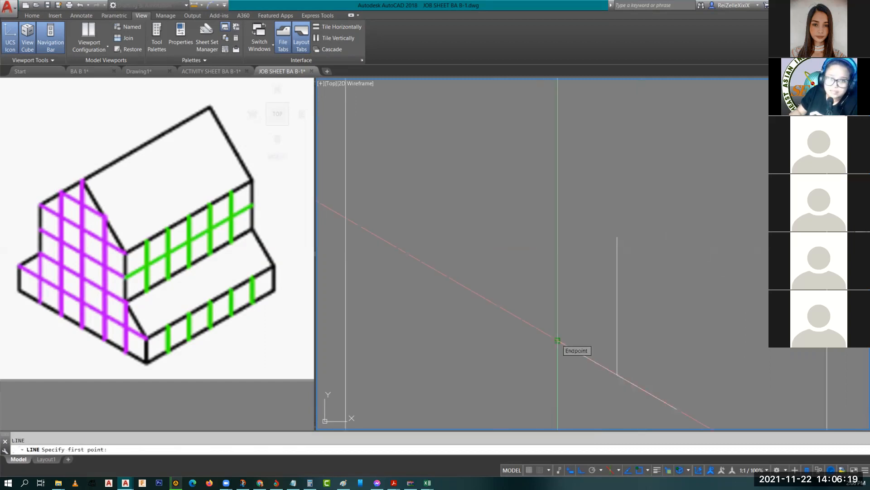
left_click(557, 340)
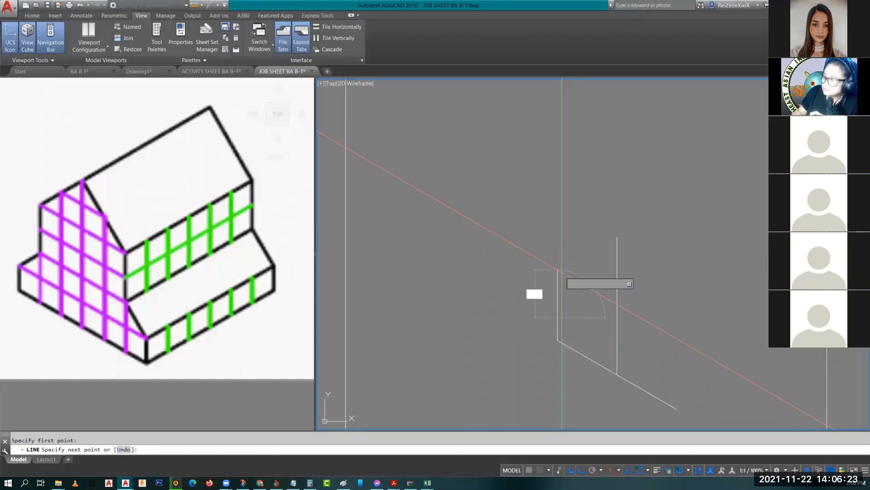
type("1")
key("Return")
type("1")
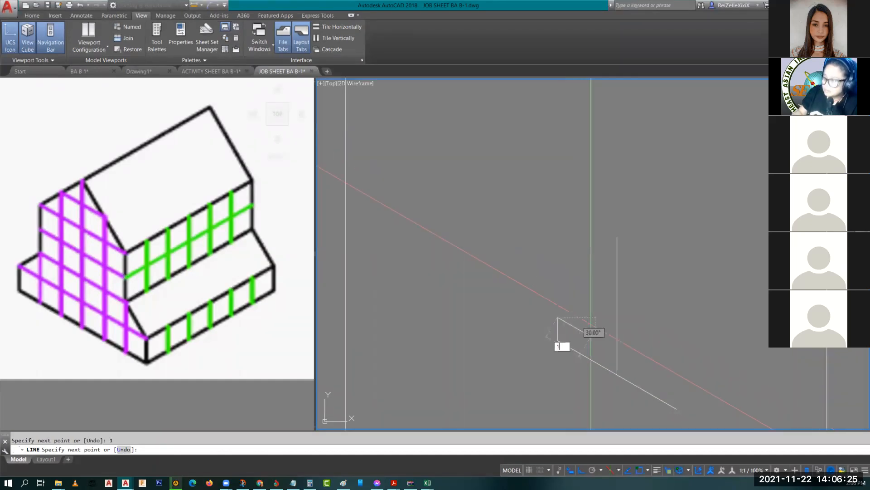
key("Return")
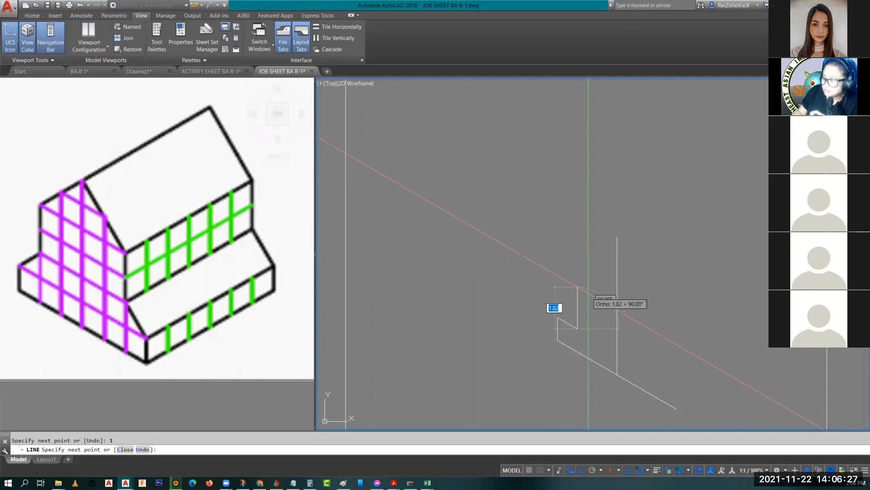
type("1")
key("Return")
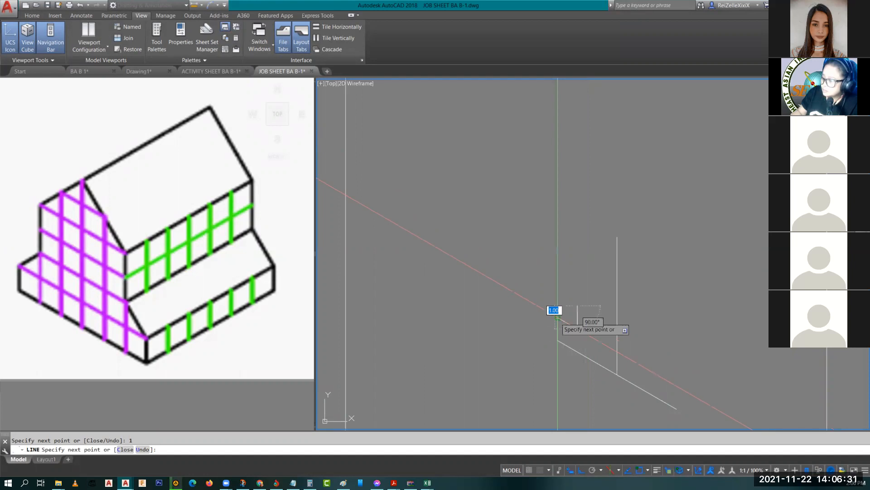
scroll(557, 317, "up", 2)
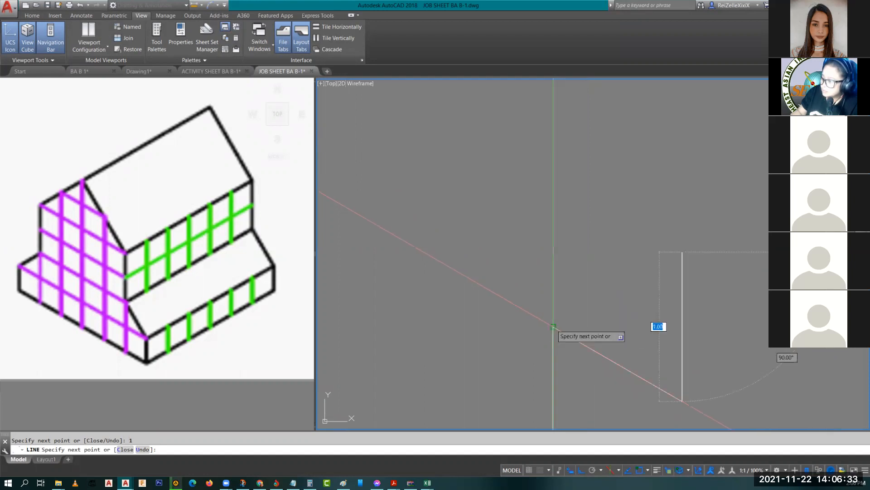
left_click(553, 326)
key("Escape")
middle_click_drag(713, 405, 647, 336)
Step: Erase the two stray lines with the E command
left_click(648, 336)
left_click(585, 292)
type("e")
key("Return")
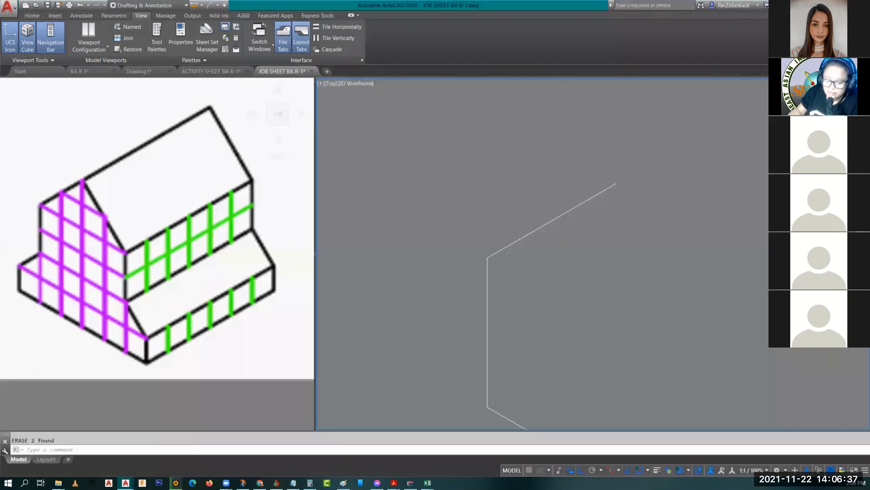
scroll(662, 212, "down", 4)
Step: Draw a 2-unit vertical segment from the corner and a sloped line up to the roof apex
type("l")
key("Return")
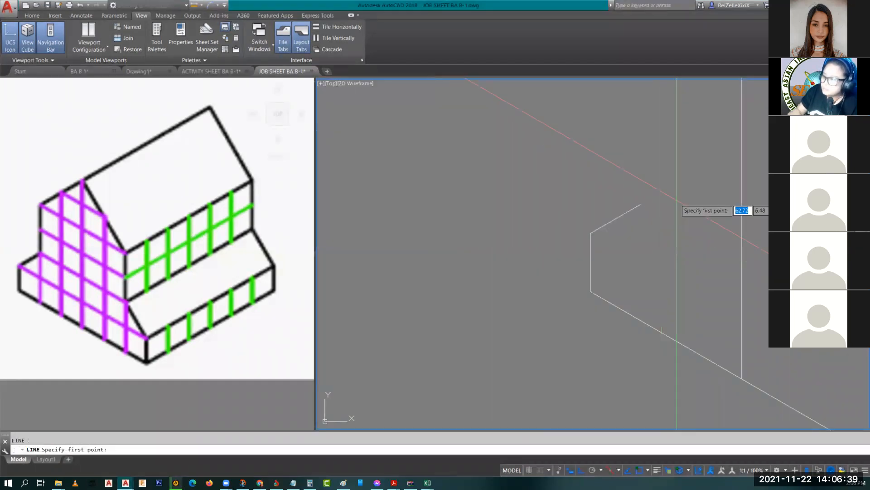
scroll(624, 257, "down", 2)
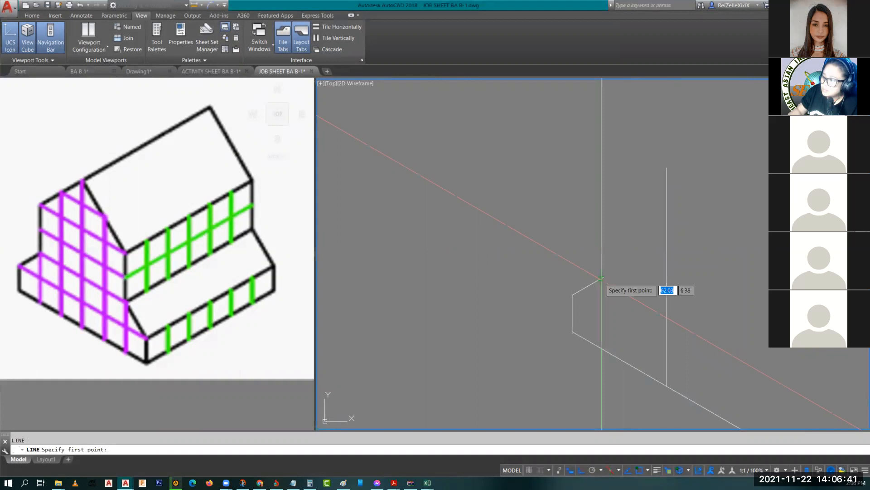
left_click(604, 276)
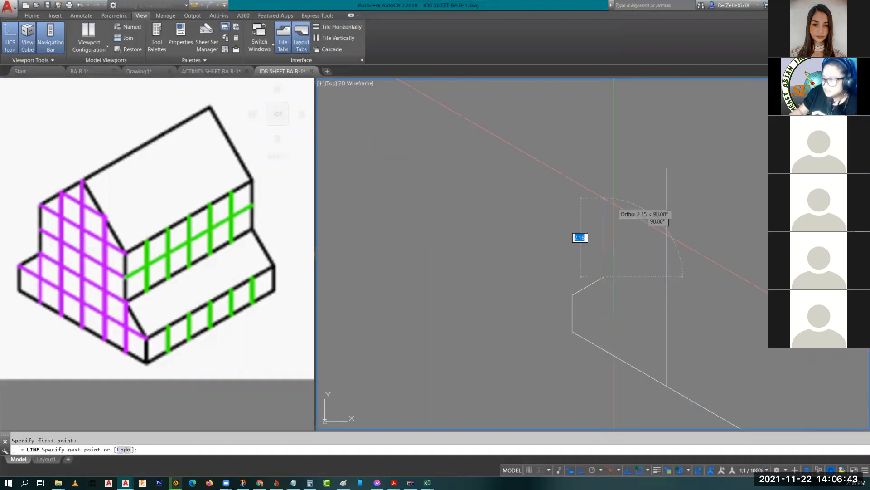
type("2")
key("Return")
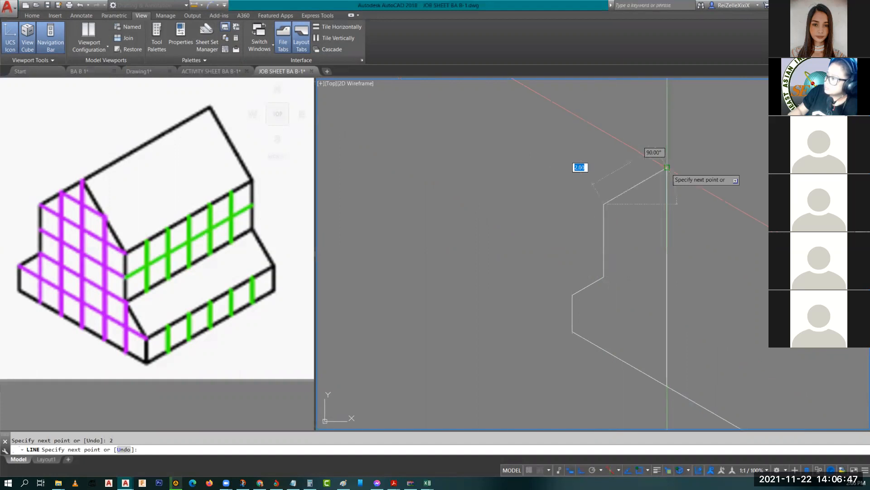
left_click(666, 167)
key("Escape")
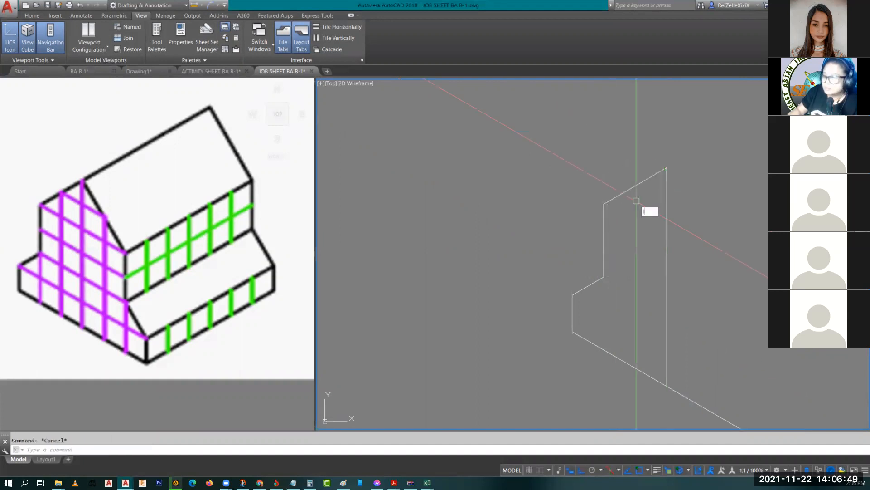
Step: Draw a 4-unit vertical edge and snap its roof line to the apex endpoint
key("Return")
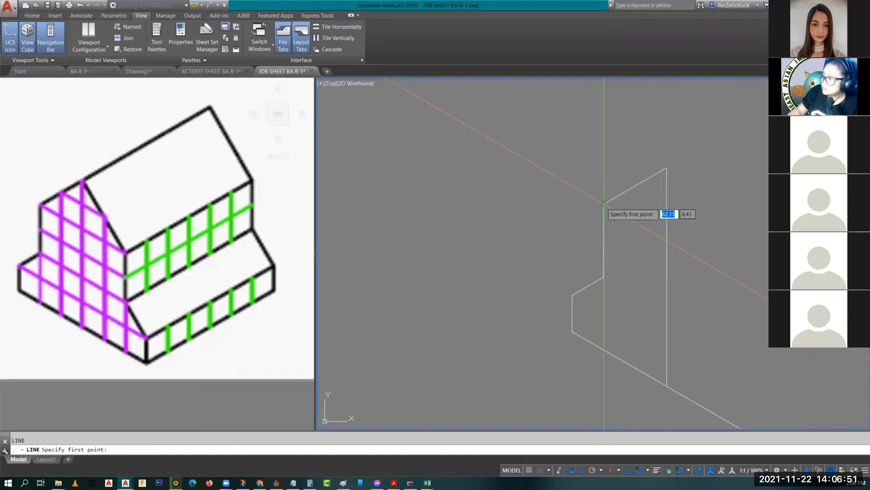
left_click(605, 202)
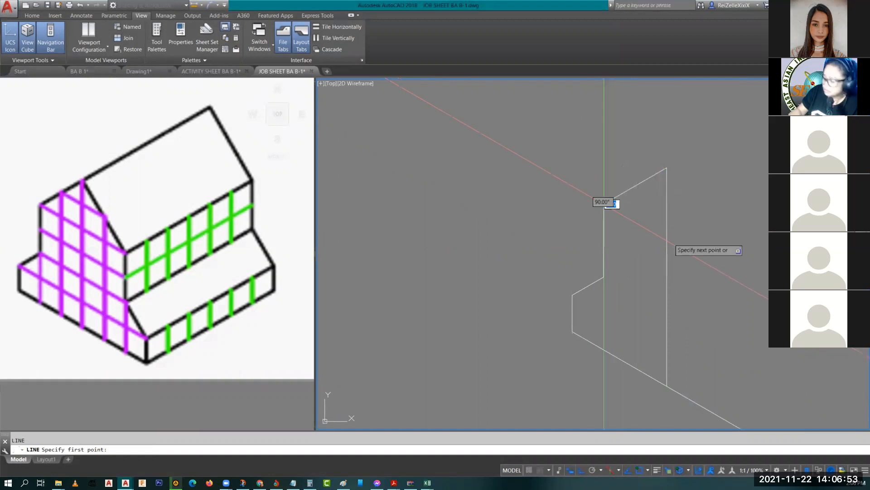
type("4")
key("Return")
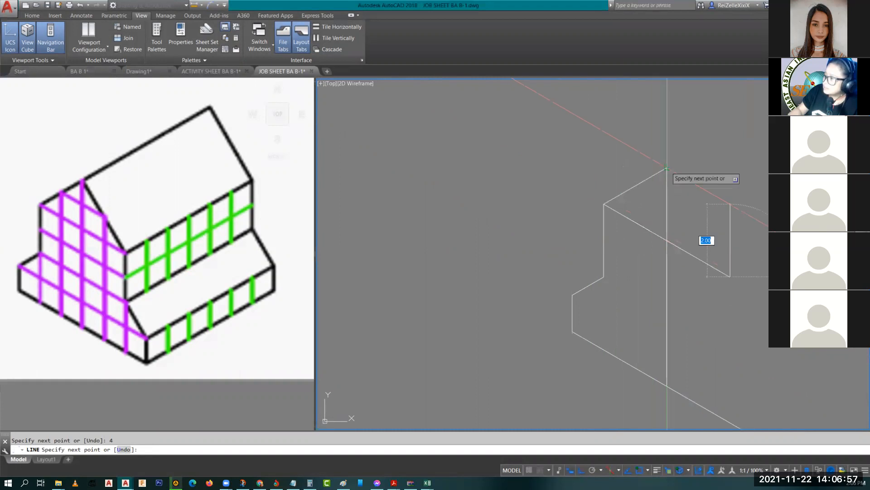
type("en")
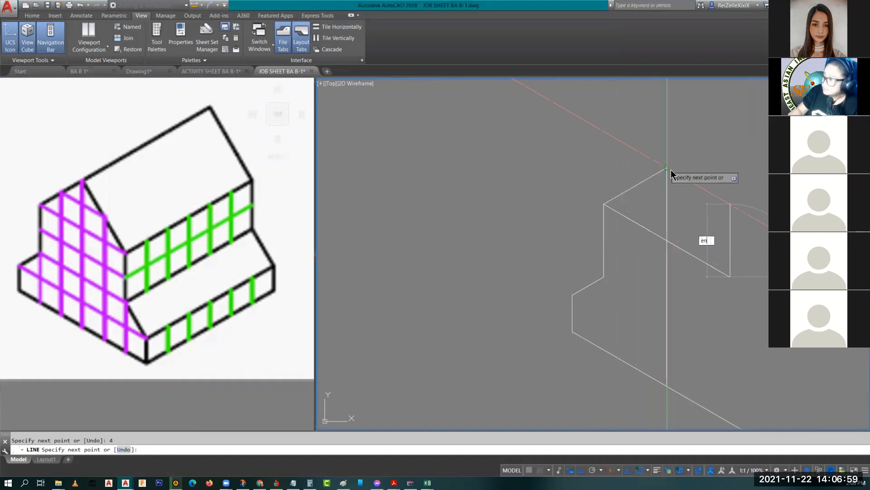
type("d")
key("Return")
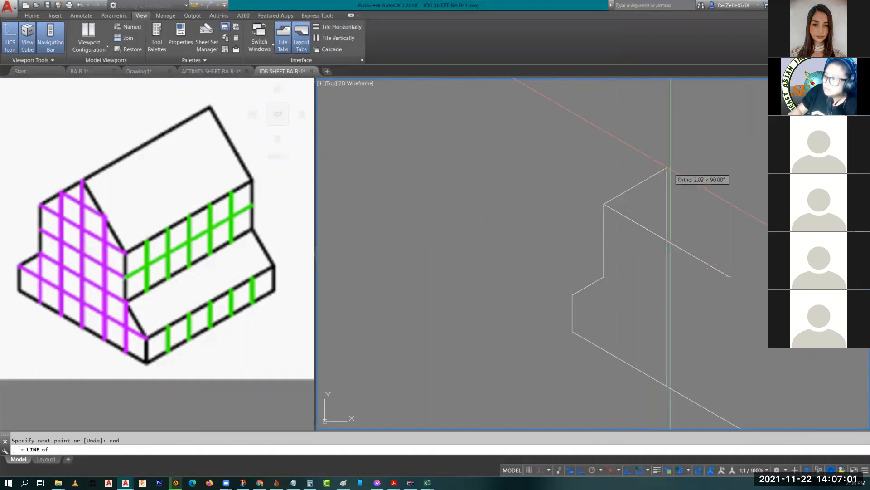
left_click(667, 168)
scroll(715, 231, "down", 2)
key("Escape")
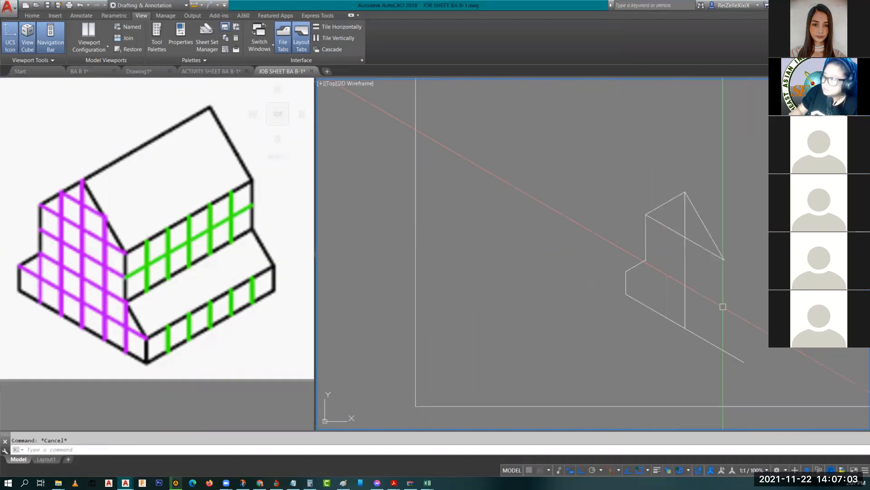
middle_click_drag(687, 264, 576, 189)
scroll(577, 189, "up", 2)
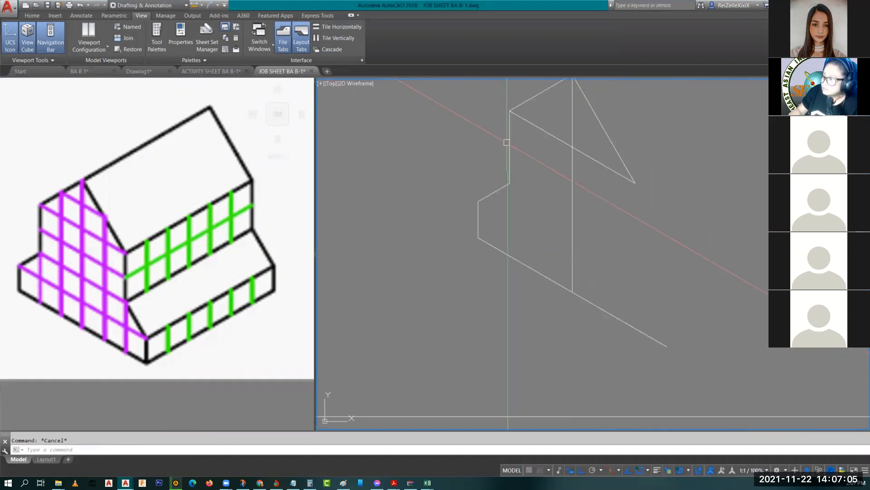
Step: Copy the 2-unit vertical edge to the right corner
left_click(507, 141)
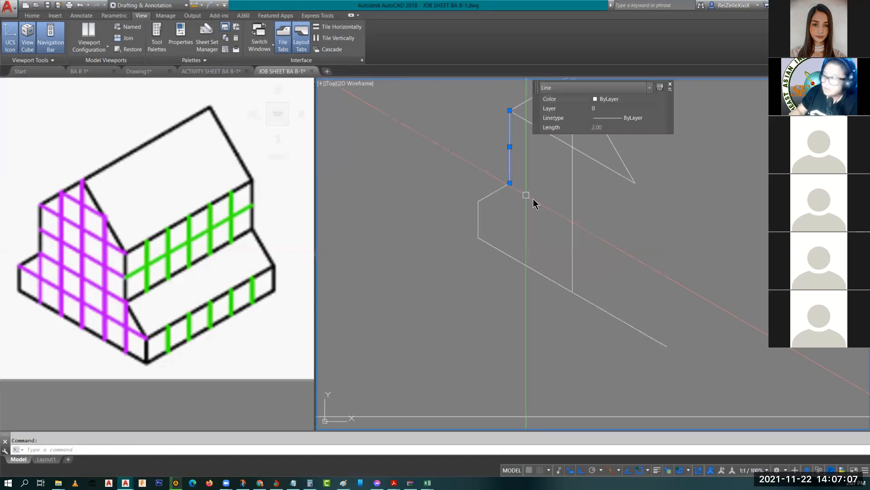
key("Escape")
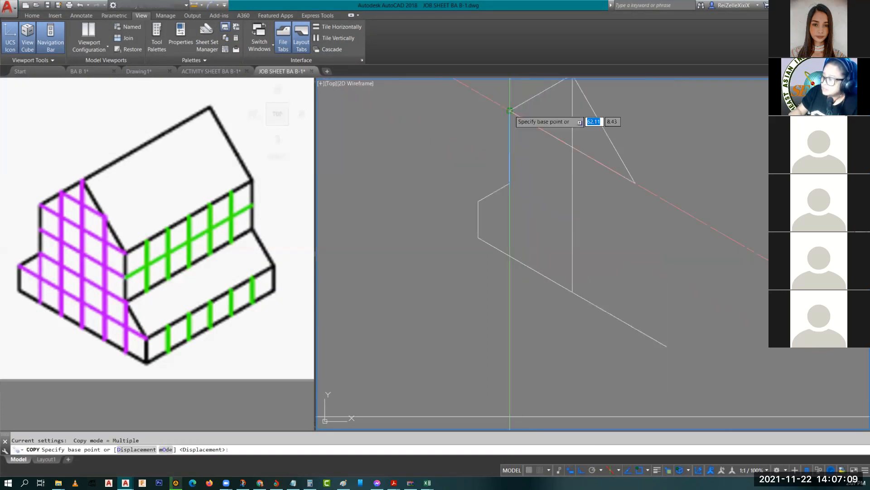
left_click(510, 110)
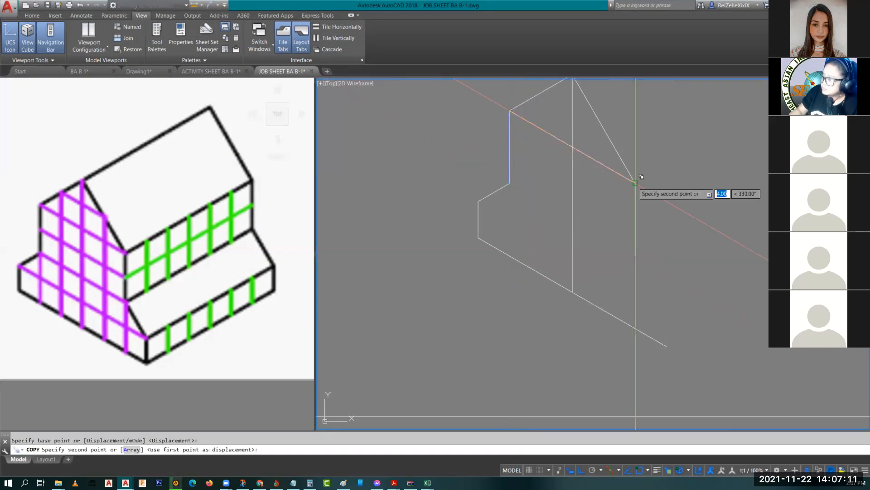
left_click(635, 182)
key("Escape")
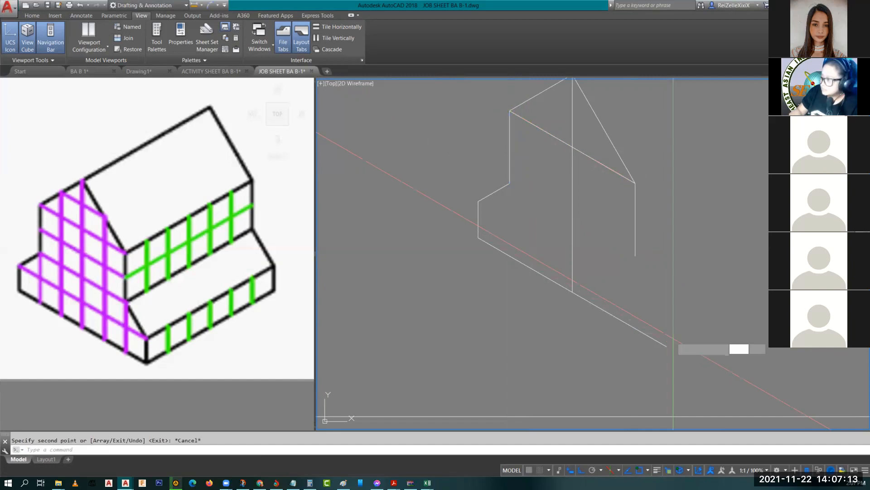
Step: Draw a 1-unit line up from the lower-right corner and a 1-unit line along the step
type("l")
key("Return")
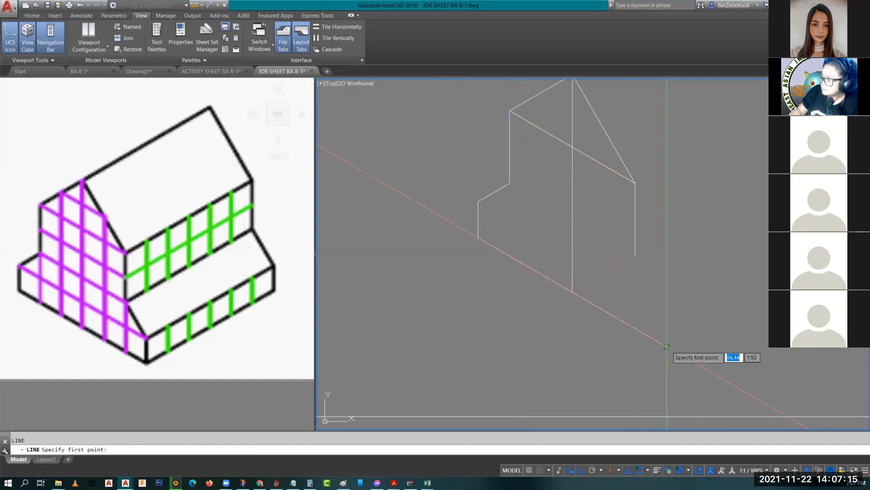
left_click(666, 346)
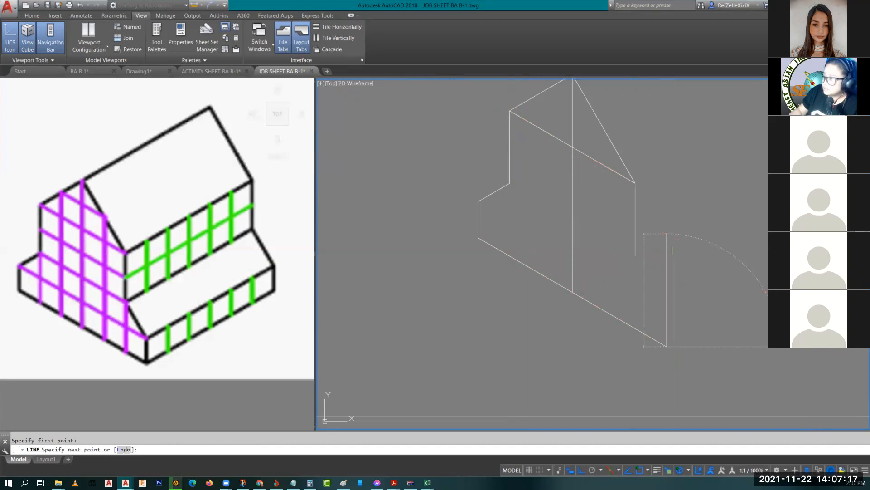
type("1")
key("Return")
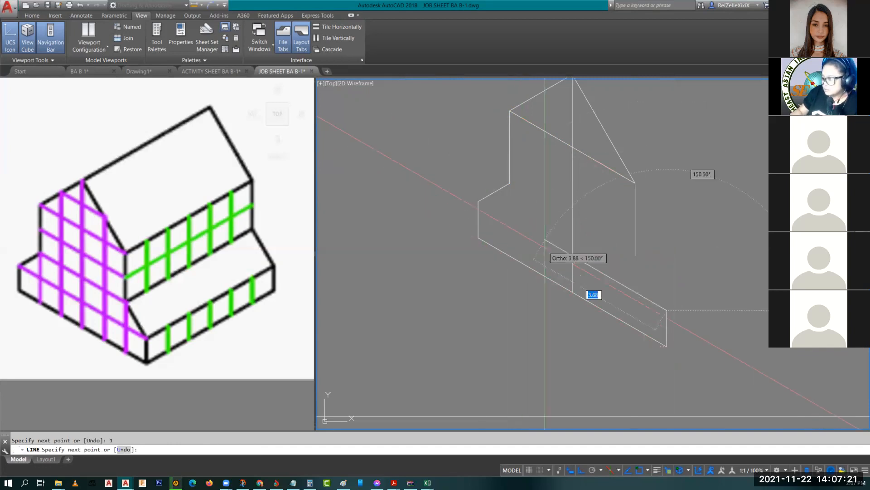
type("1")
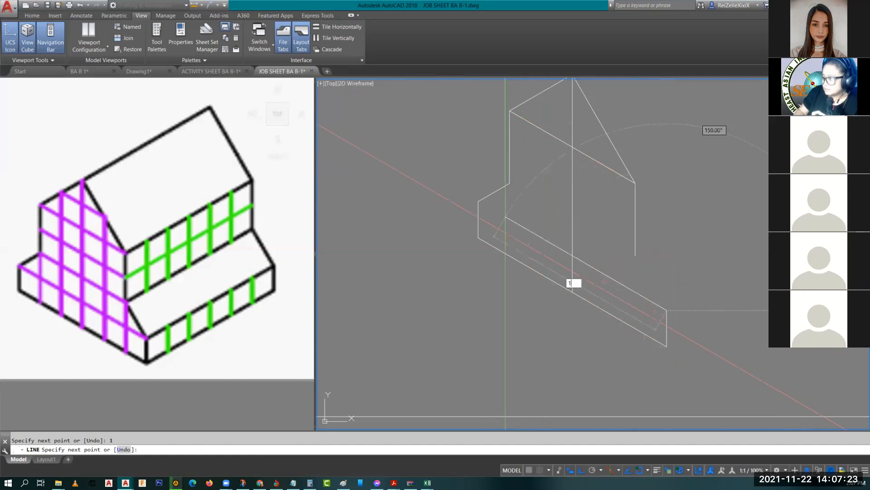
key("Return")
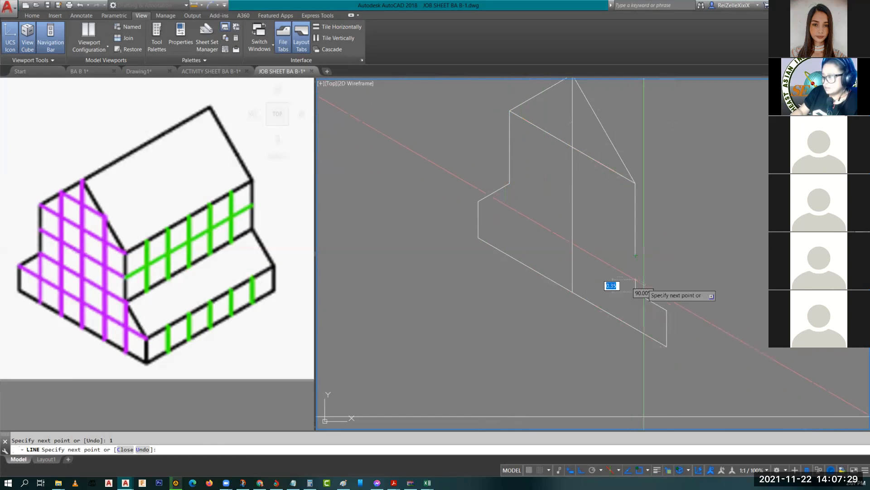
key("Escape")
Step: Delete the stray short slanted line and redraw it from the step corner up-left
left_click(654, 303)
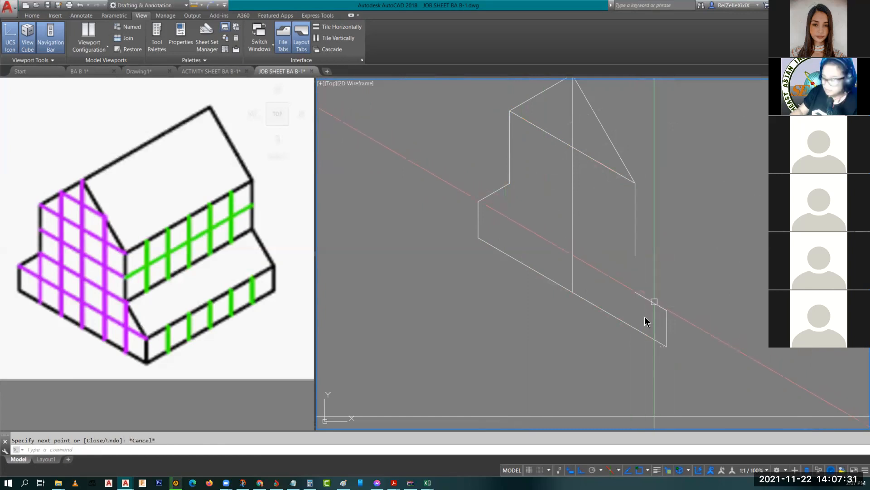
key("Delete")
type("l")
key("Return")
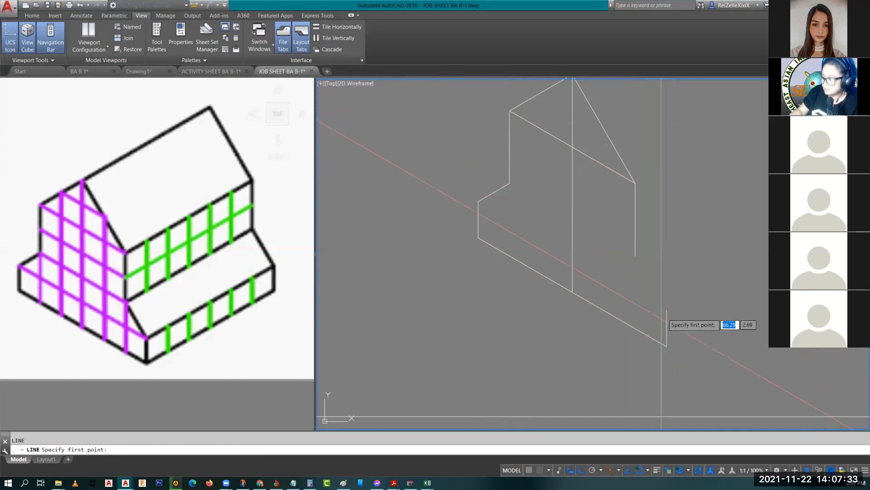
left_click(667, 311)
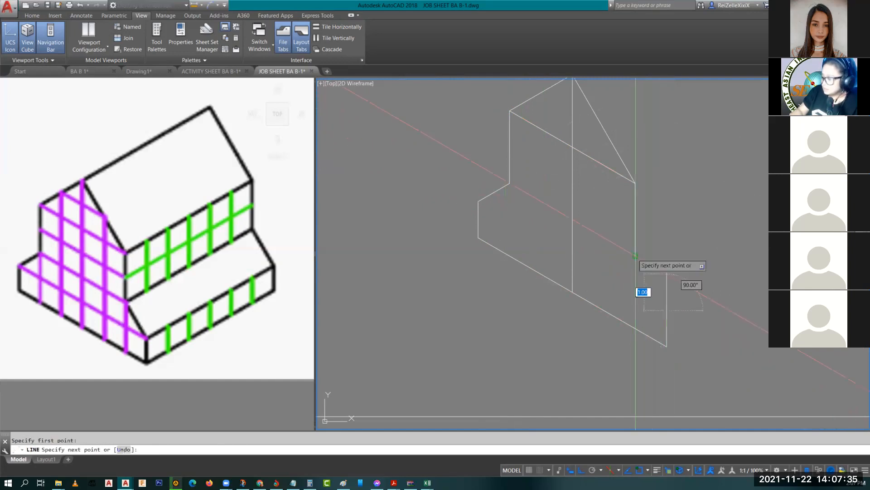
left_click(635, 254)
key("Escape")
Step: Bring the whole outline into view and select the central vertical and diagonal lines
scroll(697, 282, "down", 2)
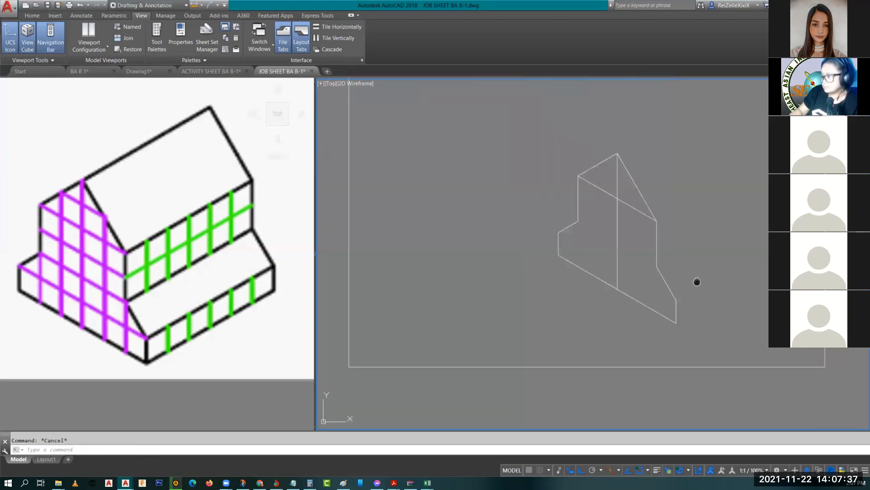
middle_click_drag(697, 282, 597, 298)
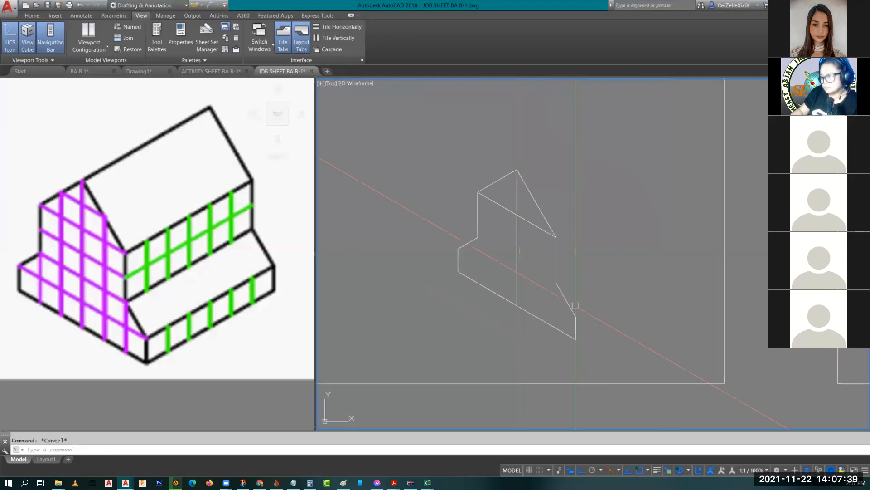
left_click(518, 247)
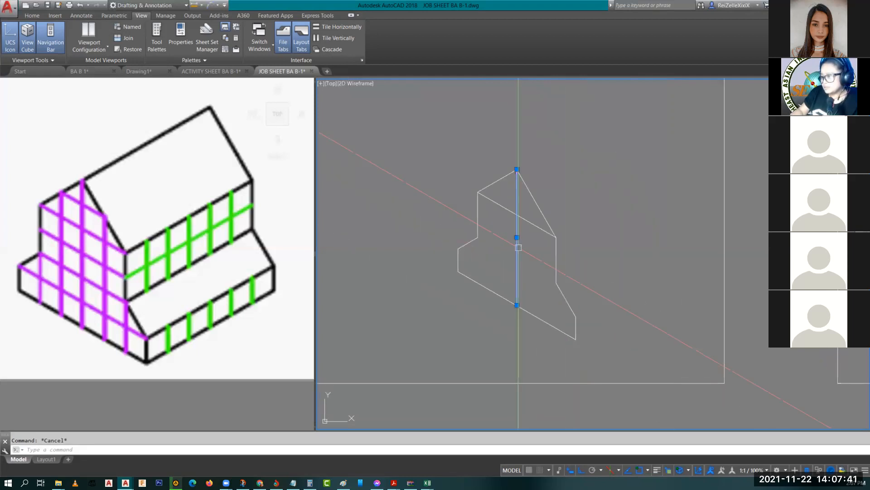
left_click(503, 211)
Step: Erase the two selected lines and draw a 30° base edge on the top isoplane
key("Delete")
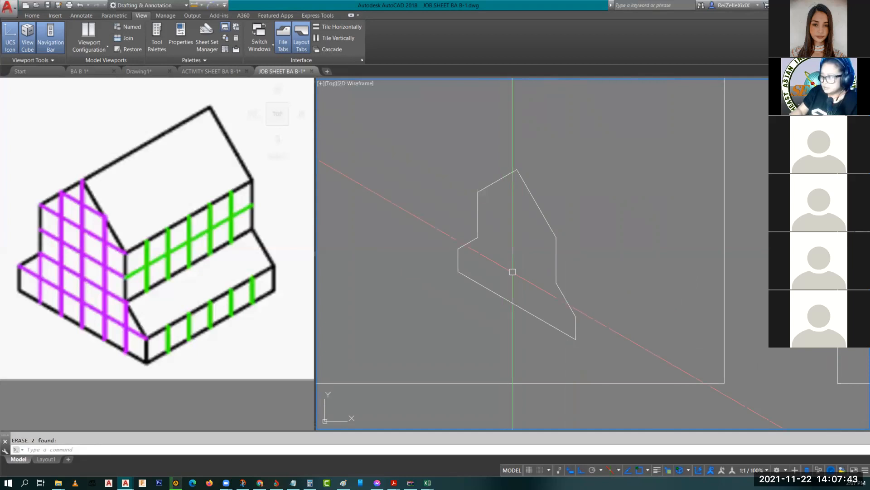
scroll(513, 272, "down", 2)
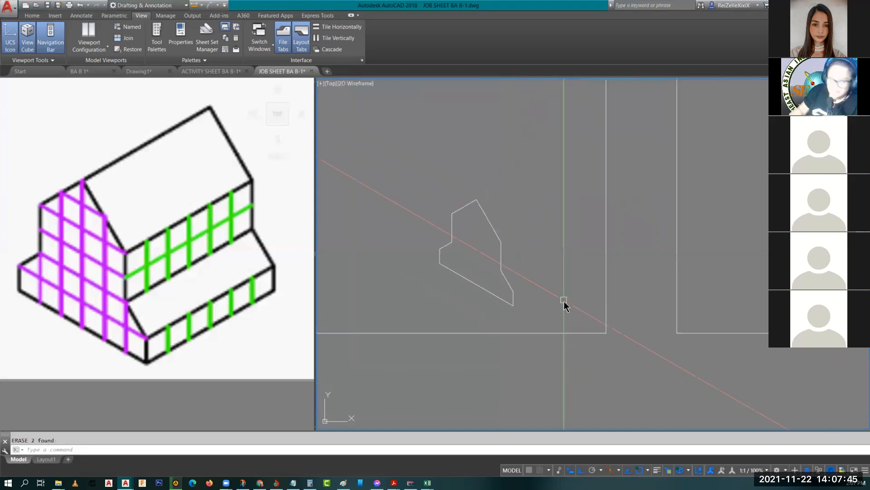
type("l")
key("Return")
key("F5")
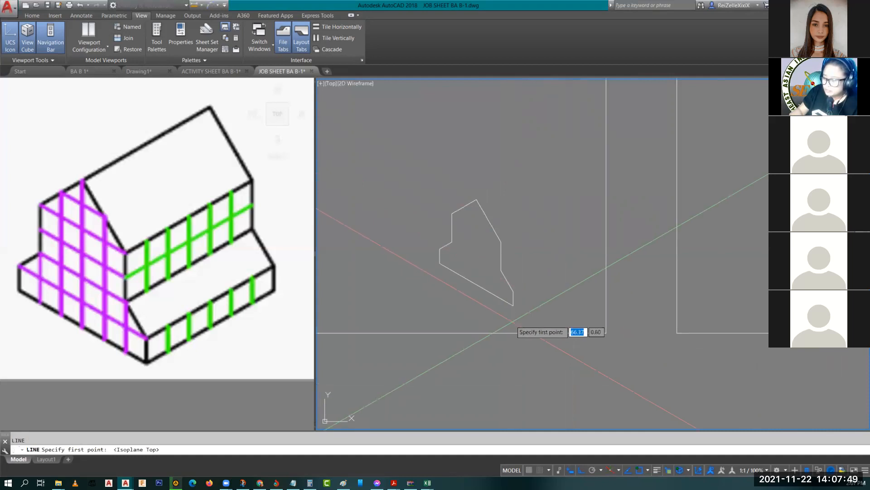
left_click(513, 305)
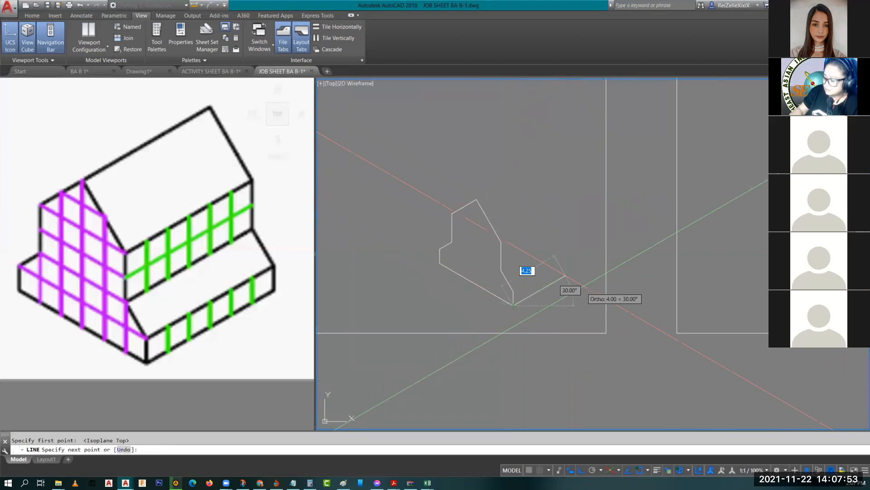
left_click(584, 282)
key("Escape")
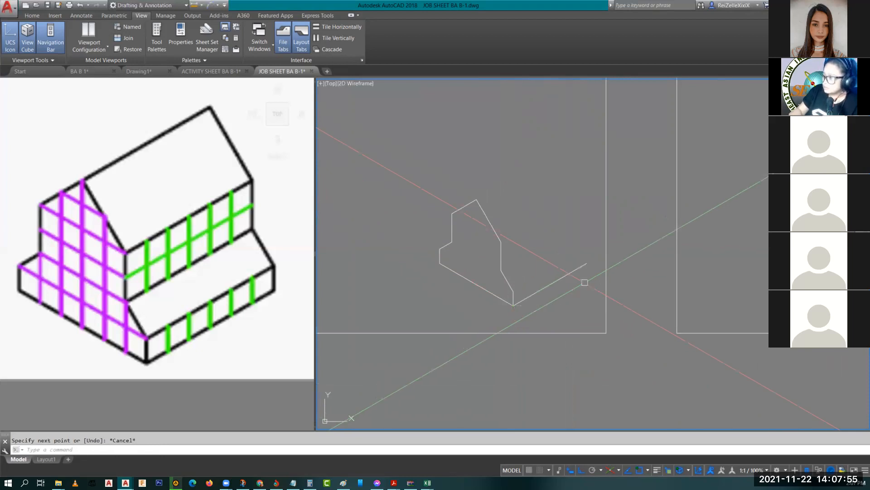
scroll(503, 274, "up", 2)
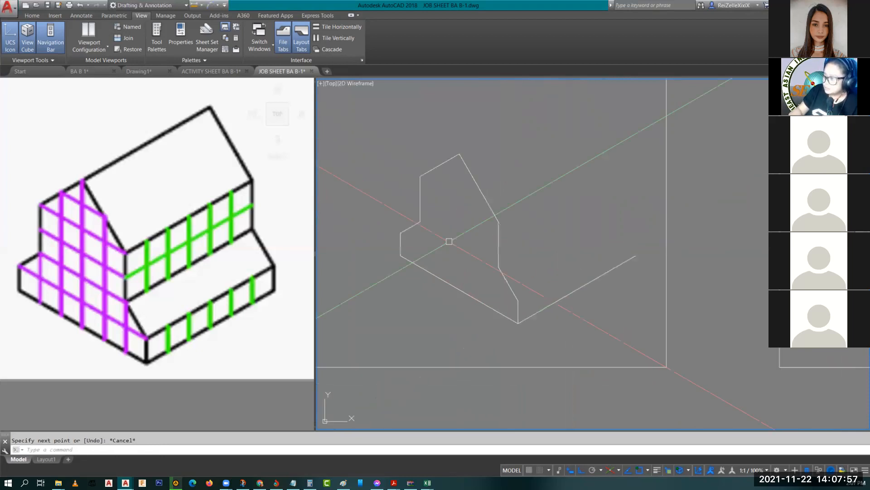
key("F5")
key("F5")
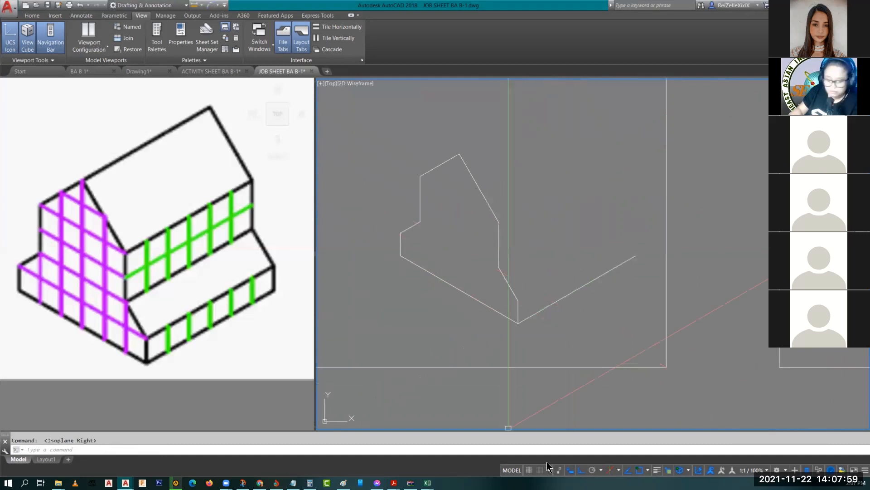
key("F8")
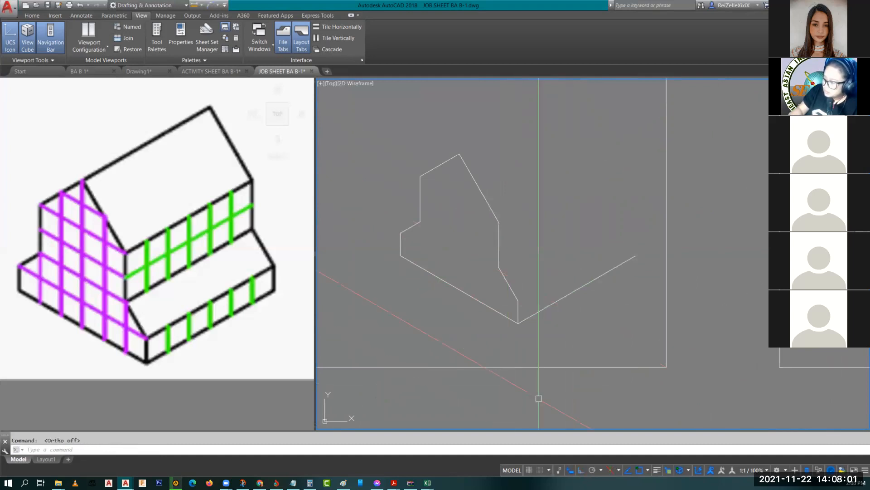
Step: Copy the four edges from peak to bottom corner to the base line's far end
left_click(521, 320)
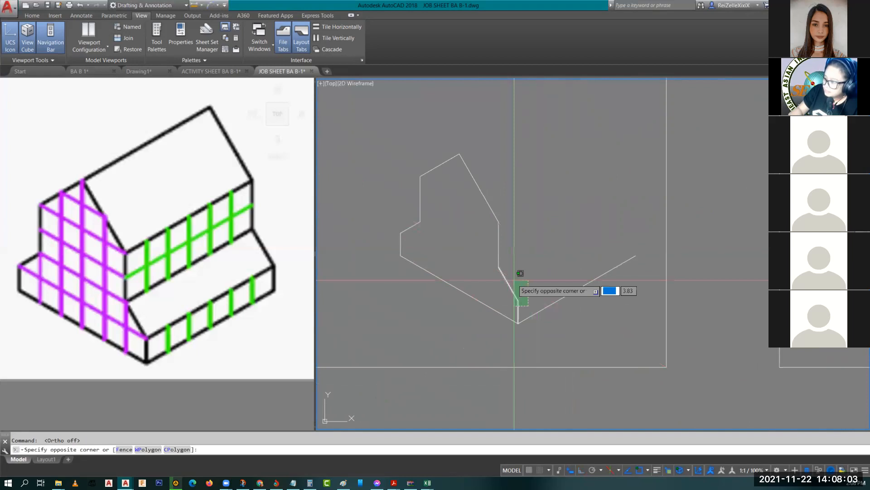
left_click(506, 245)
left_click(509, 252)
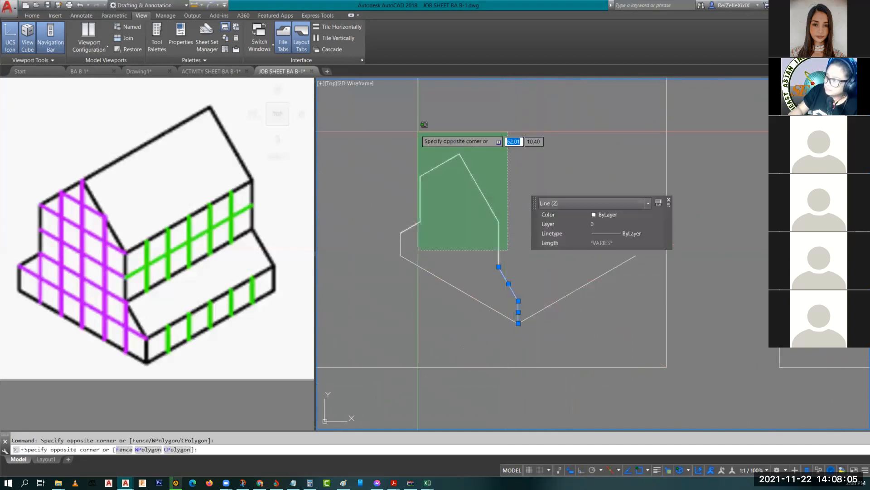
left_click(418, 127)
left_click(414, 265)
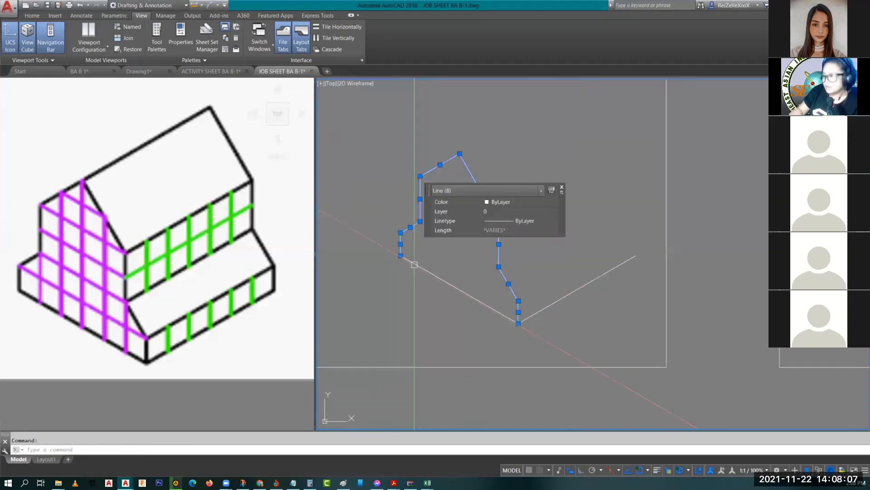
key("Escape")
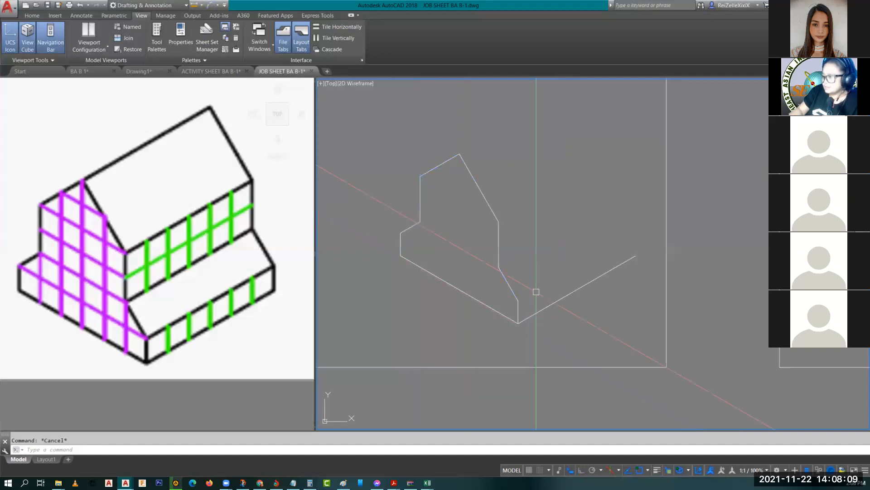
left_click(528, 306)
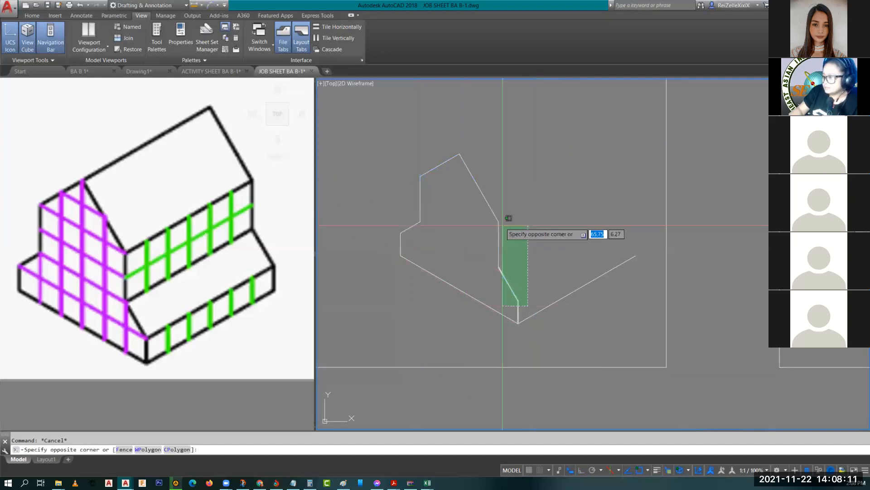
left_click(477, 185)
type("co")
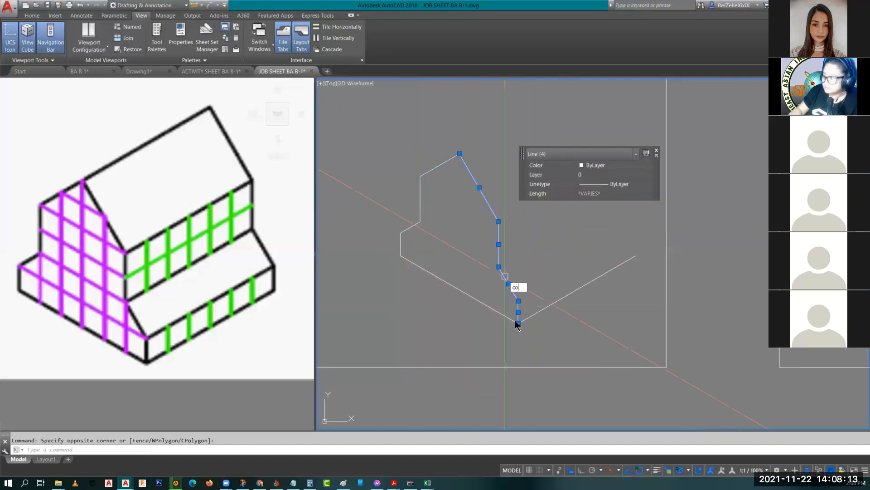
key("Return")
left_click(518, 323)
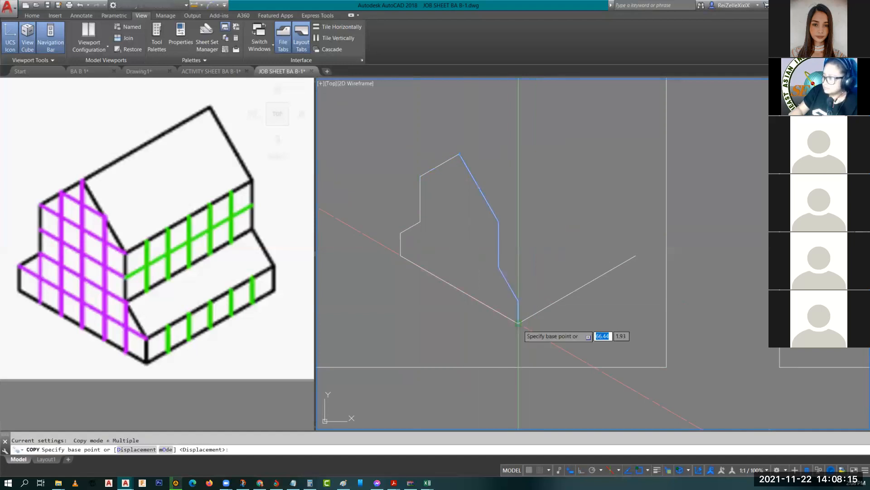
left_click(635, 256)
key("Escape")
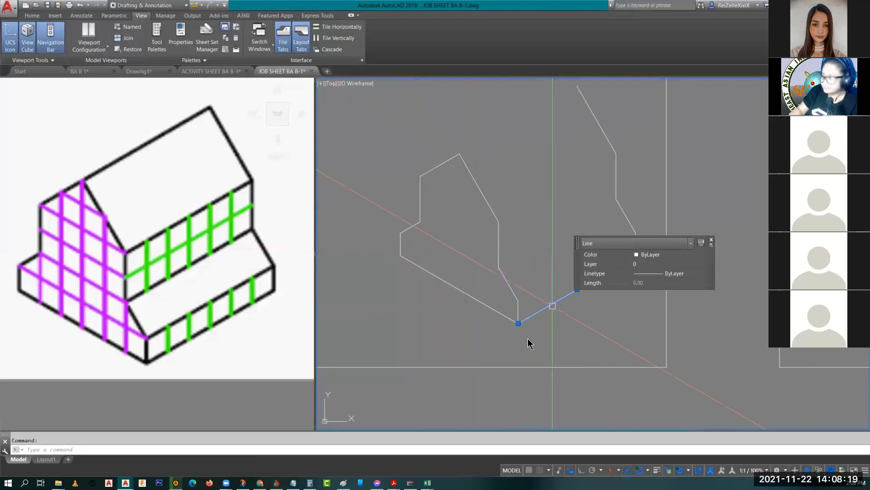
Step: Copy the base line to the step corner and the upper corner
type("co")
key("Return")
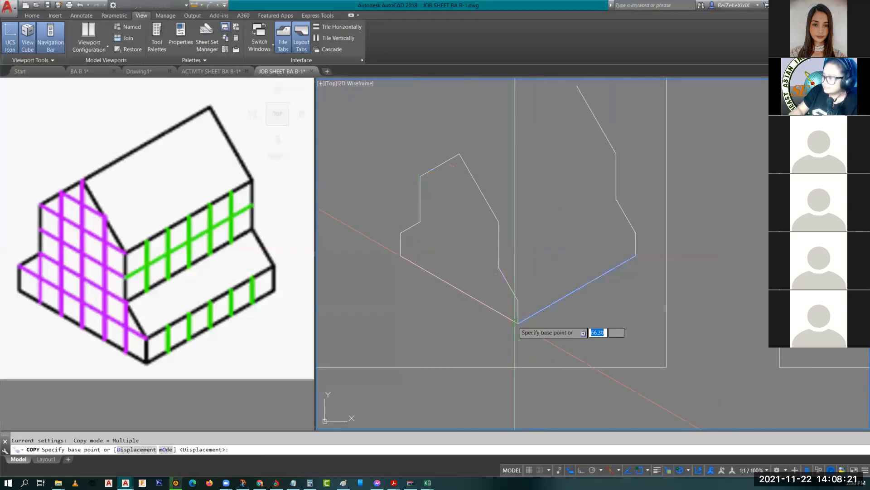
left_click(517, 323)
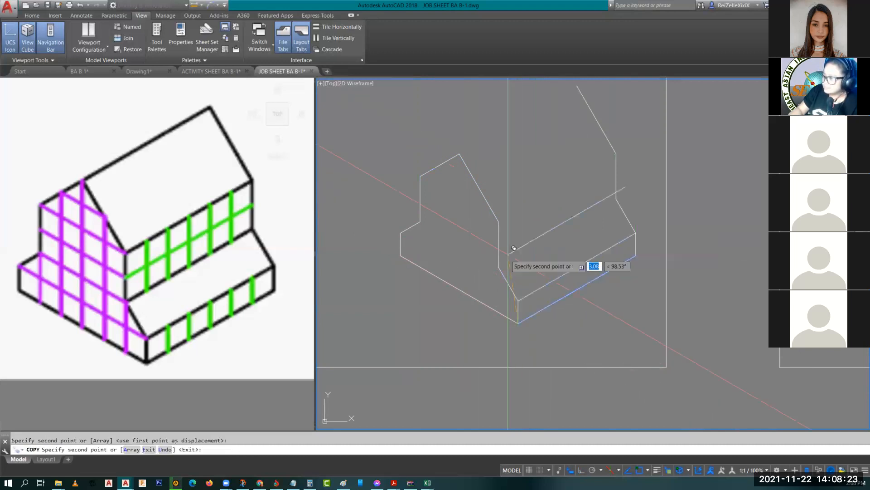
left_click(499, 266)
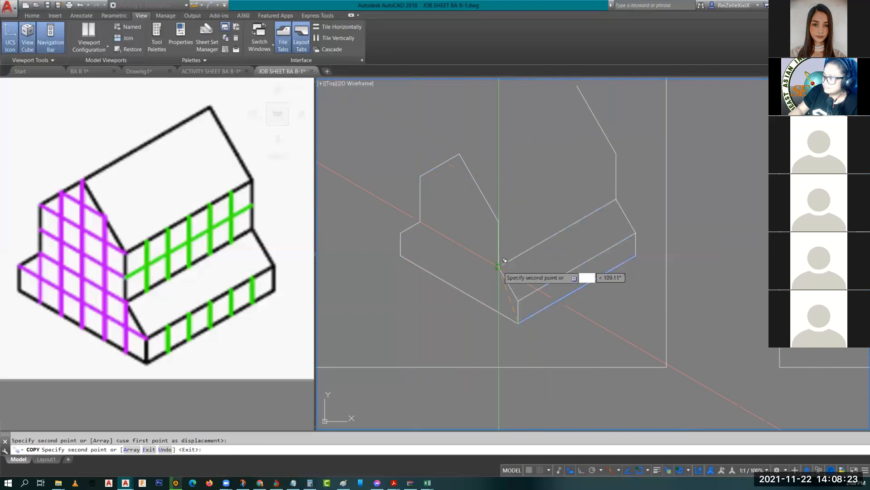
left_click(504, 216)
key("Escape")
Step: Window-select all 18 house lines and move them into the centre of the 1.11 frame
scroll(524, 295, "down", 4)
scroll(526, 286, "up", 2)
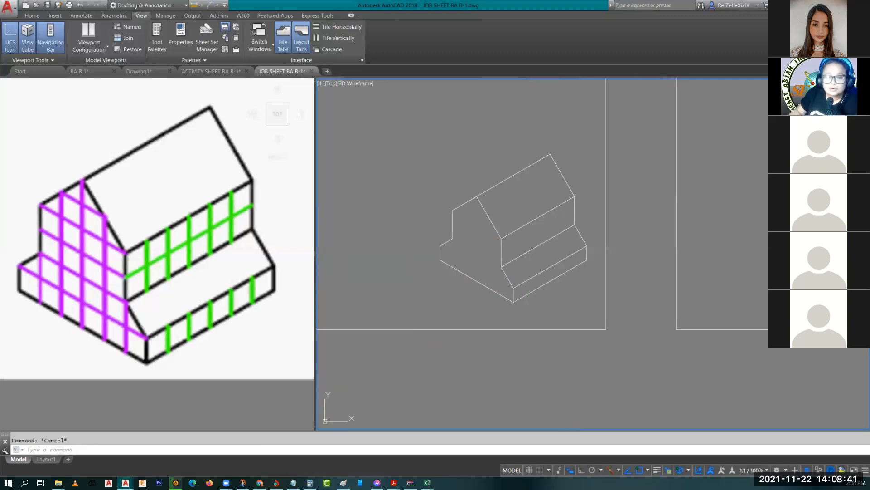
scroll(549, 362, "down", 3)
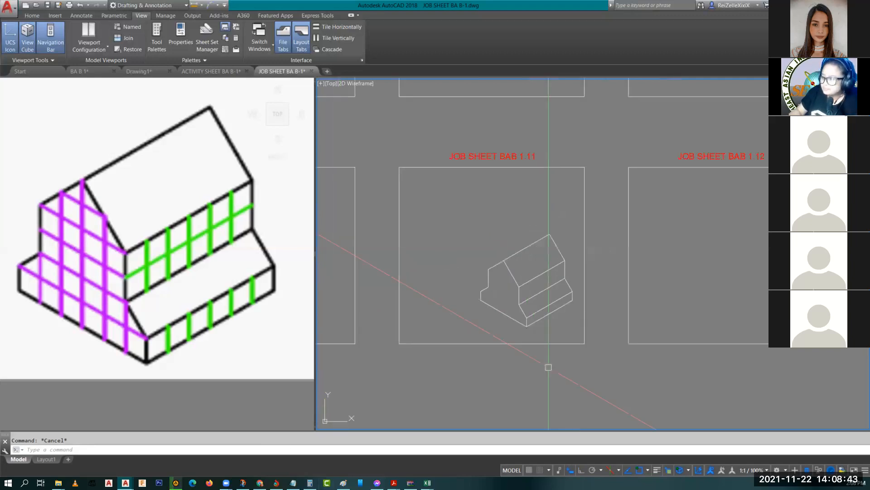
scroll(460, 239, "up", 2)
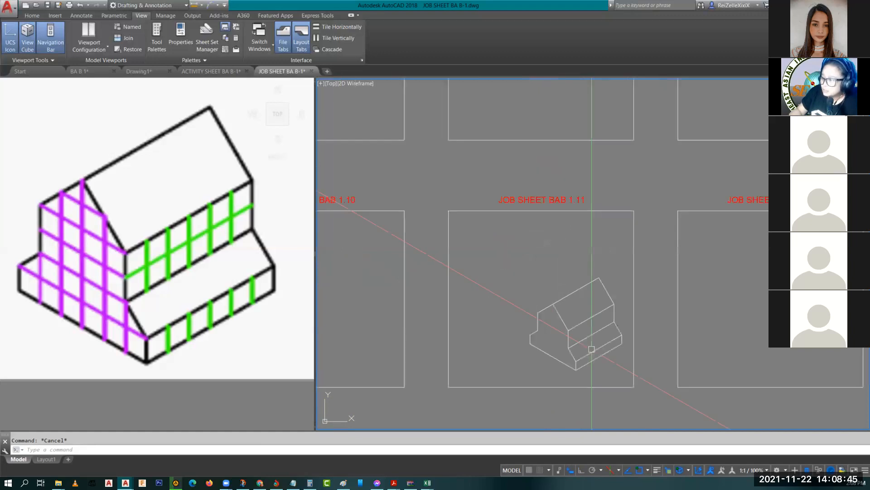
left_click(633, 370)
left_click(480, 217)
left_click(648, 351)
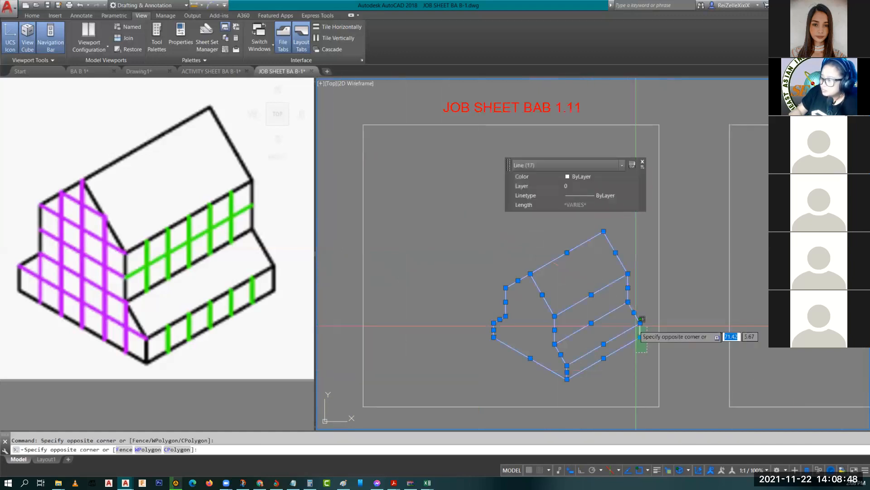
left_click(637, 326)
type("m")
key("Return")
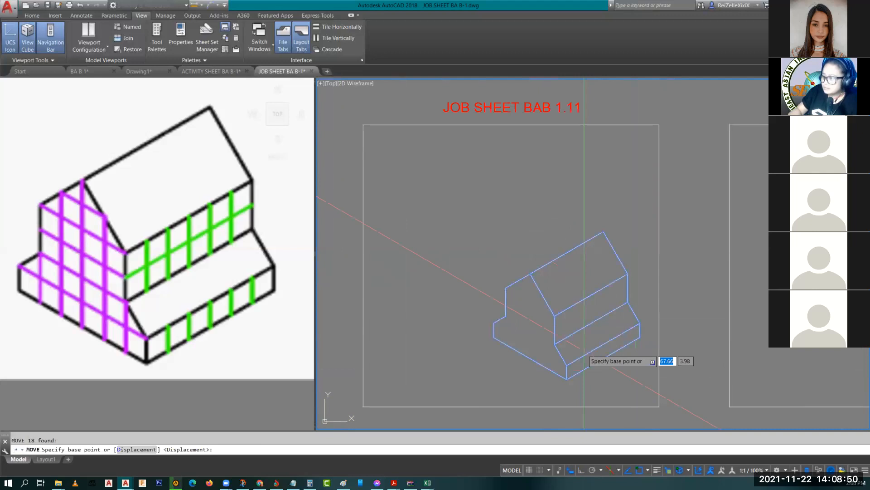
left_click(583, 350)
key("Escape")
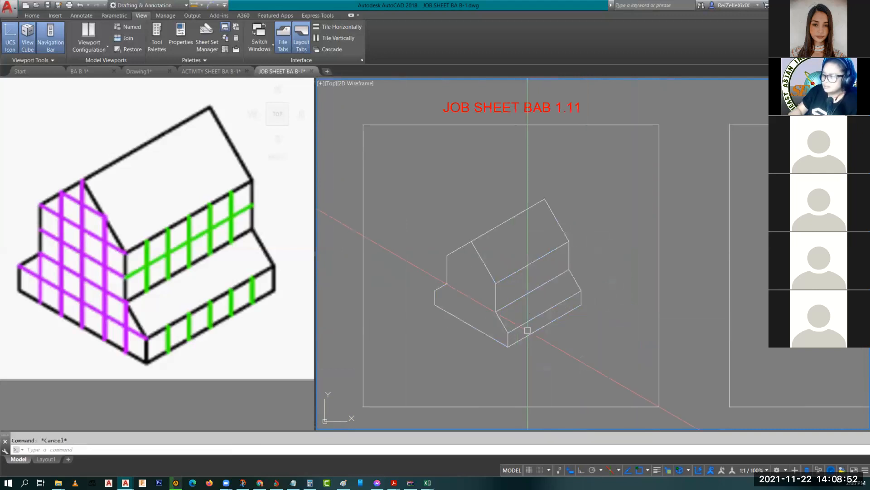
scroll(555, 348, "down", 2)
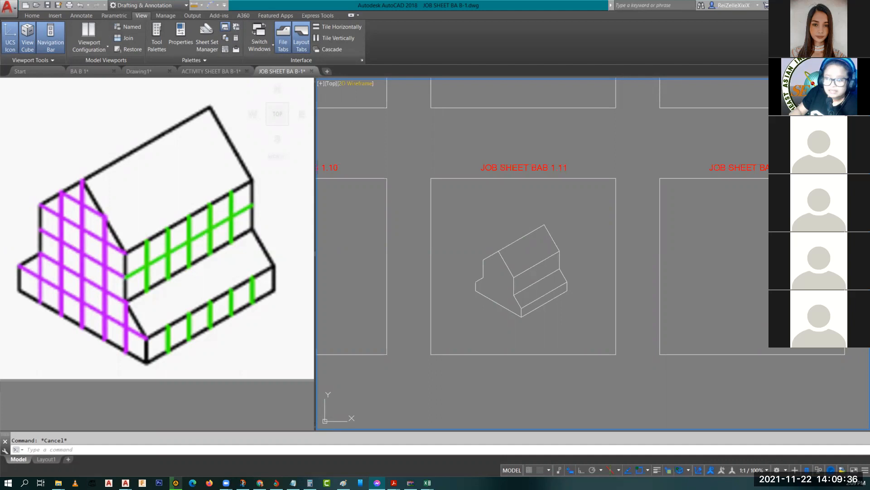
Step: Switch to the BA B 1 drawing and fit page 8, listing exercises 1.01 to 1.10, in view
left_click(89, 72)
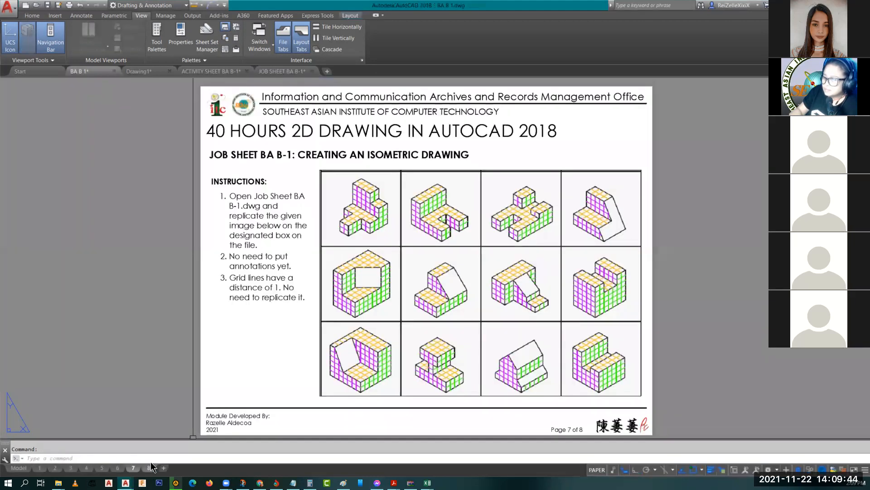
left_click(150, 465)
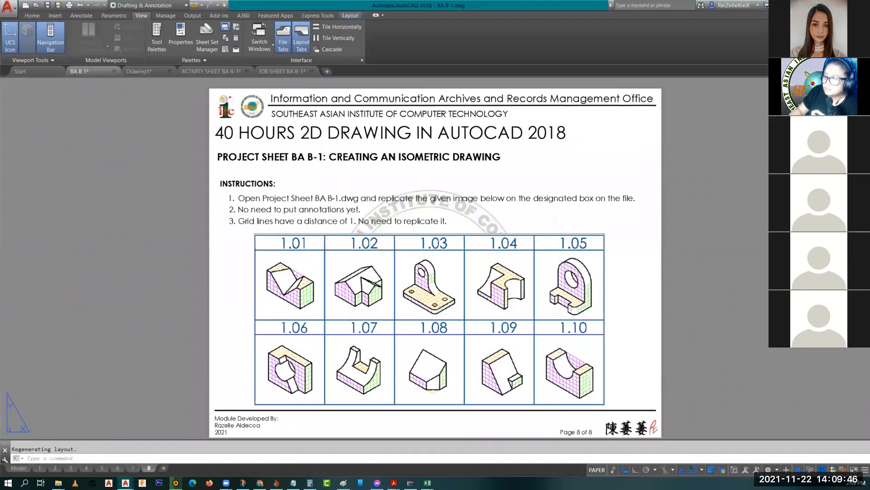
middle_click_drag(395, 338, 327, 283)
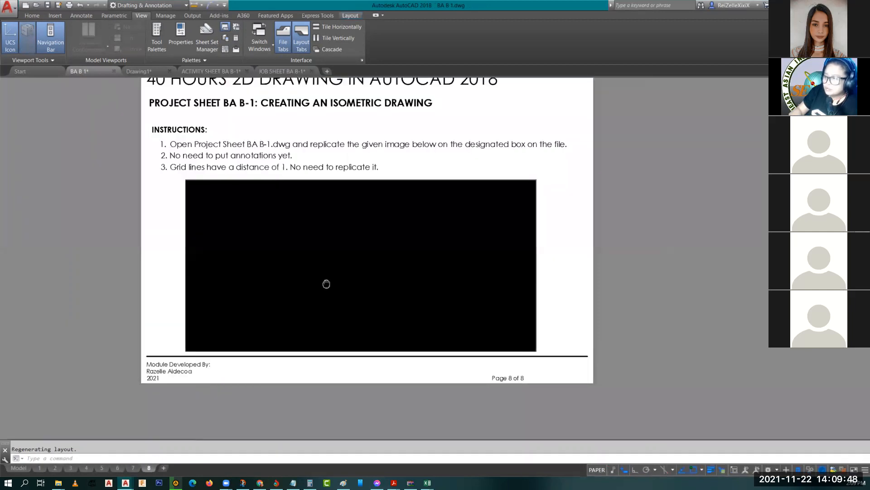
double_click(326, 284)
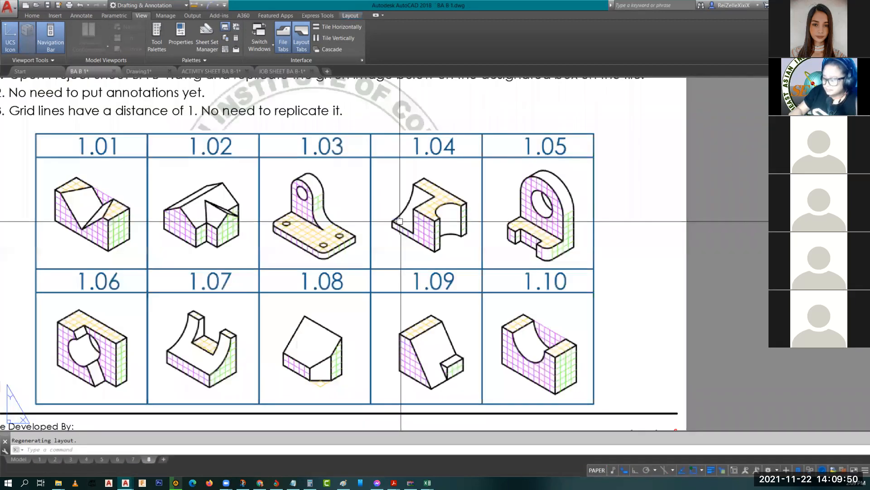
scroll(460, 242, "down", 2)
middle_click_drag(508, 282, 520, 306)
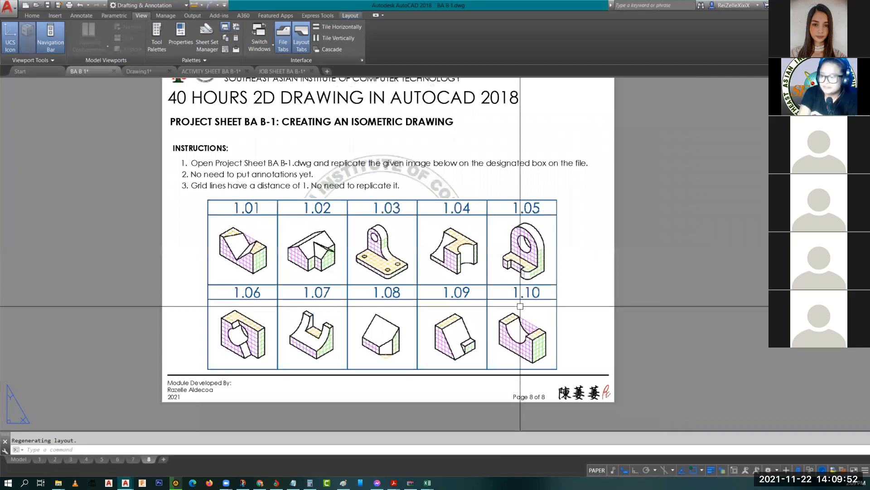
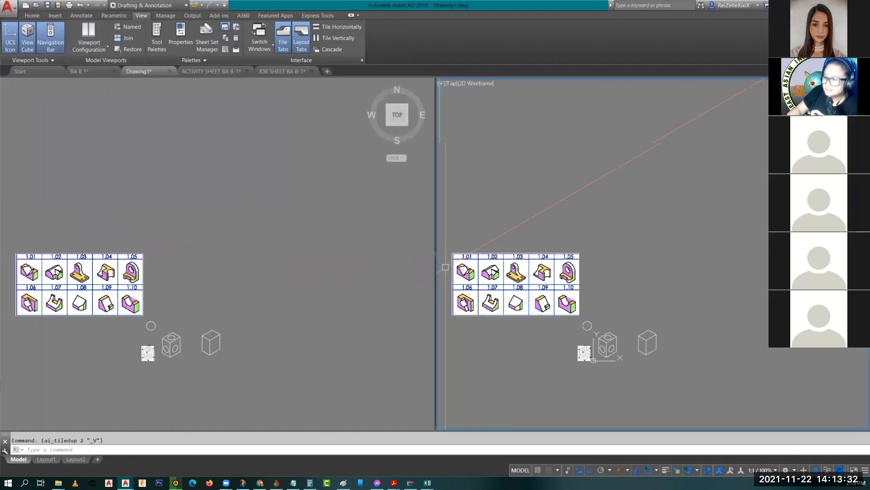
Step: Clear the stray selection and bring up the BA B 1 sheet showing figures 1.01–1.10
left_click(576, 244)
key("Escape")
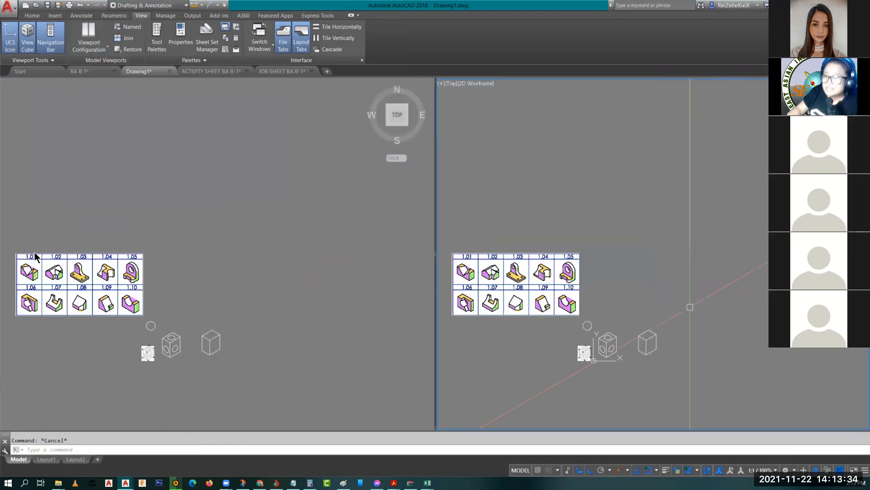
left_click(81, 71)
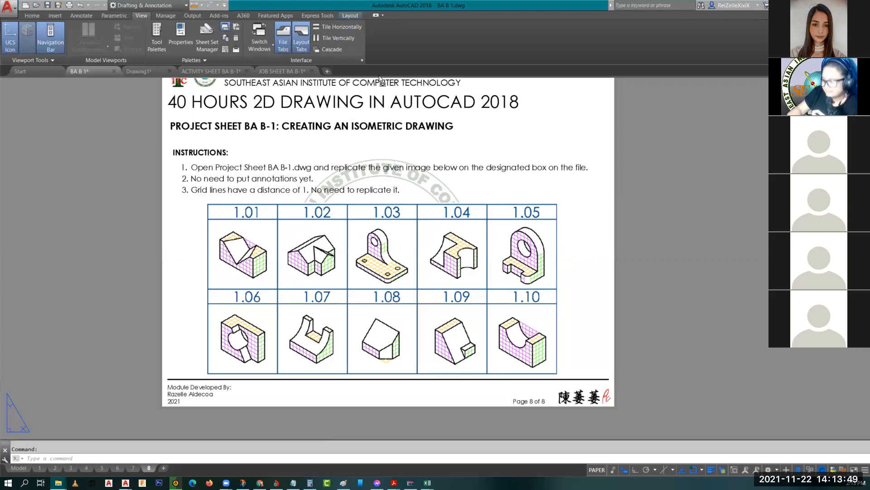
Step: Drag PROJECT SHEET BA B-1.dwg onto the file tab bar to open it
left_click_drag(383, 67, 386, 70)
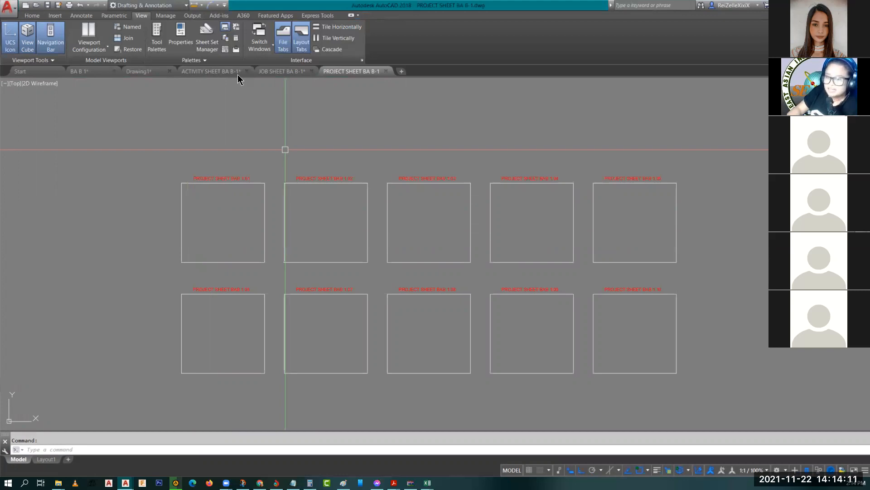
Step: Paste the isometric figures image into the empty space left of the sheet boxes
left_click(284, 72)
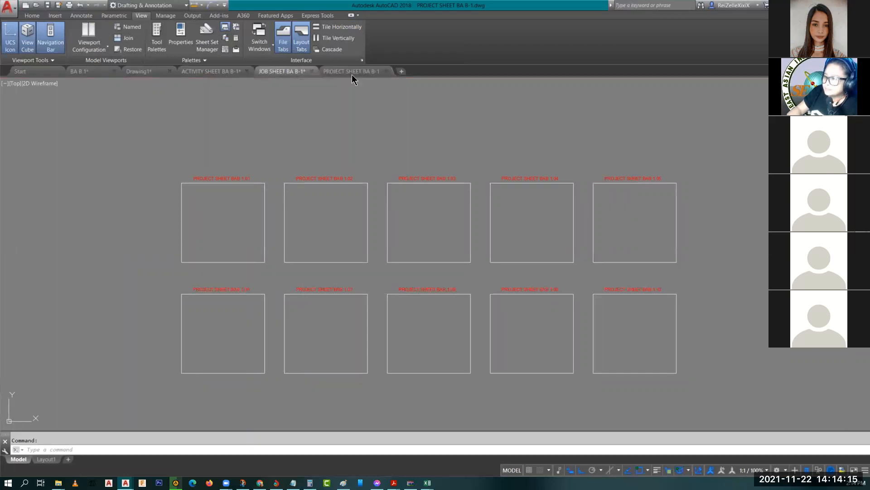
left_click(353, 72)
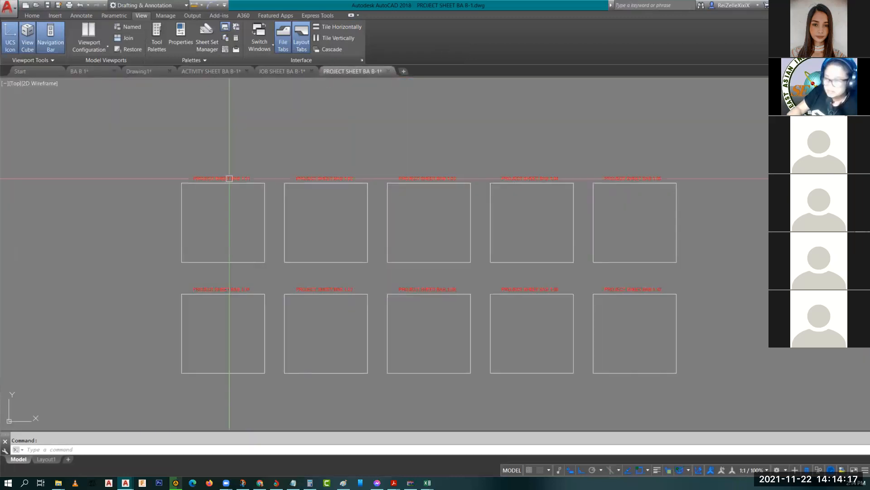
scroll(389, 196, "down", 4)
key("ctrl+v")
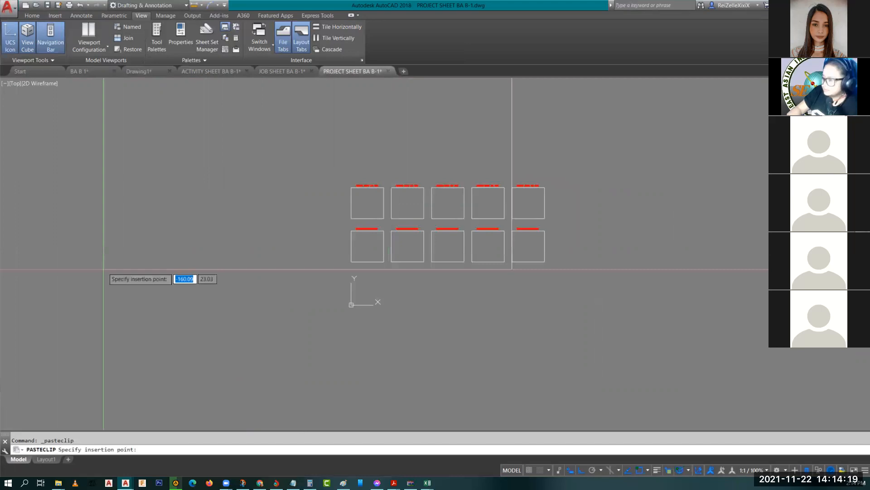
scroll(524, 260, "down", 2)
middle_click_drag(115, 260, 503, 309)
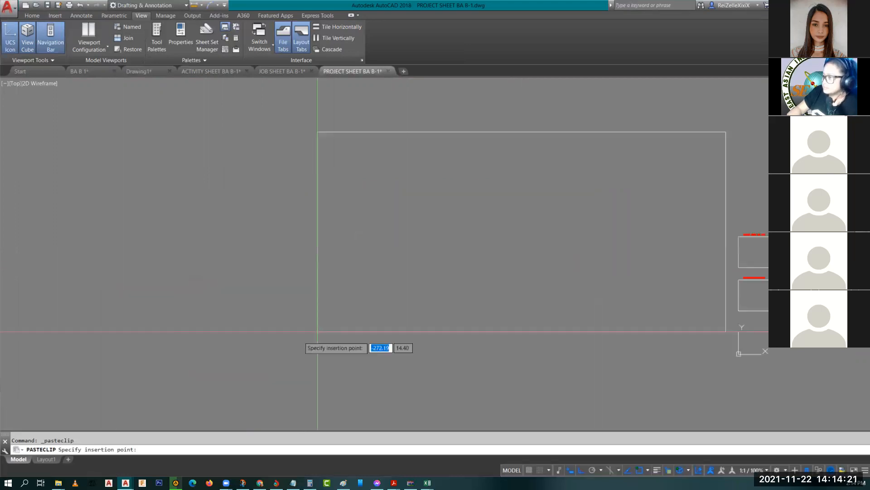
left_click(218, 315)
key("Escape")
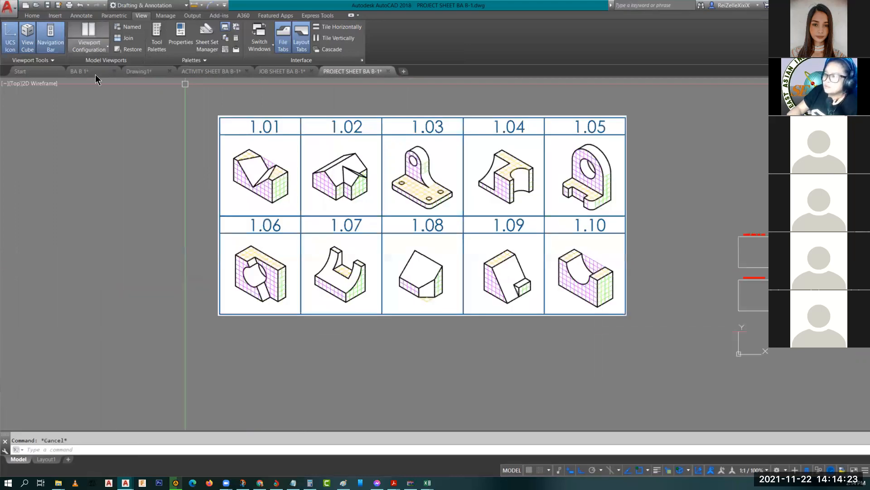
Step: Split into two vertical viewports: figure 1.05 on the left, its empty box on the right
left_click(89, 51)
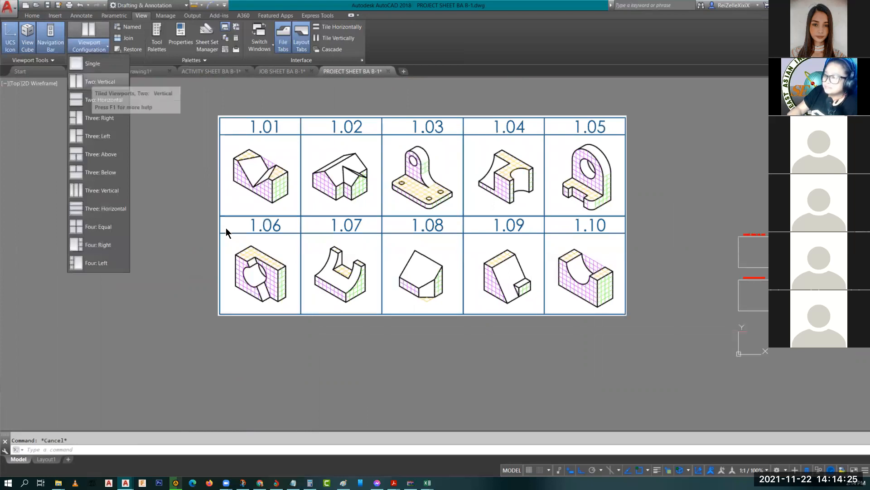
left_click(100, 81)
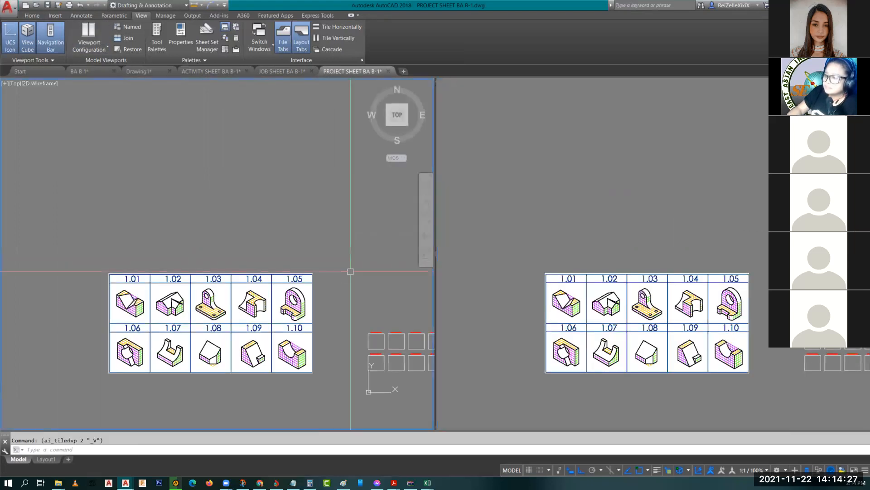
left_click_drag(436, 286, 254, 299)
scroll(215, 317, "up", 5)
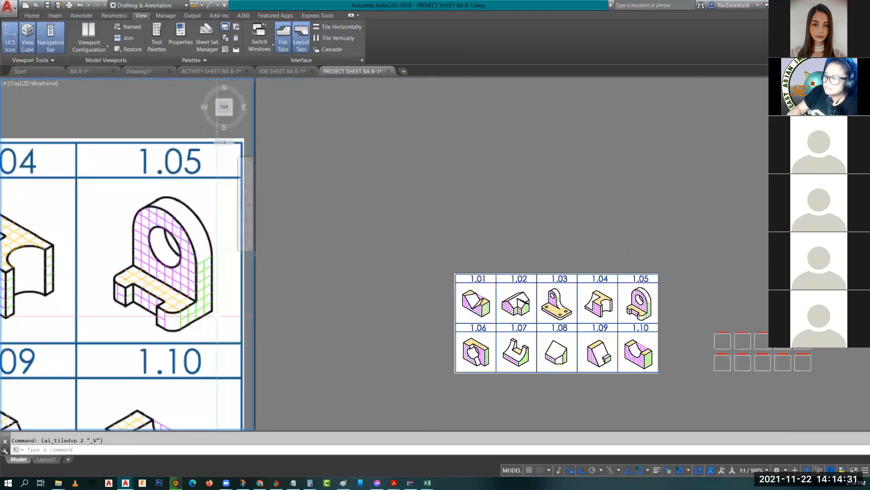
scroll(211, 301, "up", 2)
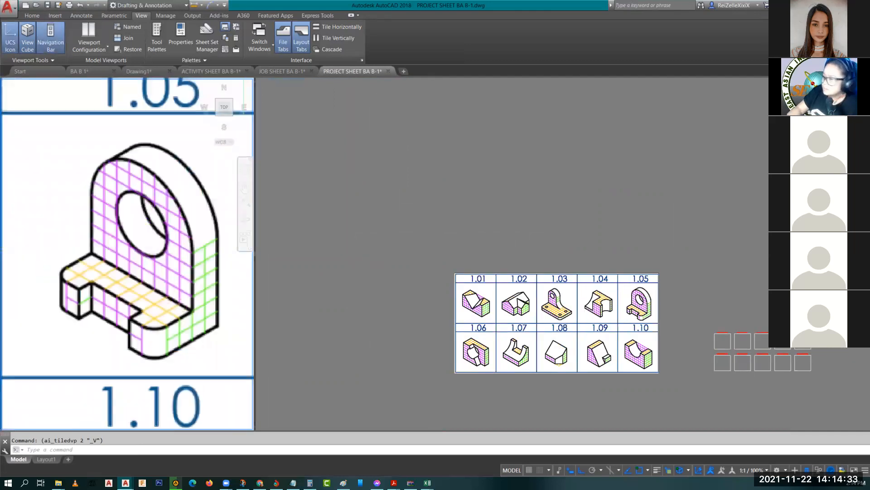
left_click(754, 314)
scroll(754, 314, "up", 8)
scroll(653, 295, "up", 4)
scroll(657, 281, "down", 4)
scroll(671, 234, "up", 2)
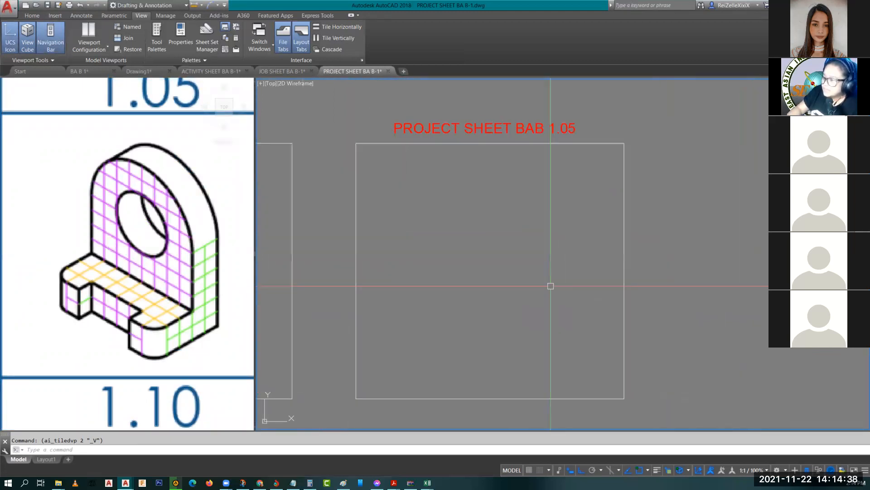
Step: Turn on isometric drafting and draw the 8-unit isometric base edge
left_click(610, 470)
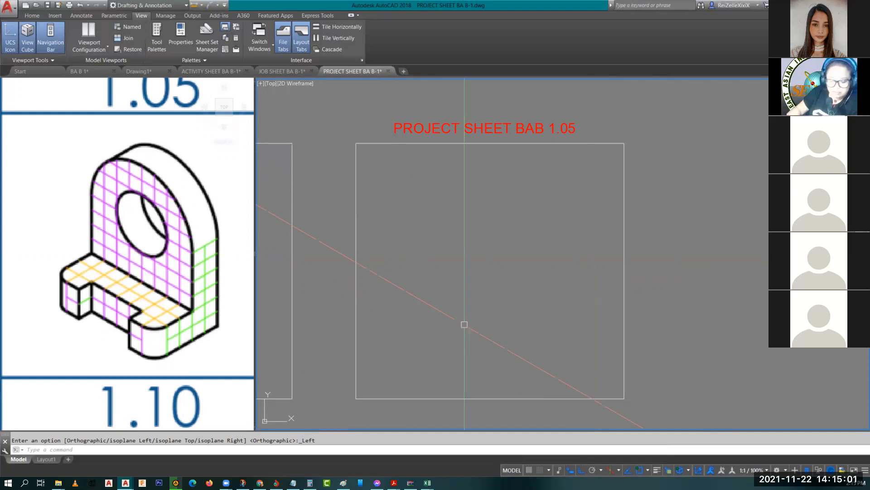
key("F5")
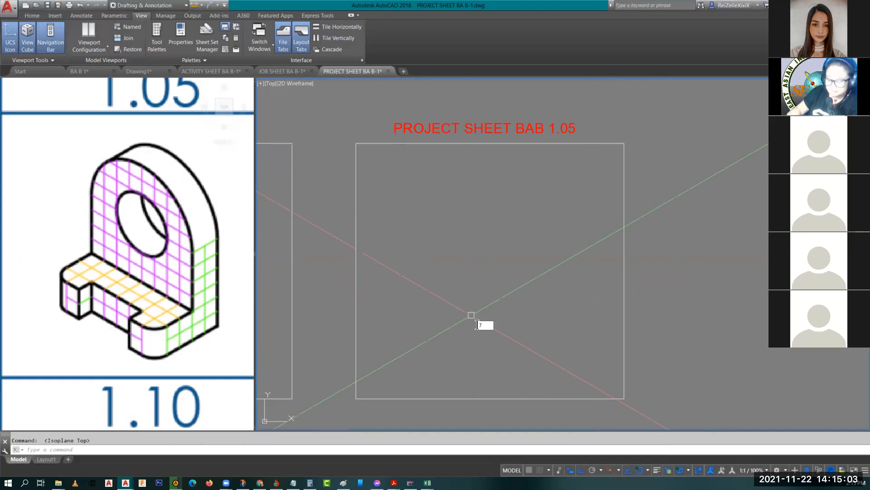
key("Escape")
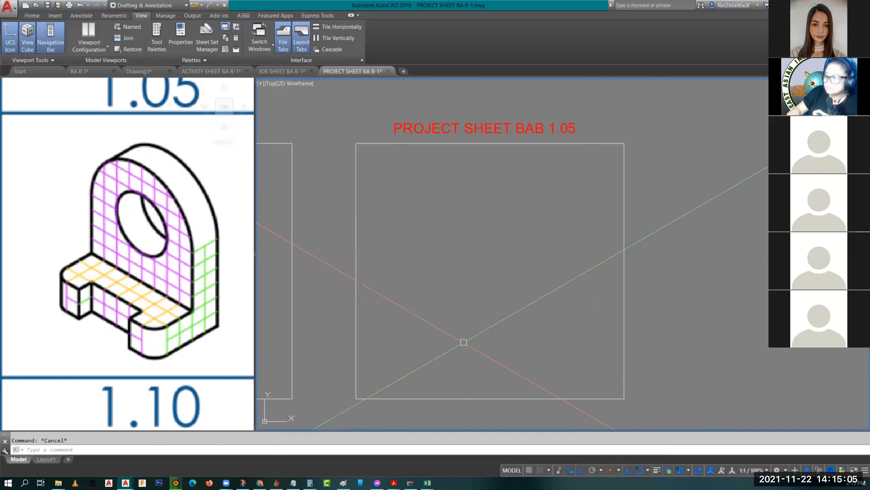
left_click(474, 355)
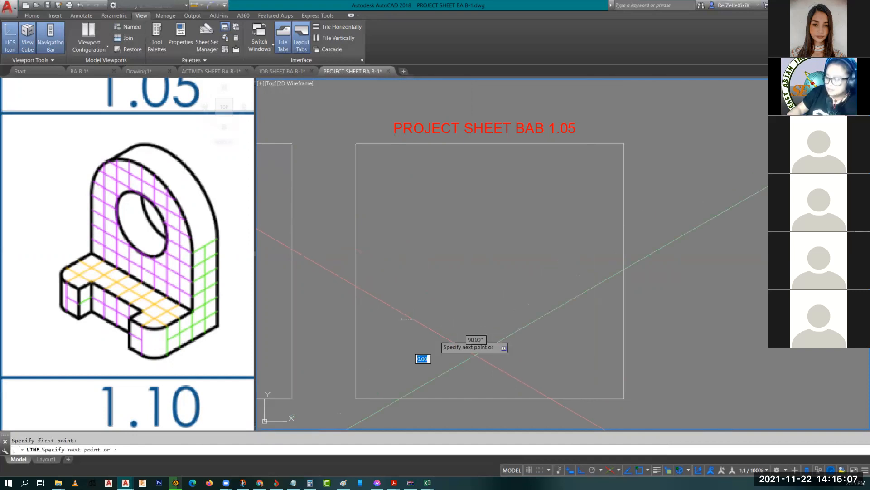
type("8")
key("Return")
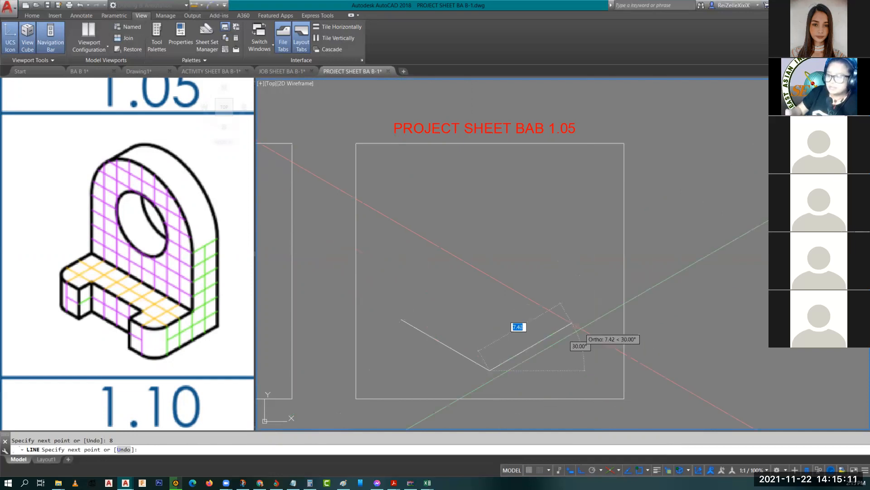
key("Escape")
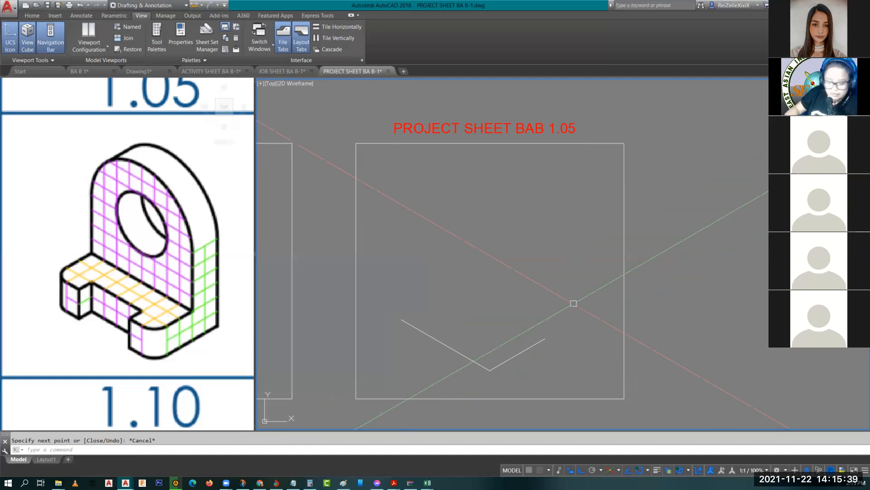
Step: On the right isoplane, draw the plate edges 10, 8 and 10 long, closing back to the base corner
key("space")
key("F5")
key("F5")
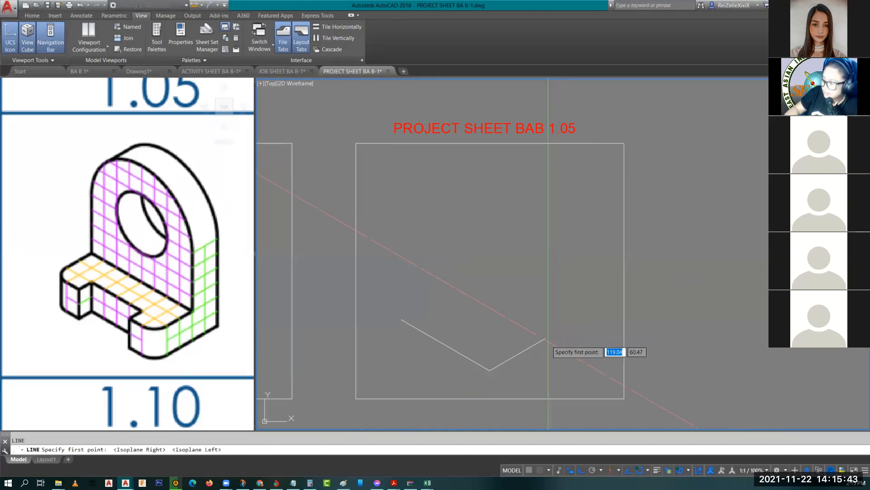
left_click(545, 339)
type("10")
key("Return")
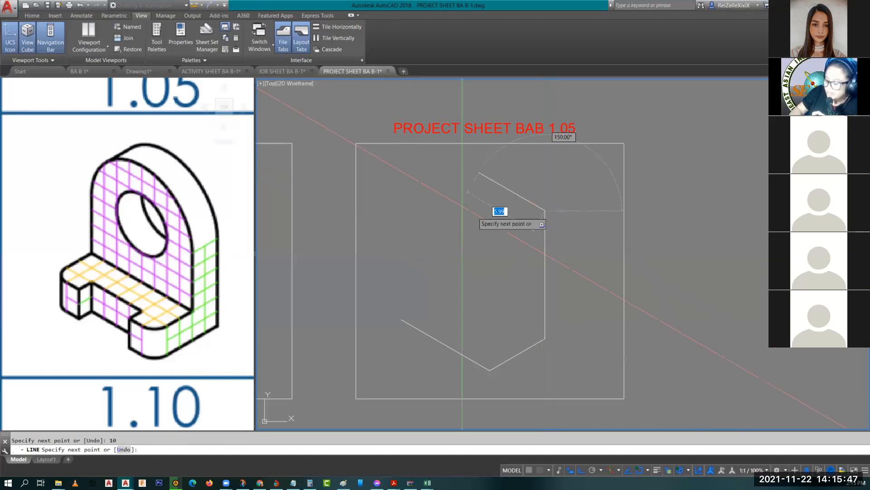
type("8")
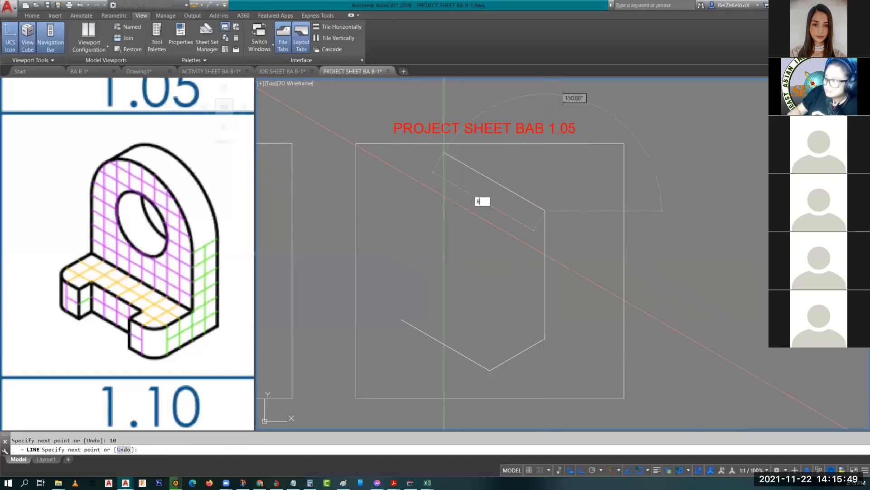
key("Return")
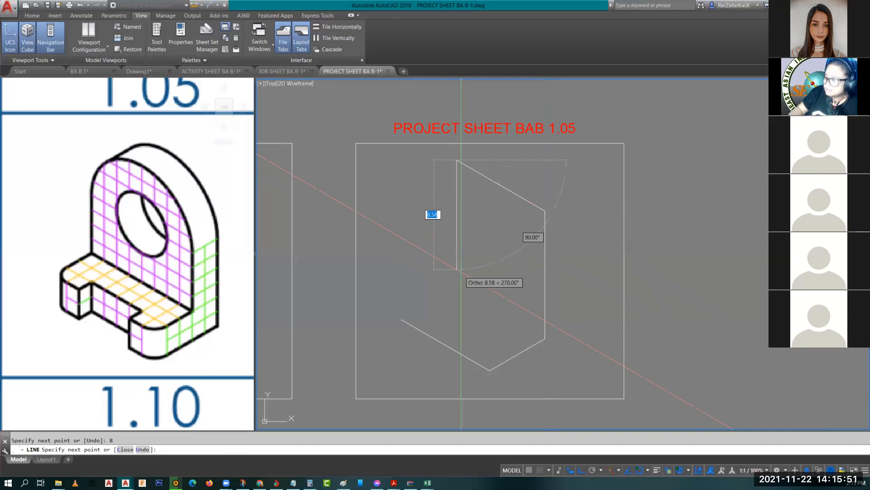
type("10")
key("Return")
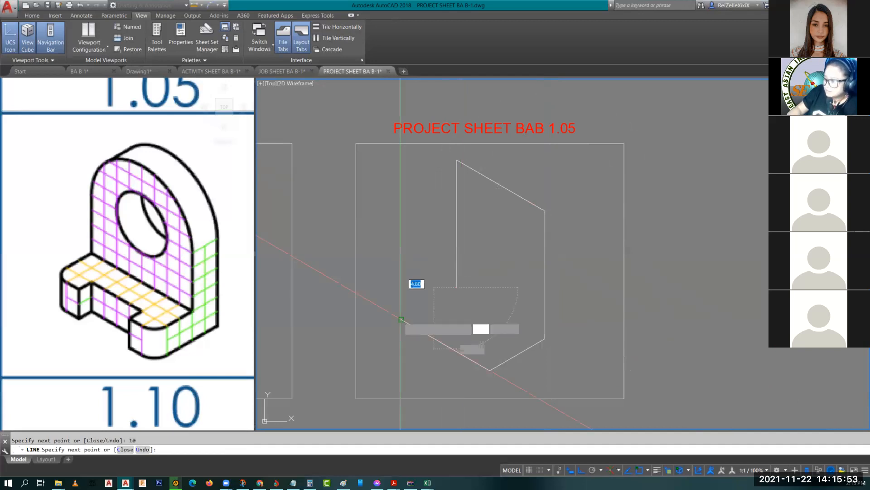
left_click(401, 319)
key("Escape")
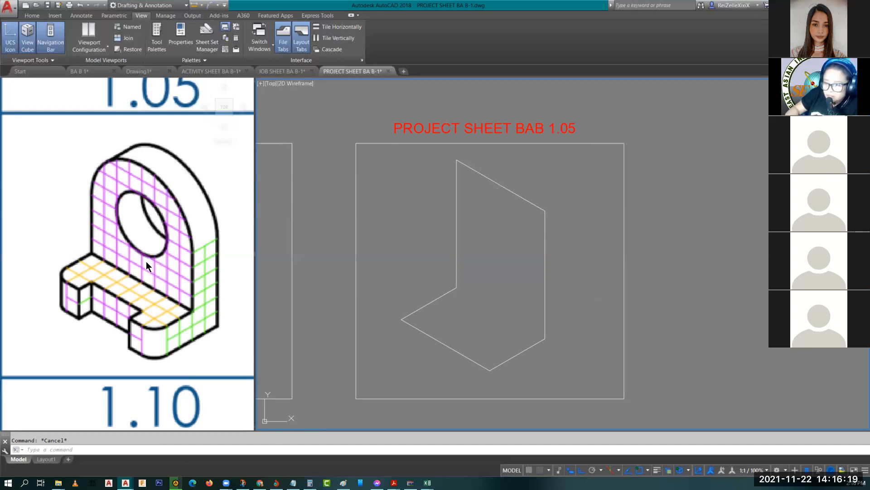
left_click(111, 185)
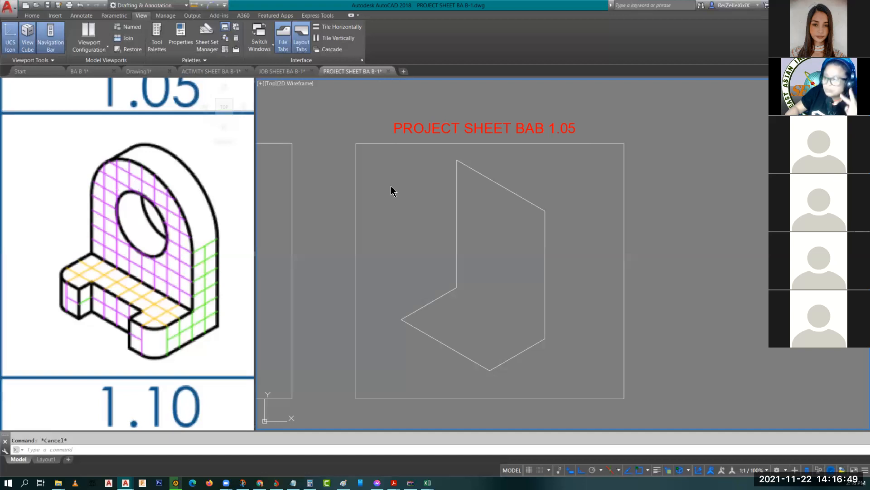
Step: Draw a 4-unit vertical centre line down from the plate's slanted edge
left_click(498, 207)
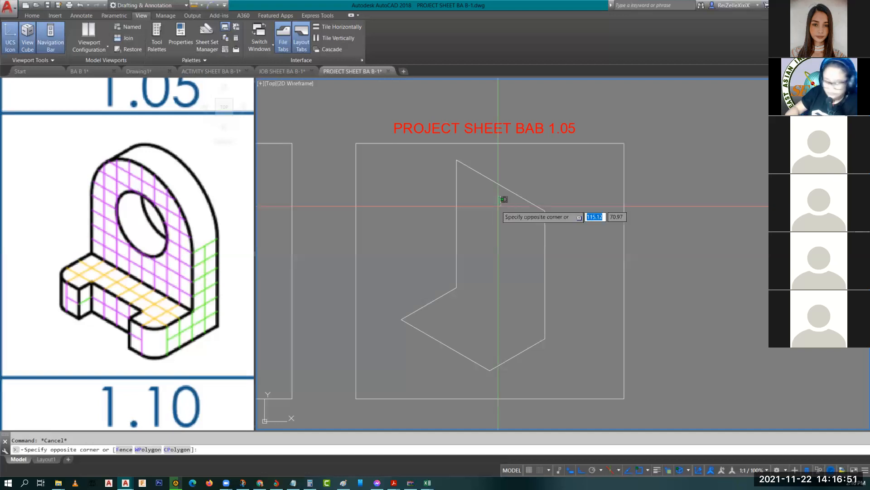
key("Escape")
type("l")
key("Return")
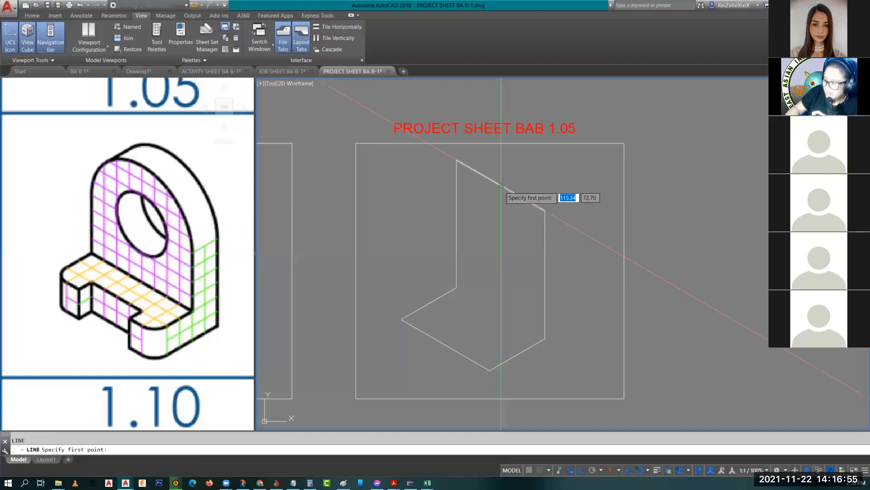
left_click(501, 186)
type("4")
key("Return")
key("Escape")
Step: Draw a radius-2 isocircle centred at the end of the centre line
type("el")
key("Return")
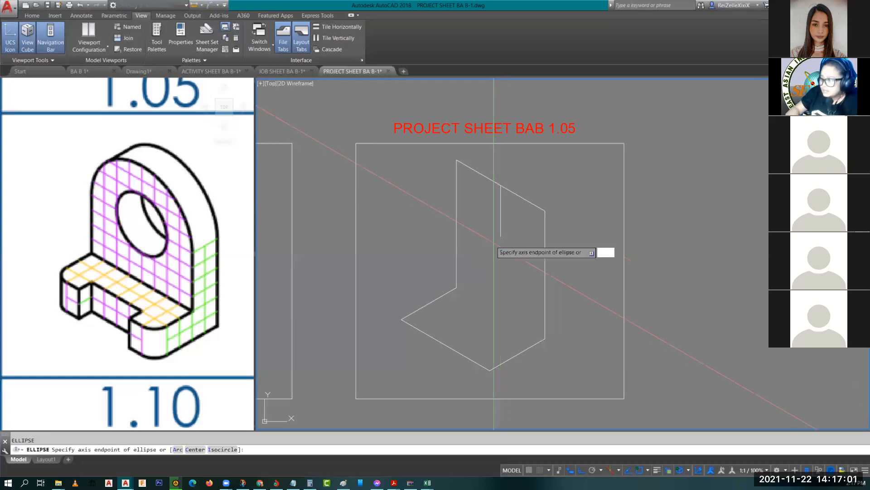
type("i")
key("Return")
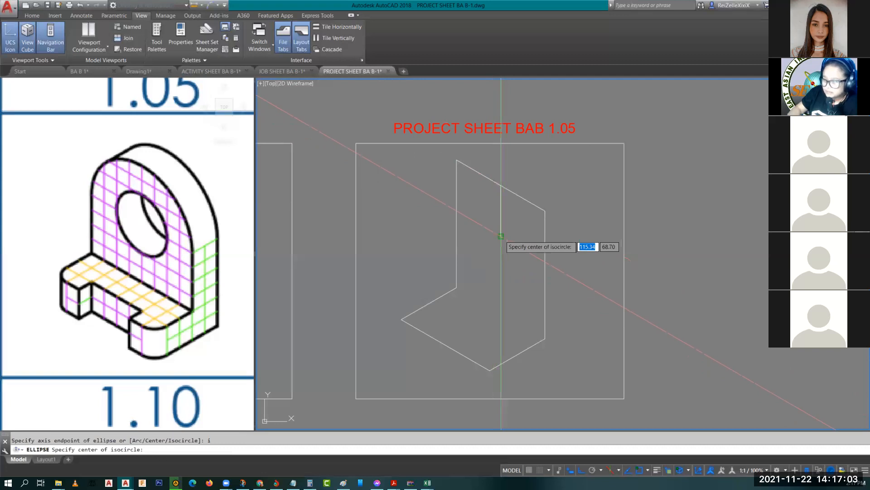
left_click(501, 235)
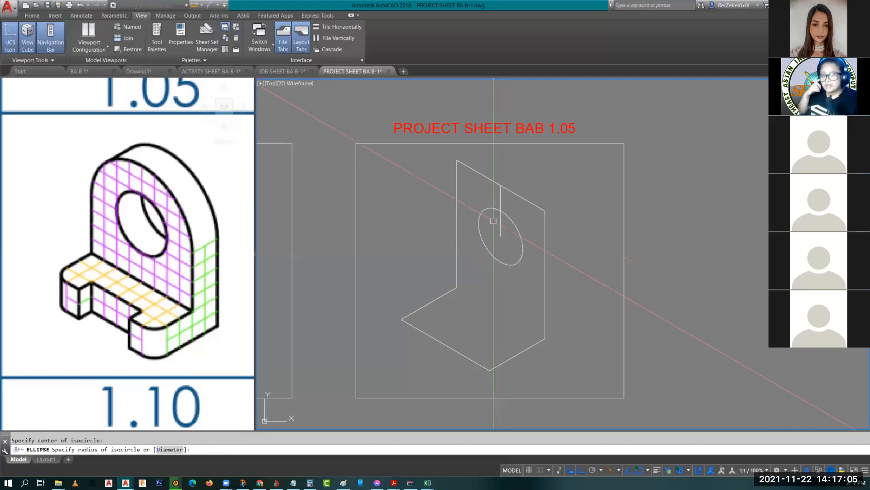
type("2")
key("Return")
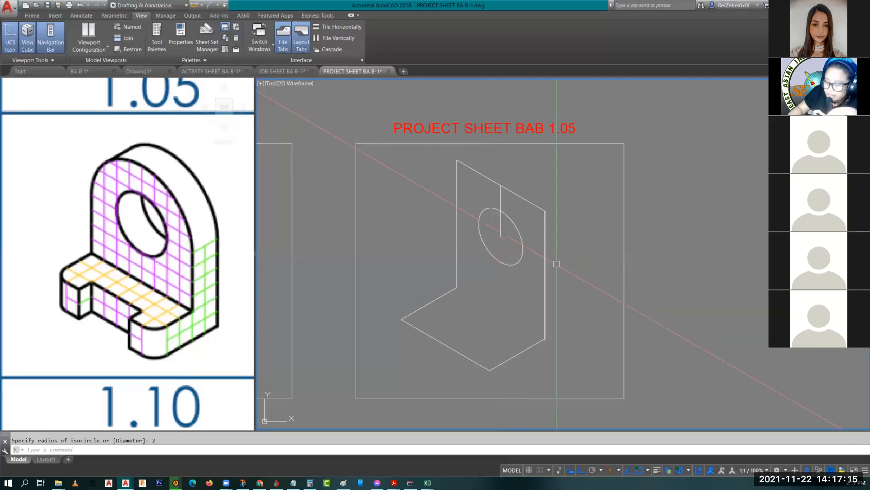
Step: Add a larger concentric isocircle around the hole and check its size
type("e")
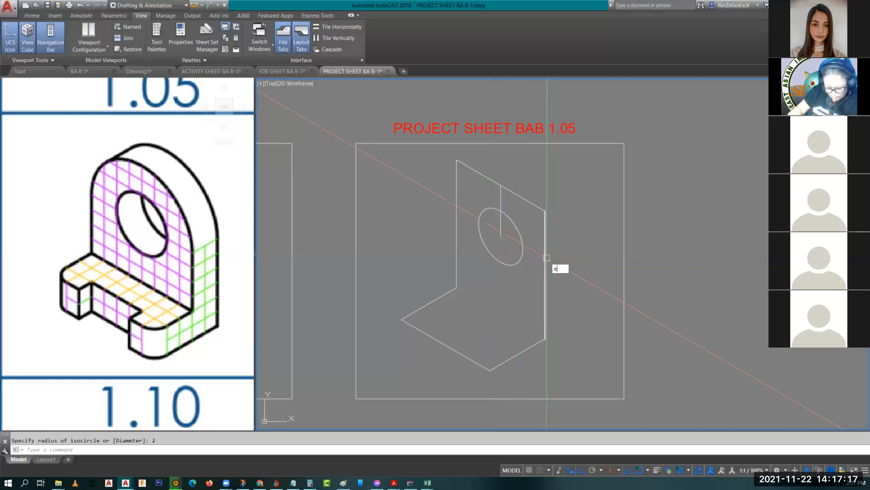
key("Return")
type("i")
key("Return")
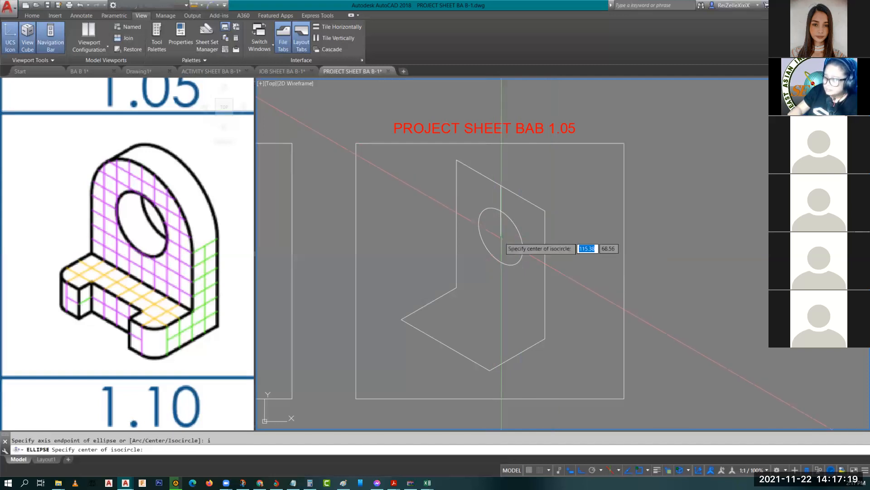
left_click(500, 237)
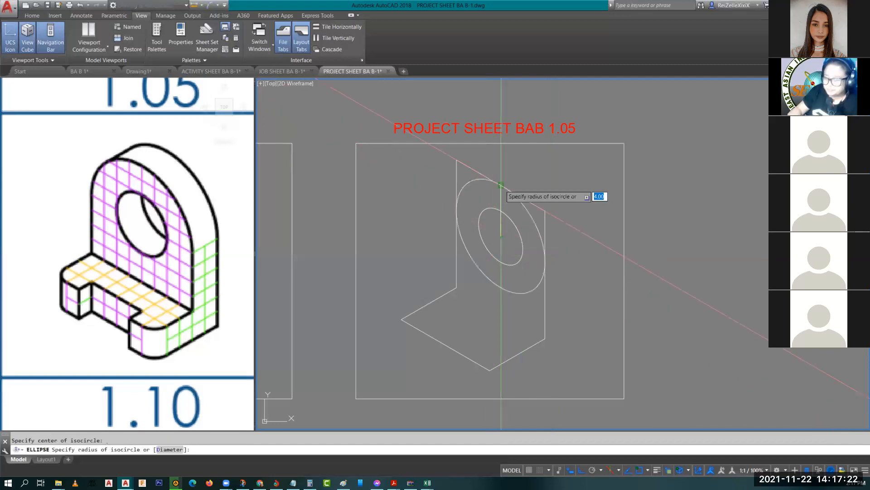
left_click(537, 240)
key("Escape")
scroll(523, 229, "up", 2)
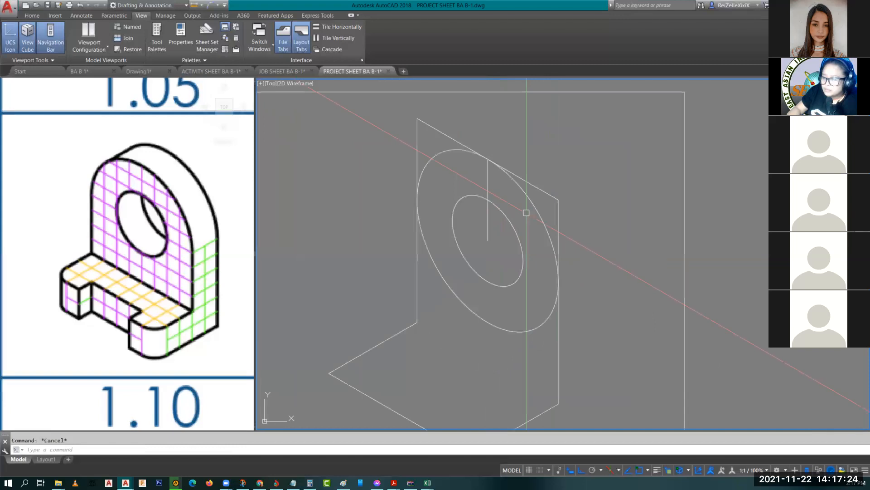
left_click(530, 205)
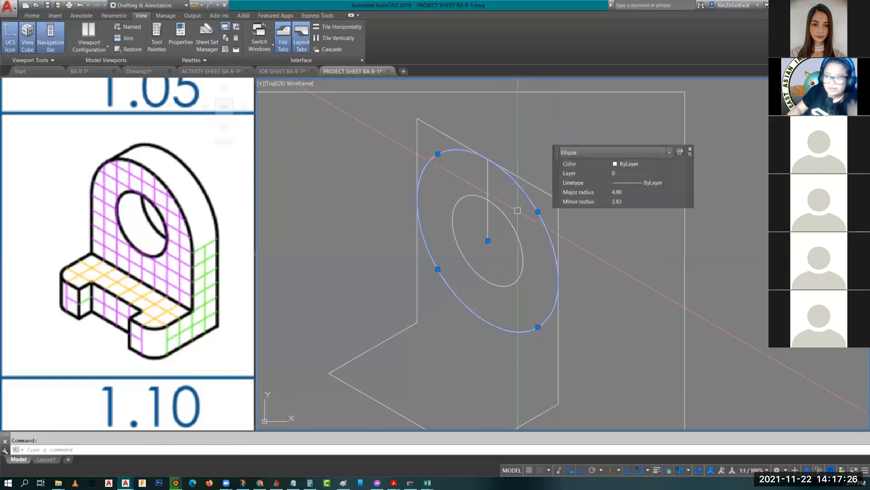
key("Escape")
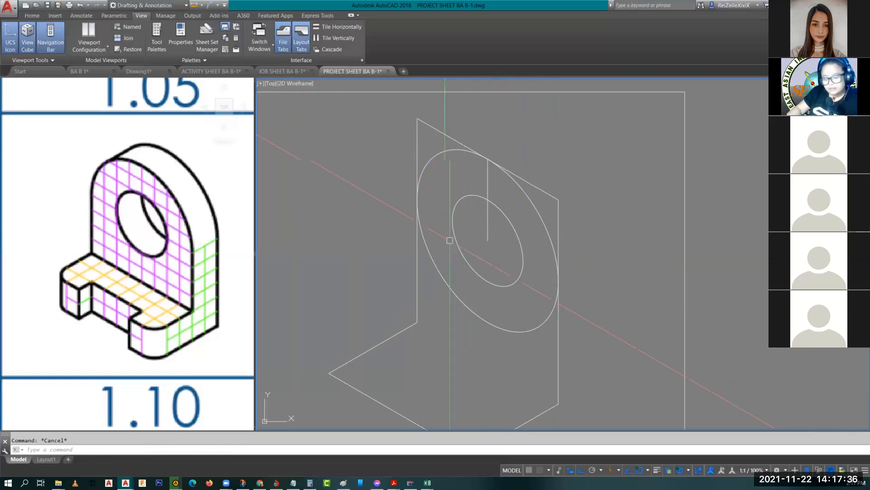
Step: Switch to the right isoplane and select both concentric ellipses
key("F5")
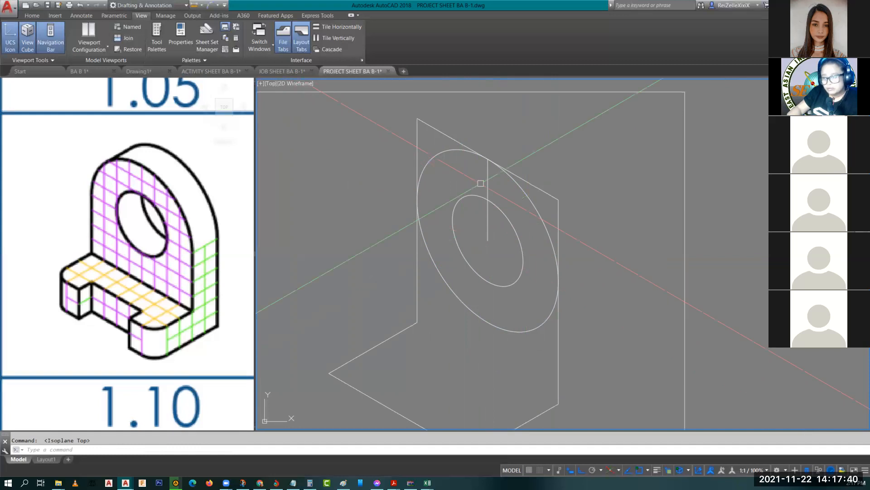
key("F5")
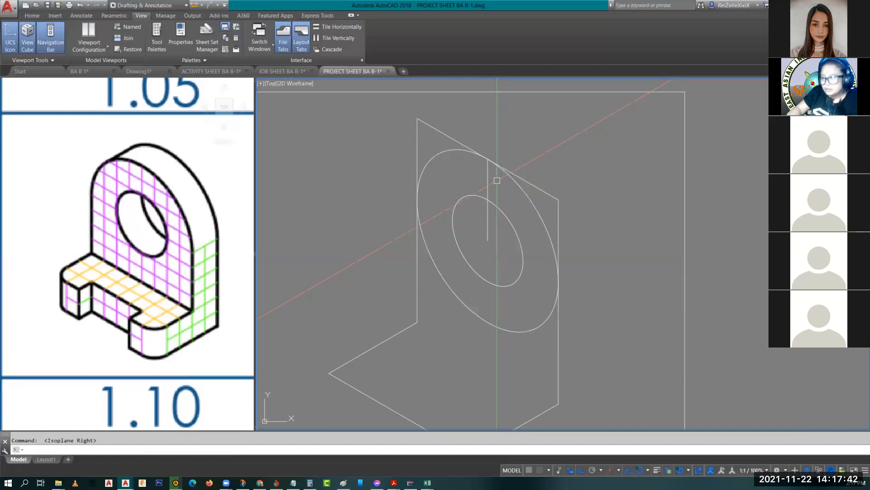
left_click(523, 181)
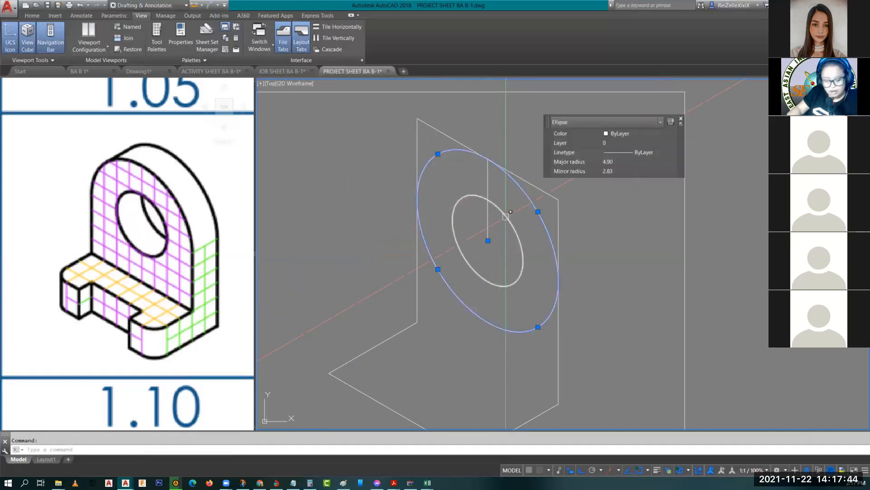
left_click(504, 218)
Step: Copy both ellipses 2 units along the plate's thickness and pan to inspect the copy
type("co")
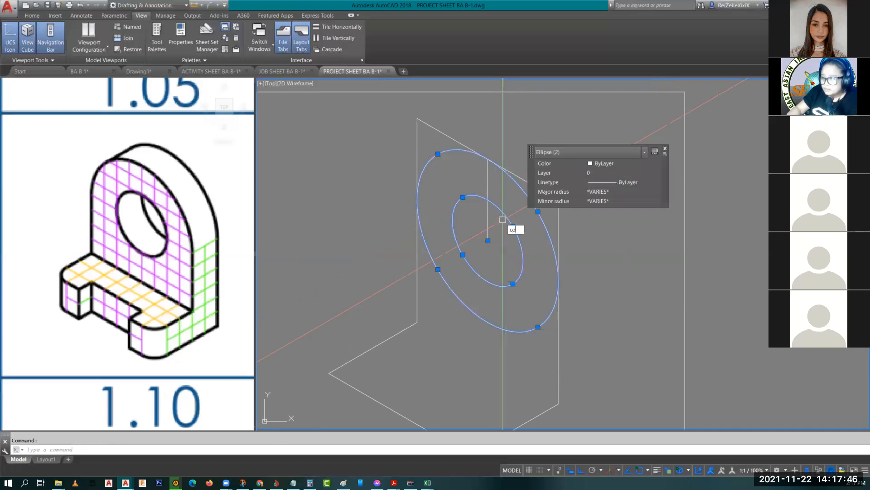
key("Return")
left_click(558, 199)
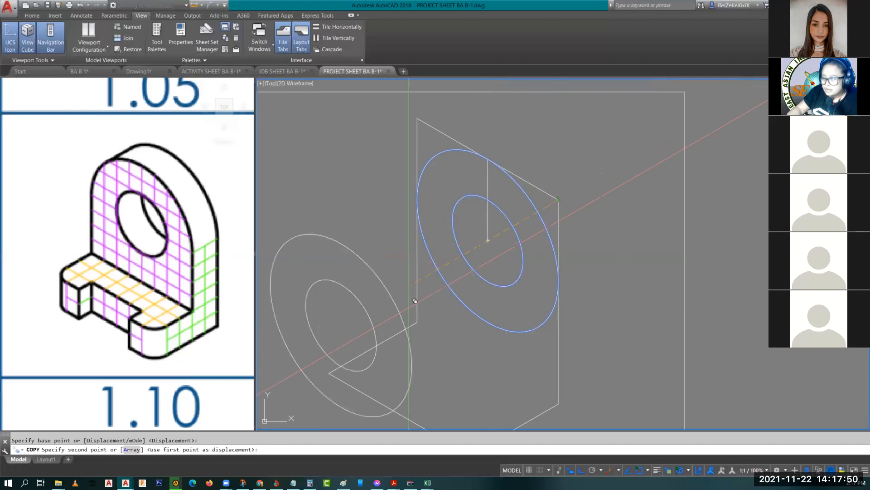
type("2")
key("Return")
key("Escape")
key("Escape")
scroll(418, 177, "up", 2)
middle_click_drag(455, 193, 427, 131)
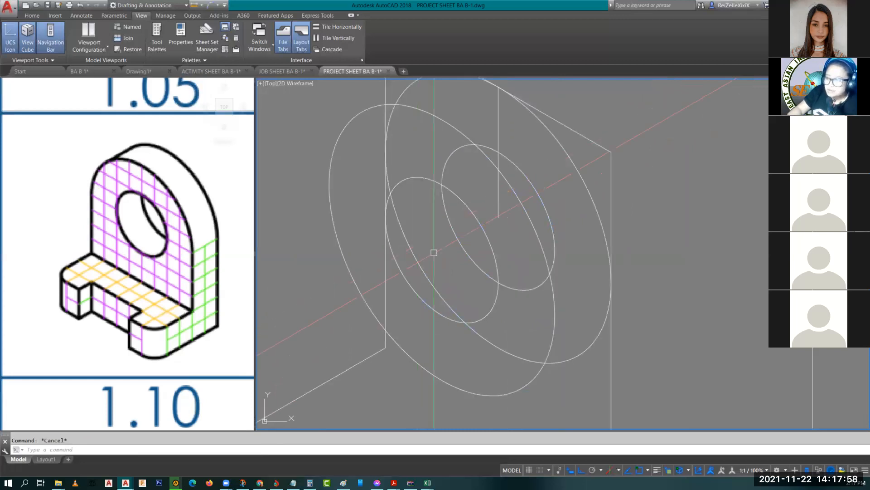
middle_click_drag(448, 240, 446, 278)
scroll(446, 278, "down", 3)
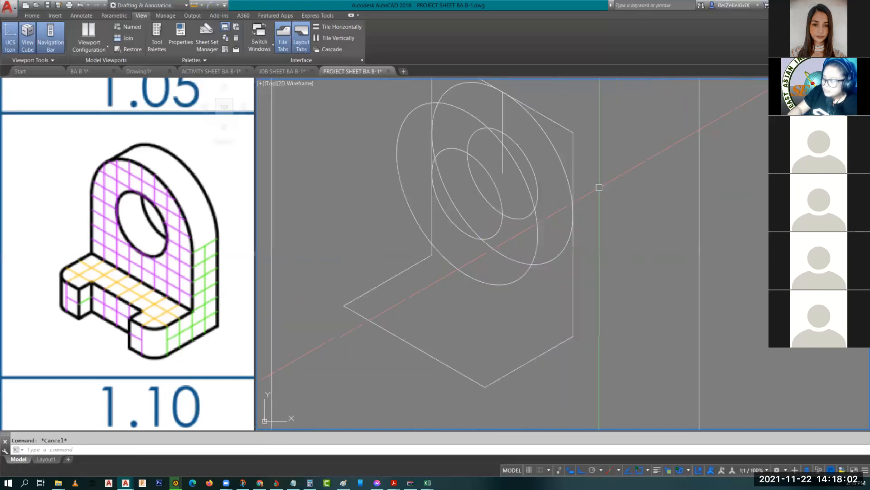
Step: Abandon the trim and erase the unwanted arc from the overlapping ellipses
type("TR")
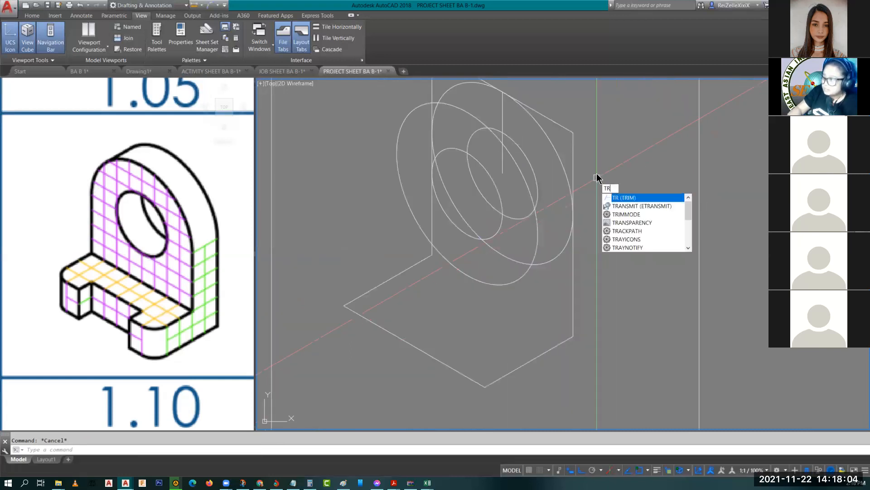
key("Return")
key("Return")
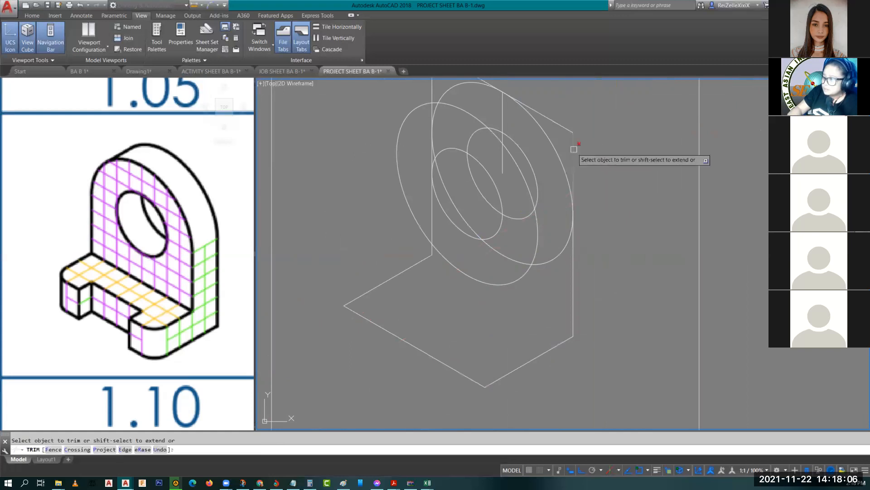
scroll(639, 217, "down", 2)
middle_click_drag(639, 217, 640, 219)
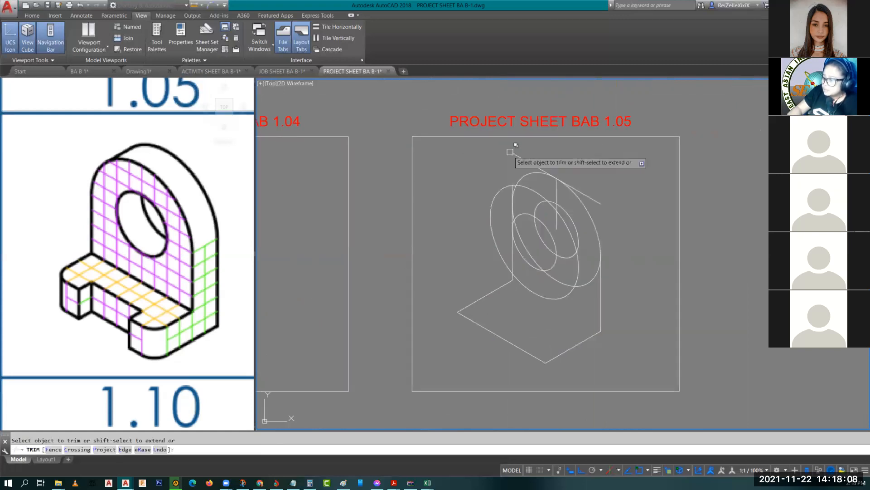
scroll(511, 164, "up", 5)
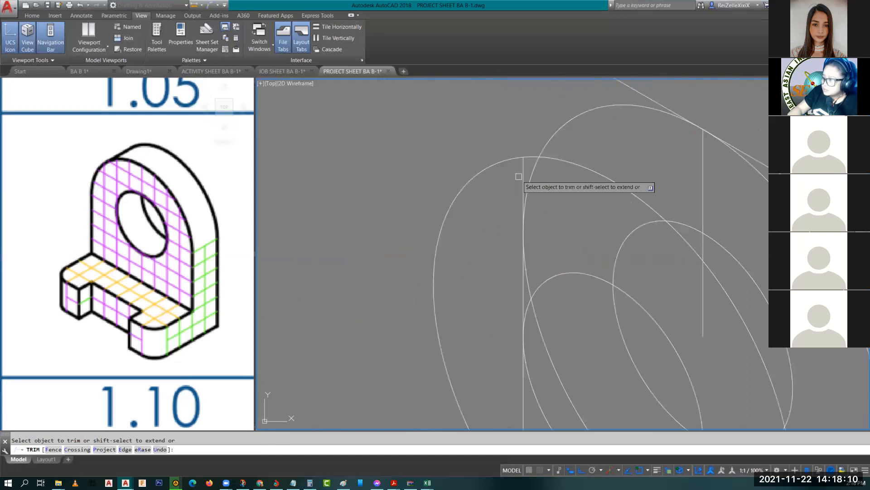
scroll(503, 221, "down", 3)
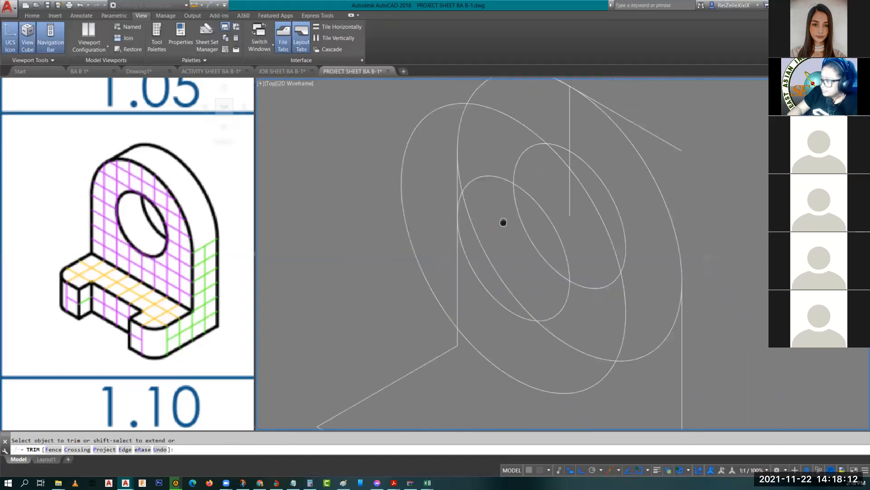
scroll(500, 242, "down", 1)
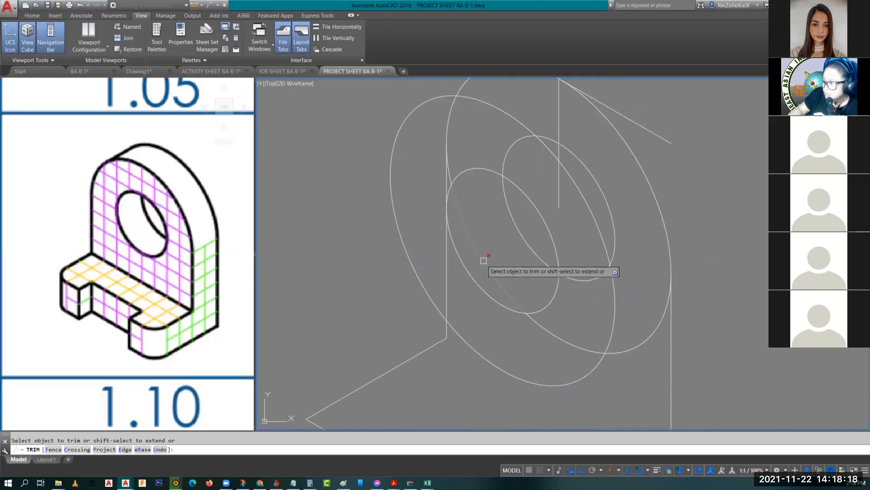
middle_click_drag(501, 255, 448, 300)
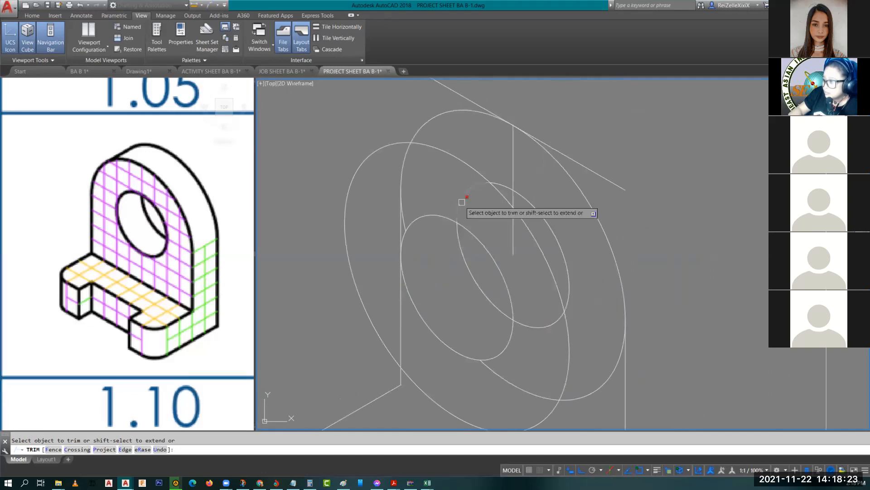
key("Escape")
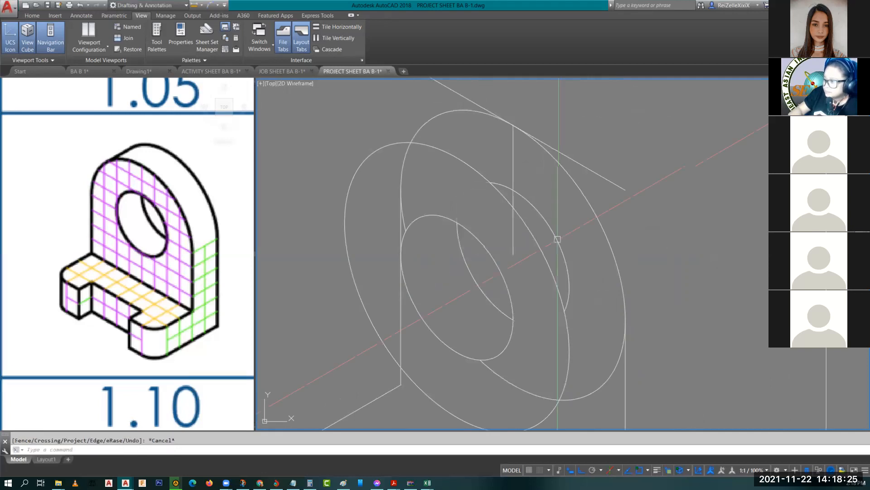
left_click(558, 238)
key("Delete")
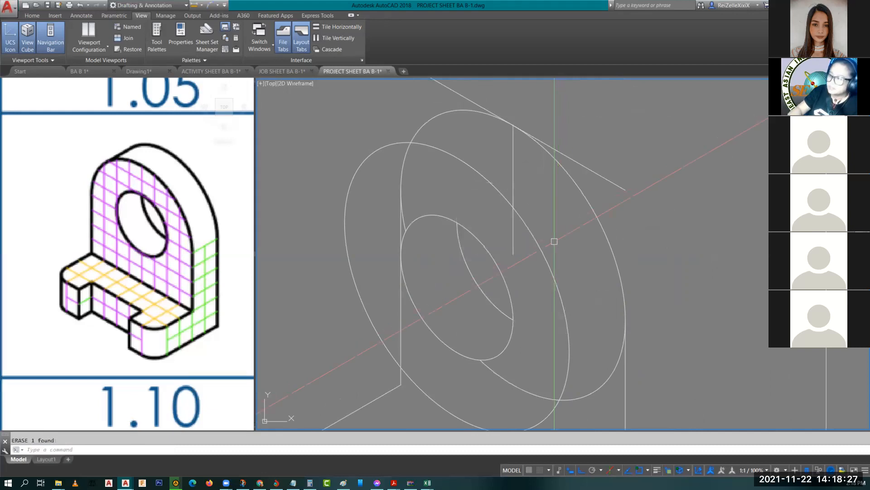
middle_click_drag(410, 182, 464, 204)
Step: Start a line with the bottom of the plate's ellipses in view
middle_click_drag(617, 378, 553, 321)
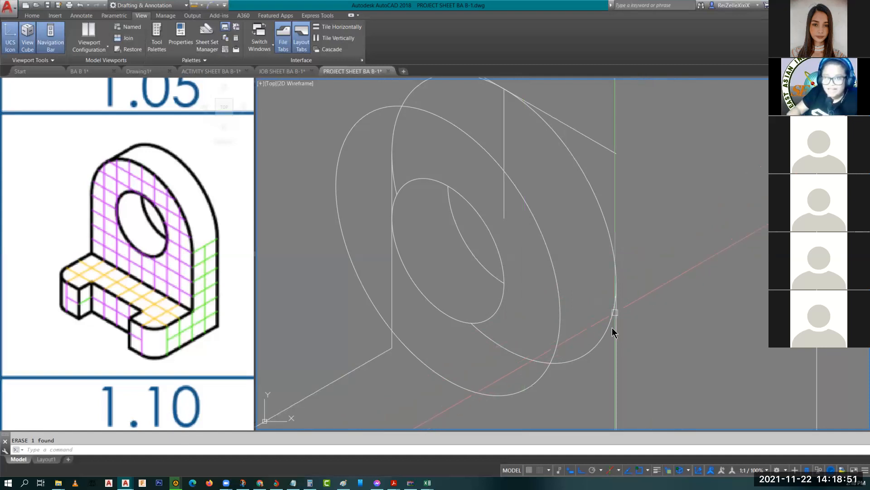
type("l")
key("Return")
middle_click_drag(606, 339, 558, 307)
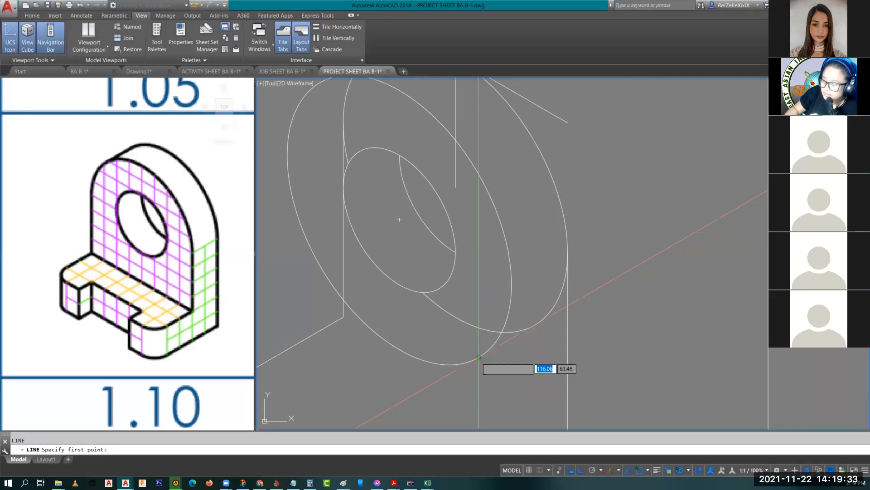
Step: Draw tangent edges joining the front and back outer ellipses at bottom and top
left_click(479, 357)
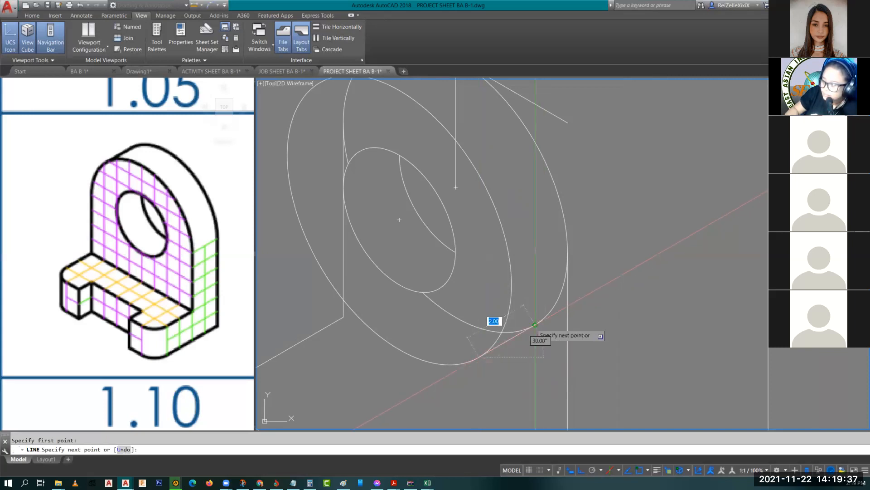
left_click(535, 324)
key("Return")
mouse_move(535, 324)
middle_mouse_down()
mouse_move(558, 348)
mouse_move(591, 453)
middle_mouse_up()
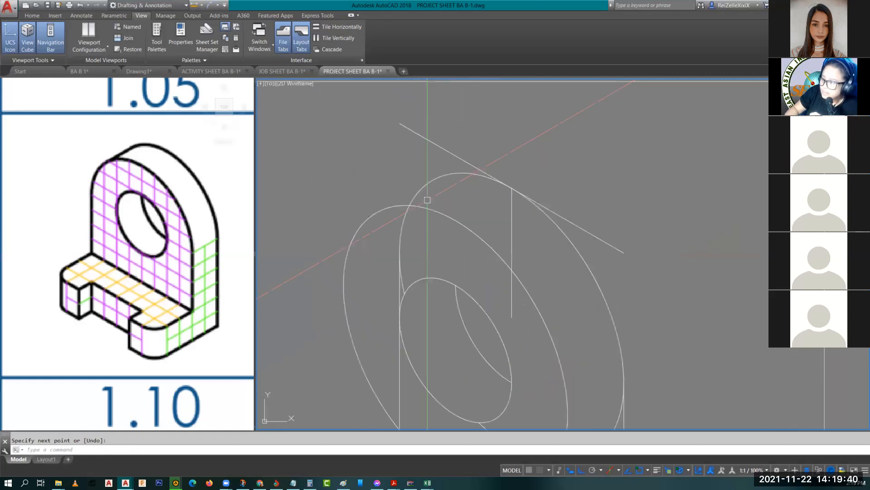
key("Return")
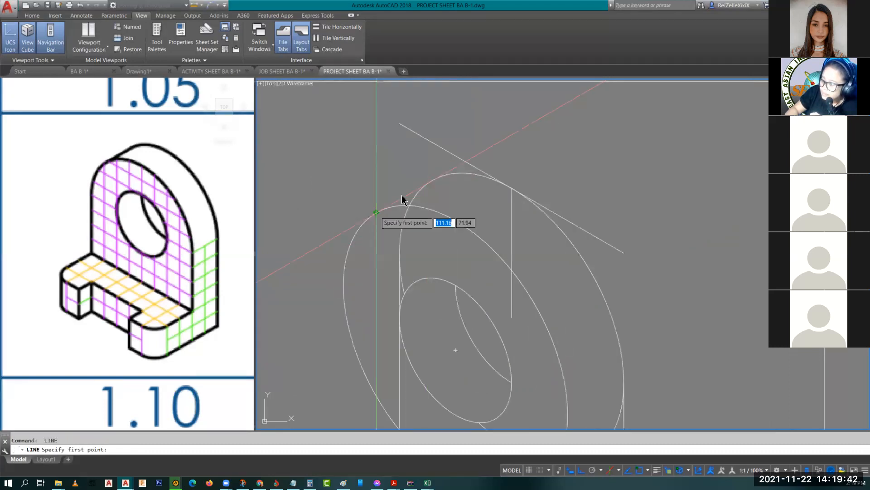
left_click(376, 212)
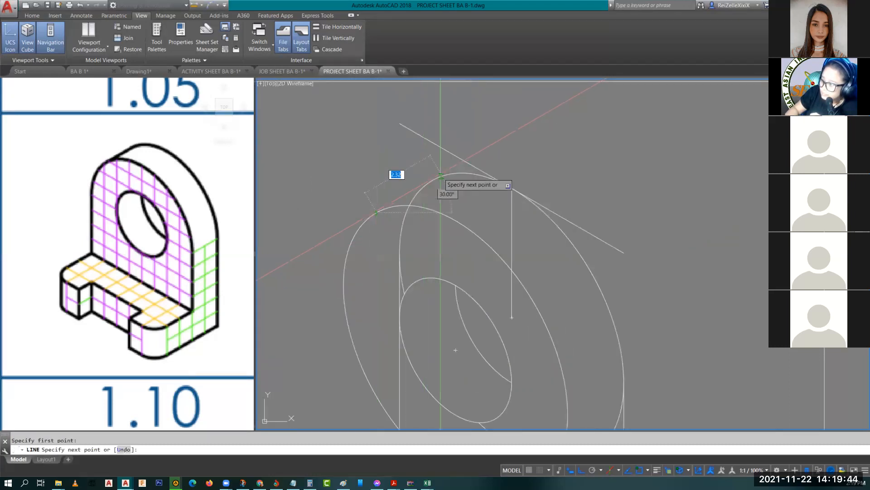
left_click(433, 180)
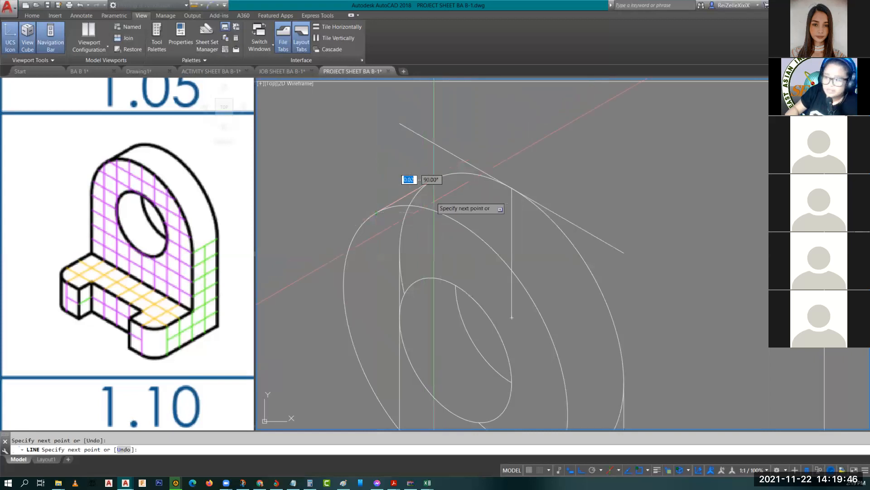
key("Return")
Step: Trim away the hidden arc of the back outer ellipse
type("tr")
key("Return")
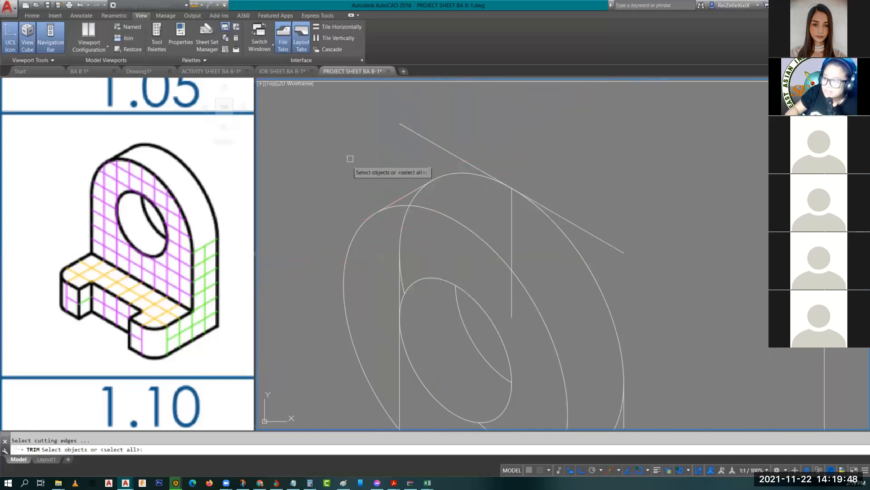
key("Return")
key("Escape")
type("t")
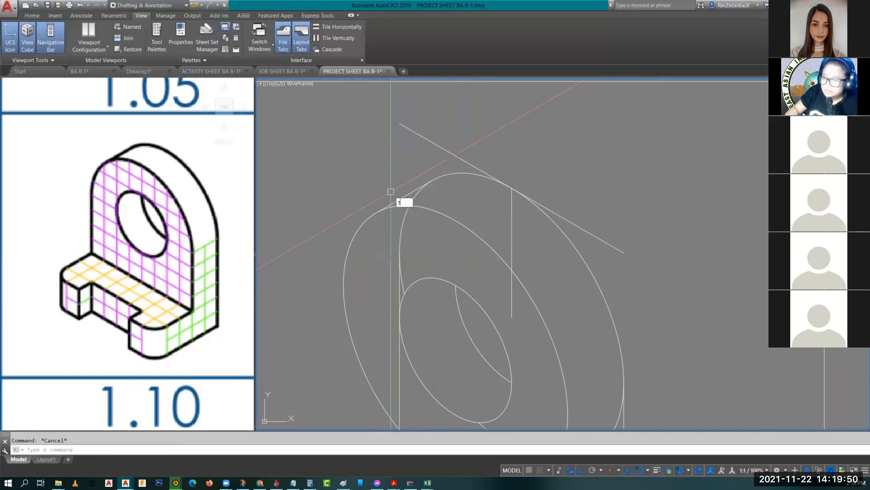
type("s or")
key("Return")
left_click(402, 194)
scroll(405, 199, "down", 2)
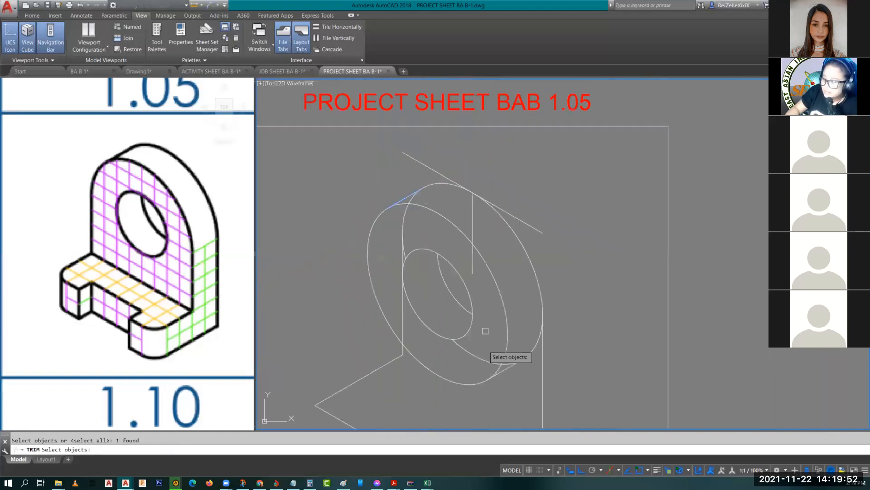
scroll(508, 367, "up", 2)
left_click(492, 366)
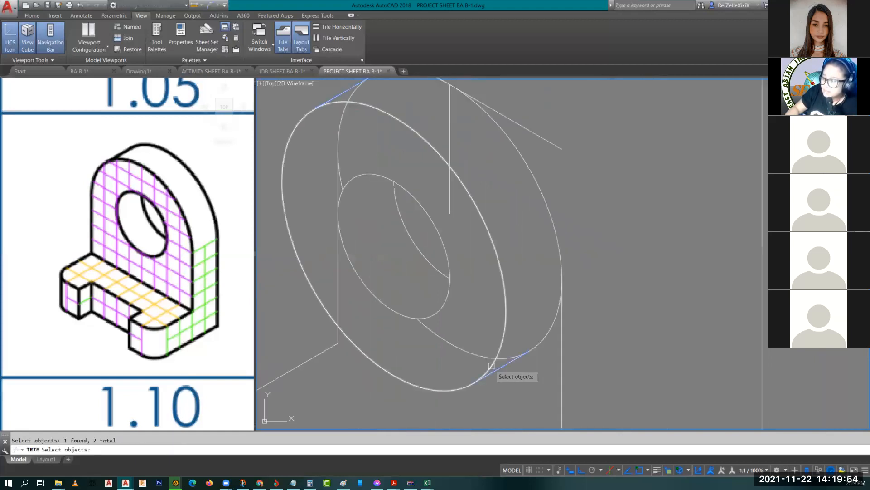
key("Return")
left_click(476, 355)
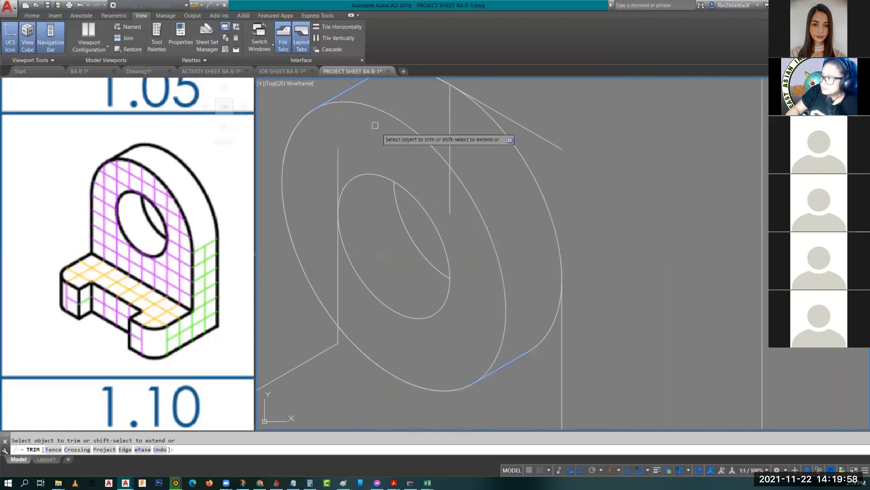
key("Escape")
scroll(445, 198, "down", 2)
middle_click_drag(488, 253, 414, 211)
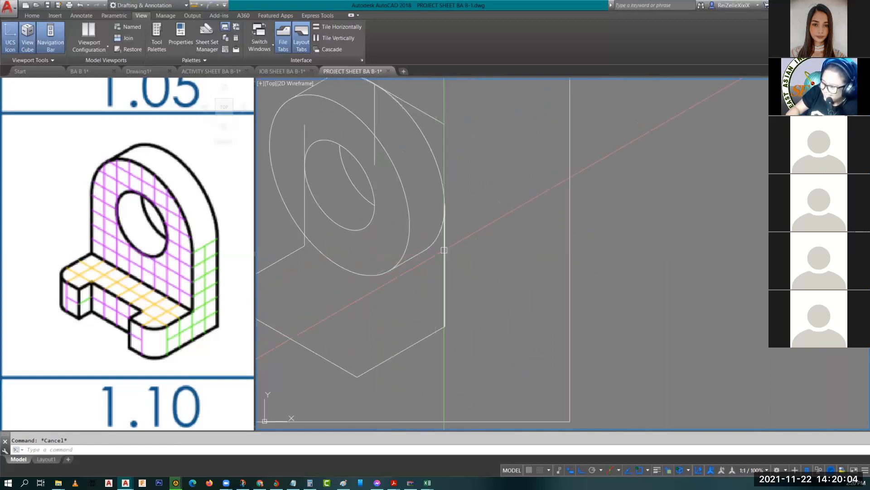
Step: Copy the plate's vertical side edge 2 units along its thickness
left_click(445, 254)
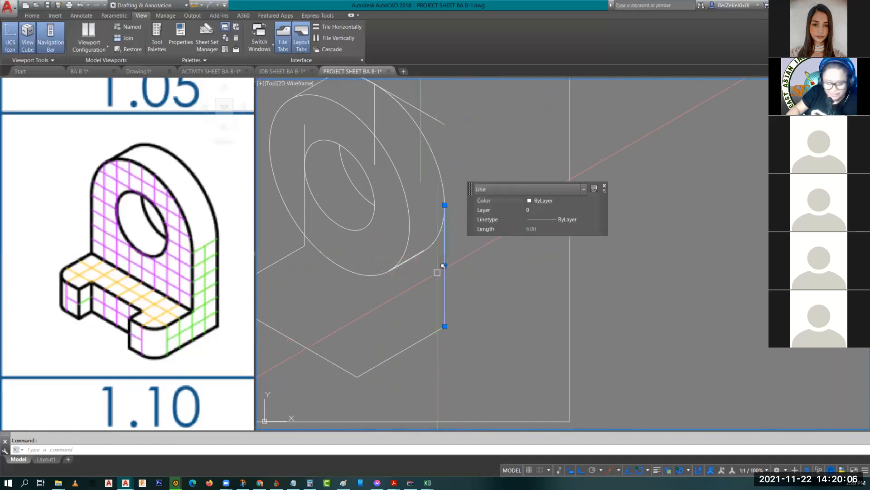
type("co")
key("Return")
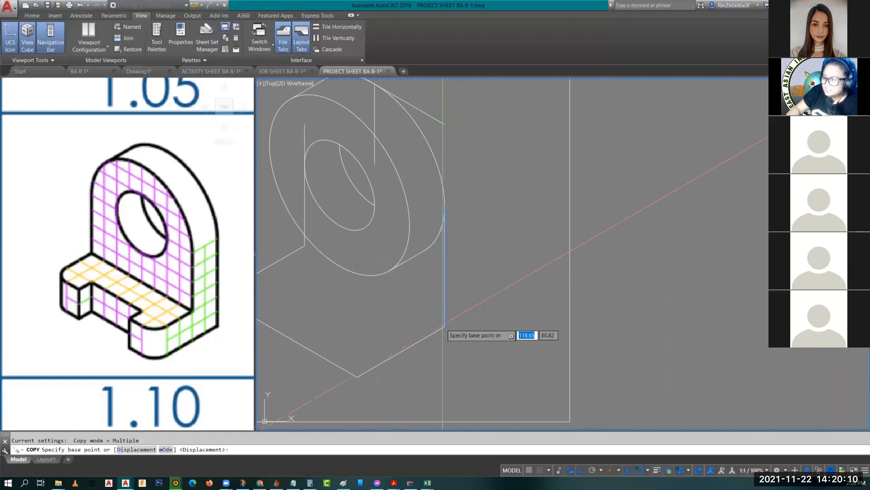
left_click(445, 327)
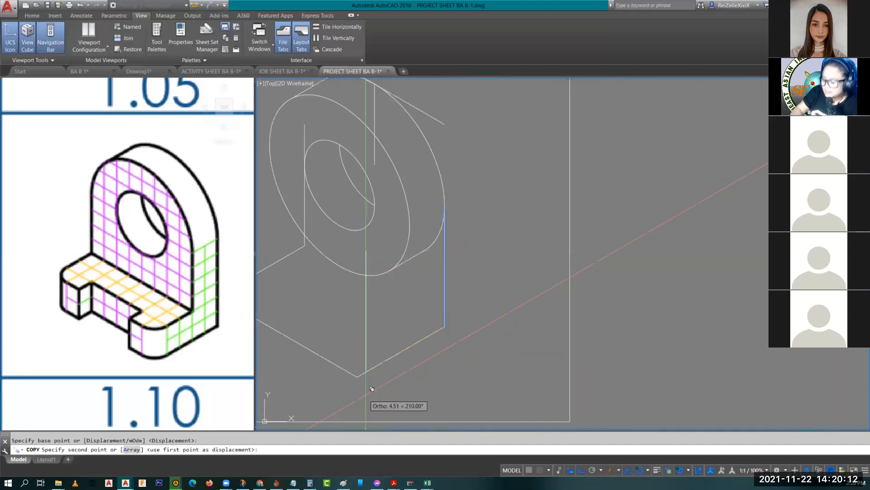
type("2")
key("Return")
key("Escape")
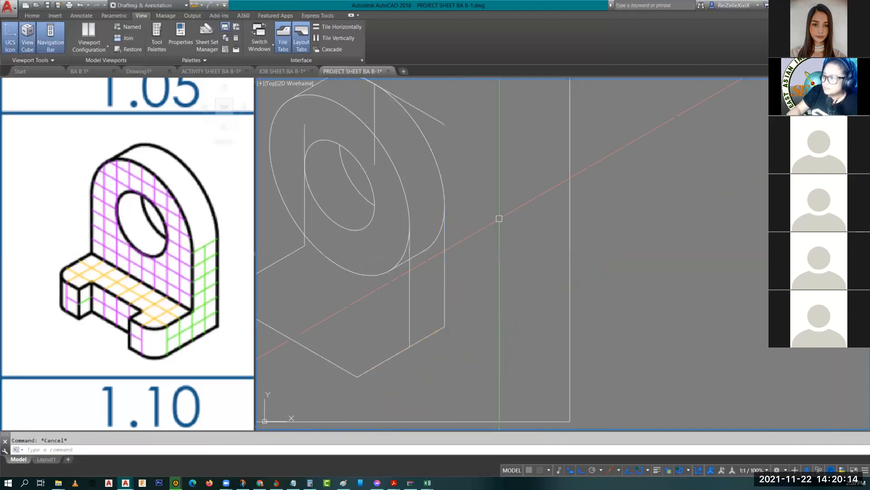
scroll(499, 219, "up", 4)
Step: Delete the leftover short 2-unit line and centre the bracket in view
type("tr")
key("Return")
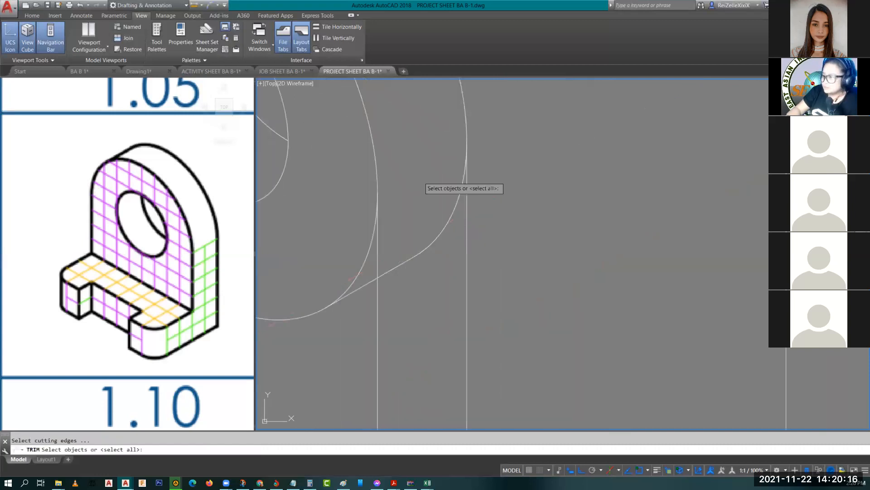
key("Return")
key("Escape")
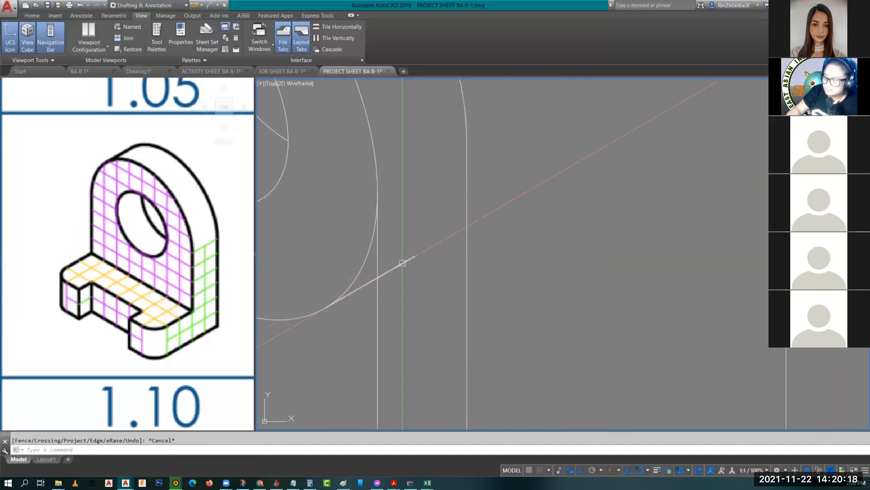
left_click(402, 263)
key("Delete")
scroll(398, 269, "down", 5)
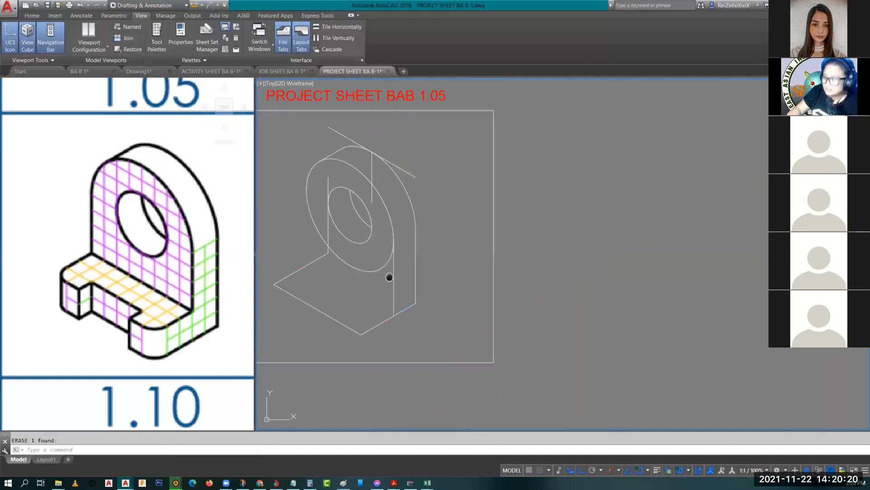
middle_click_drag(390, 277, 428, 253)
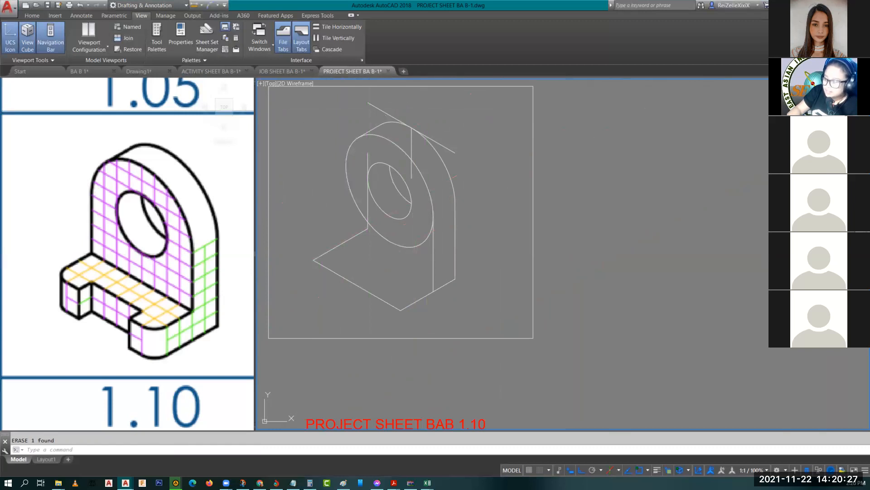
Step: Bring the base's front corner into view and switch the isoplane to Top
scroll(397, 303, "up", 4)
middle_click_drag(434, 311, 514, 301)
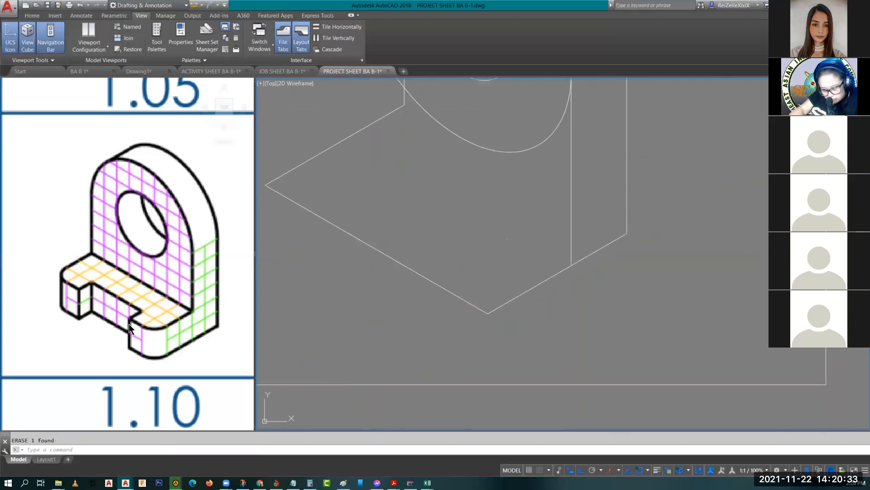
left_click(156, 323)
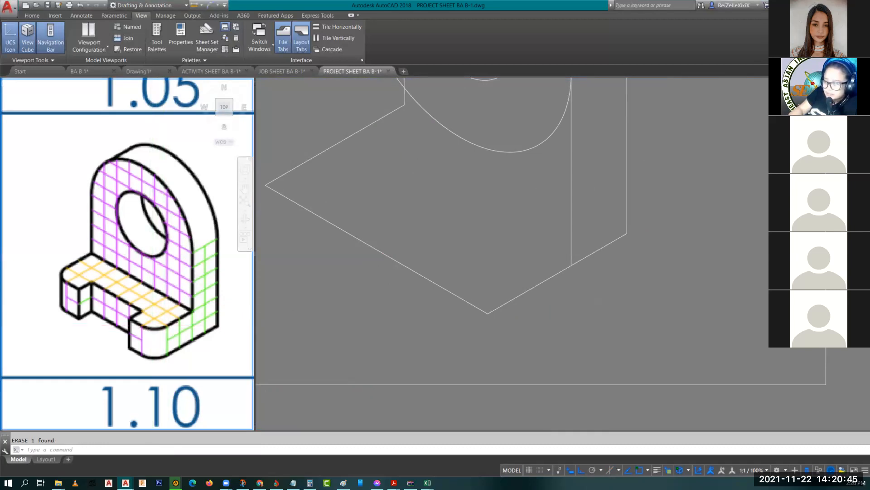
left_click(492, 292)
key("F5")
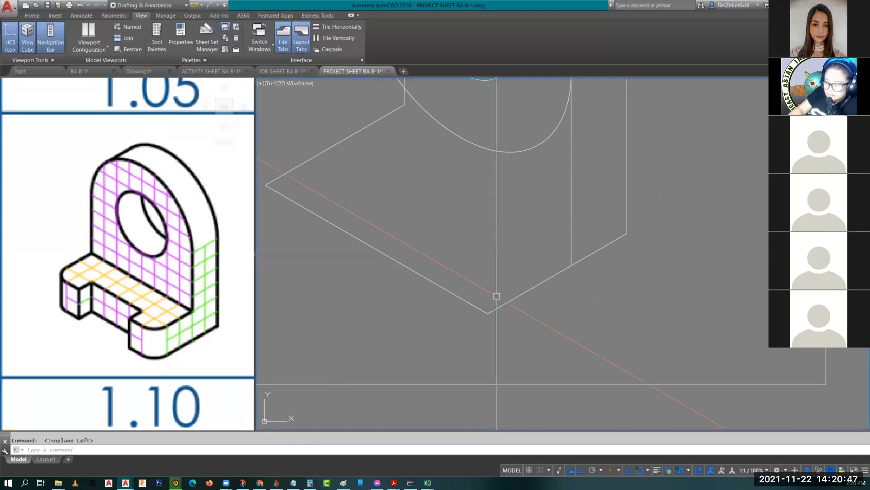
key("F5")
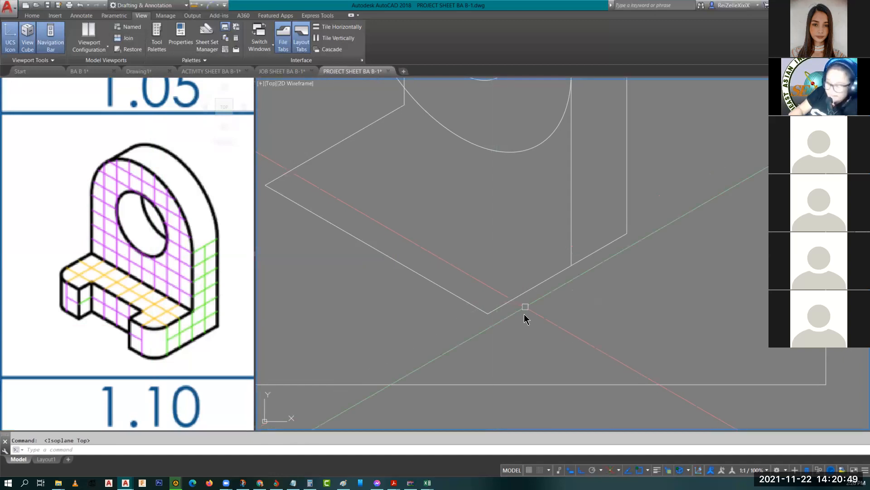
Step: Draw two 1-unit notch edges from the base's front corner
type("l")
key("Return")
left_click(488, 313)
type("1")
key("Return")
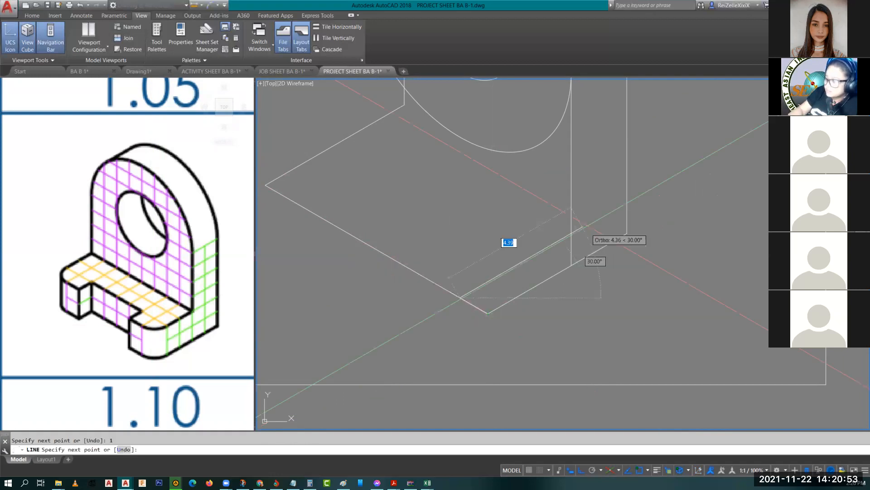
type("1")
key("Return")
key("Return")
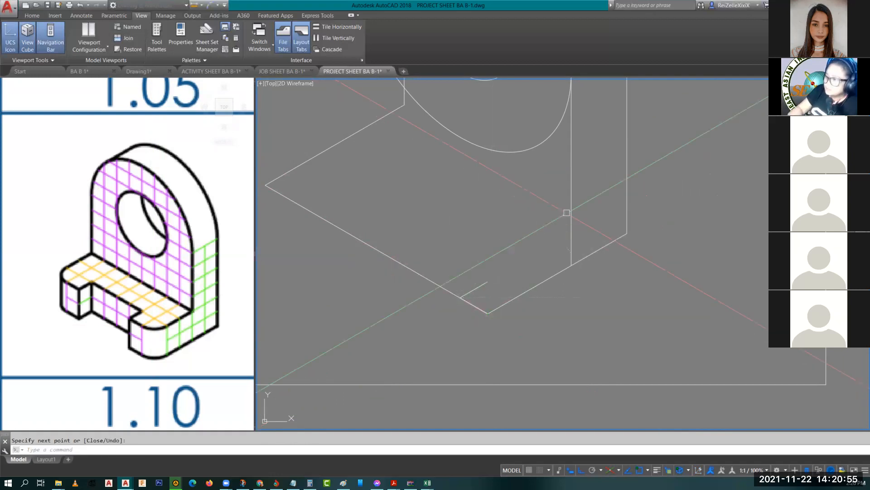
Step: Start another line at the base's left corner with a 1-unit segment
key("Return")
middle_click_drag(566, 213, 681, 260)
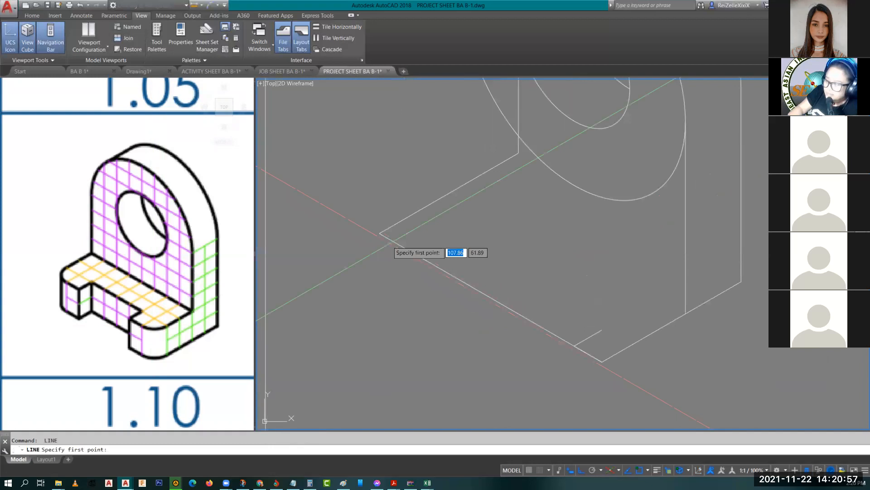
left_click(380, 233)
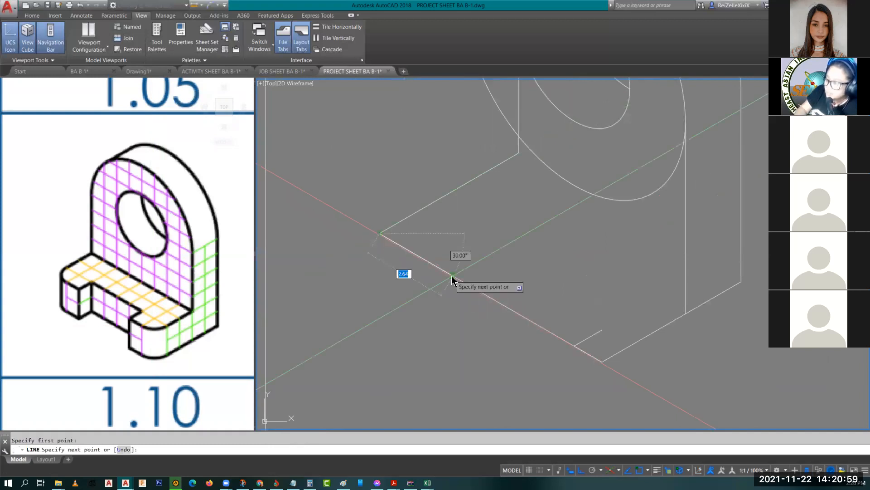
type("1")
key("Return")
Step: Finish the second 1-unit edge and draw a radius-1 isocircle at the base's left corner
type("1")
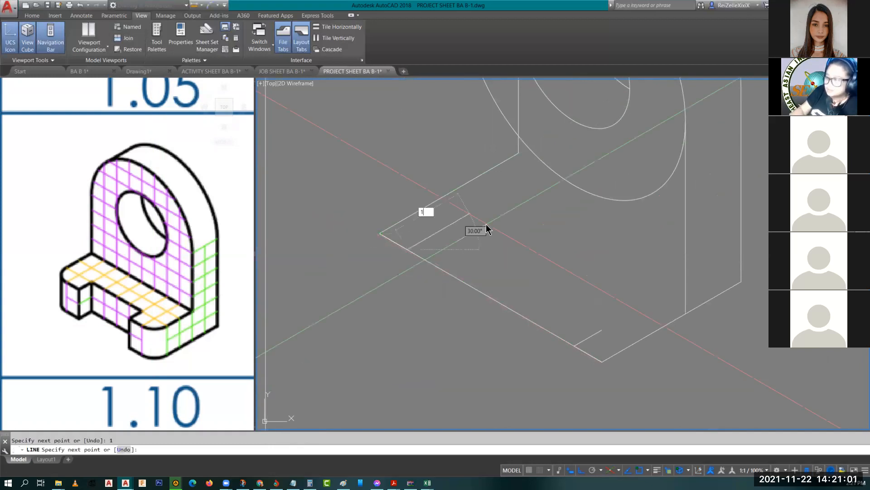
key("Return")
key("Escape")
type("el")
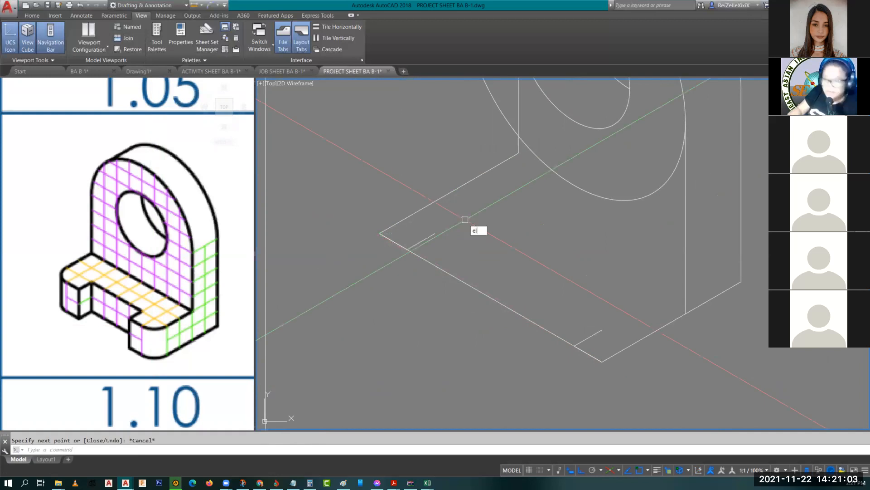
key("Return")
type("i")
key("Return")
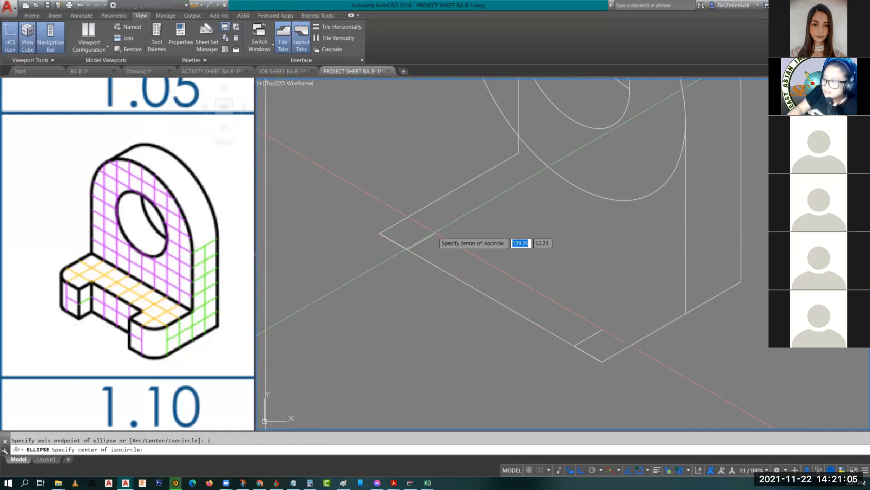
left_click(435, 233)
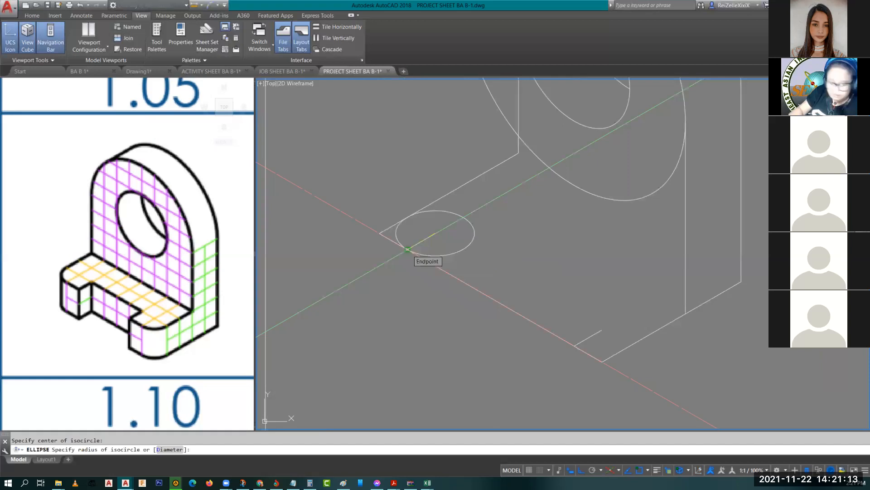
left_click(407, 249)
key("space")
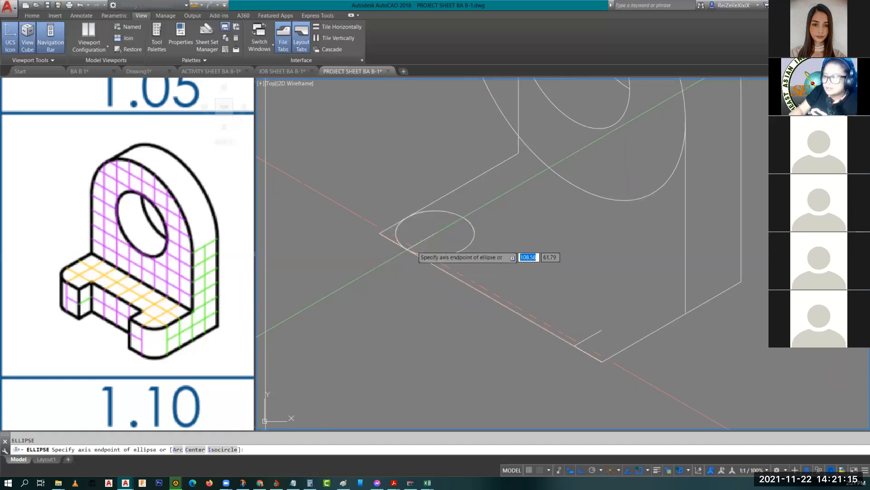
key("Escape")
Step: Add a second radius-1 isocircle centred on the base's front corner
middle_click_drag(563, 298, 492, 247)
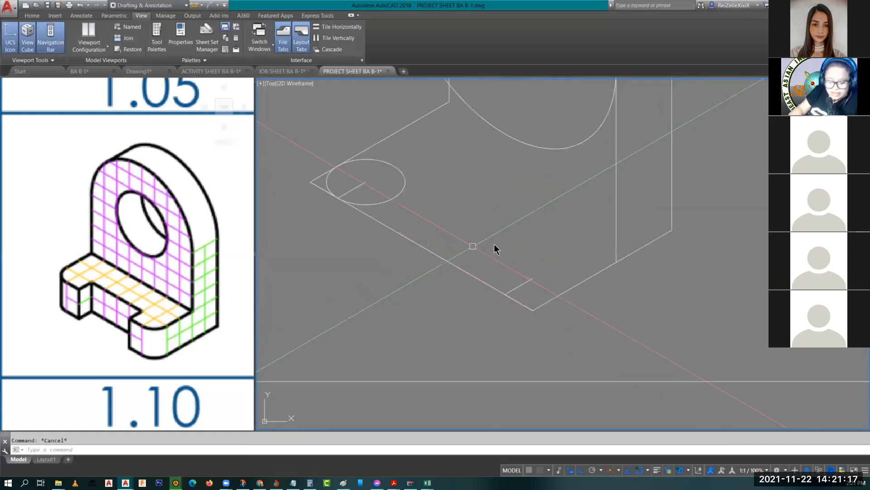
key("space")
type("i")
key("space")
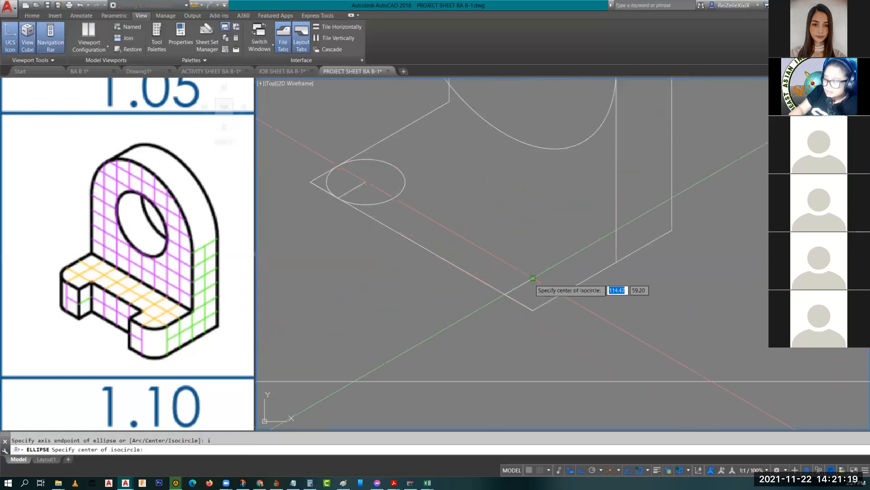
left_click(533, 278)
type("1")
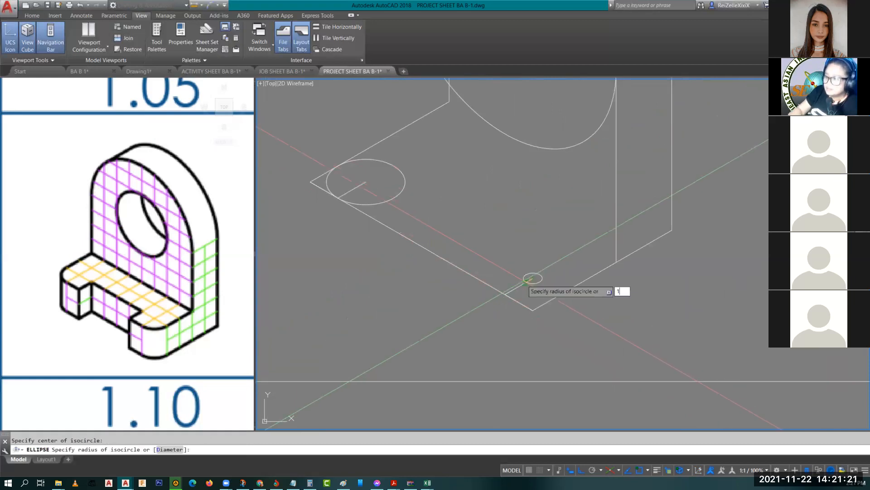
key("space")
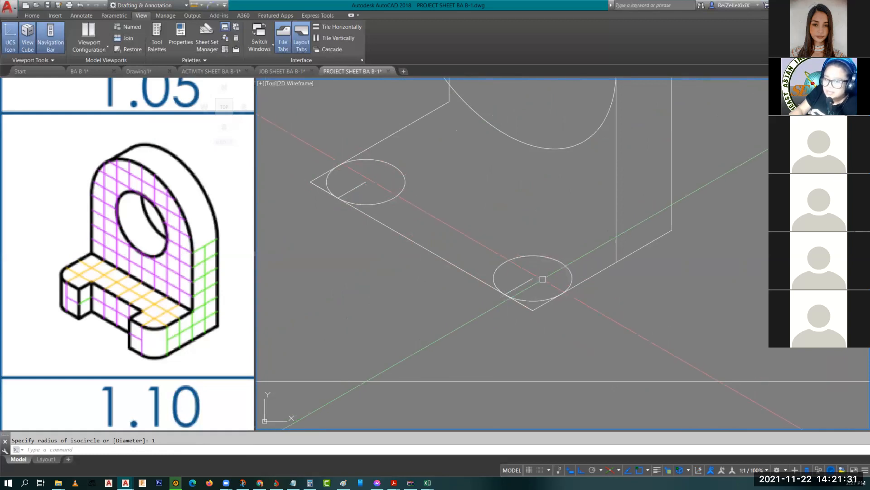
middle_click_drag(527, 277, 563, 303)
Step: Erase the long lower-left and short lower-right front base edges
type("tr")
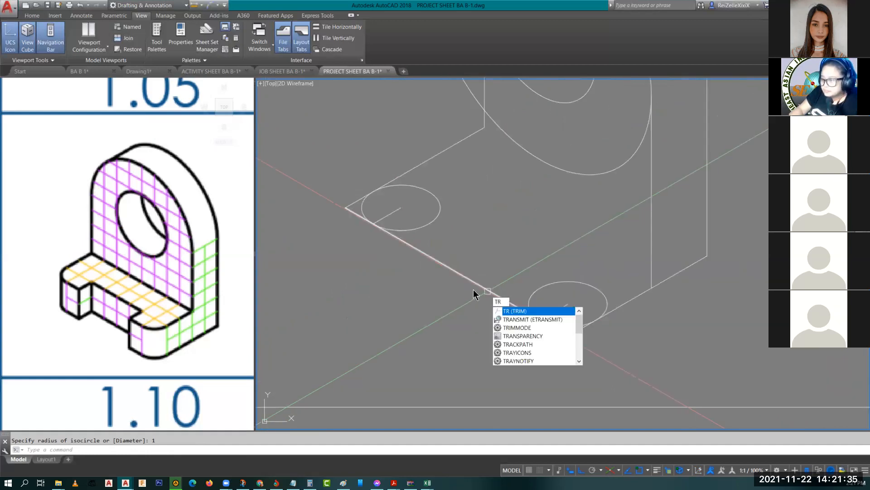
key("Escape")
type("tr")
key("Return")
key("Escape")
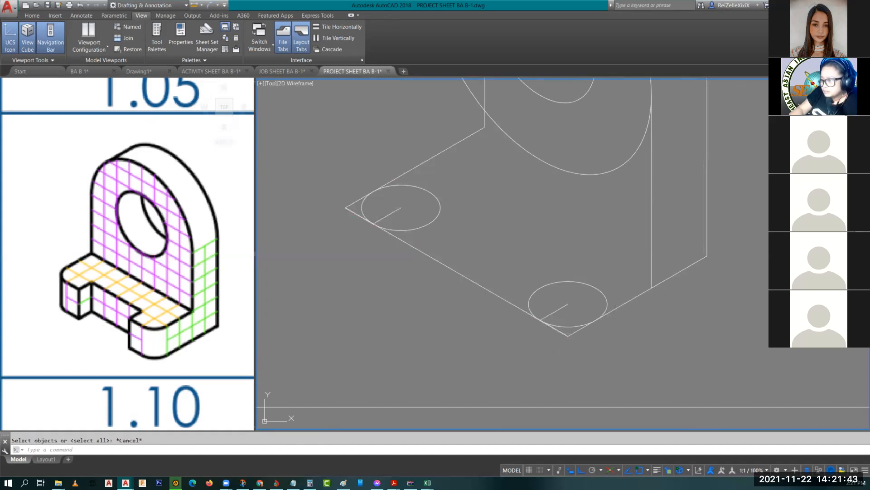
left_click(486, 296)
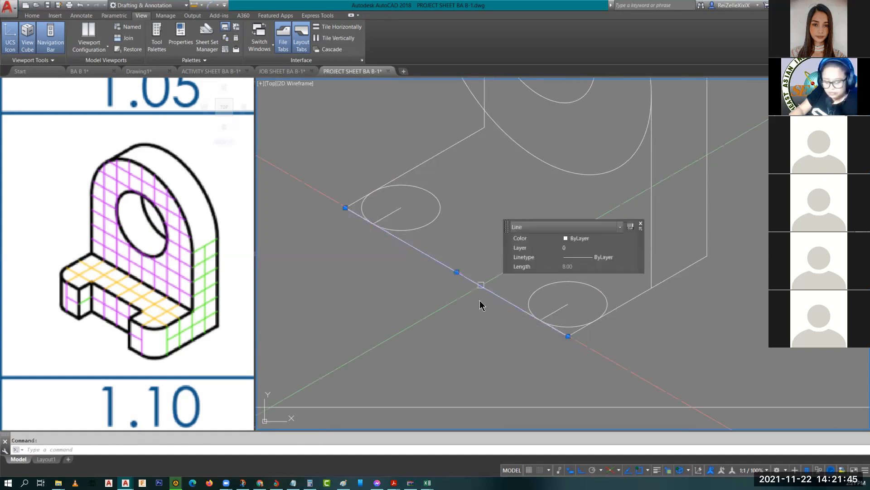
key("Delete")
key("Return")
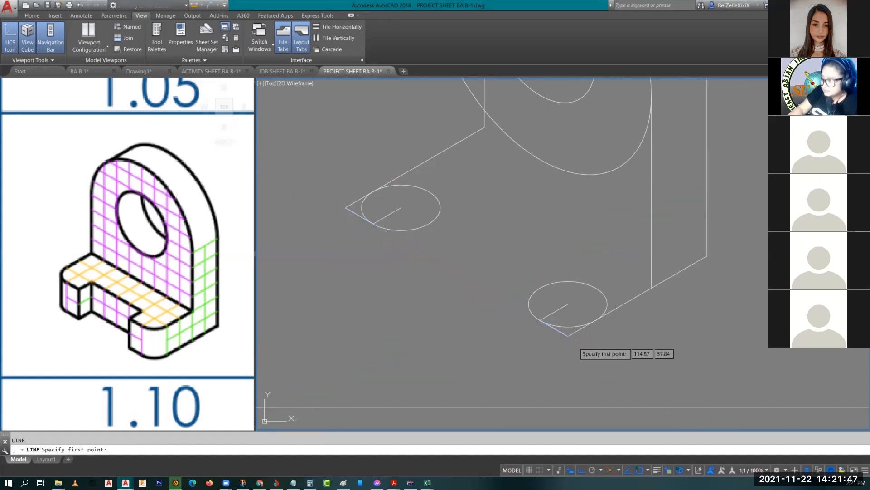
key("Escape")
left_click(562, 337)
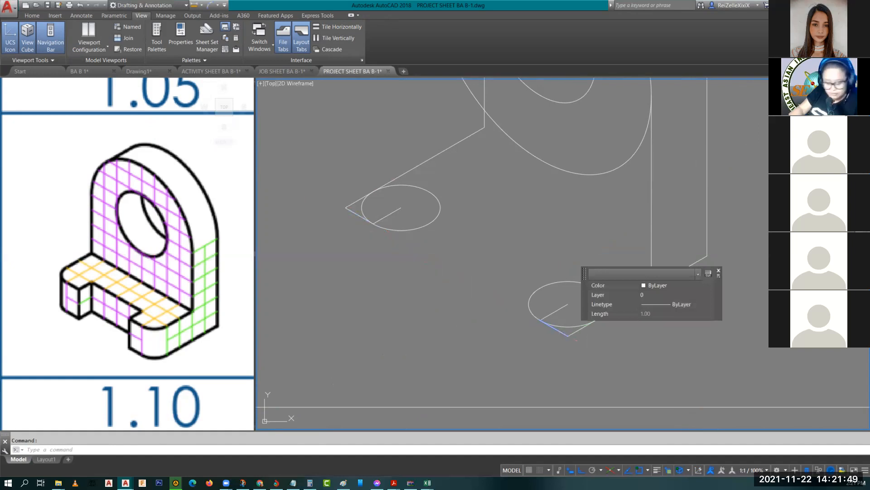
key("Delete")
Step: Draw 2-unit lines from the front corner and from the left edge endpoint
type("l")
key("Return")
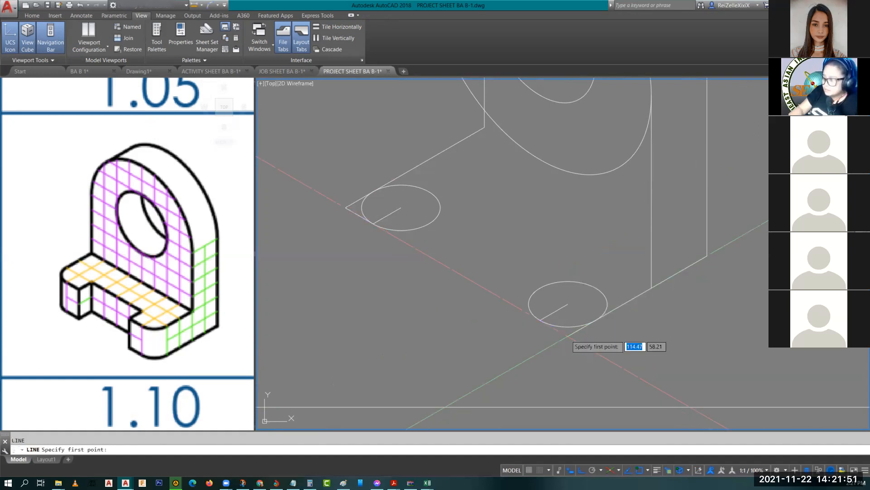
left_click(568, 336)
type("2")
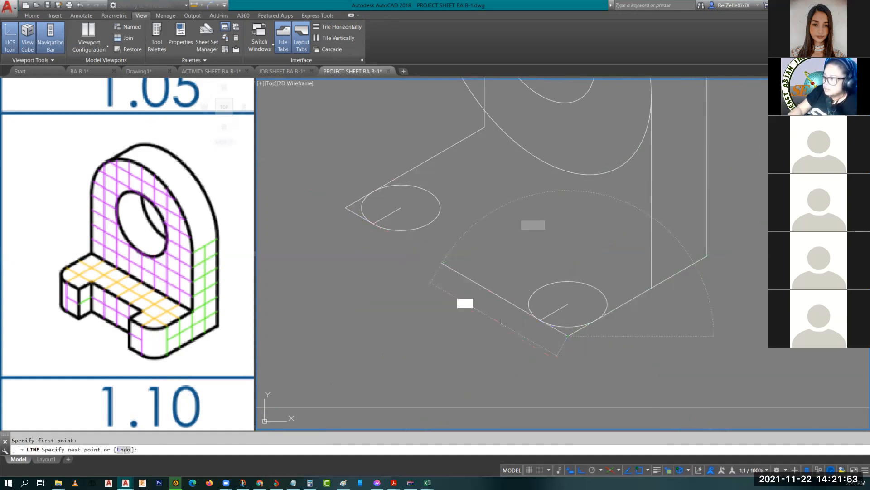
key("Return")
key("Return")
key("Return")
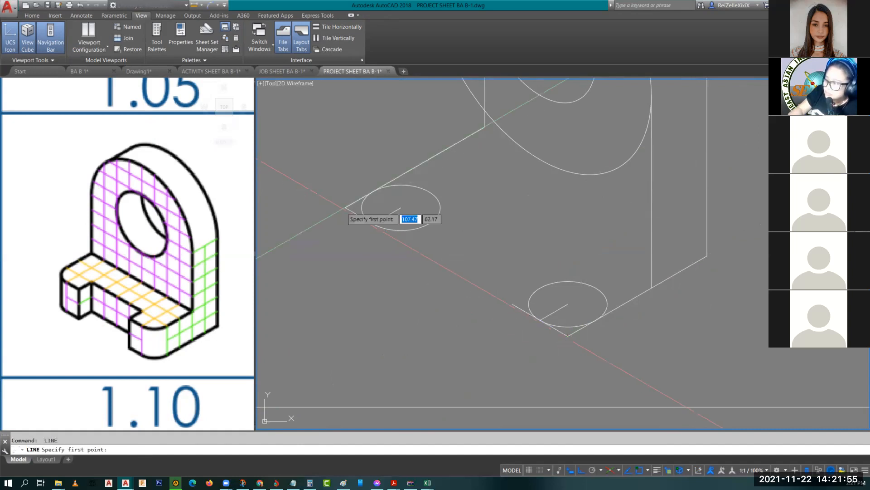
left_click(346, 208)
type("2")
key("Return")
key("Escape")
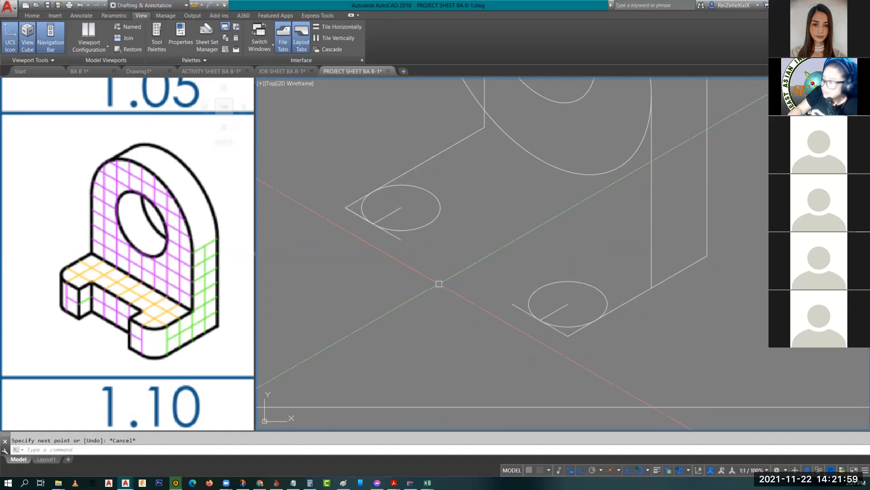
scroll(439, 283, "up", 3)
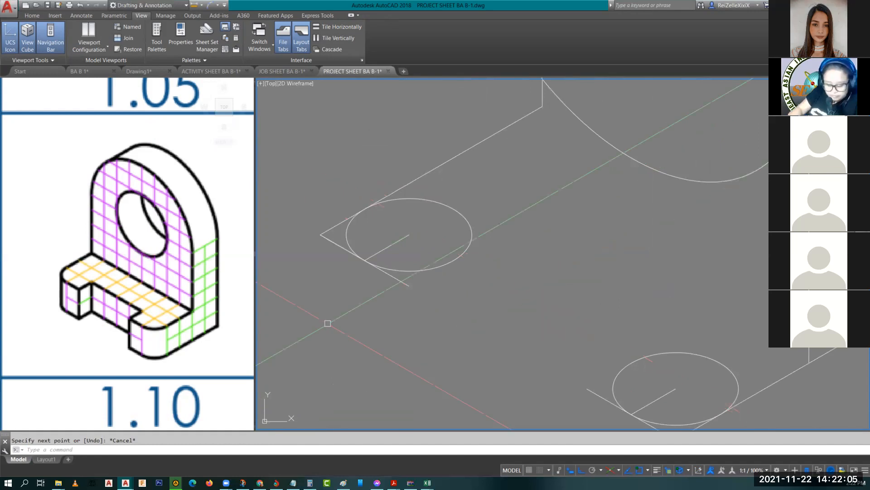
Step: Draw the notch line with 1-unit and 4-unit segments, then zoom to extents
type("l")
key("Return")
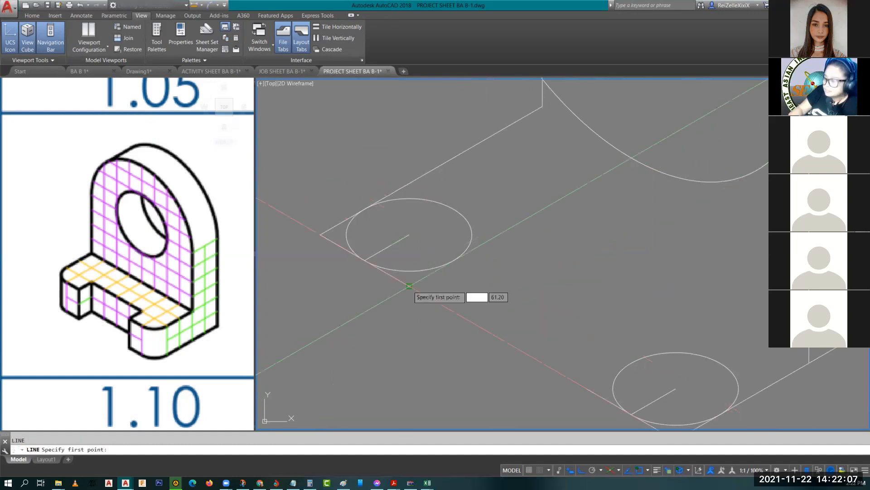
left_click(410, 285)
type("1")
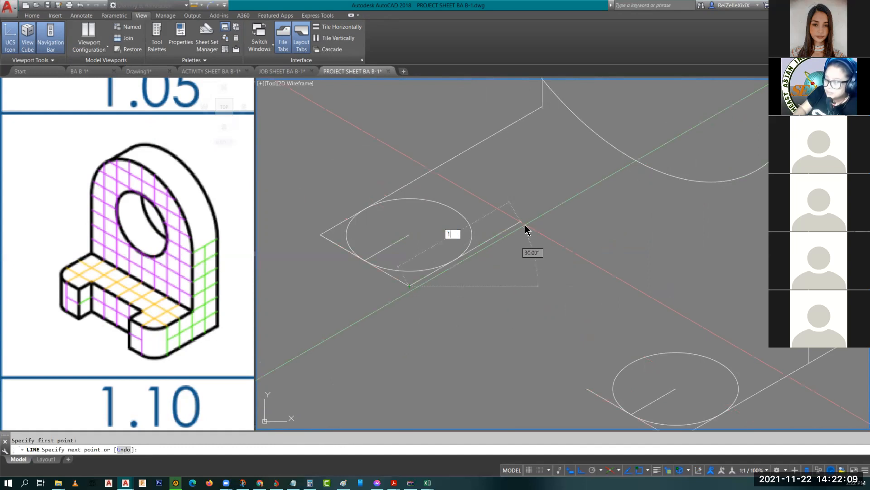
key("Return")
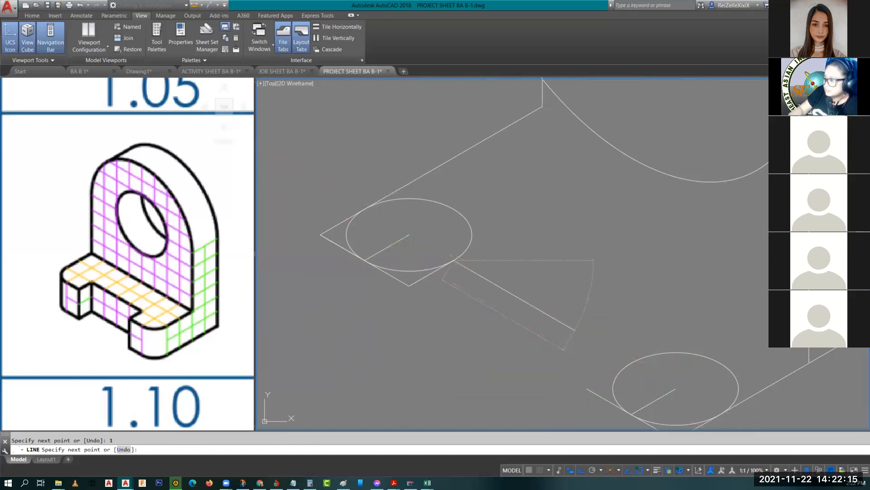
type("4")
key("Return")
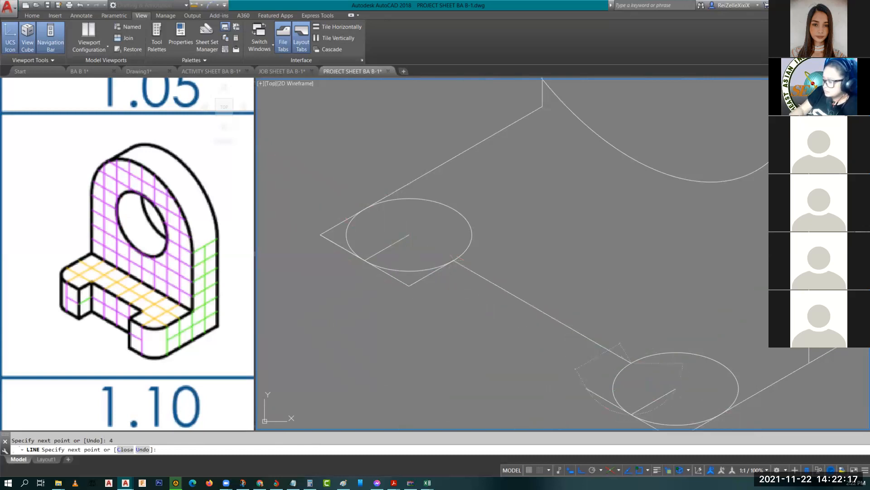
key("Escape")
middle_click(589, 213)
middle_click(589, 214)
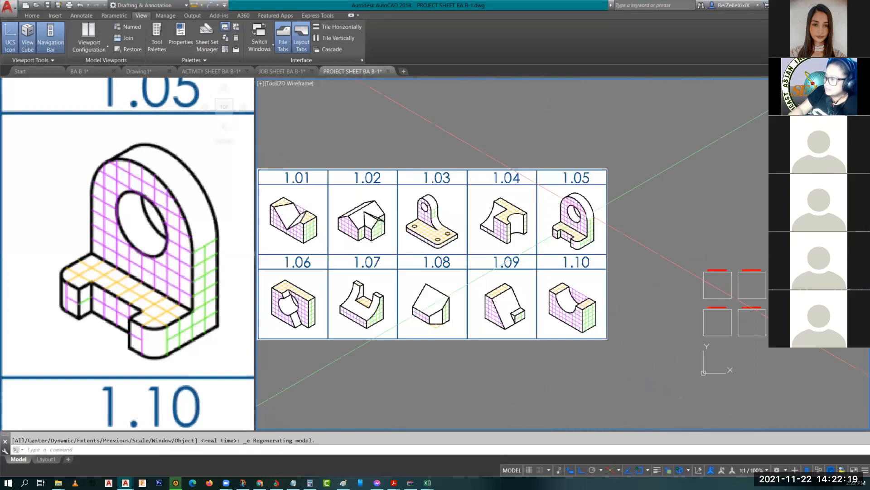
Step: Trim the isocircles and overlapping lines into rounded arcs at the base's front and left corners
key("Escape")
middle_click_drag(840, 289, 618, 268)
scroll(647, 264, "up", 10)
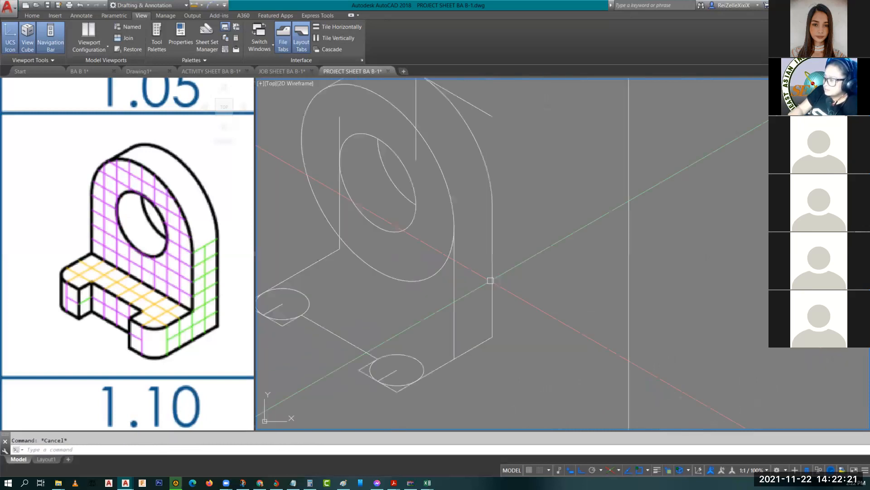
middle_click_drag(490, 281, 674, 281)
scroll(574, 368, "up", 3)
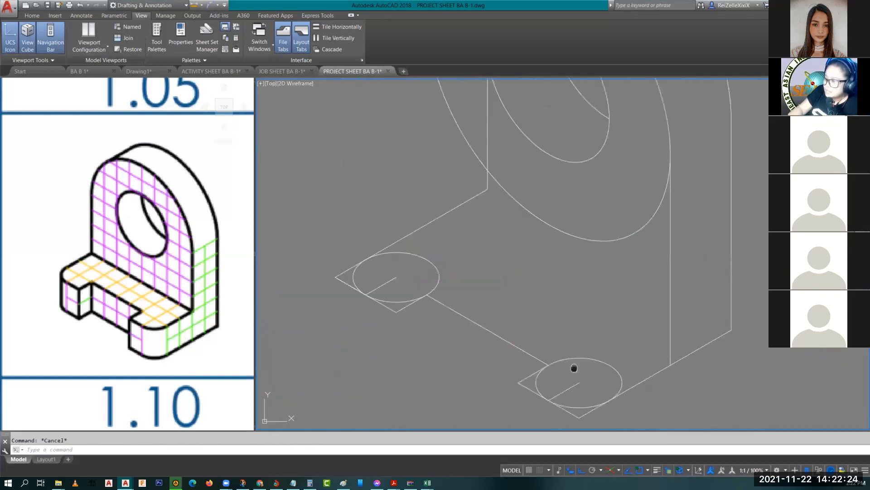
middle_click_drag(579, 415, 570, 369)
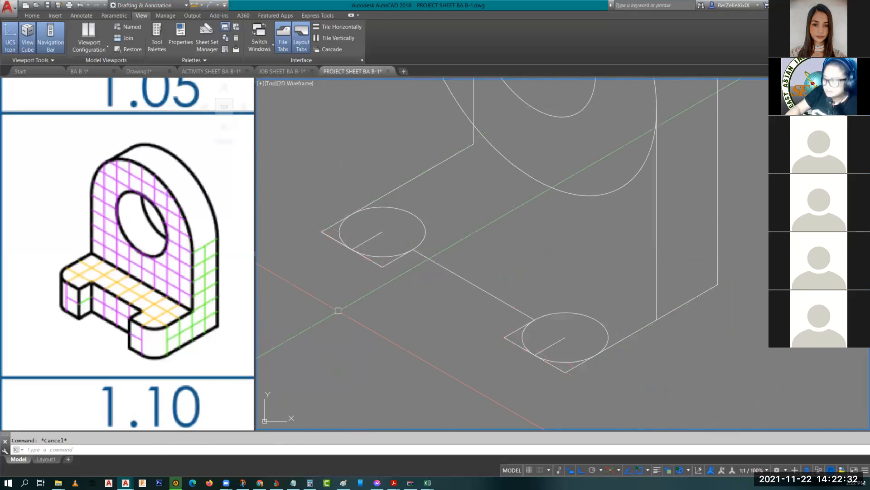
type("tr")
key("Return")
key("Return")
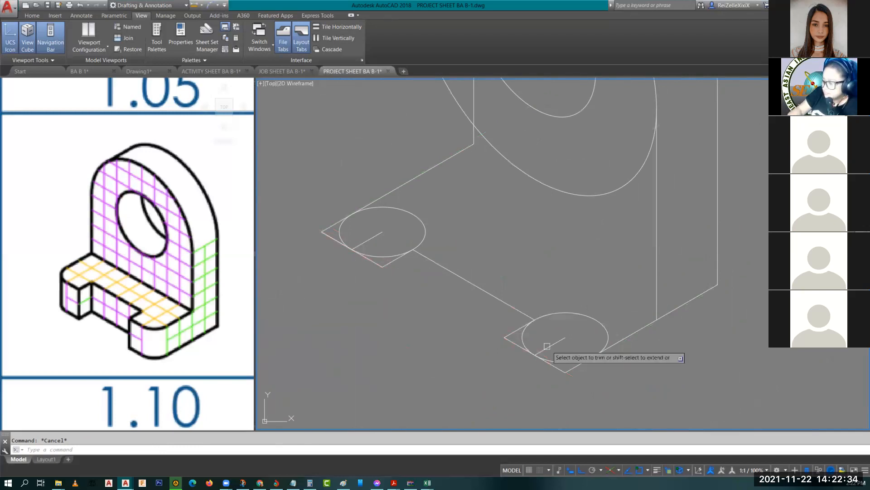
left_click(560, 369)
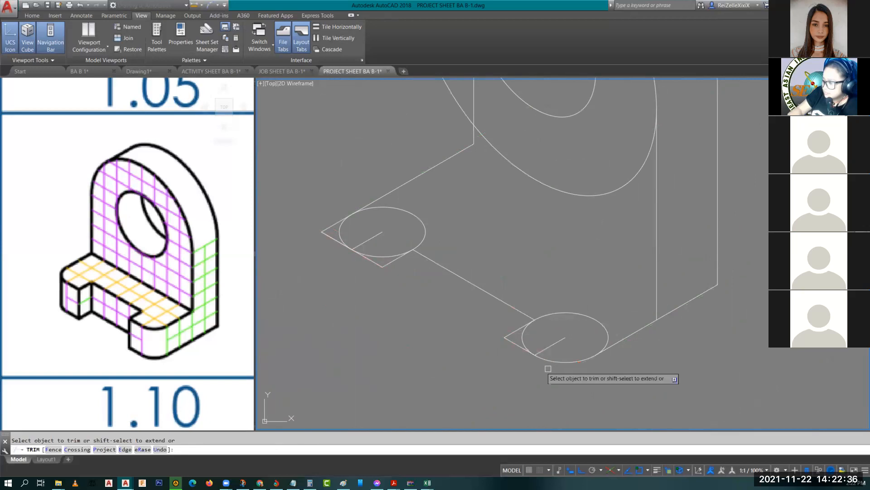
left_click(563, 316)
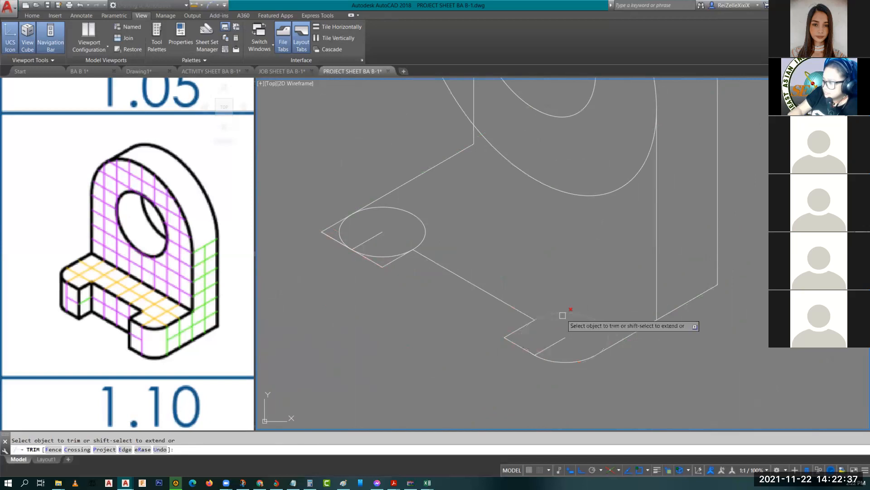
left_click(607, 331)
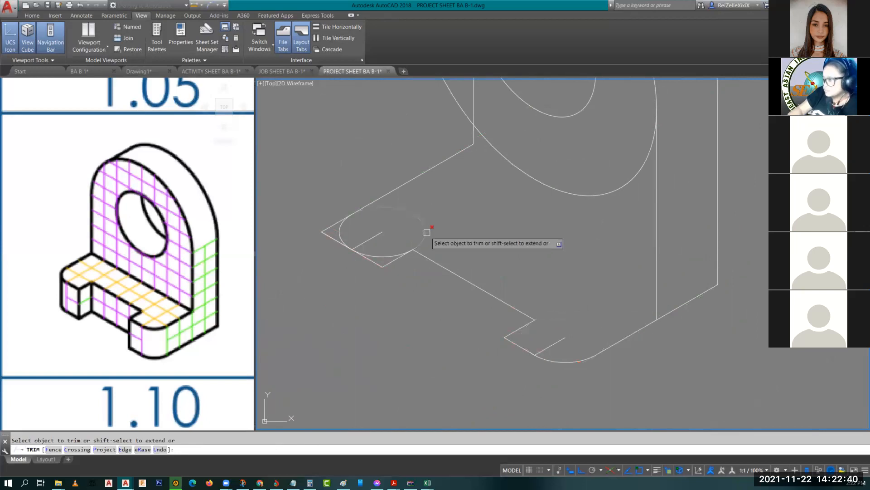
left_click(427, 232)
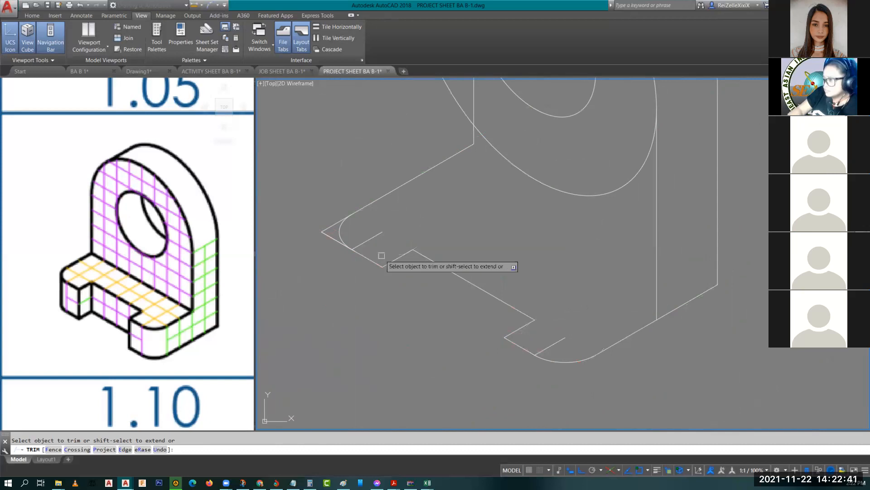
left_click(328, 235)
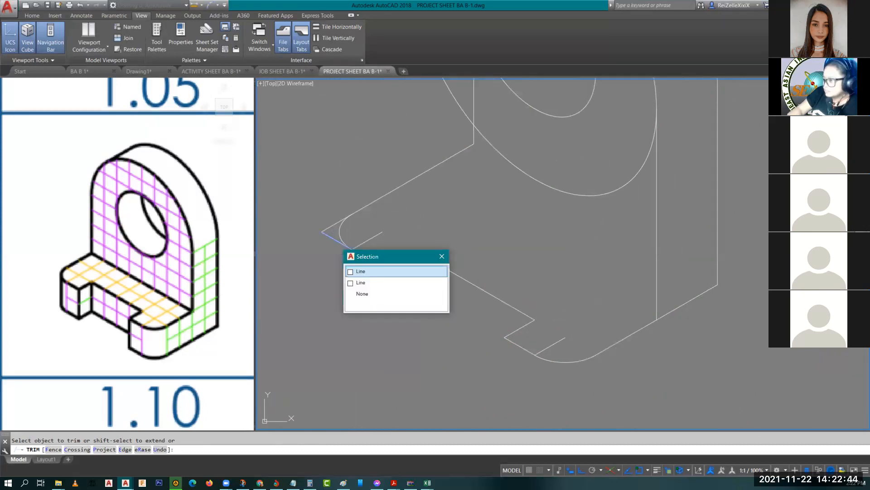
left_click(360, 271)
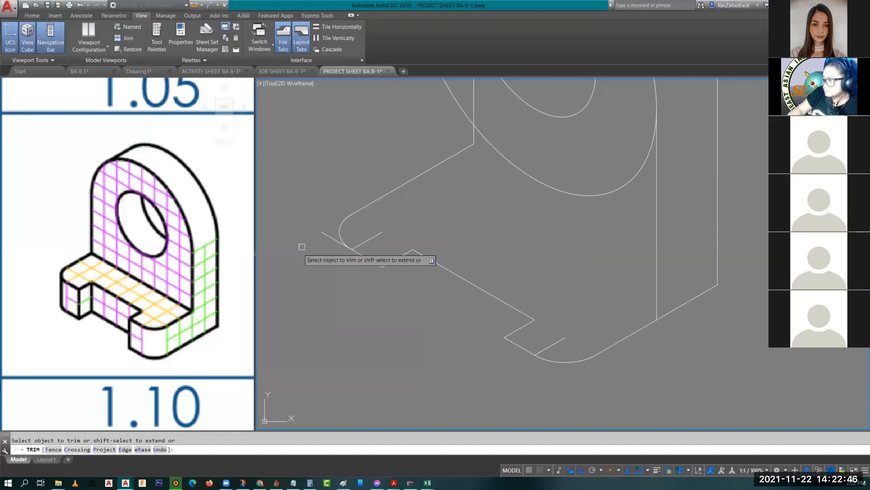
Step: Delete the three leftover short construction lines at the base corners
key("Escape")
left_click(322, 245)
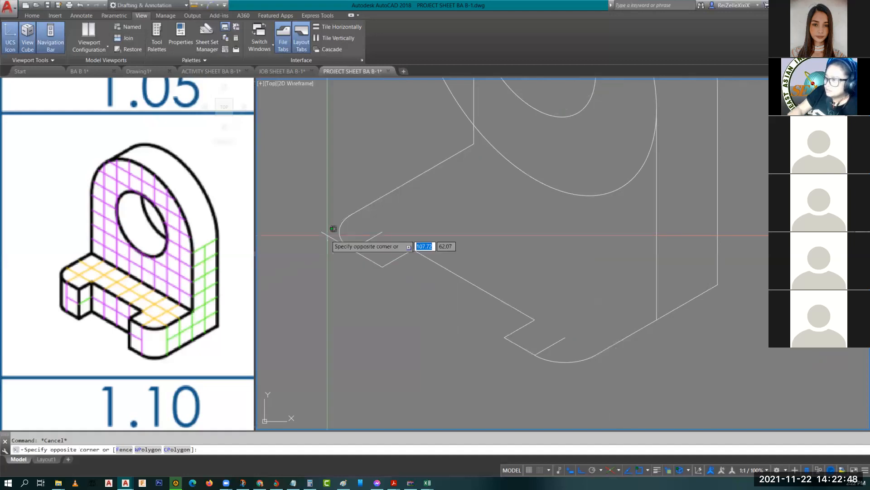
left_click(333, 228)
left_click(373, 237)
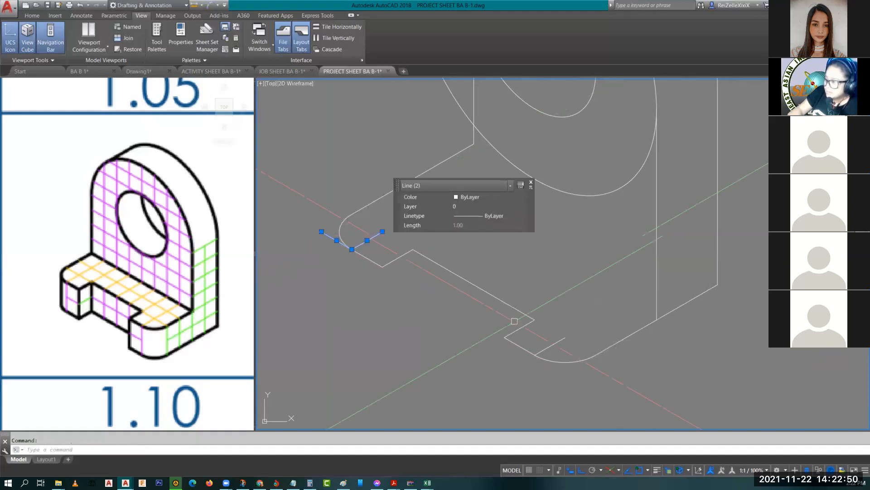
left_click(548, 345)
key("Delete")
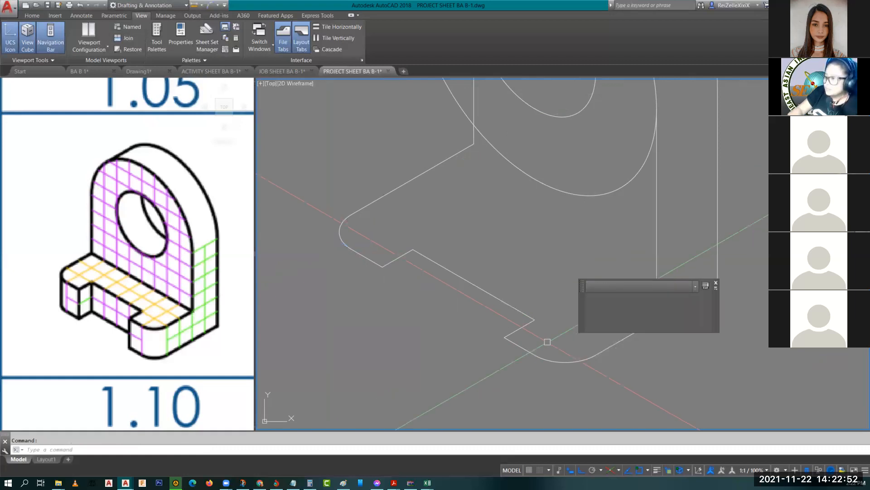
Step: Select the notch, rounded-corner and left segments and copy them 2 units straight up
scroll(382, 263, "down", 3)
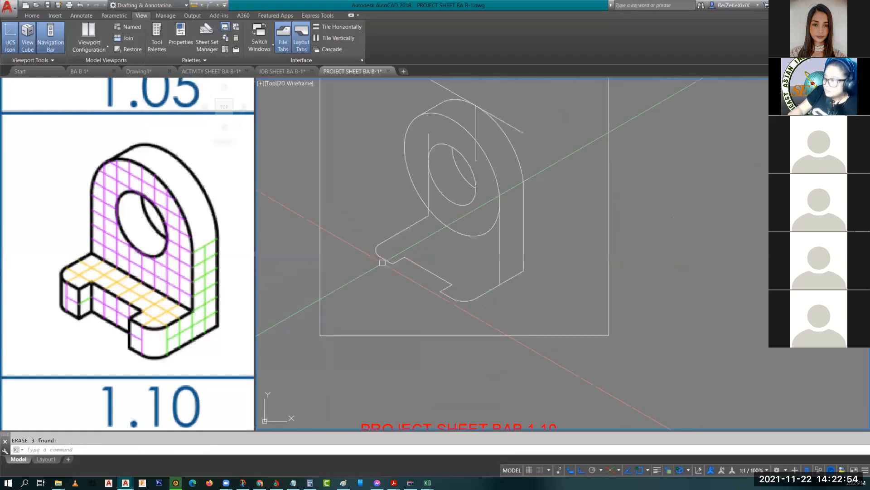
scroll(459, 287, "up", 2)
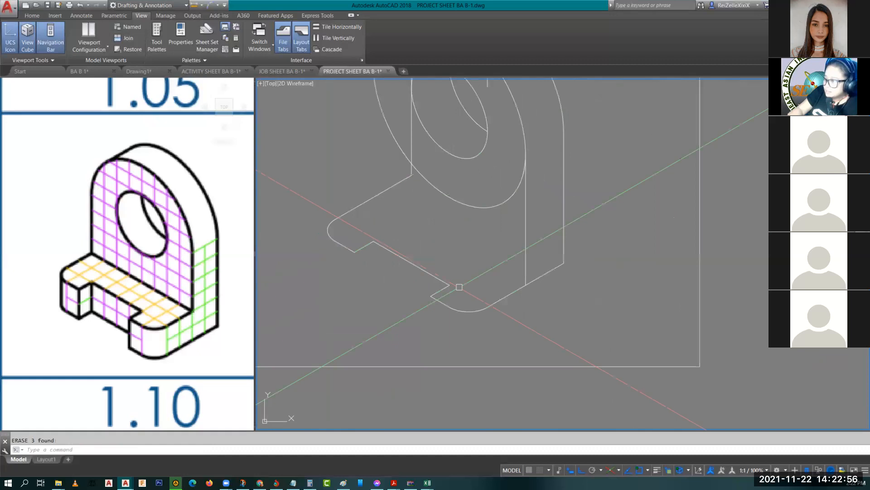
left_click(489, 323)
left_click(415, 262)
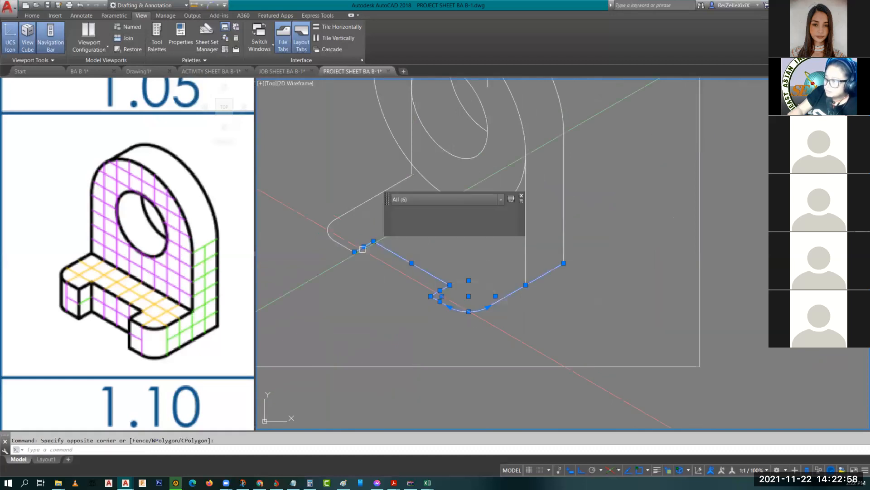
left_click(337, 238)
left_click(331, 229)
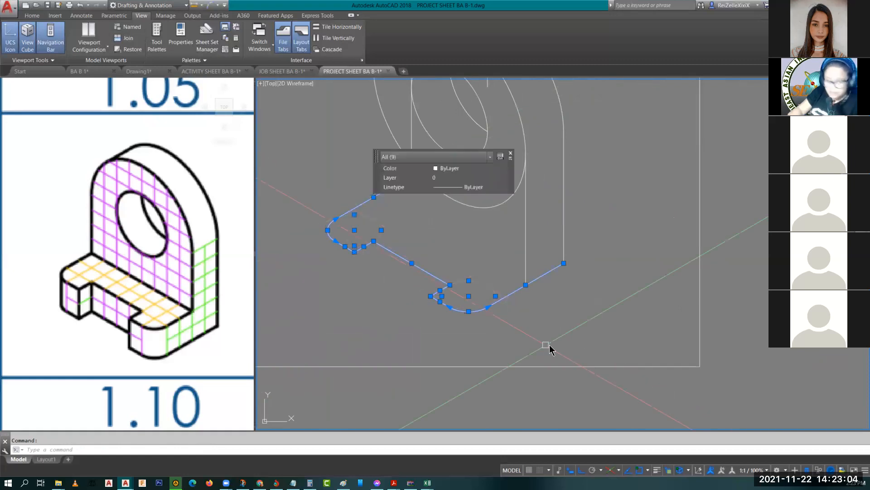
key("Escape")
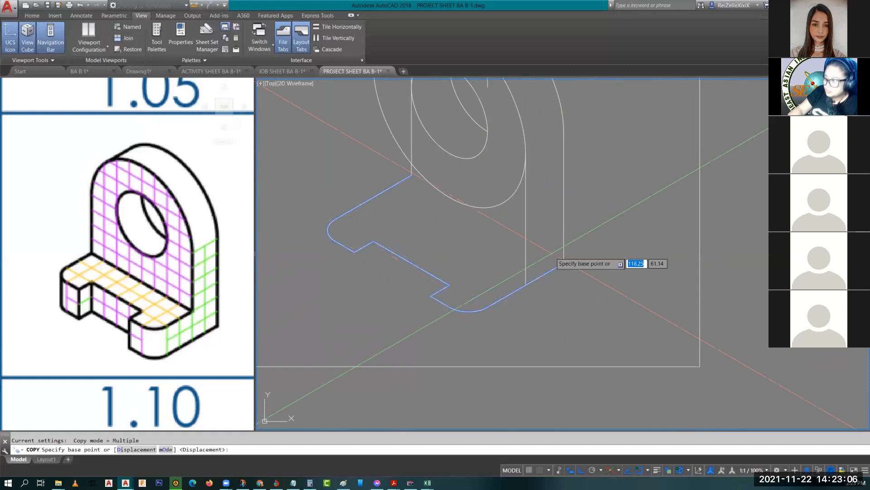
left_click(563, 263)
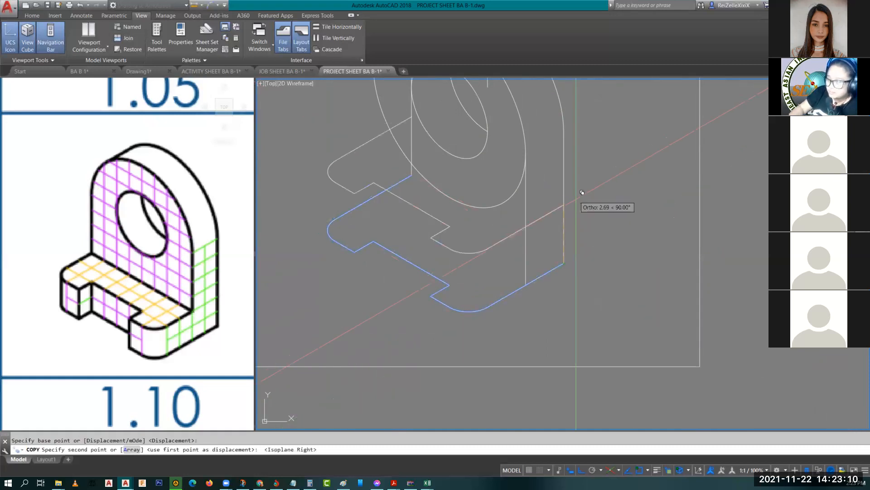
type("2")
key("Return")
key("Escape")
key("Escape")
middle_click_drag(455, 274, 543, 372)
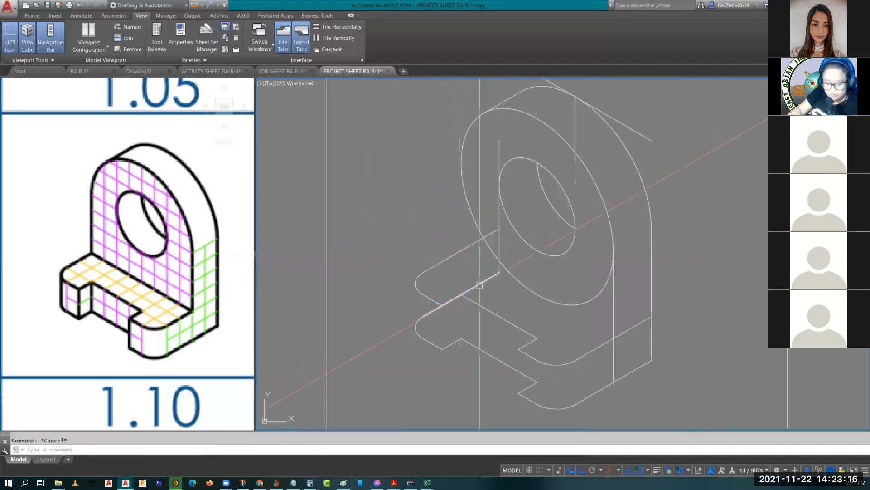
left_click(479, 283)
Step: Delete the stray line on the base's top front edge
key("Delete")
type("l")
key("Return")
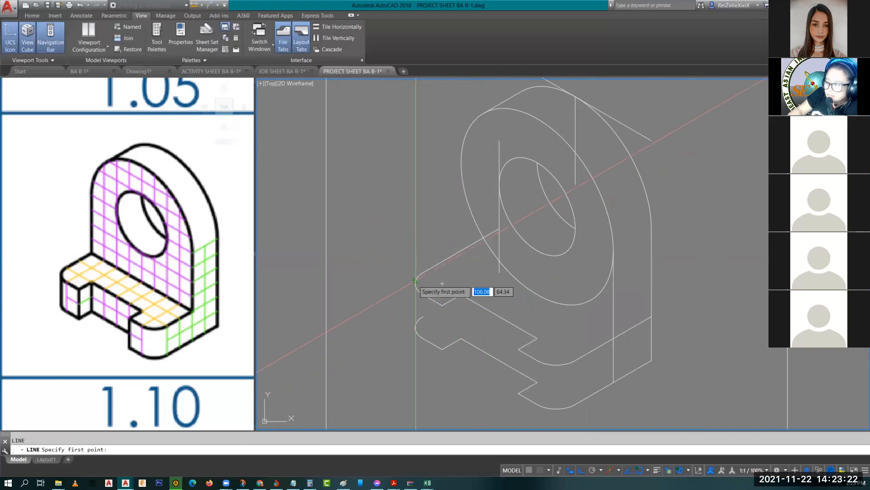
left_click(416, 283)
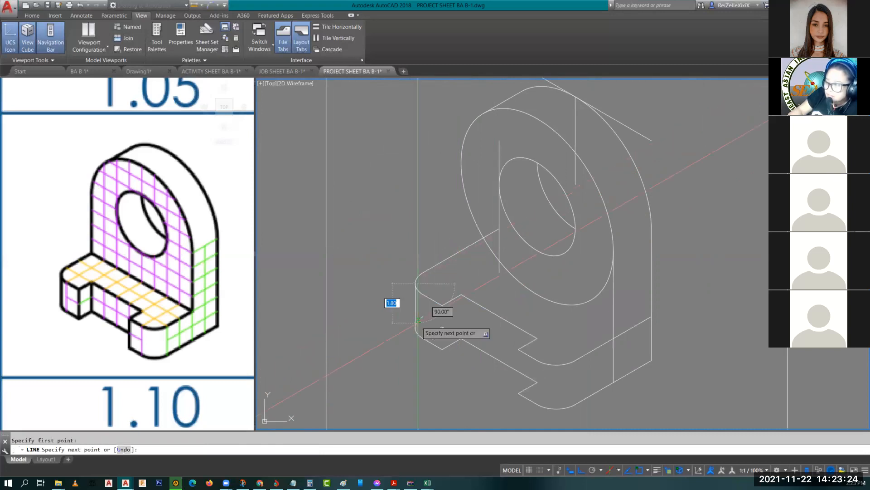
key("Escape")
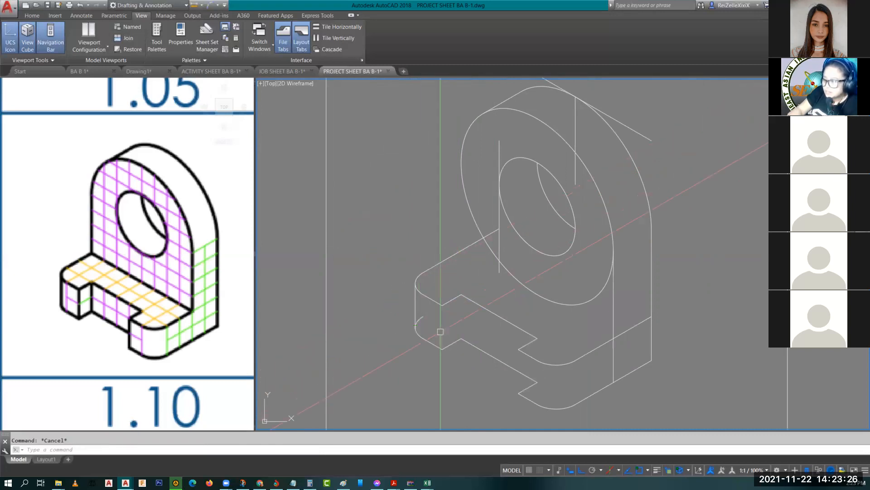
Step: Attempt to copy the left vertical edge line, then clear the selection
left_click(421, 317)
type("c")
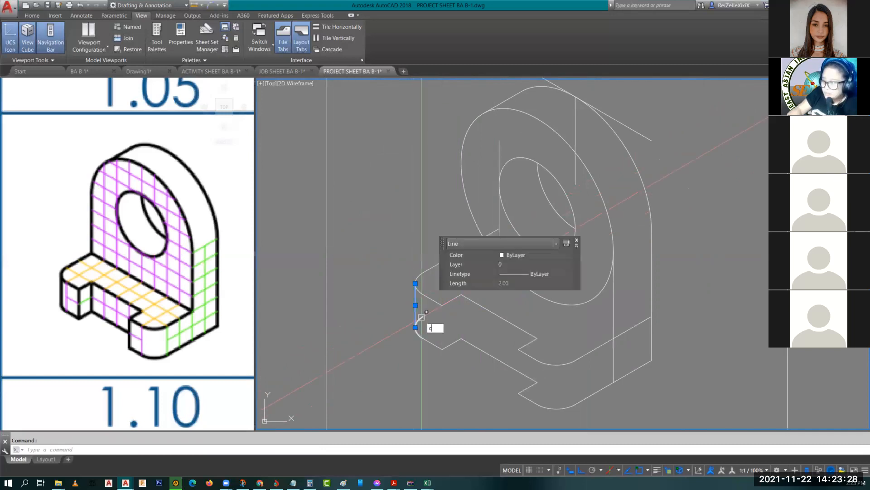
type("o")
key("Return")
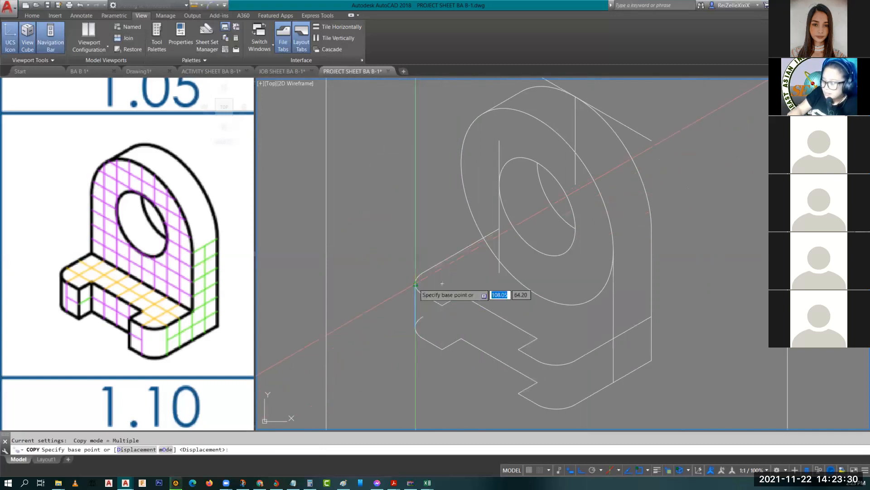
left_click(415, 284)
key("Escape")
scroll(417, 309, "up", 2)
scroll(417, 308, "up", 2)
left_click(408, 297)
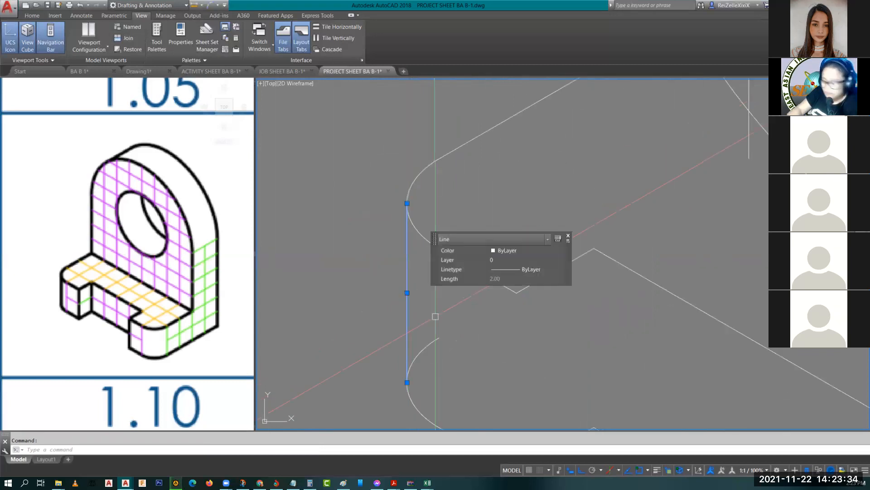
key("Escape")
Step: Draw a 2.00 vertical edge at the base's lower front corner
middle_click_drag(436, 317, 388, 244)
type("l")
key("Return")
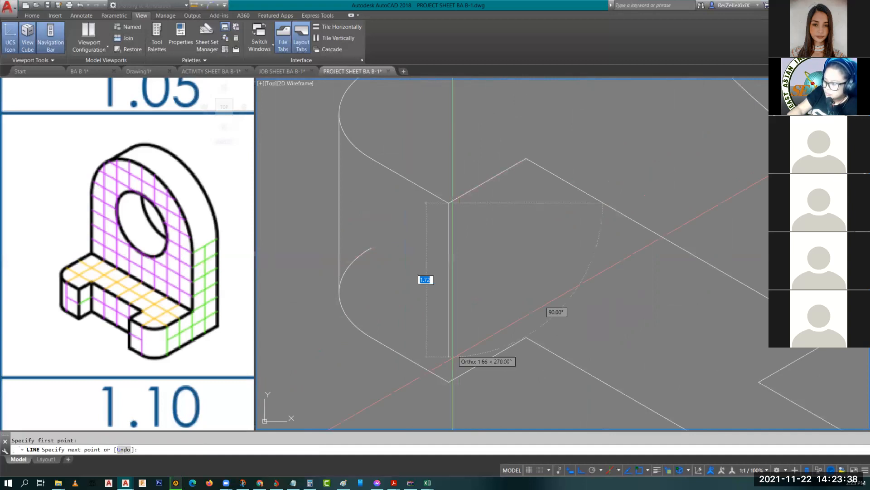
left_click(448, 381)
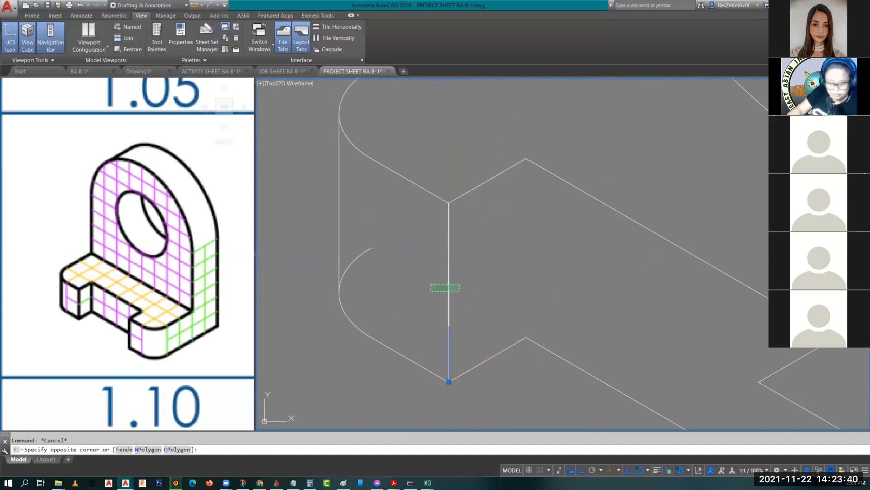
key("Escape")
Step: Copy the vertical edge to the notch corner and the next base corner
left_click(448, 322)
type("co")
key("Return")
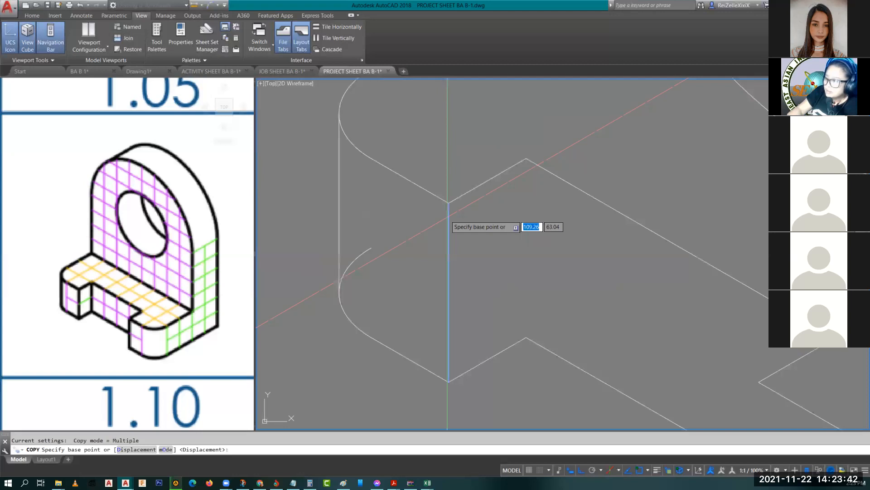
left_click(448, 202)
left_click(532, 151)
scroll(540, 186, "down", 3)
scroll(676, 336, "up", 3)
scroll(666, 308, "down", 2)
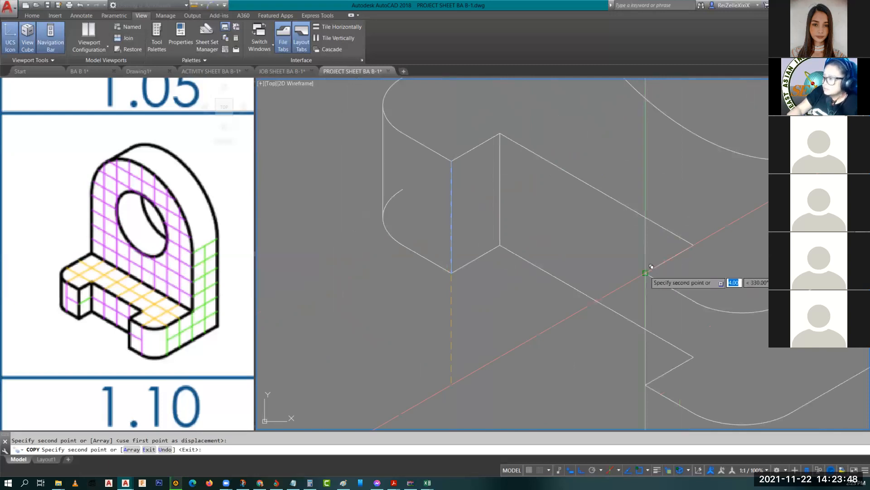
left_click(645, 273)
key("Escape")
Step: Trim hidden base edges using all objects as cutting edges, then re-centre the bracket
scroll(587, 283, "down", 2)
type("tr")
key("Return")
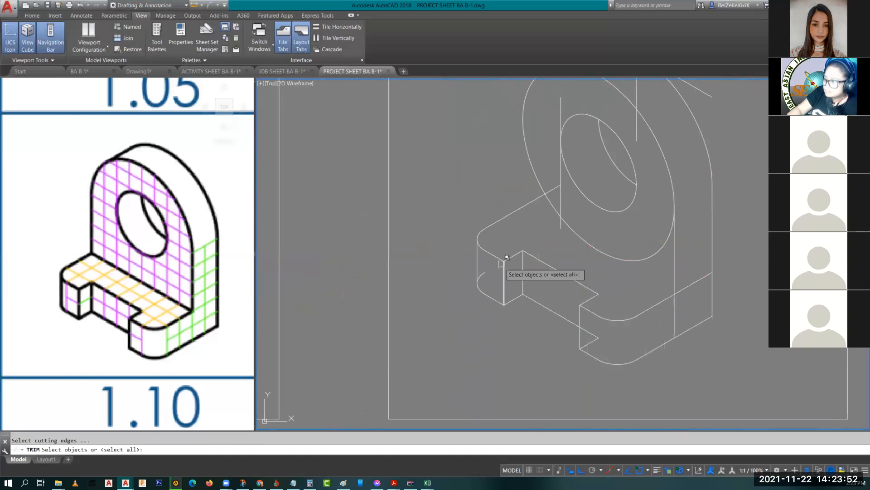
key("Return")
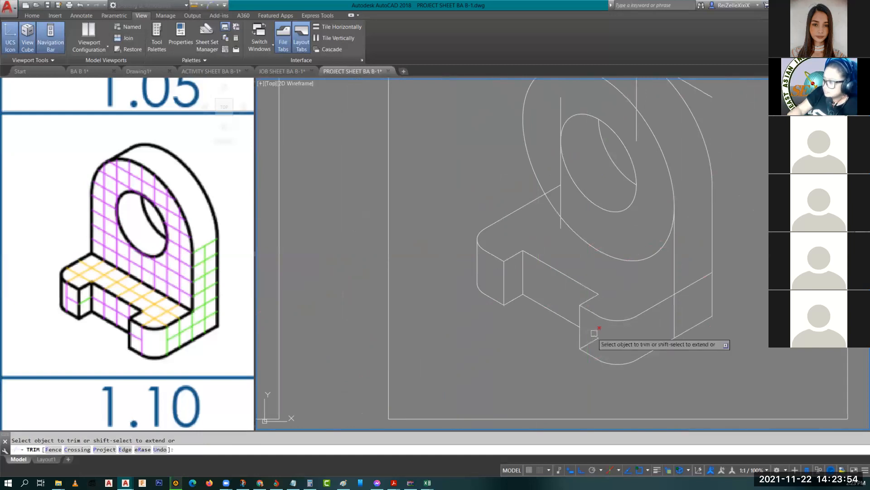
left_click(679, 312)
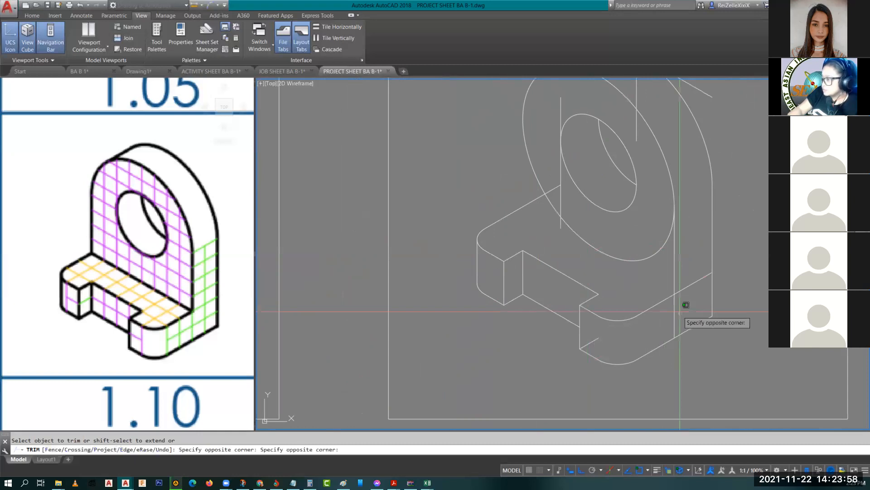
key("Escape")
middle_click_drag(667, 312, 679, 339)
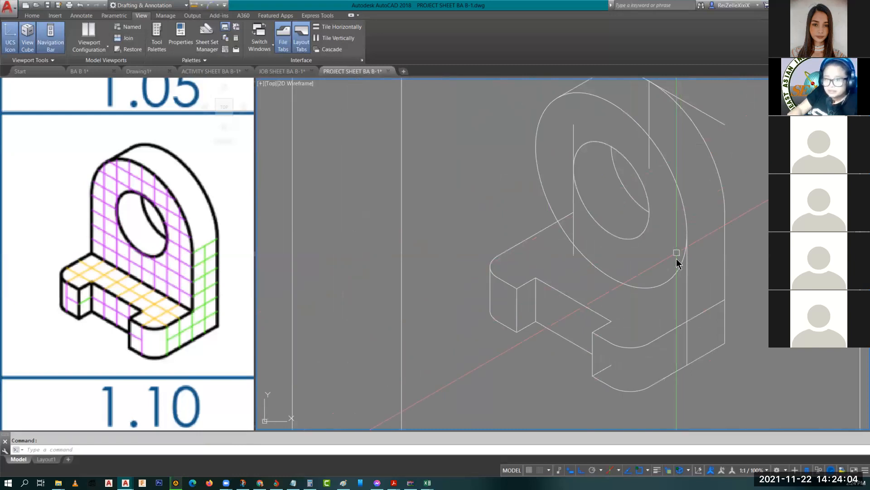
Step: On the left isometric plane, draw an 8-unit line at 150° from the base corner intersection
type("l")
key("Return")
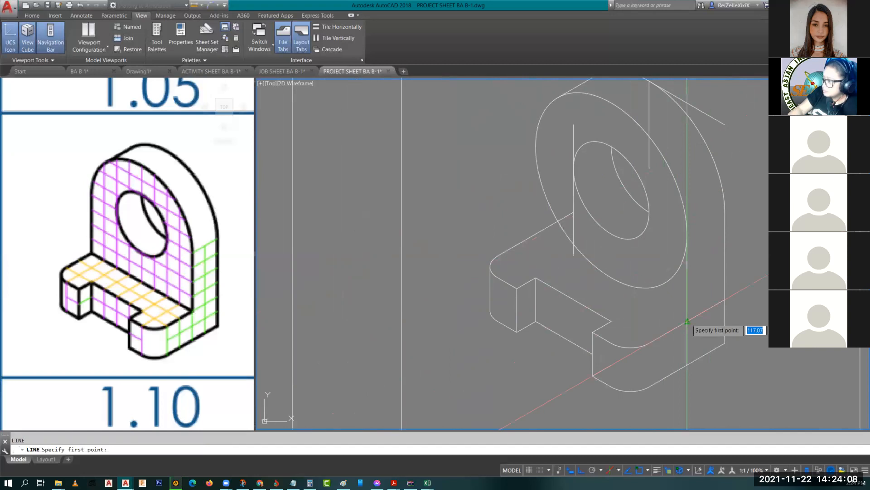
key("F5")
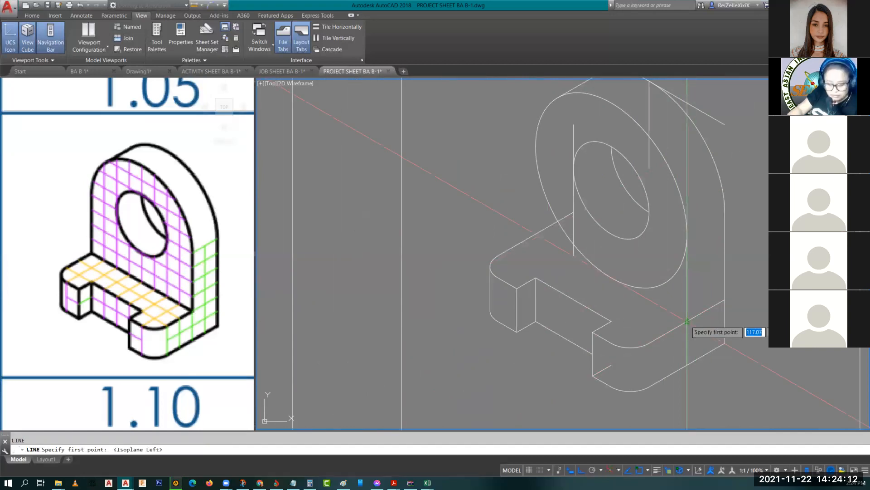
type("int")
key("Return")
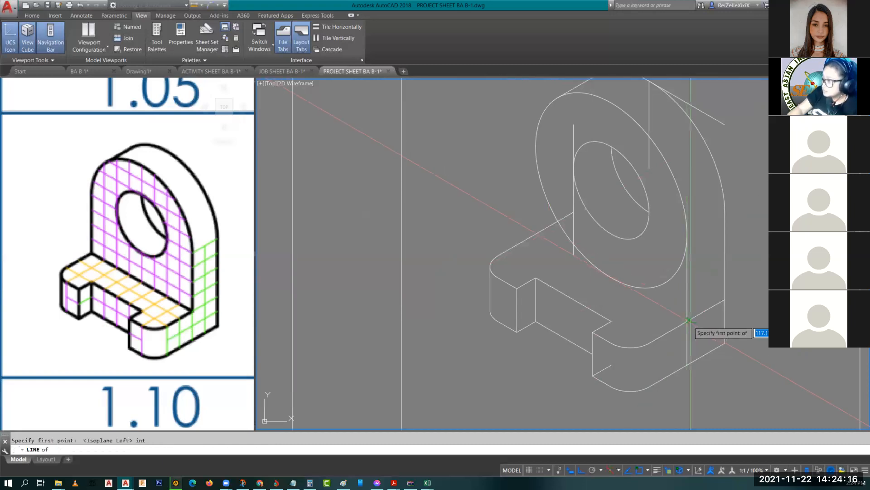
left_click(687, 320)
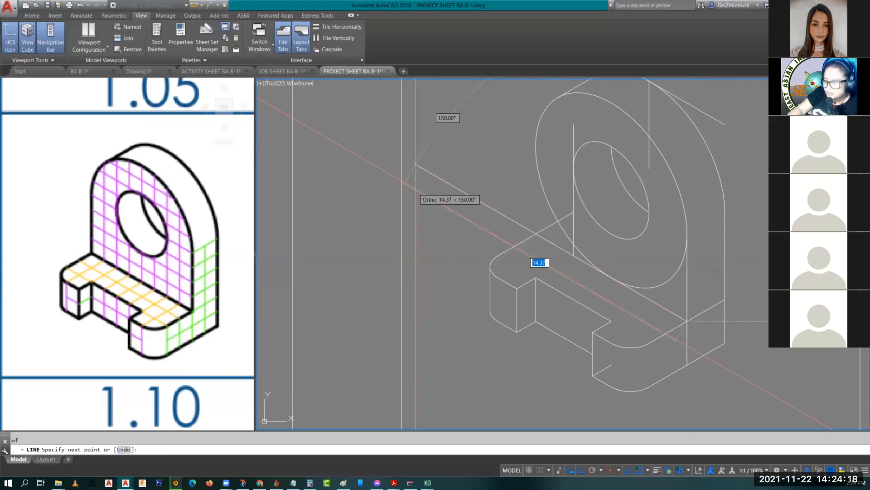
type("8")
key("Return")
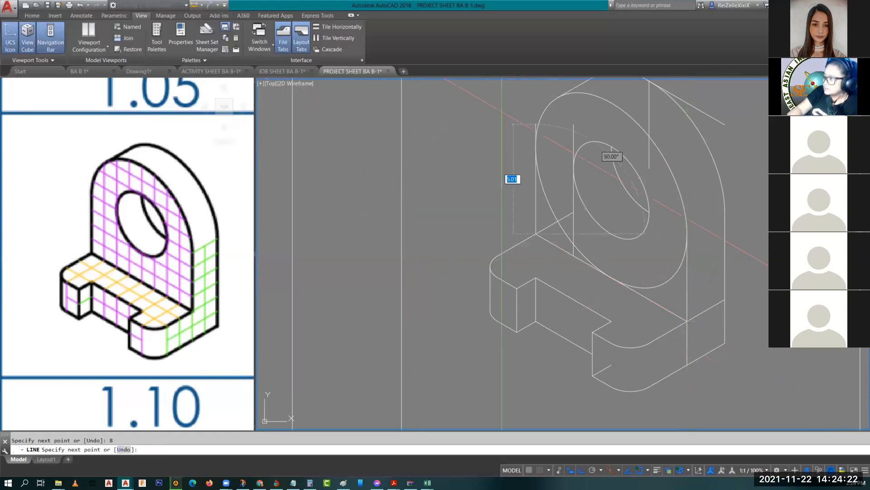
middle_click_drag(507, 121, 503, 199)
key("Escape")
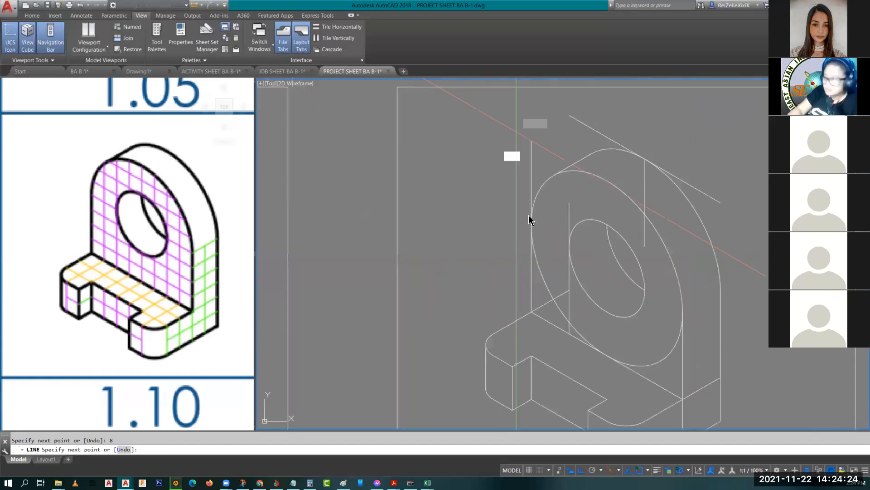
Step: Erase the leftover lower arc and the stray vertical line
type("tr")
key("Return")
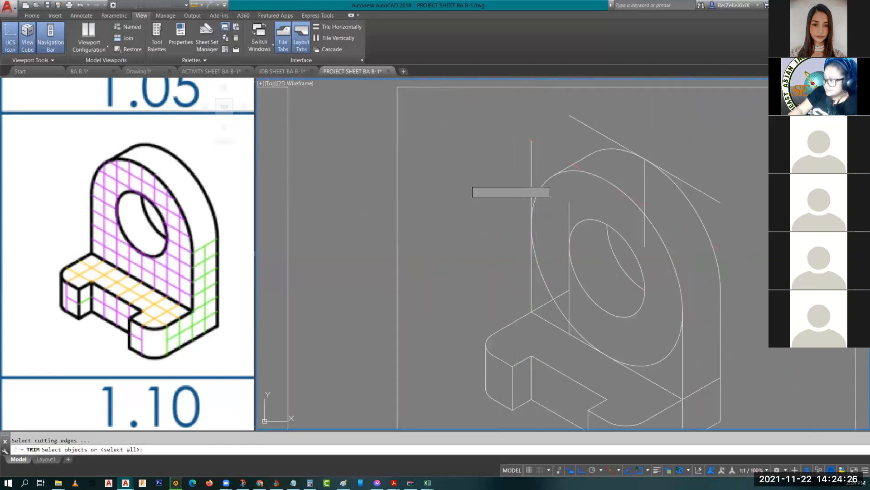
key("Return")
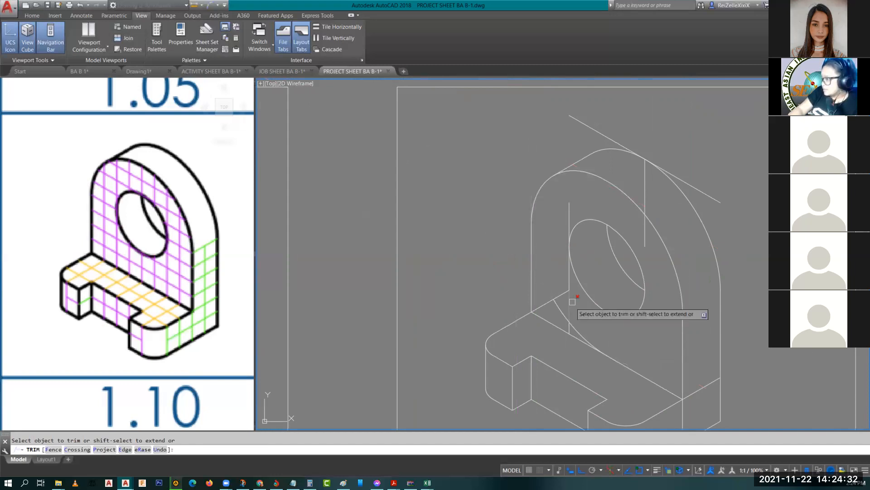
key("Escape")
key("Escape")
left_click(574, 328)
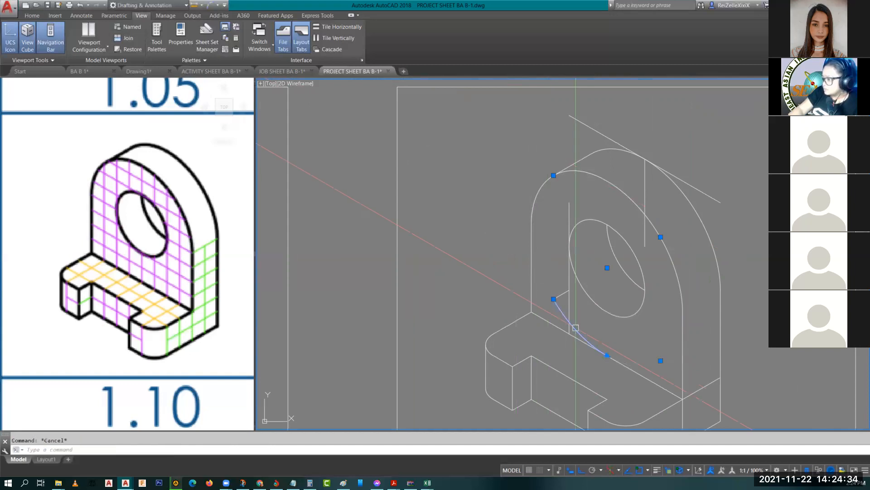
left_click(570, 311)
key("Delete")
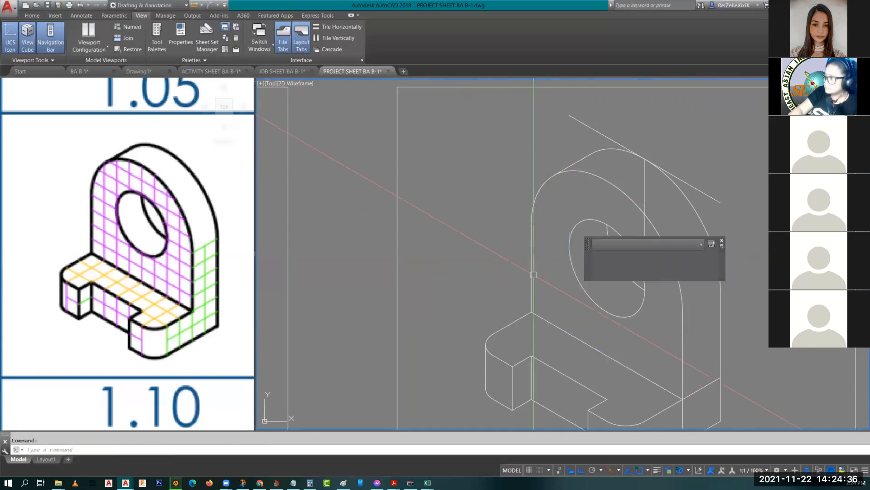
Step: Erase the stray vertical line near the top and the upper diagonal construction line
left_click(645, 180)
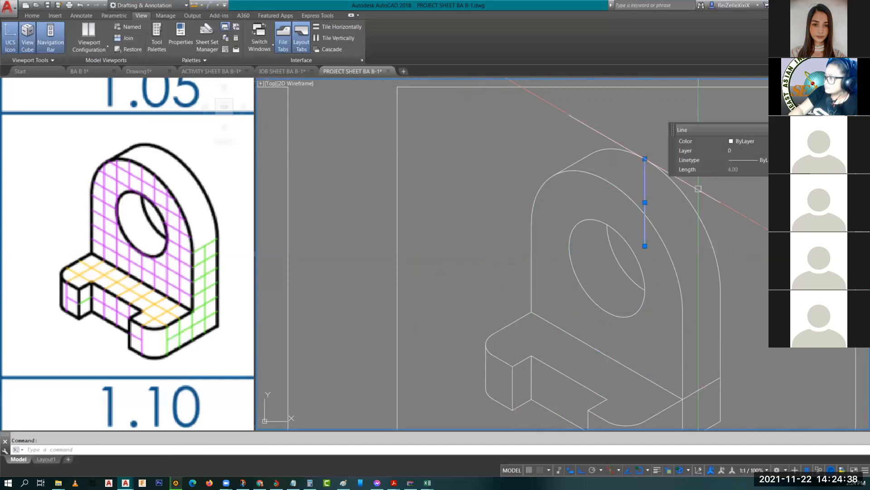
left_click(710, 195)
type("e")
key("space")
Step: Delete the short stray segment at the base and zoom out on the finished outline
middle_click_drag(675, 394, 623, 280)
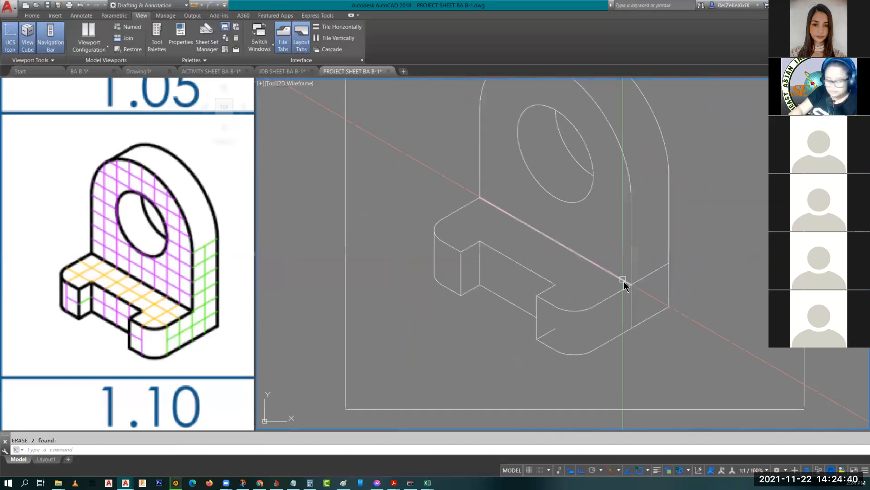
type("tr")
key("space")
key("space")
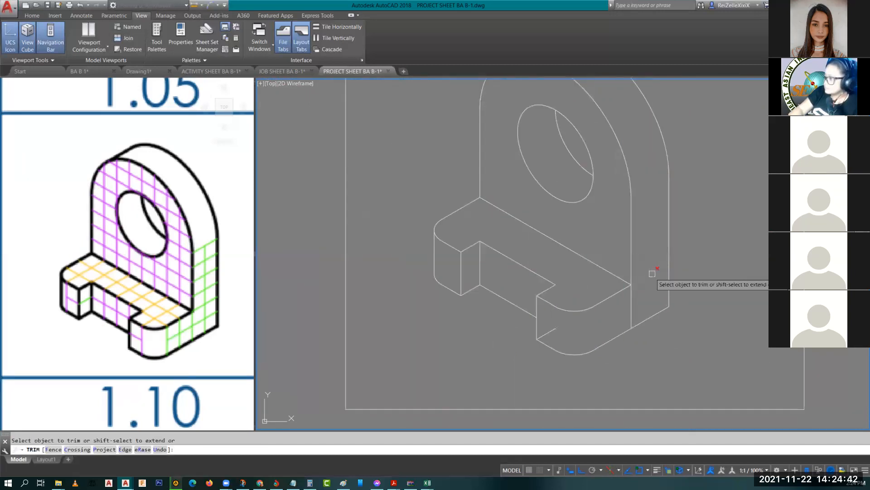
key("Escape")
left_click(547, 333)
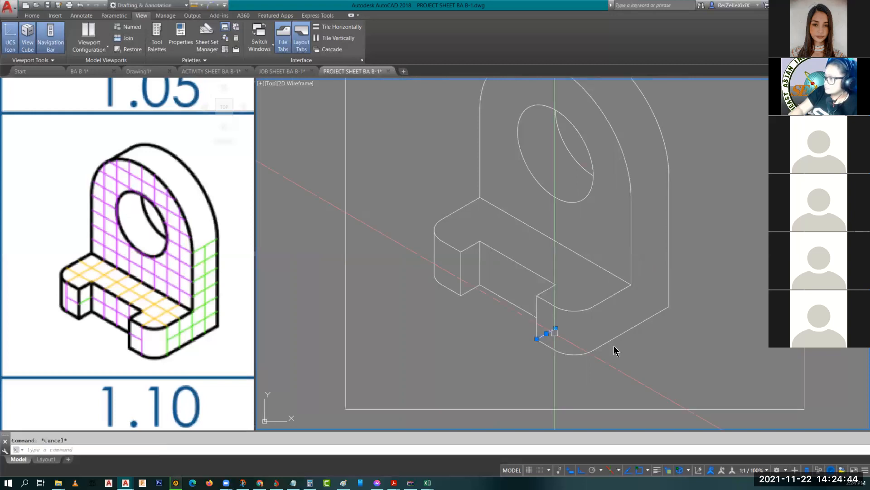
key("Delete")
scroll(611, 302, "down", 2)
middle_click_drag(627, 251, 643, 301)
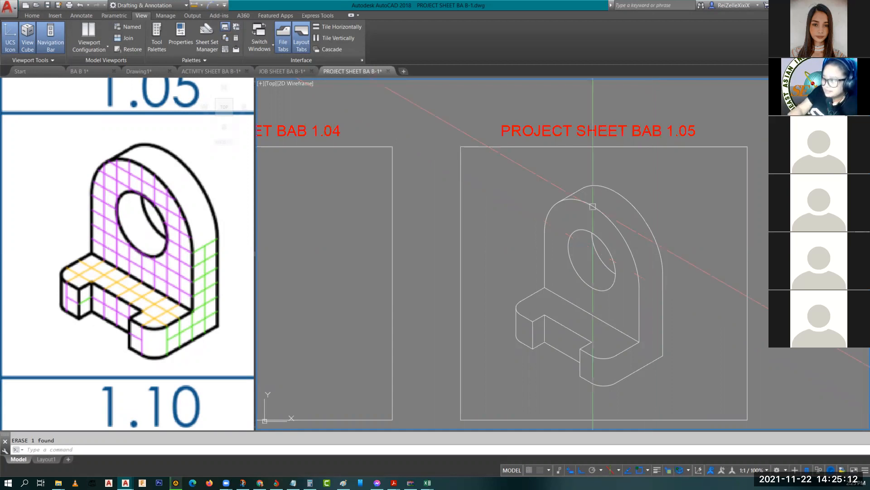
scroll(575, 241, "down", 3)
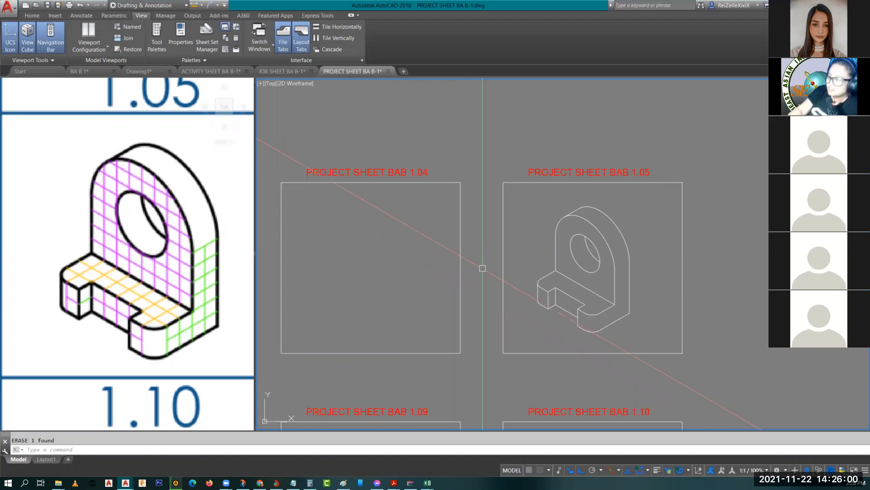
scroll(607, 257, "up", 2)
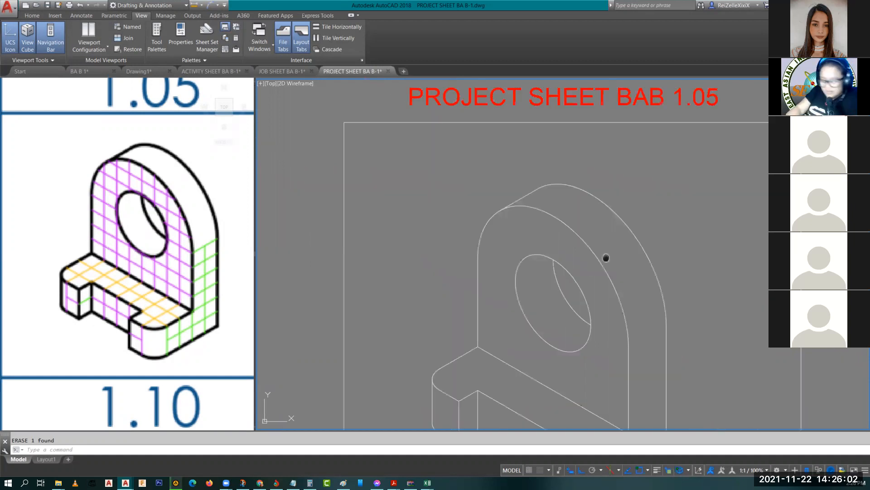
scroll(573, 161, "up", 2)
type("l")
key("Return")
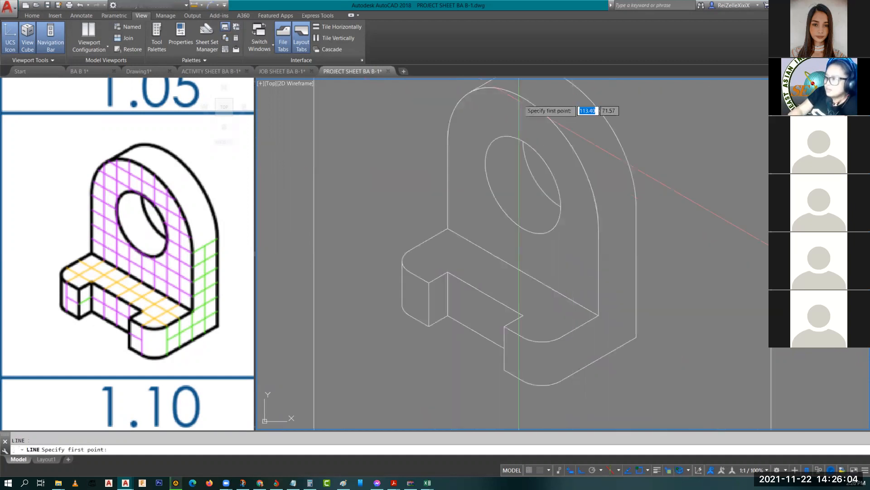
left_click(523, 185)
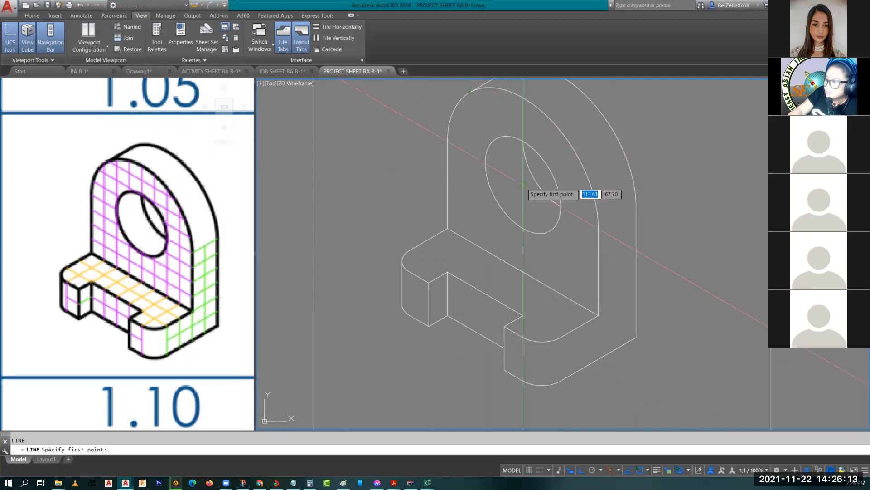
scroll(526, 149, "down", 3)
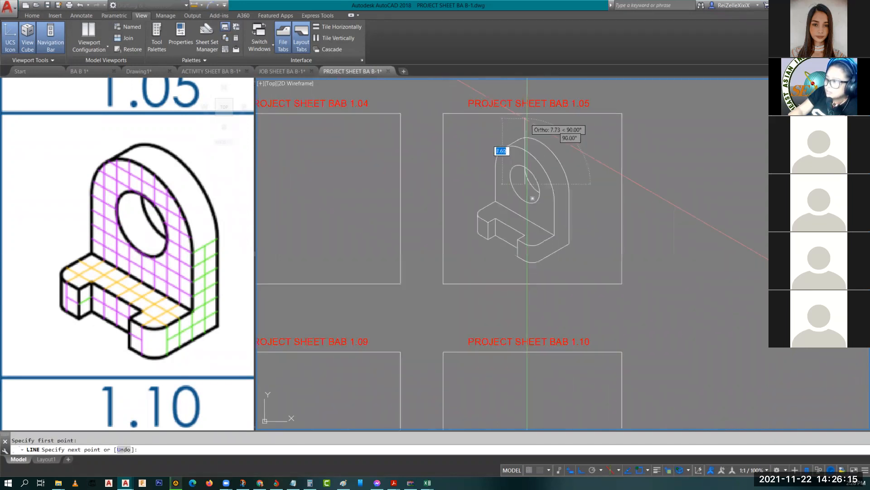
left_click(526, 119)
key("Escape")
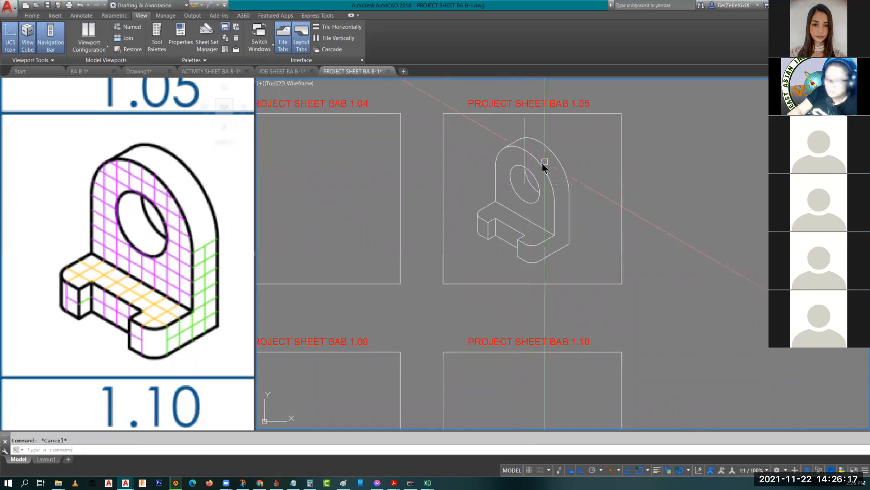
type("ex")
key("Return")
left_click(551, 284)
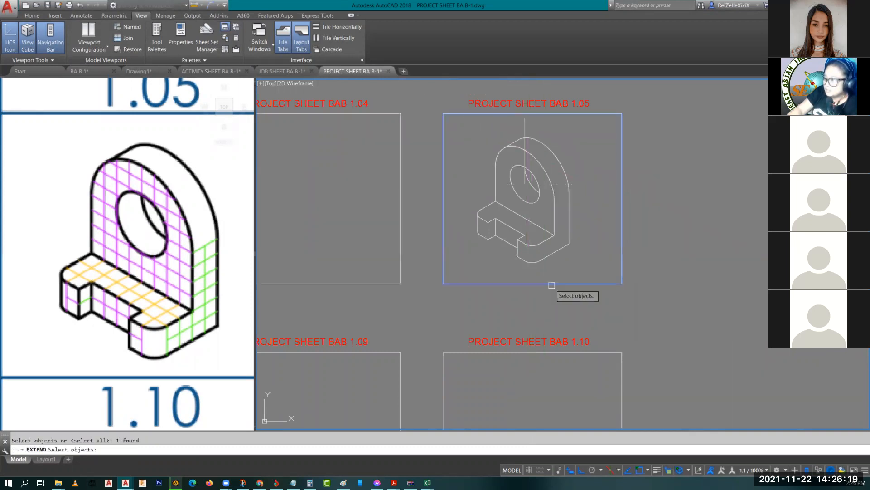
key("Return")
left_click(525, 182)
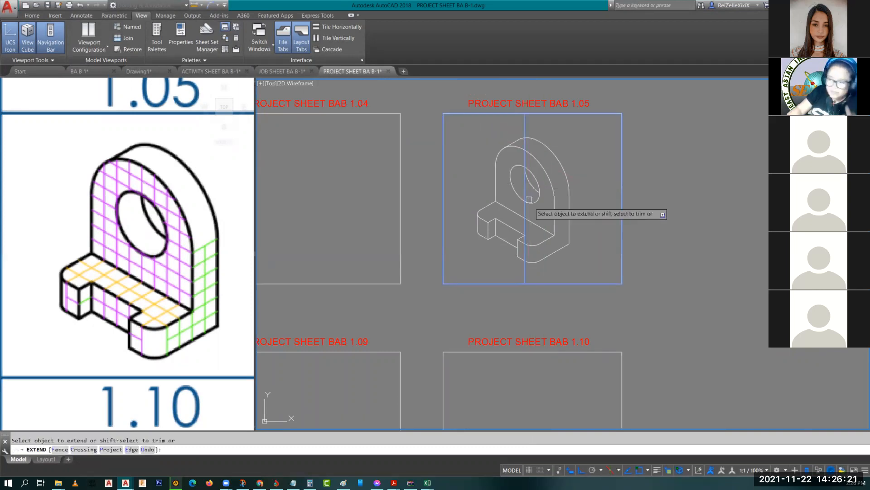
key("Escape")
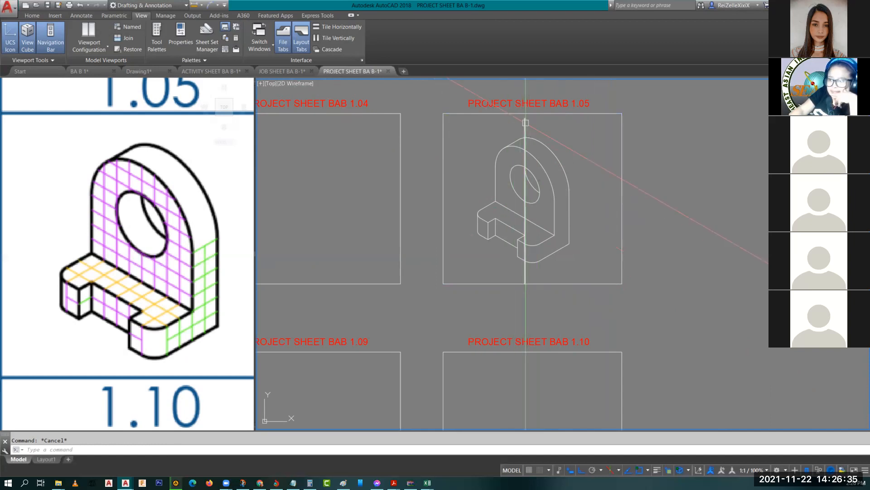
left_click(525, 182)
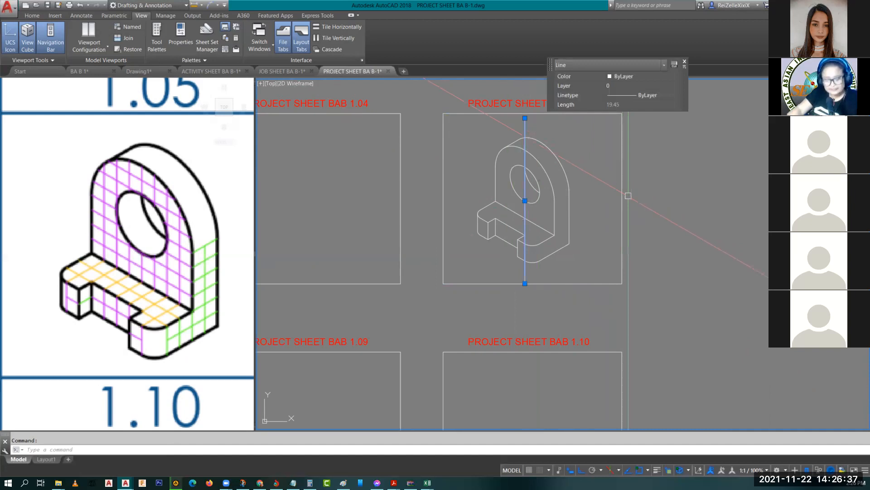
type("e")
key("Return")
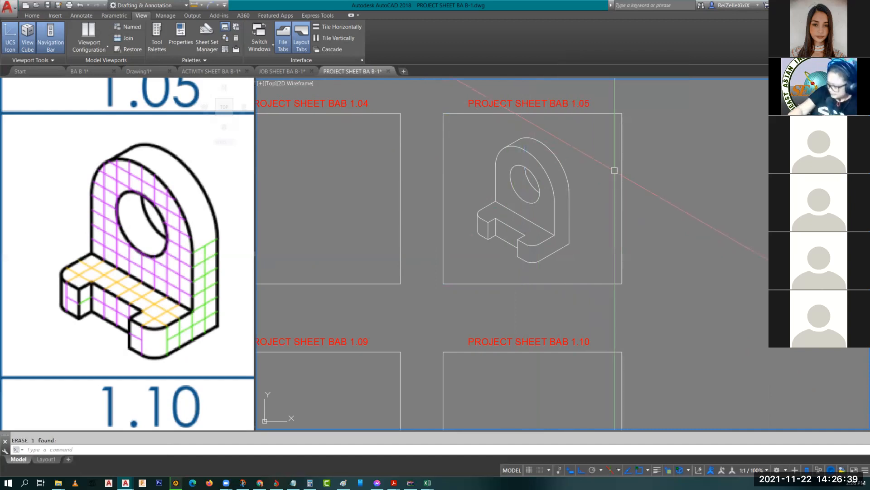